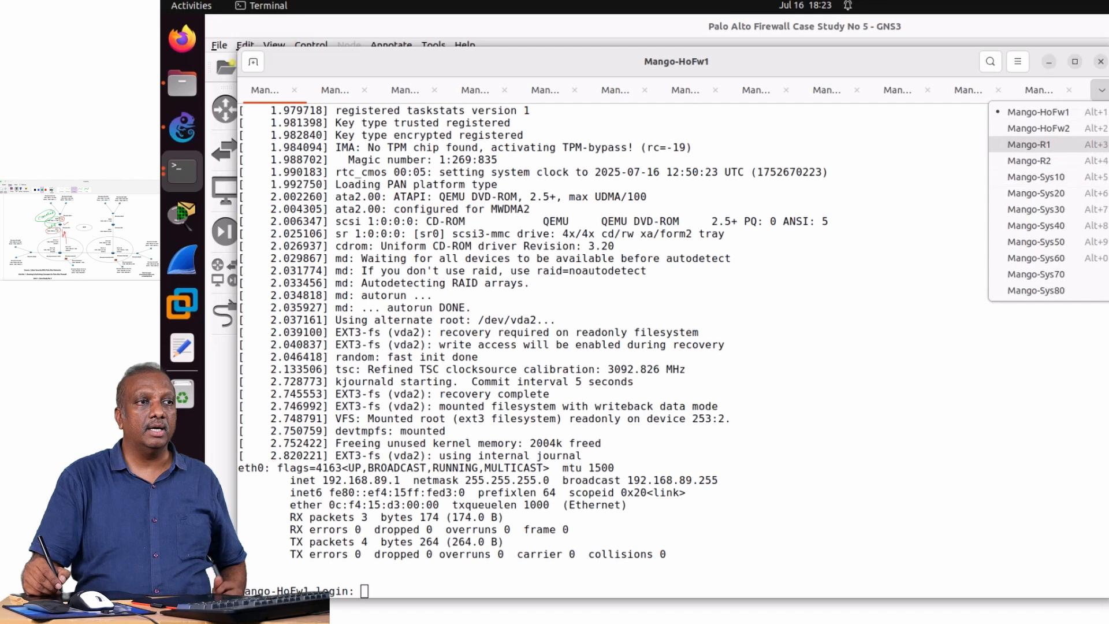
Activate the Mango-R1 console and enter global configuration mode.
key("Return")
key("Return")
key("Return")
key("Return")
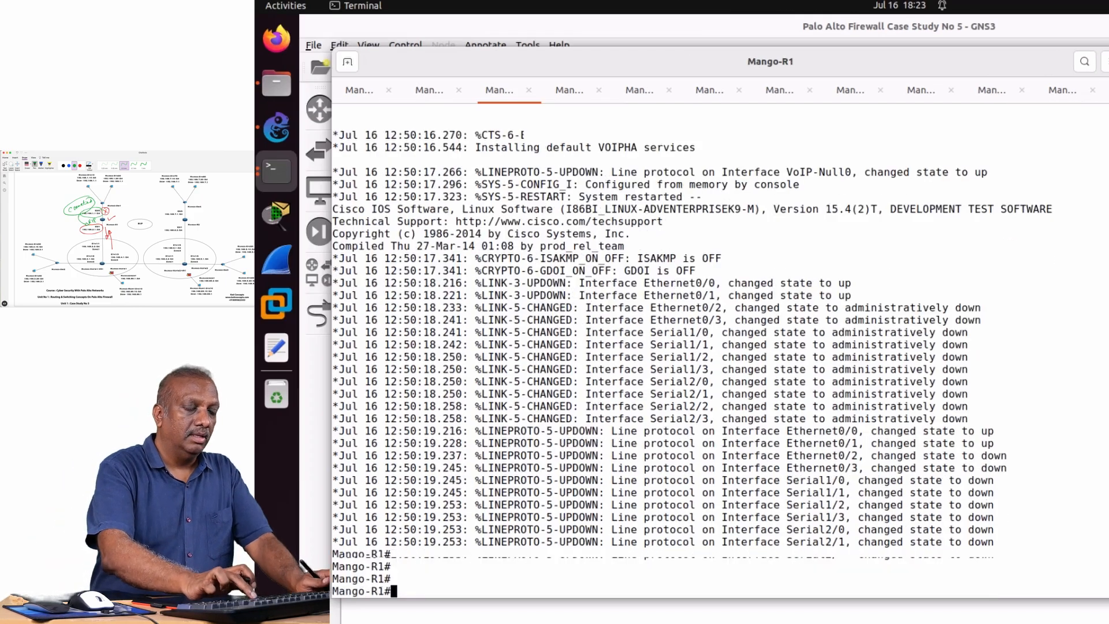
key("Return")
key("Return")
key("Return")
key("Return")
key("Return")
key("Return")
key("Return")
key("Return")
key("Return")
key("Return")
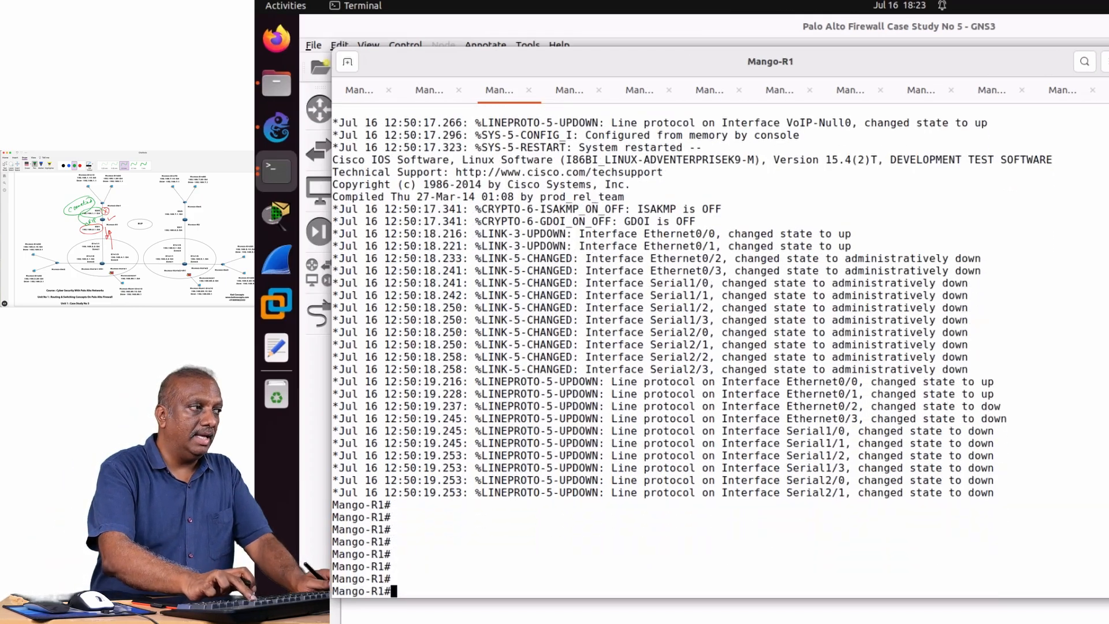
type("conf")
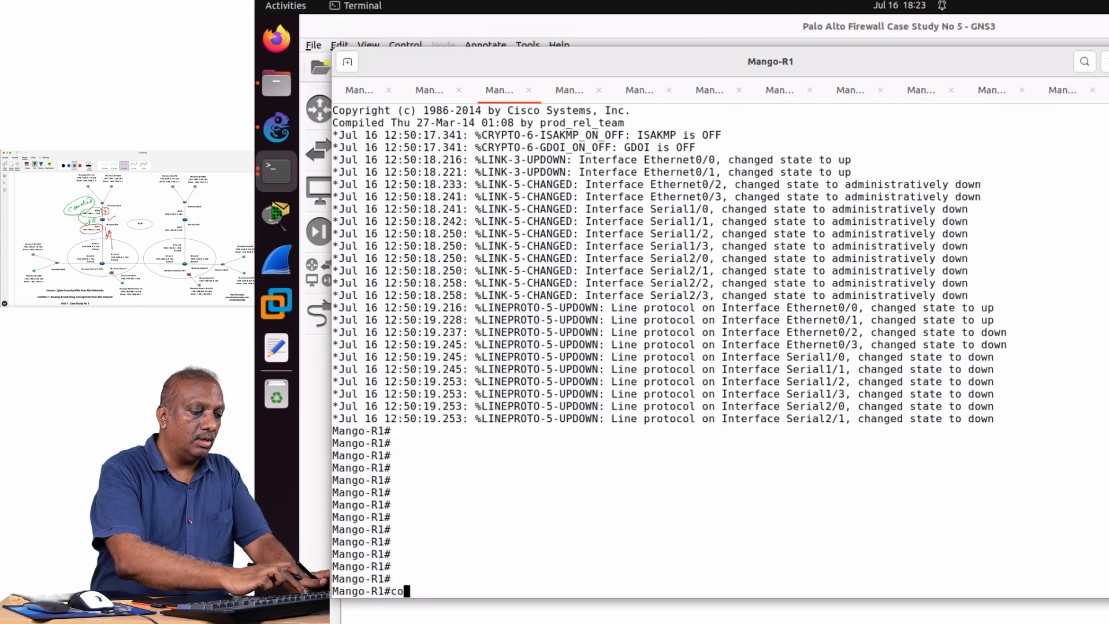
key("Tab")
type("t")
key("Tab")
key("Return")
key("Return")
key("Return")
key("Return")
key("Return")
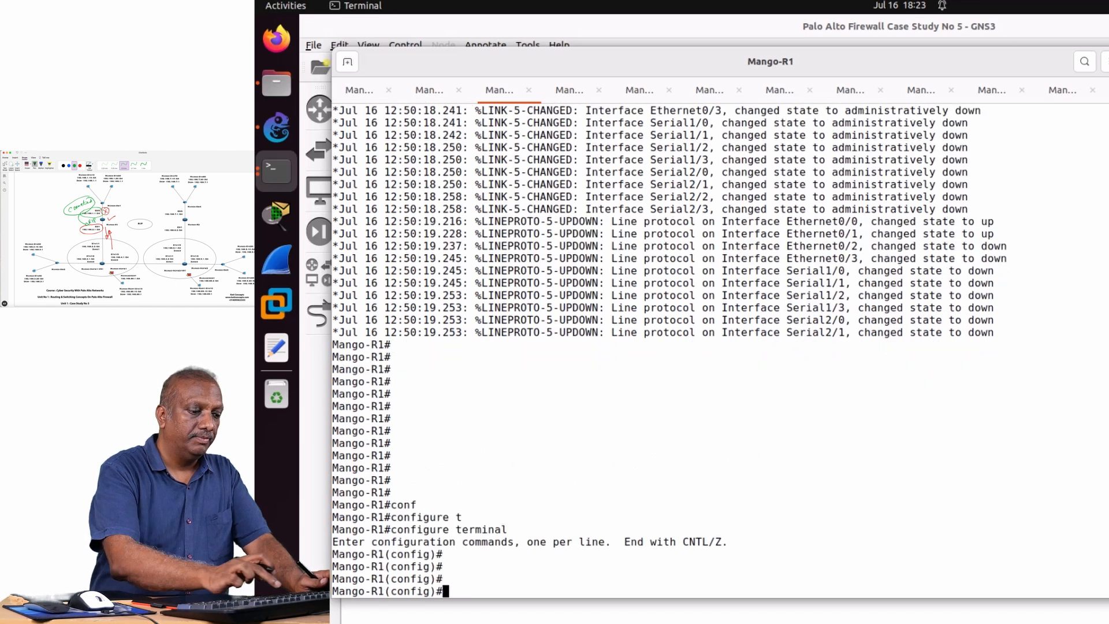
Enter RIP router configuration mode on Mango-R1 with the router rip command.
type("router")
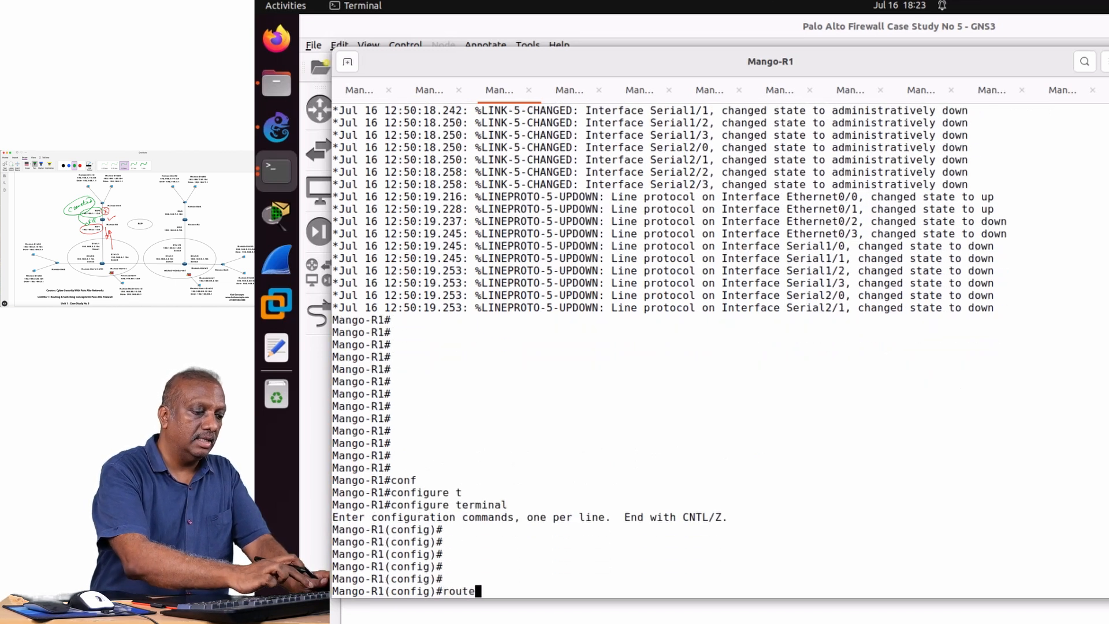
key("Tab")
type("rip")
key("Return")
key("Return")
key("Return")
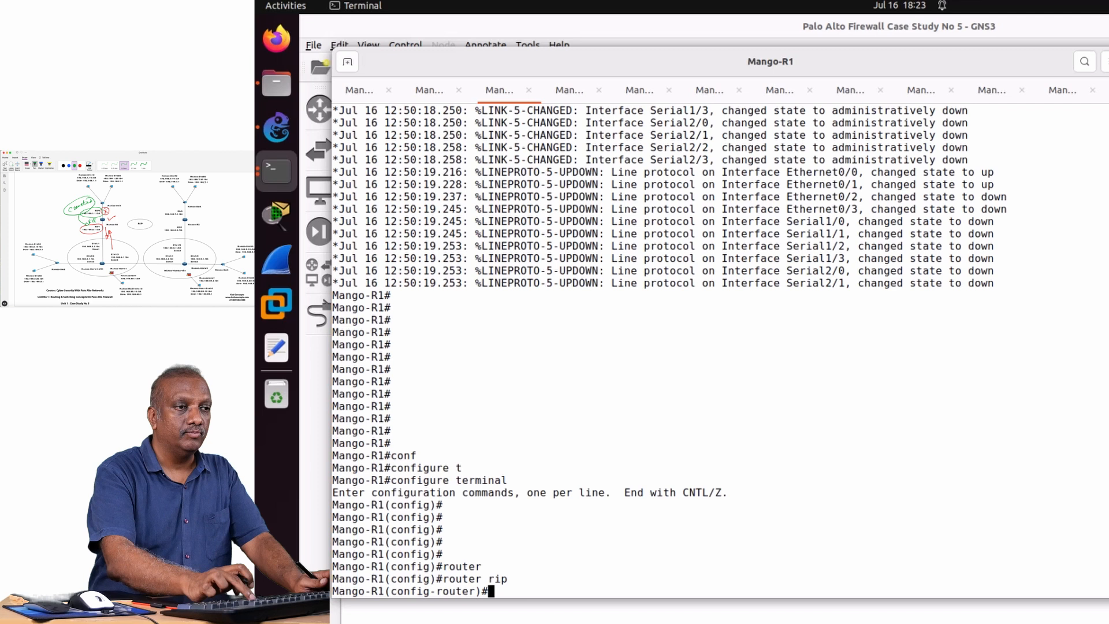
Set the RIP process on Mango-R1 to version 2.
type("ver")
key("Tab")
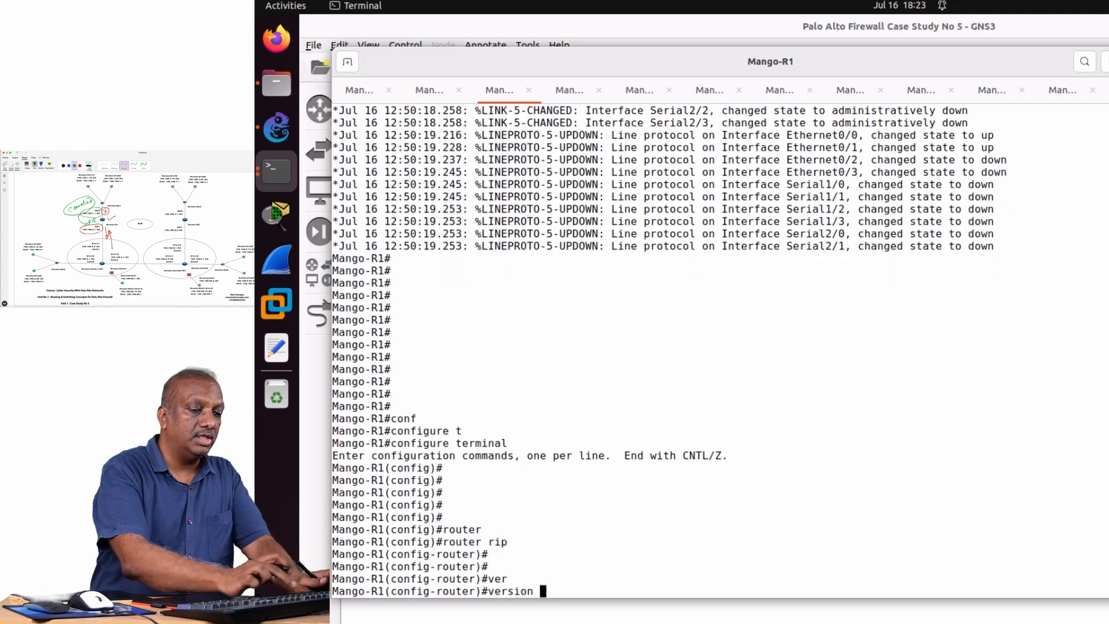
type("2")
key("Return")
key("Return")
key("Return")
key("Return")
key("Return")
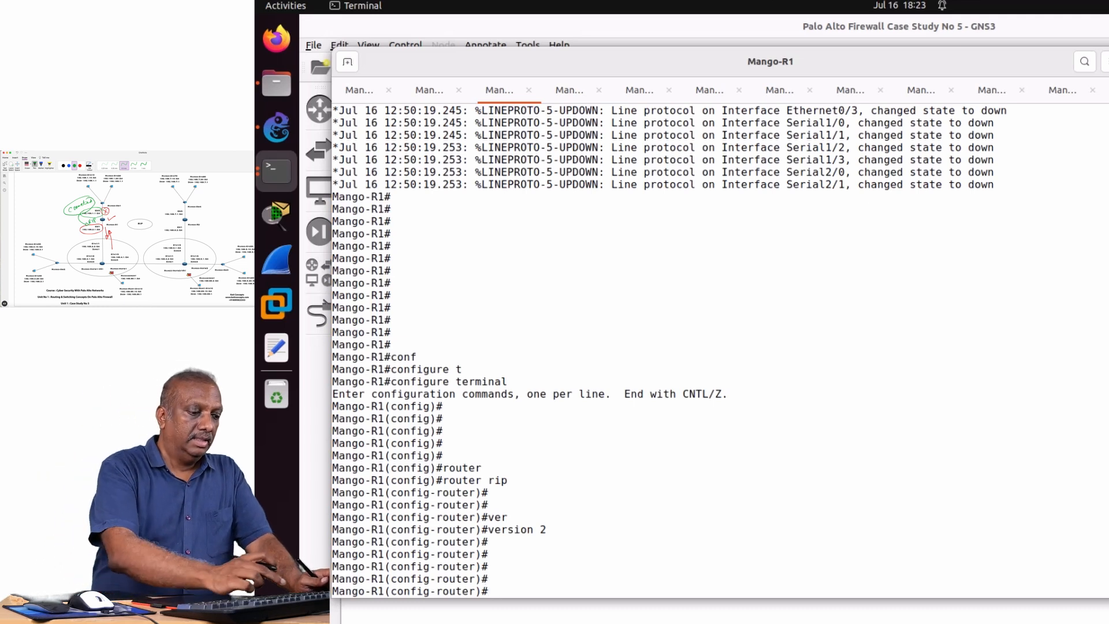
Exit RIP configuration to global configuration mode and try to start a network command there.
type("exit")
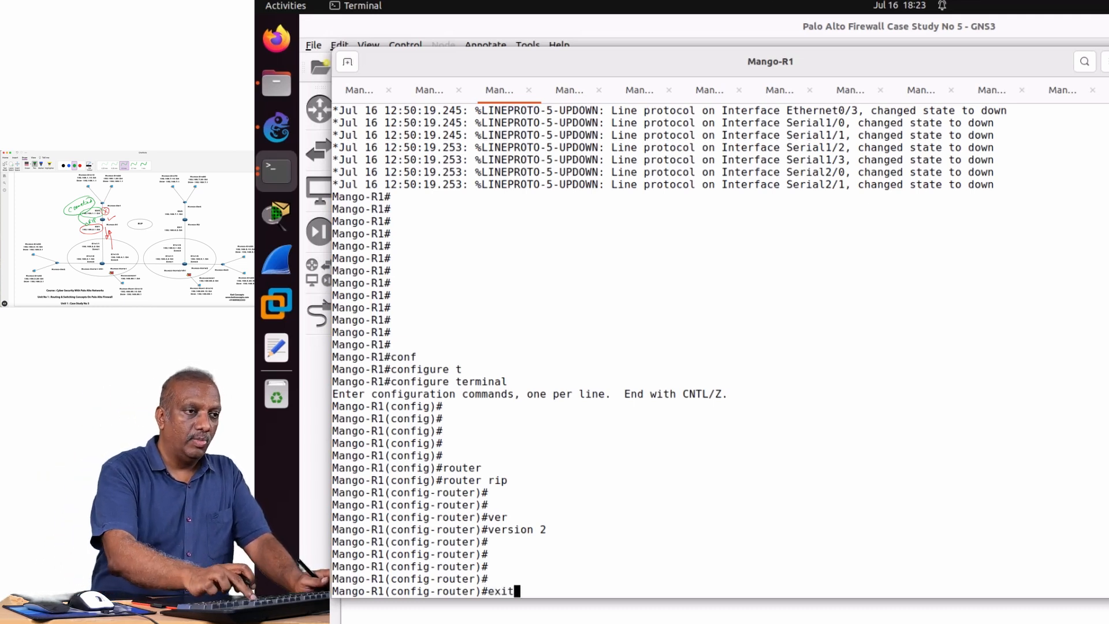
key("Return")
key("Return")
key("Return")
key("Return")
key("Return")
key("Return")
key("Return")
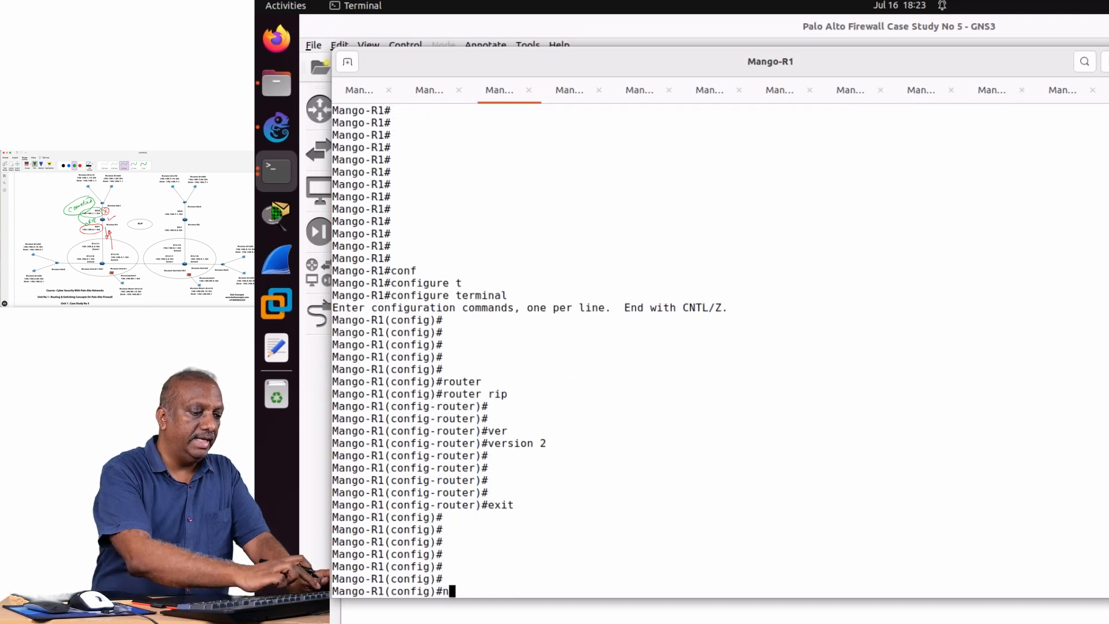
type("netw")
key("Return")
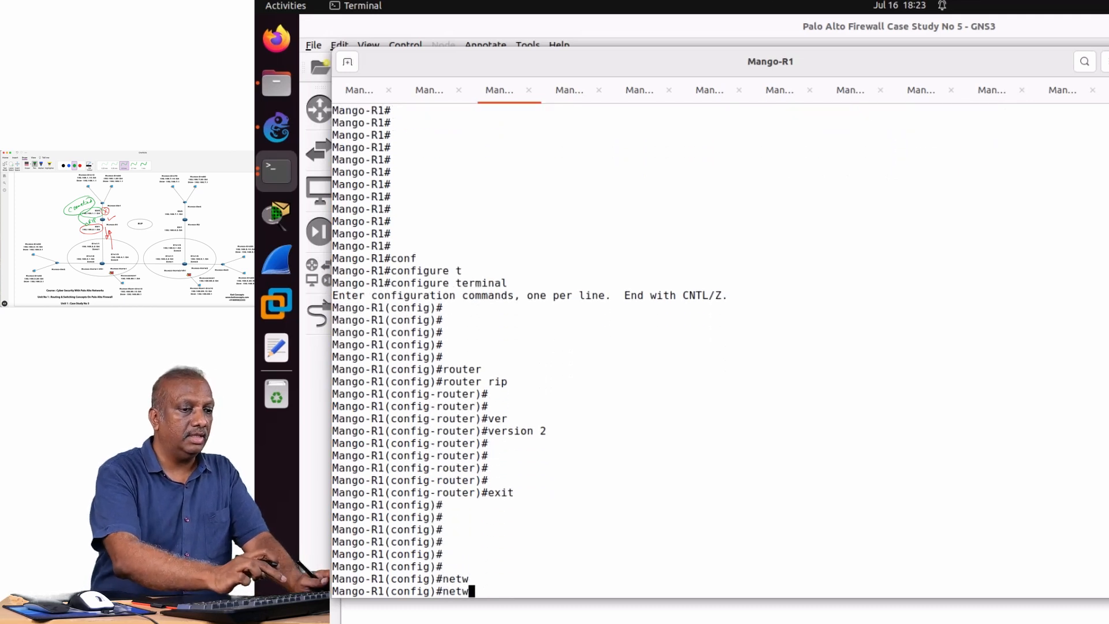
type("n")
key("BackSpace")
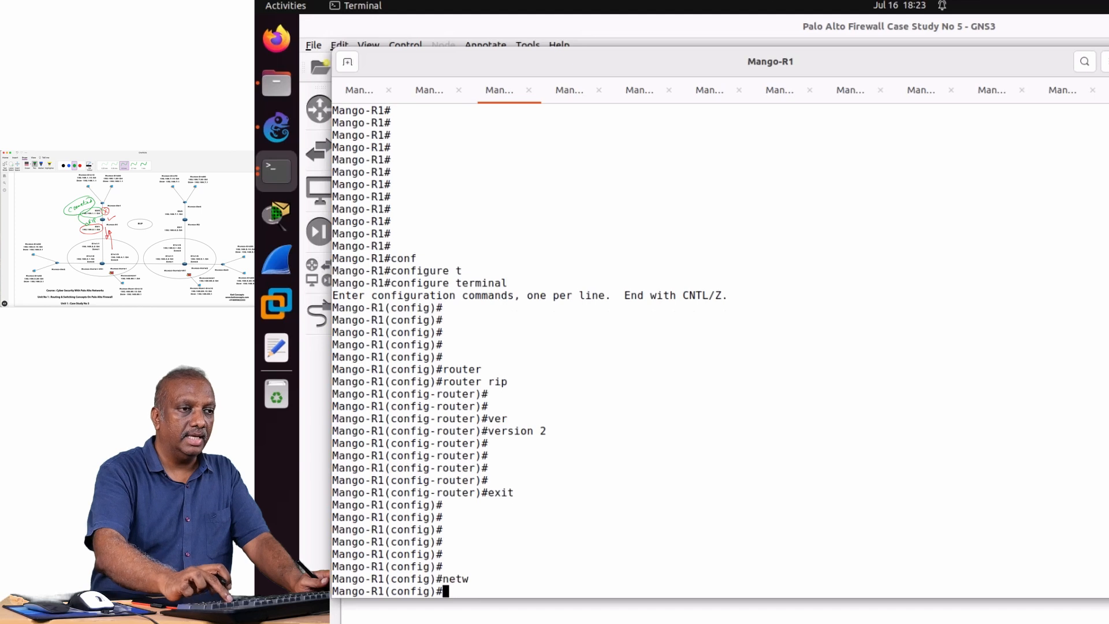
Return to RIP router configuration mode by reusing the earlier router rip command.
key("Up")
key("Up")
key("Up")
key("Up")
key("Return")
key("Return")
key("Return")
key("Return")
key("Return")
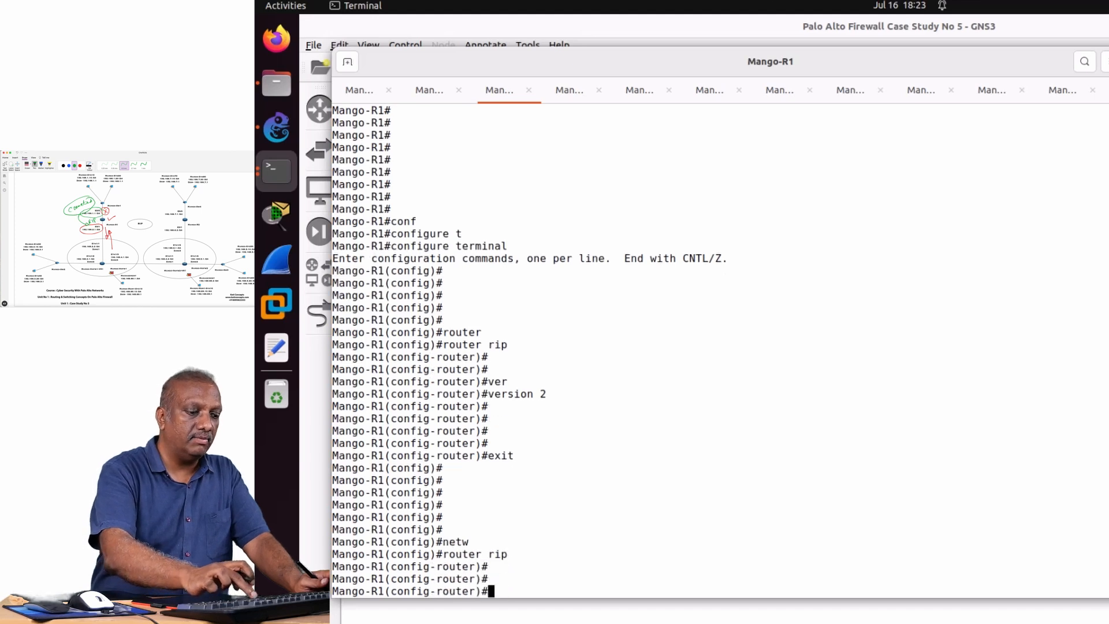
Add network 192.168.2.0 to the RIP process on Mango-R1.
type("netw")
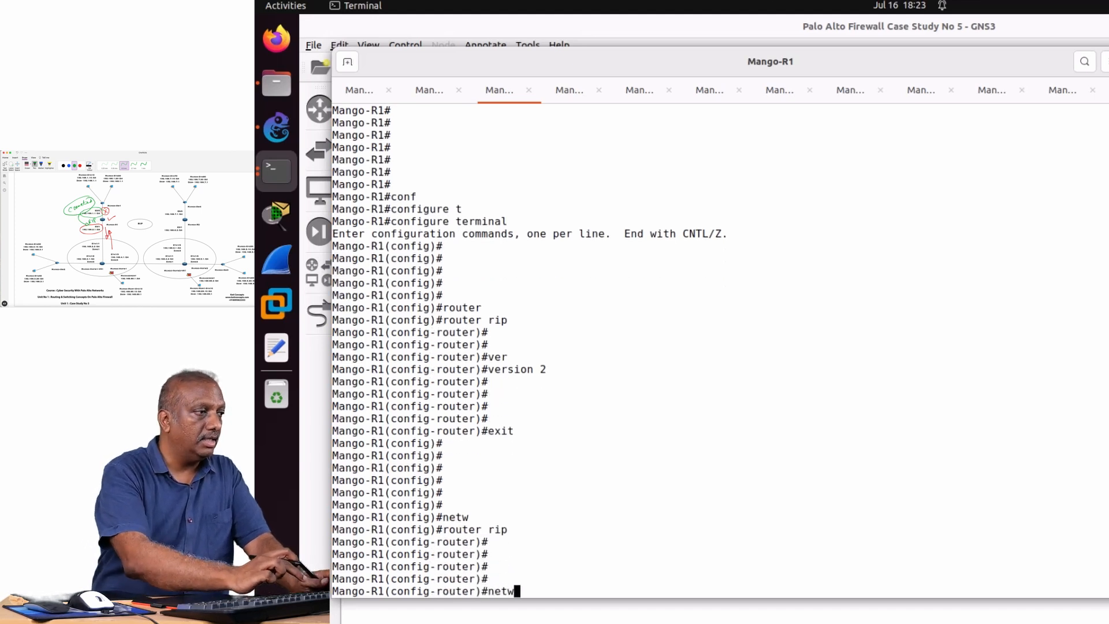
key("Return")
type("network")
type(" 1")
type("9")
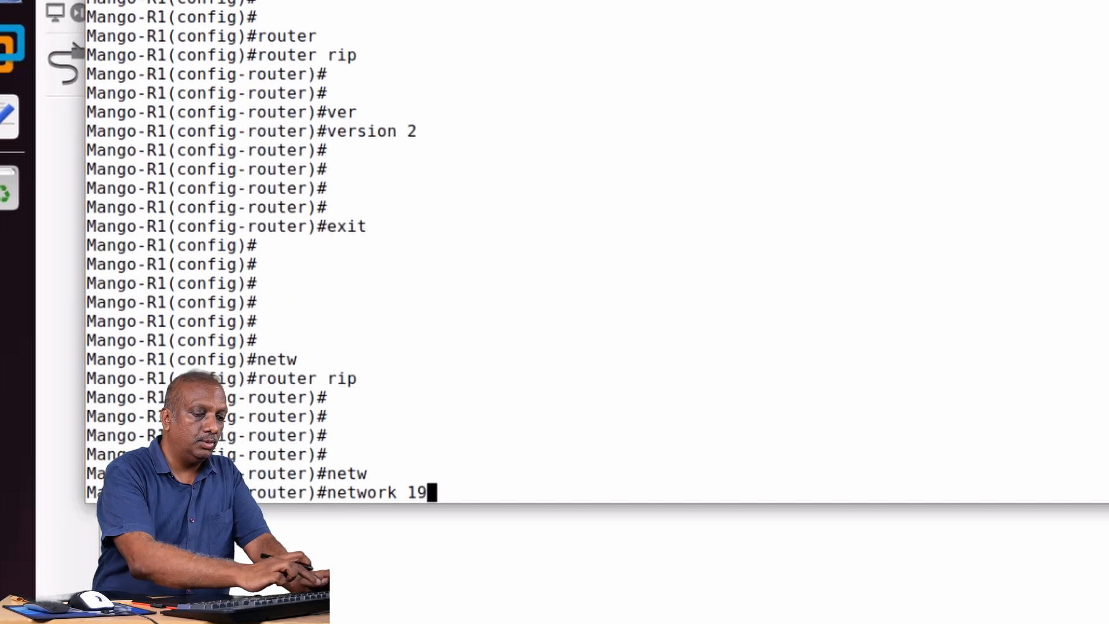
type("2.1")
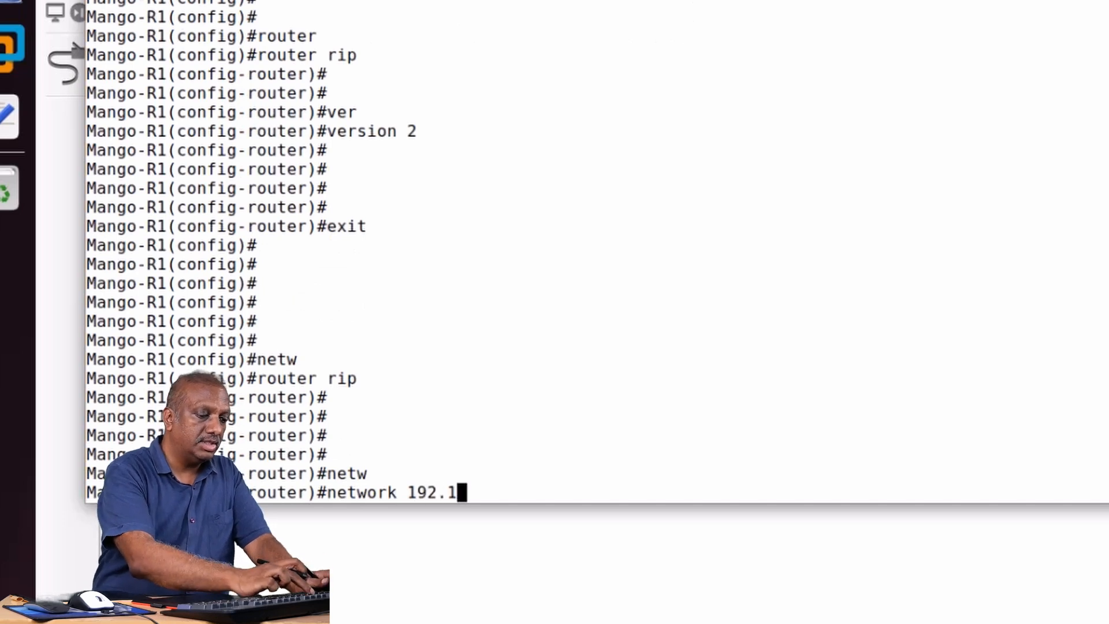
type("68.")
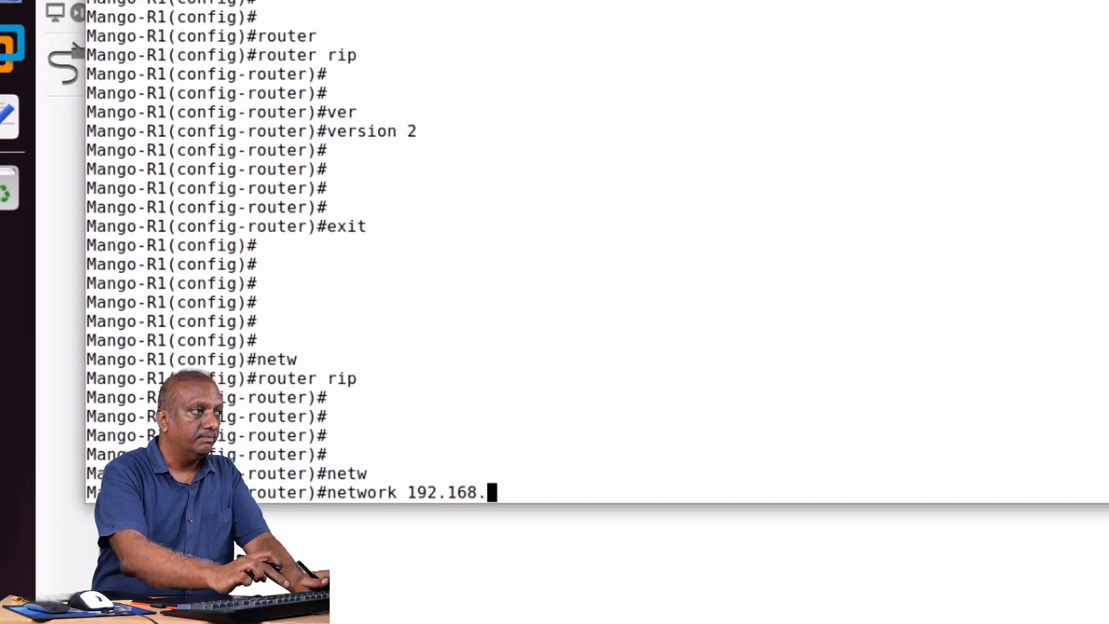
type("2.0")
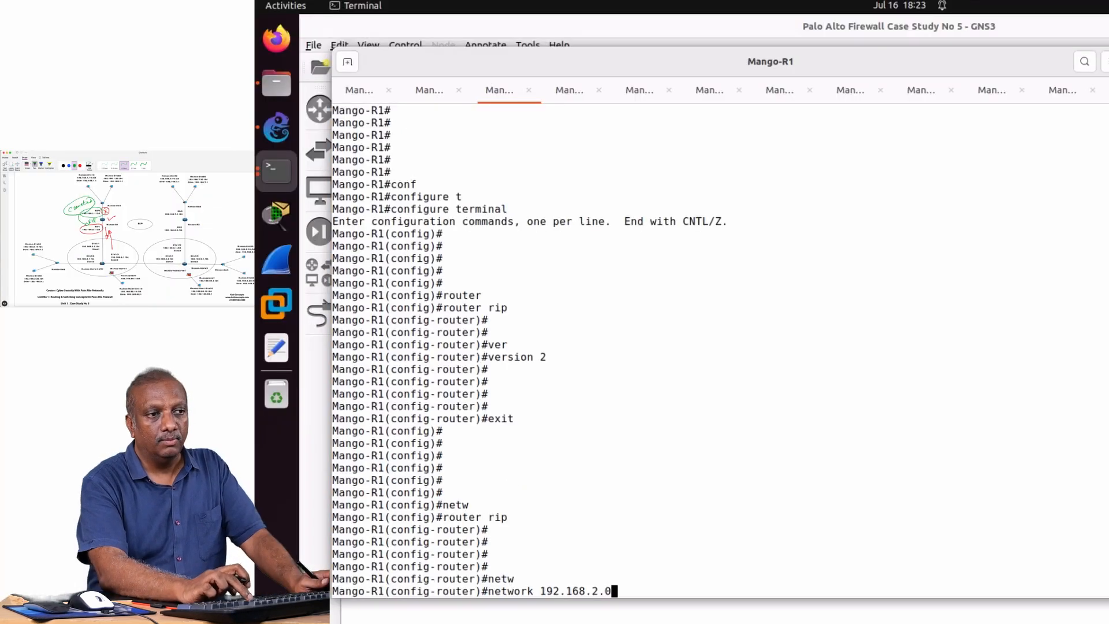
key("Return")
key("Return")
key("Return")
key("Return")
key("Return")
key("Return")
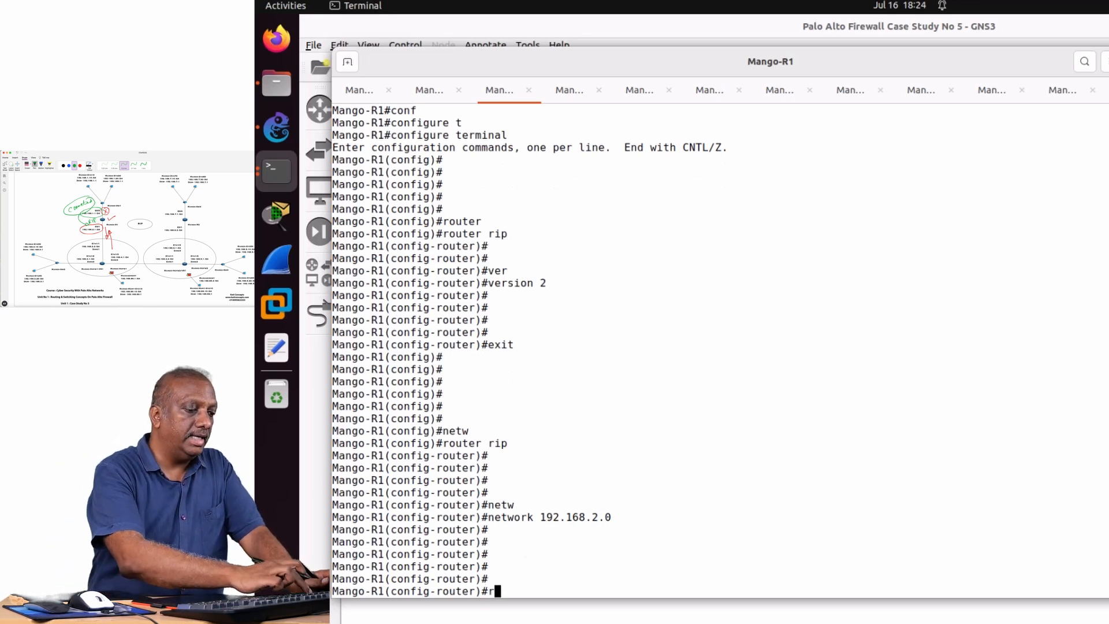
Redistribute the connected routes into RIP on Mango-R1.
type("red")
key("Tab")
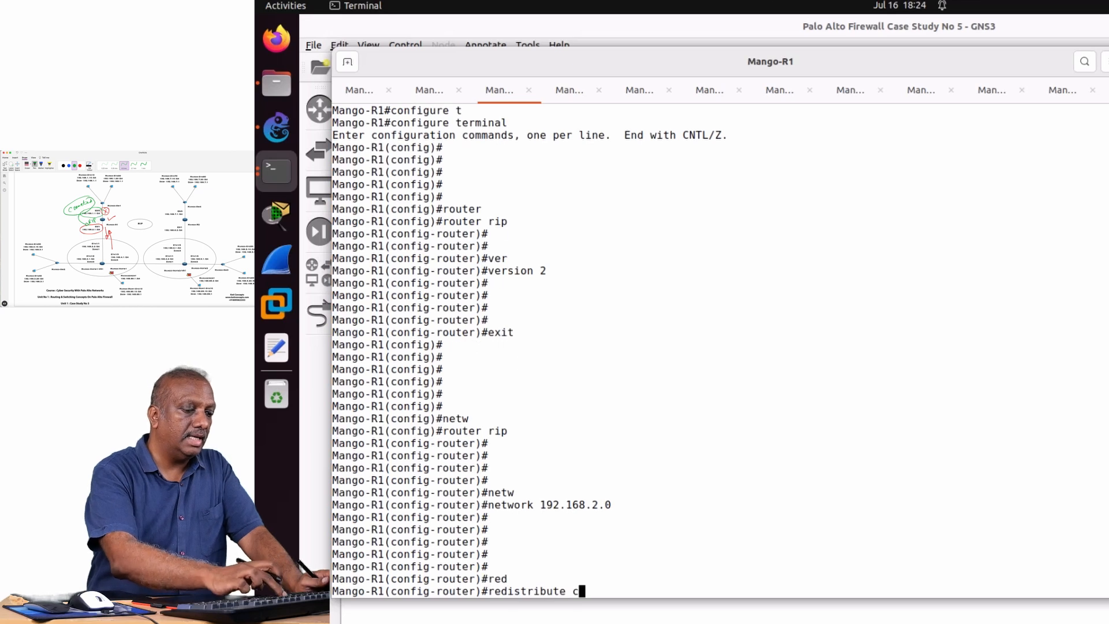
type("conn")
key("Tab")
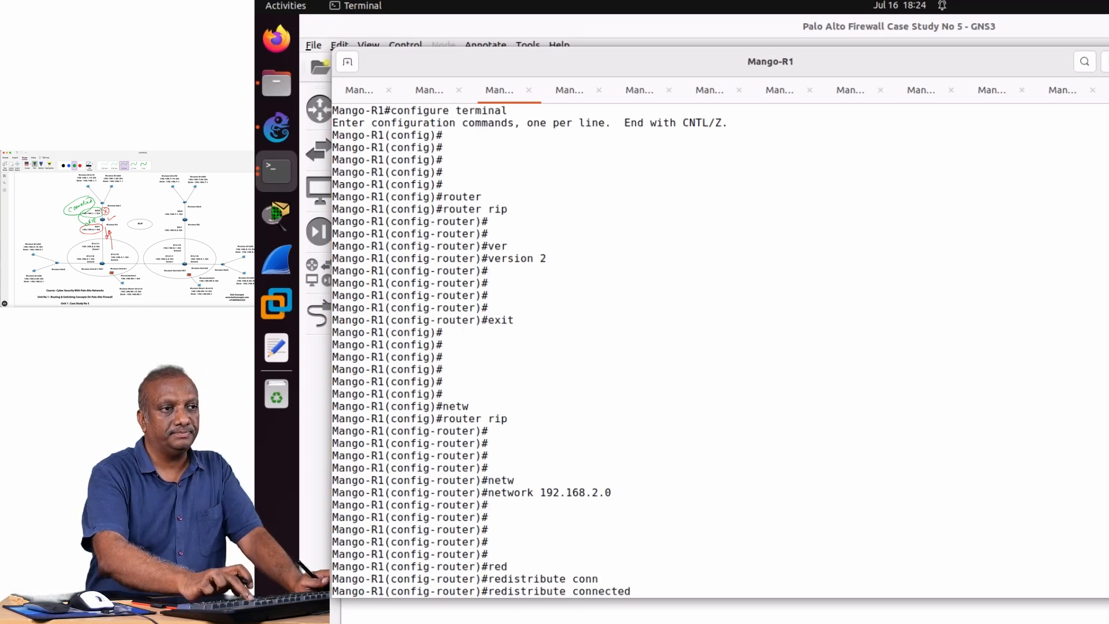
key("Return")
key("Return")
key("Return")
key("Return")
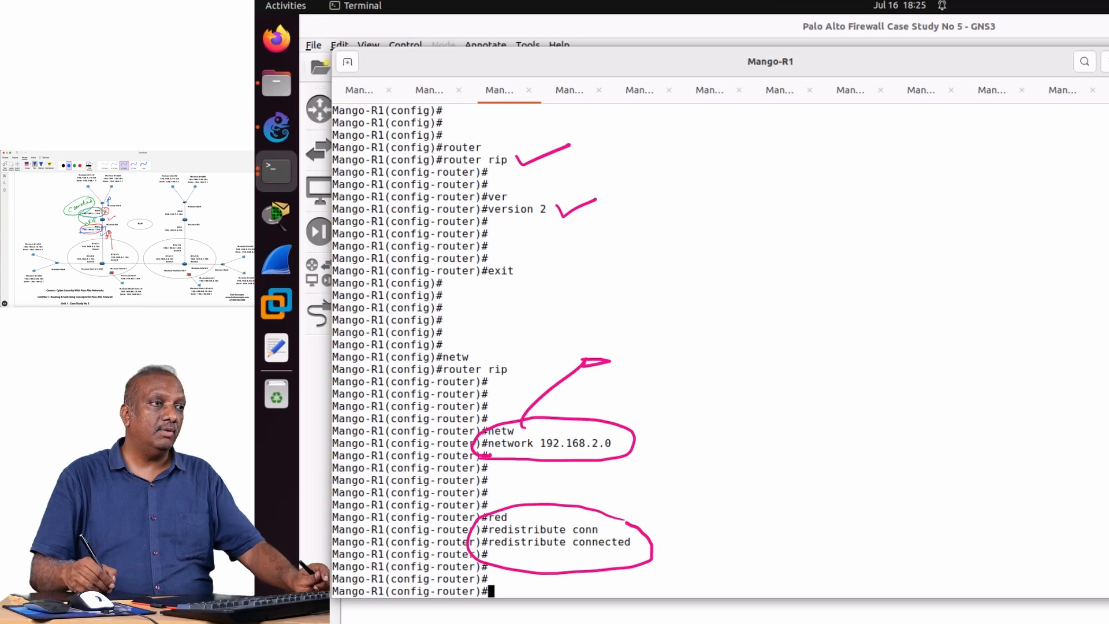
End the configuration session and return Mango-R1 to privileged EXEC mode.
key("Escape")
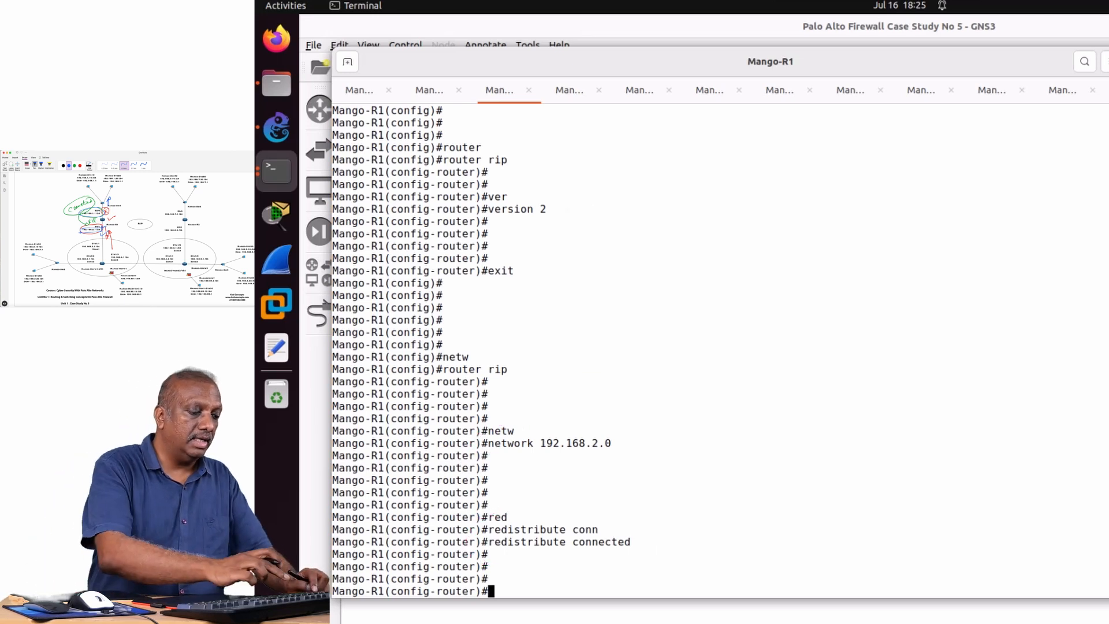
key("ctrl+z")
key("Return")
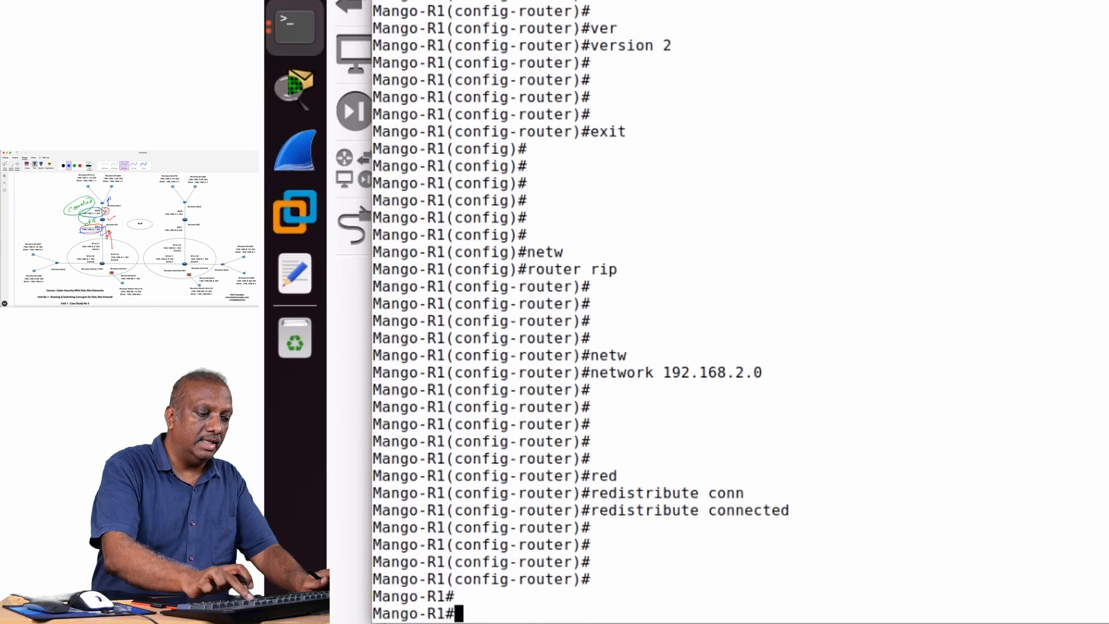
key("Return")
key("Return")
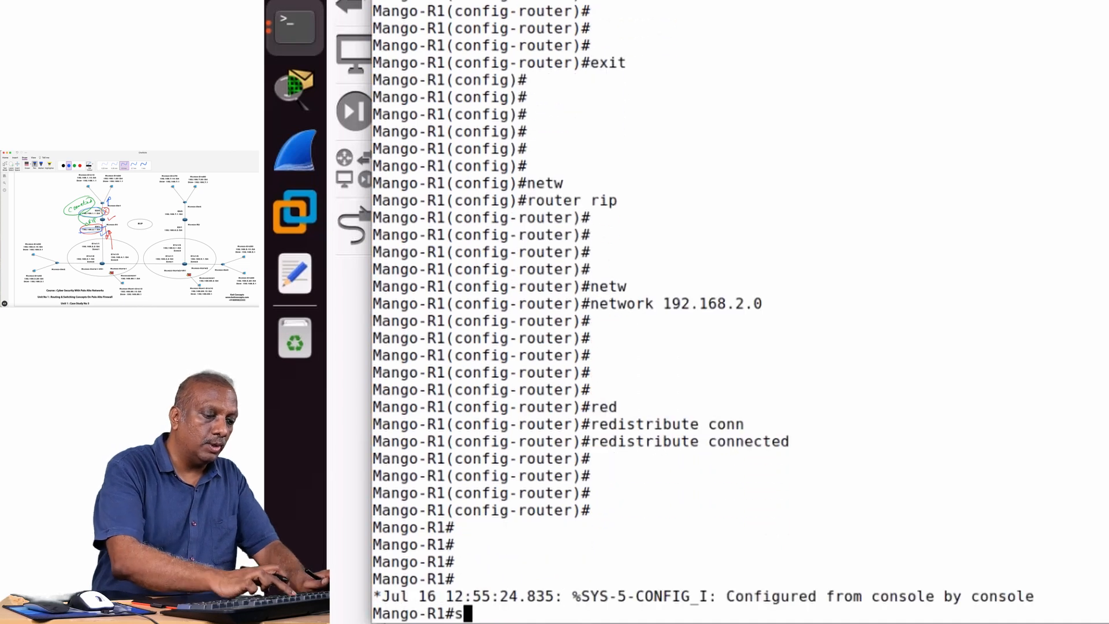
Write a show running-config command filtered with a section filter for the router RIP configuration.
type("show ")
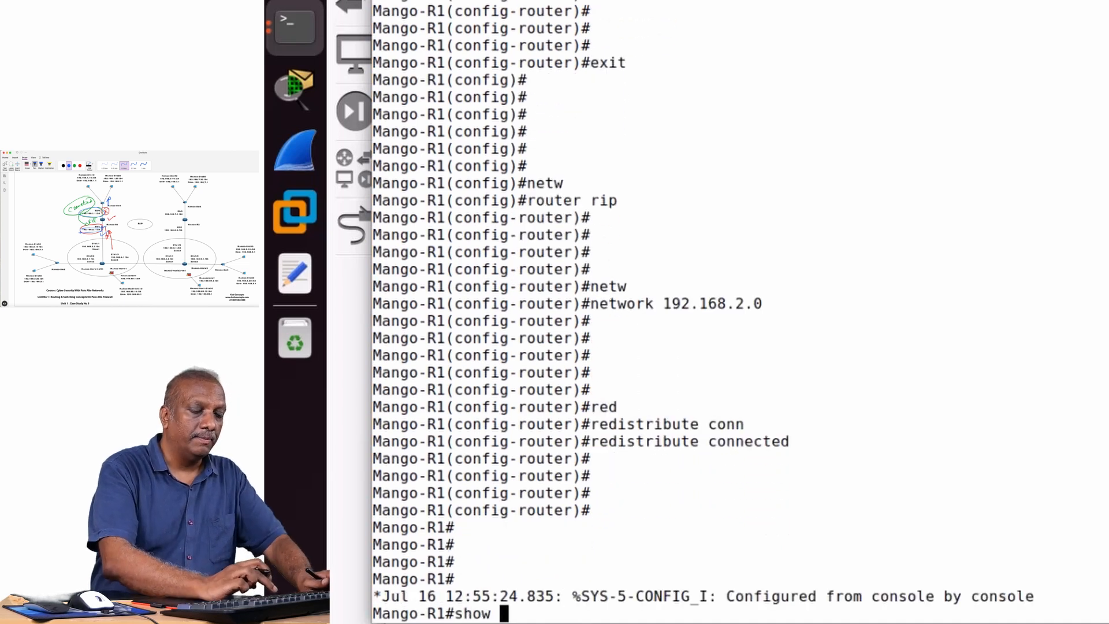
type("ru")
key("Tab")
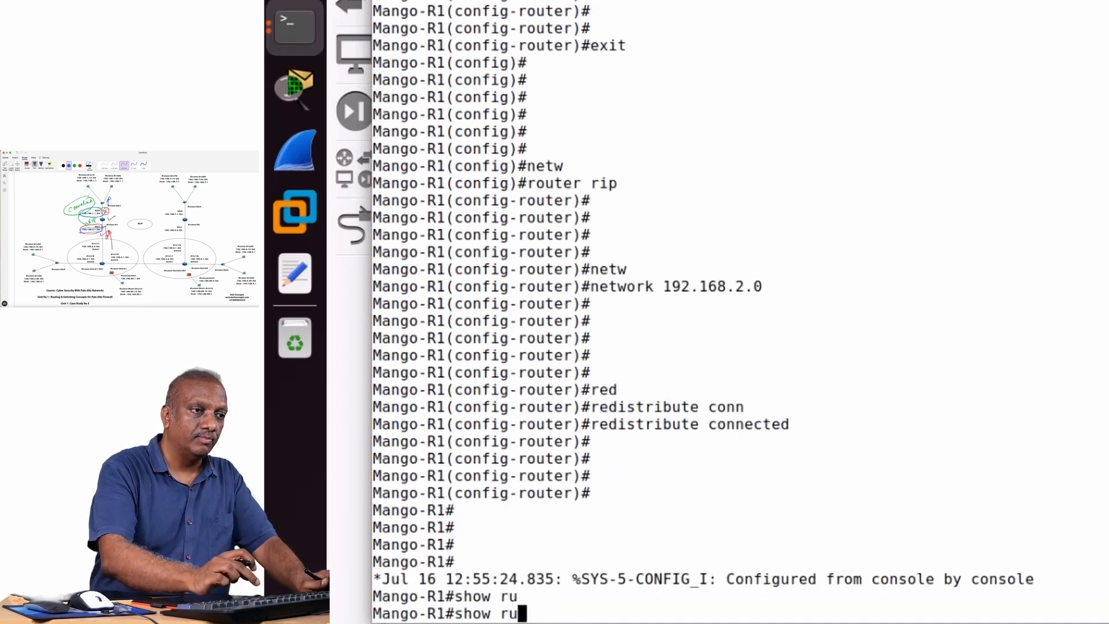
type("n")
key("Tab")
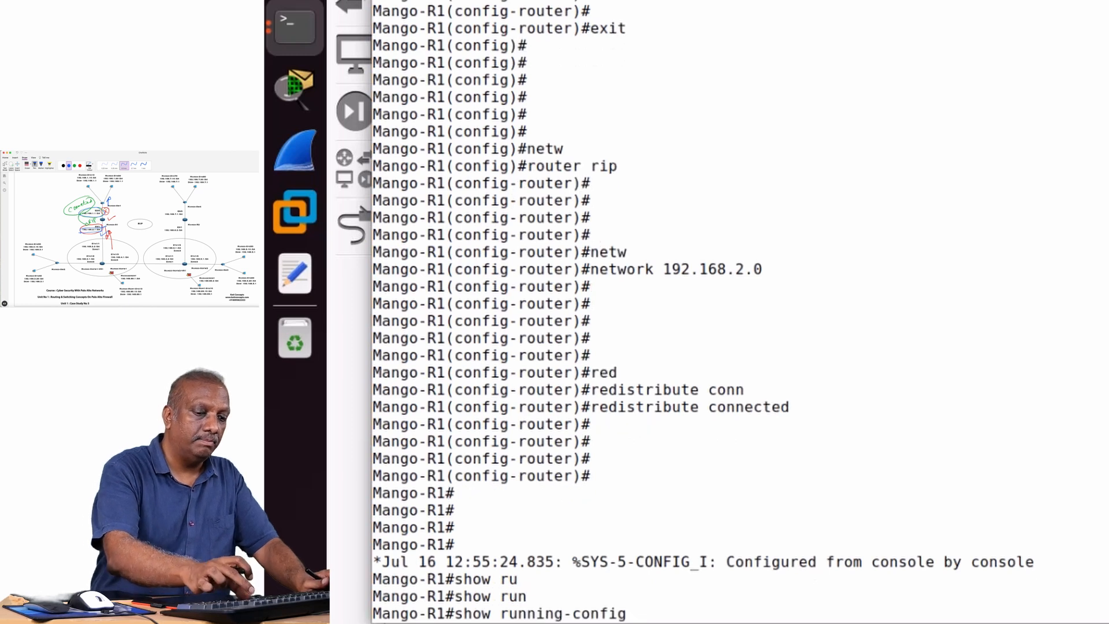
type("| s")
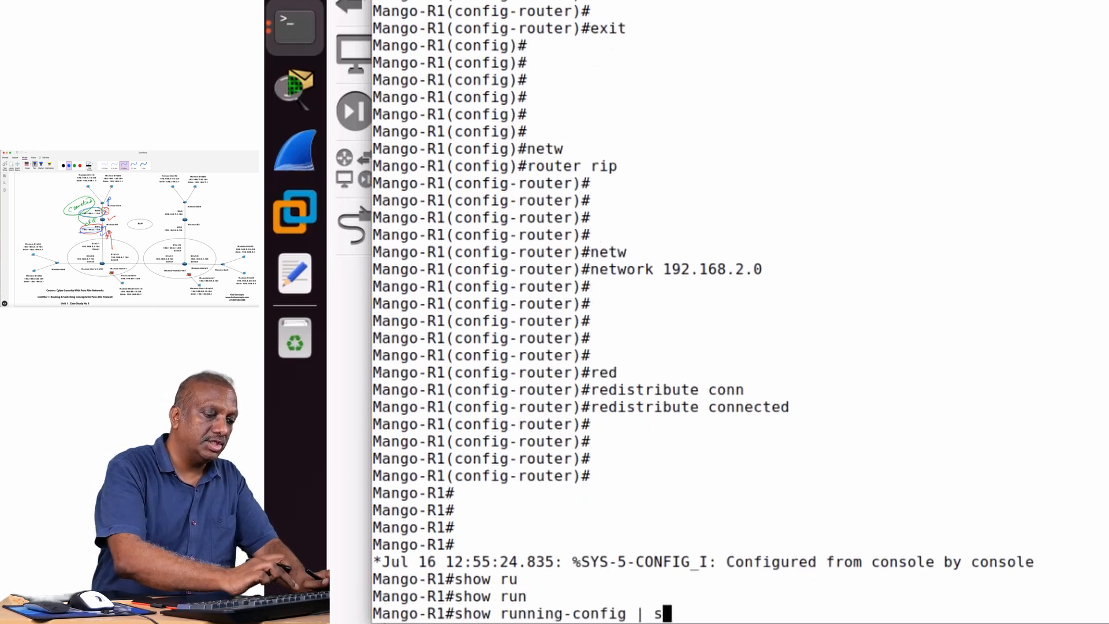
type("ection ")
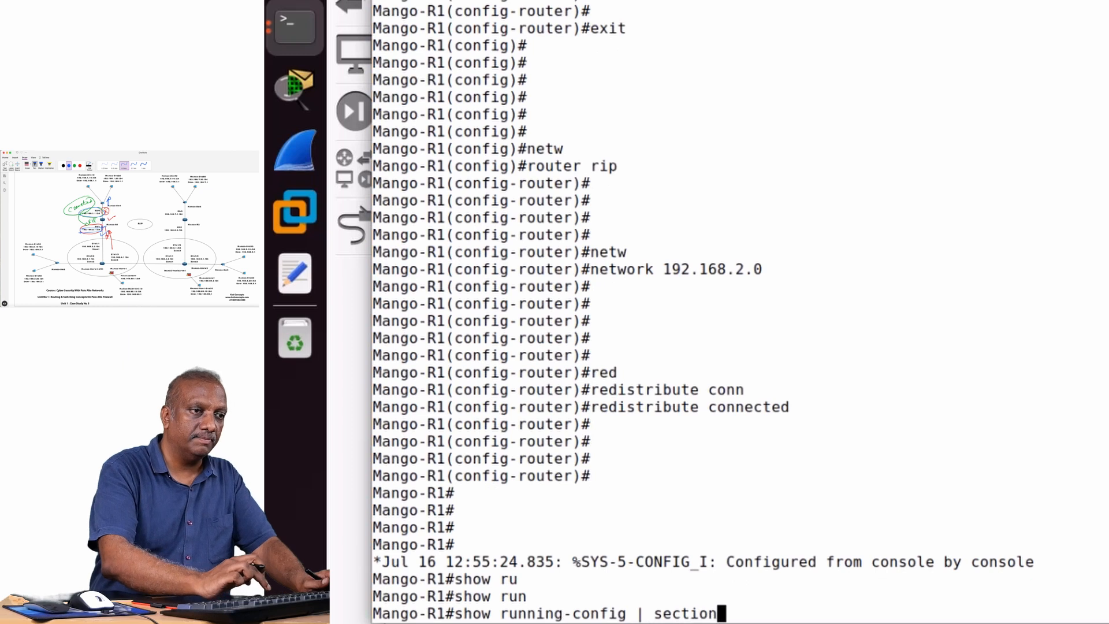
type("router")
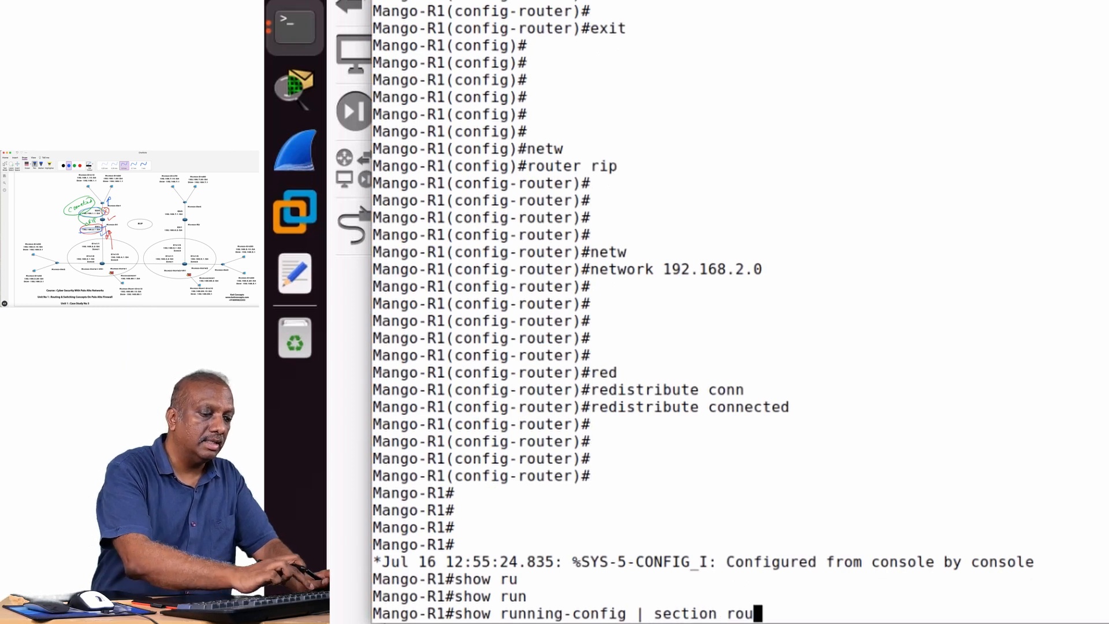
key("Tab")
type("r")
type("ip")
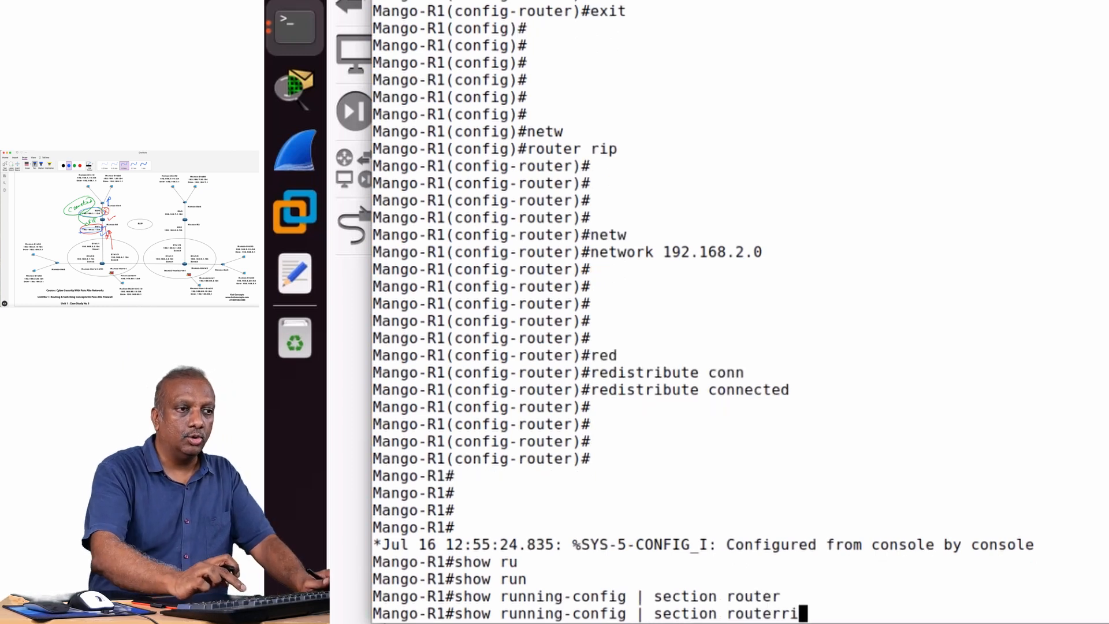
Try to display the running configuration on Mango-R1 with the filter "section route rip".
key("Left")
key("Left")
key("Left")
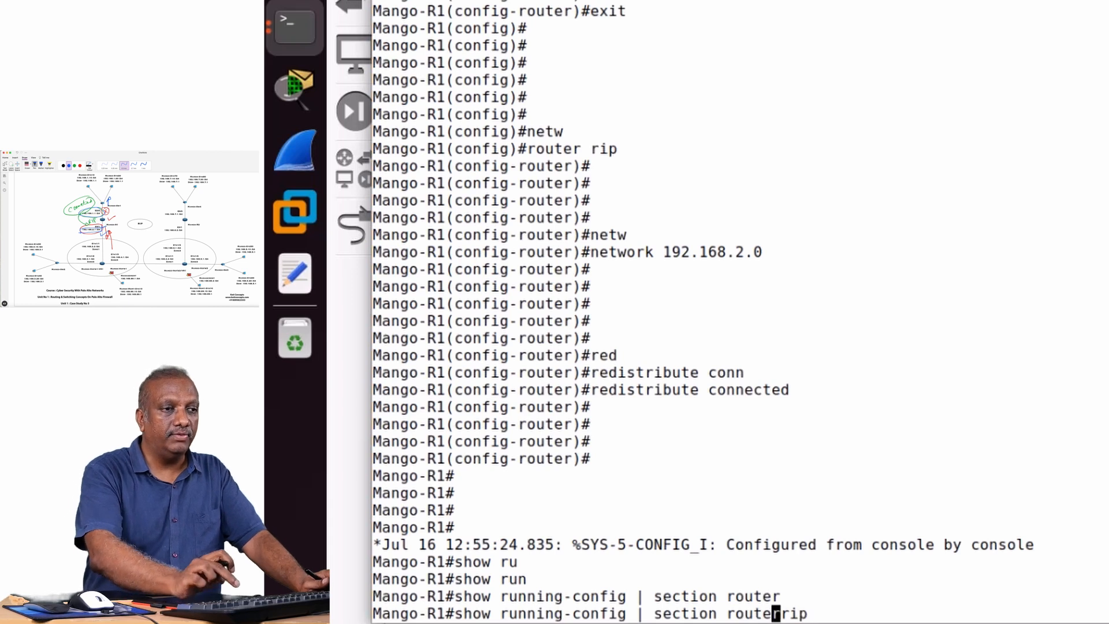
key("BackSpace")
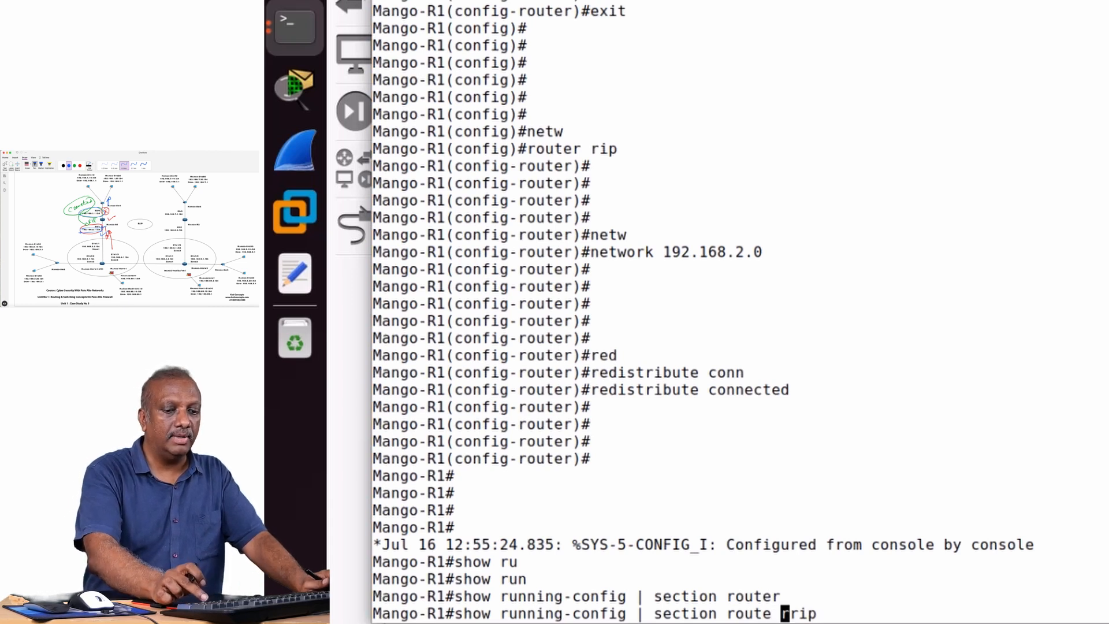
key("BackSpace")
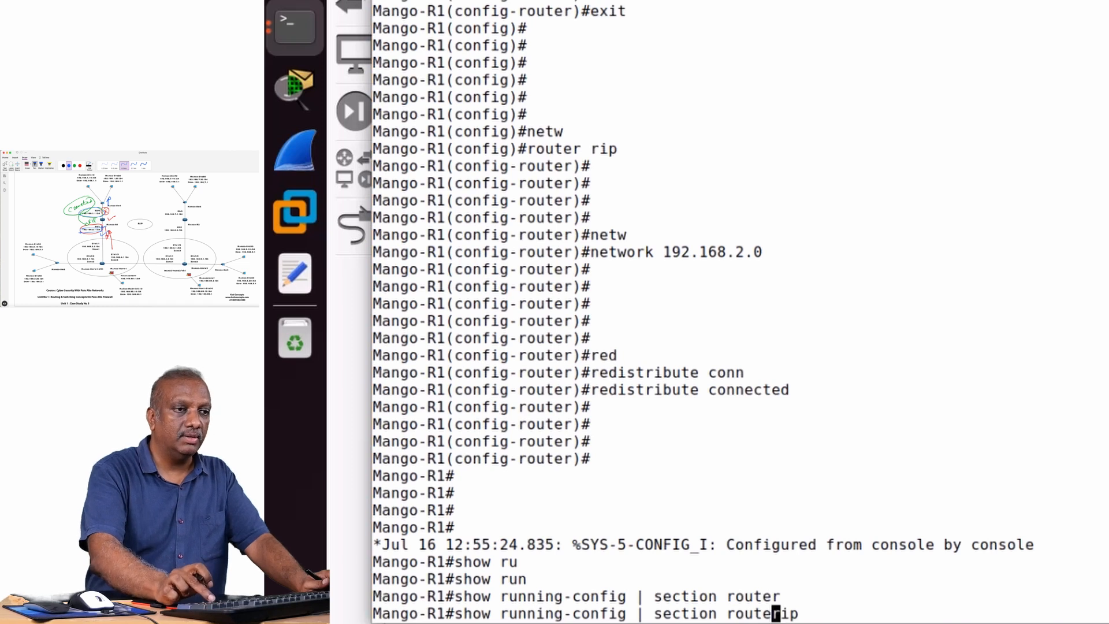
key("Right")
key("Right")
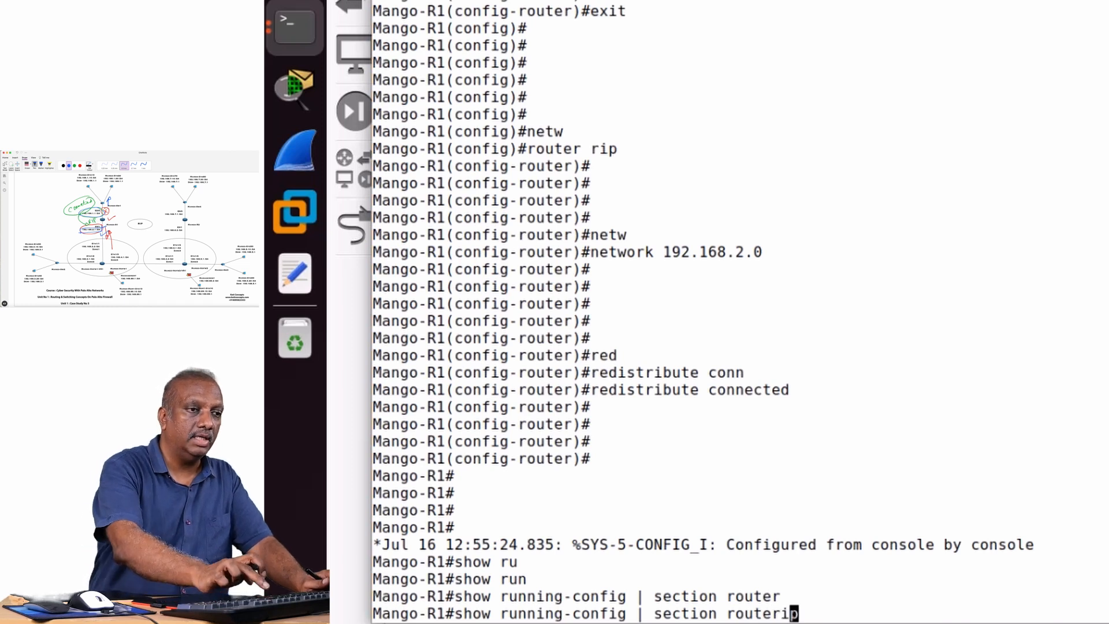
key("BackSpace")
key("BackSpace")
key("Delete")
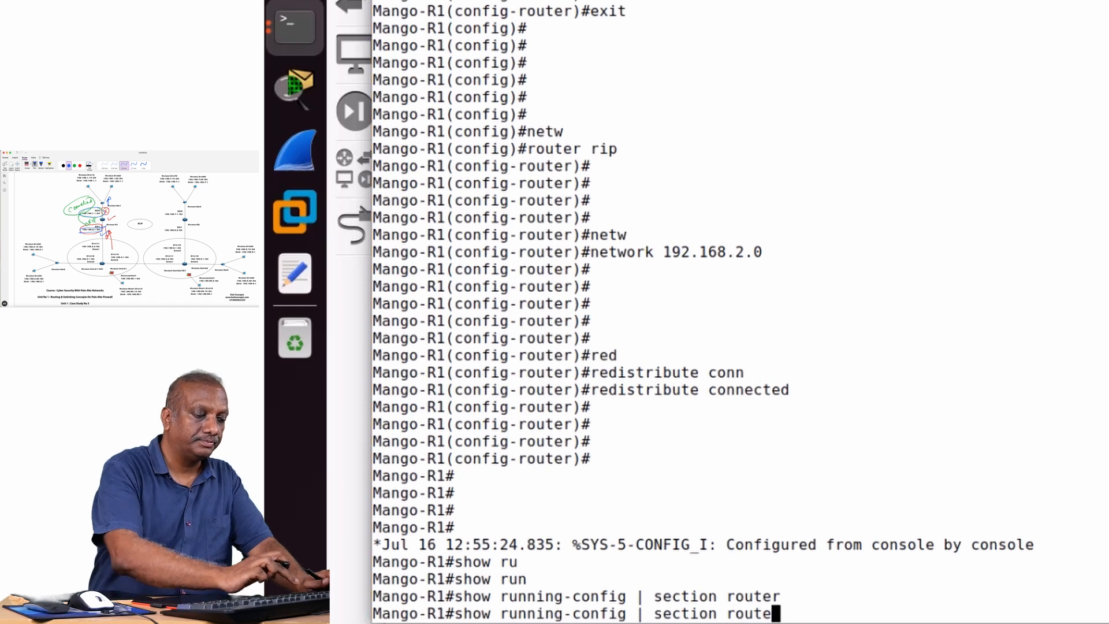
type("rip")
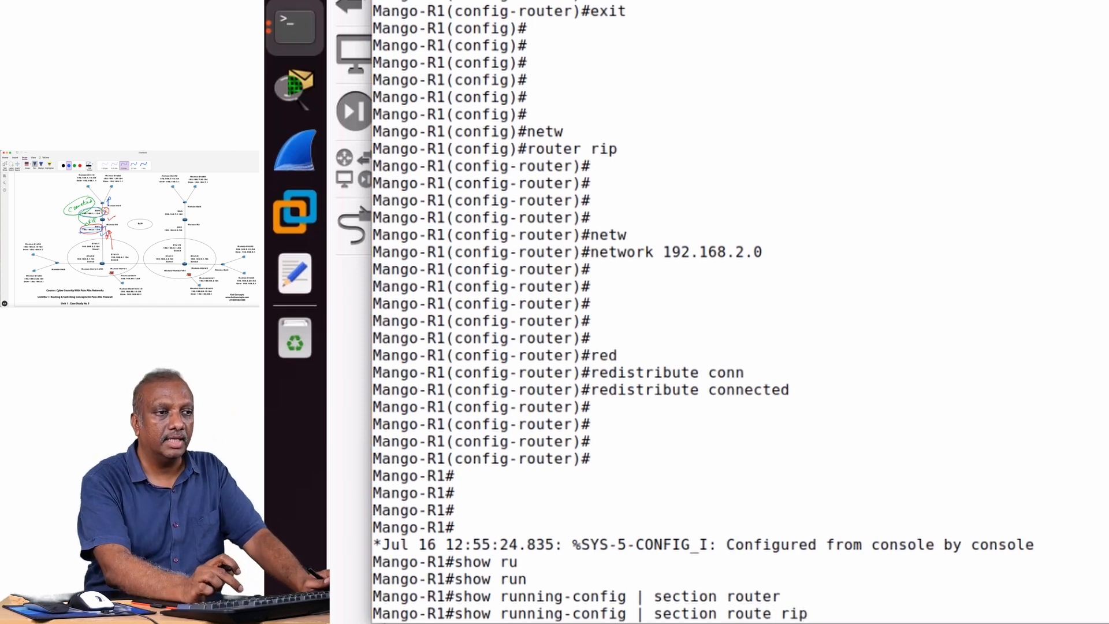
key("Return")
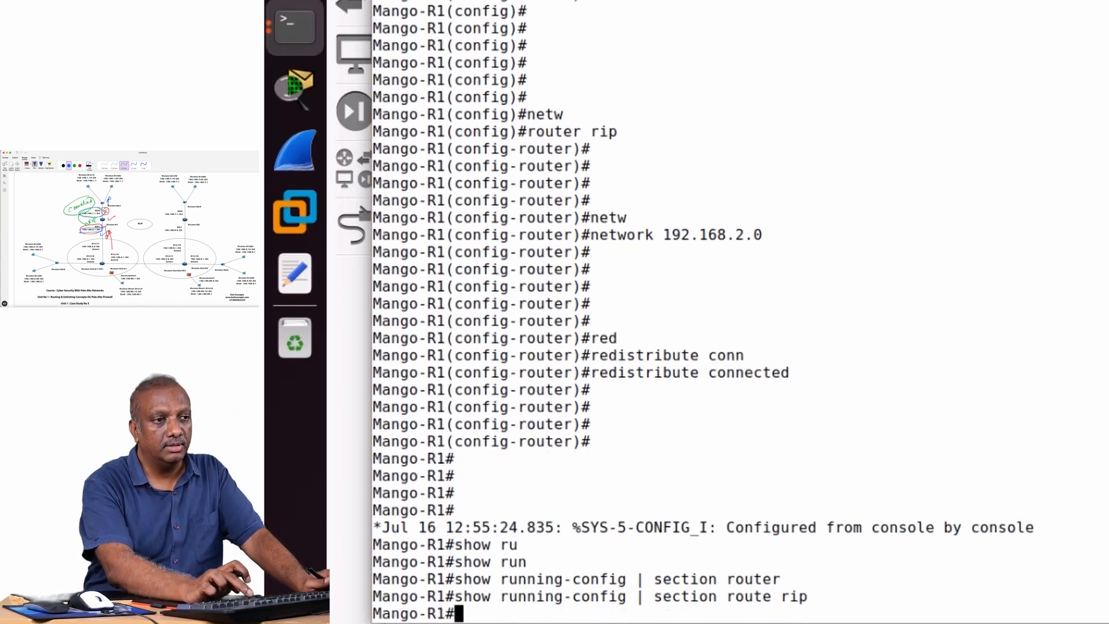
key("Return")
key("Return")
key("Return")
key("Return")
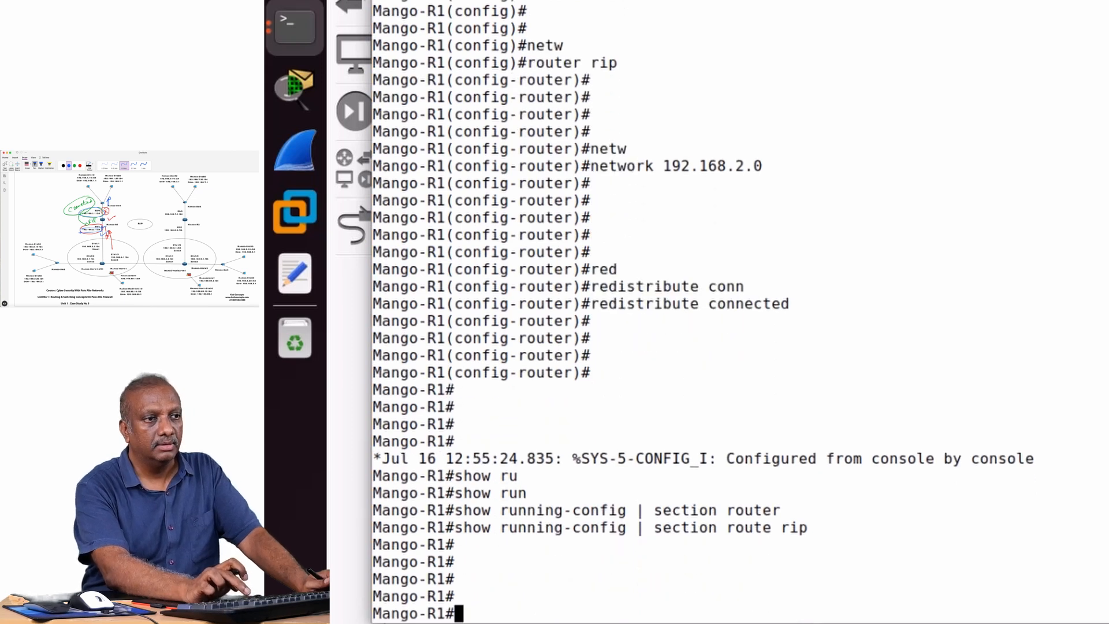
Correct the filter to "section router rip" and display the matching part of Mango-R1's running configuration.
key("Up")
key("Left")
key("Left")
key("Left")
key("Left")
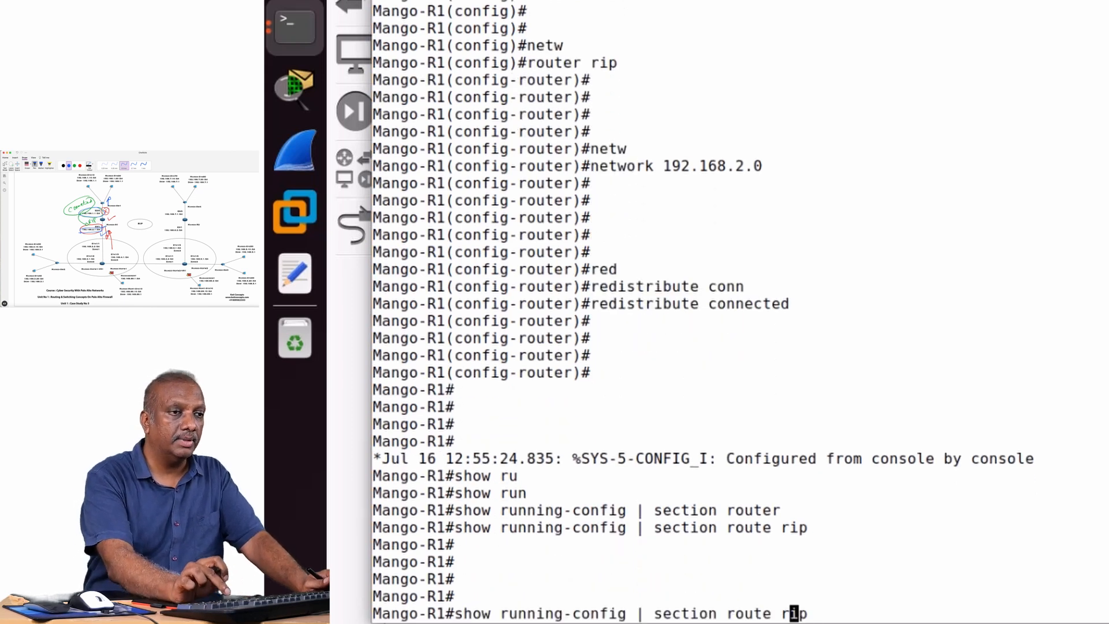
type("r")
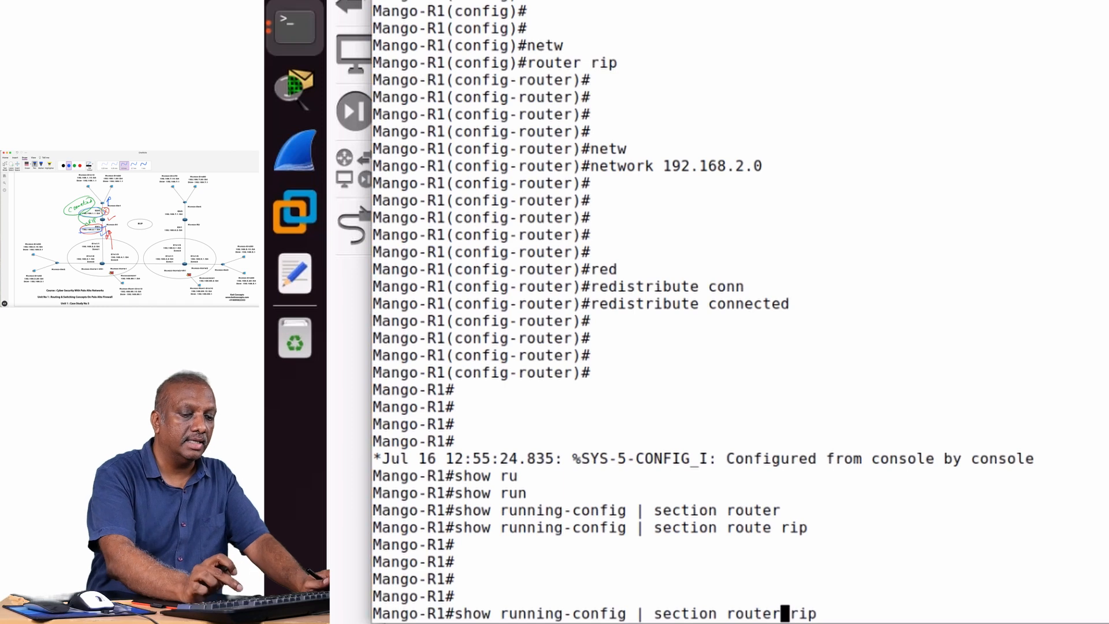
key("Return")
key("Return")
key("Return")
key("Return")
key("Return")
key("Return")
key("Return")
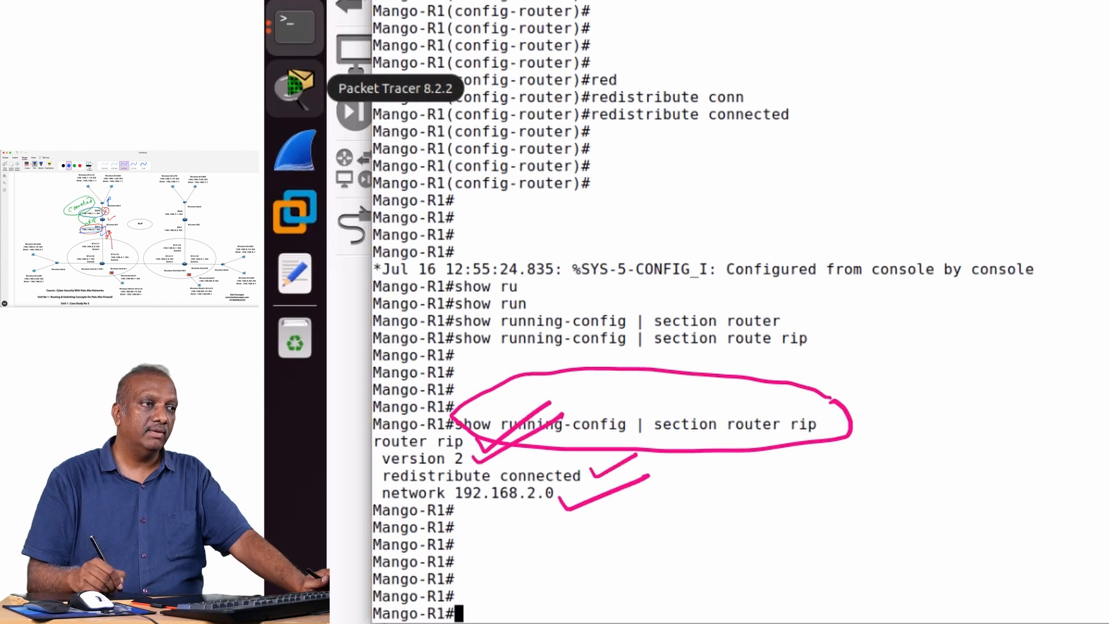
key("Escape")
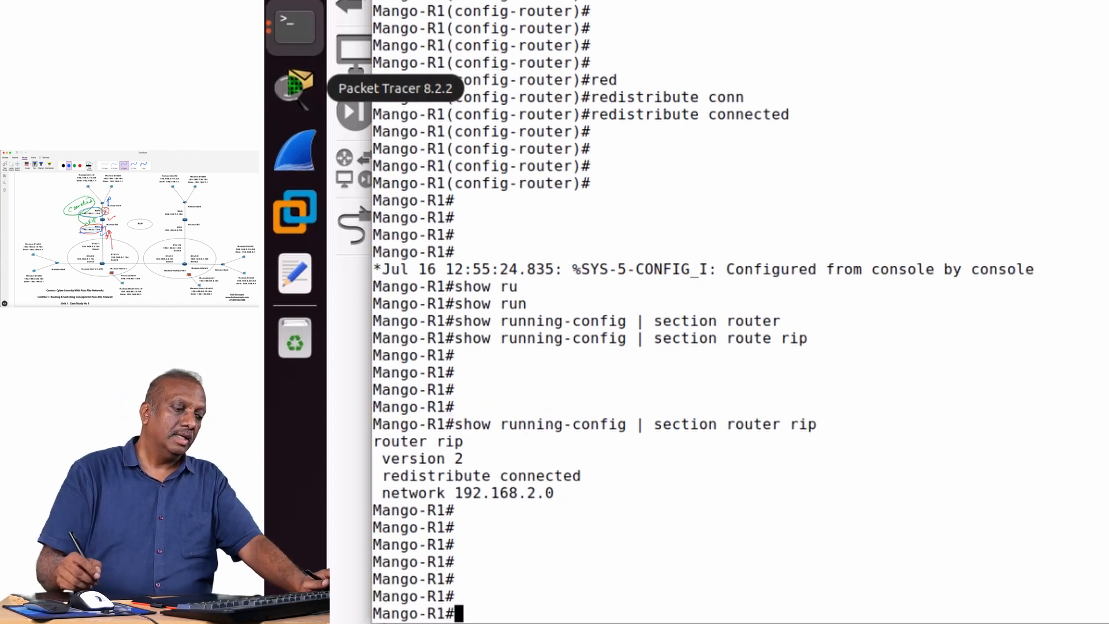
Display the complete show ip protocols output on Mango-R1 to check the RIP process details.
type("sh")
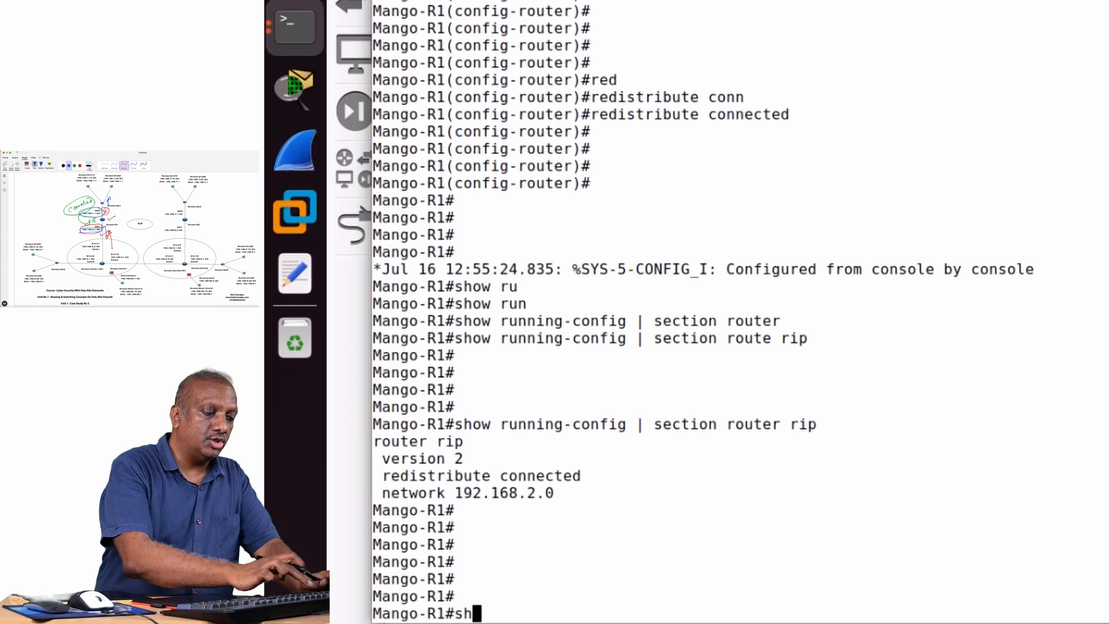
type("ow ip ")
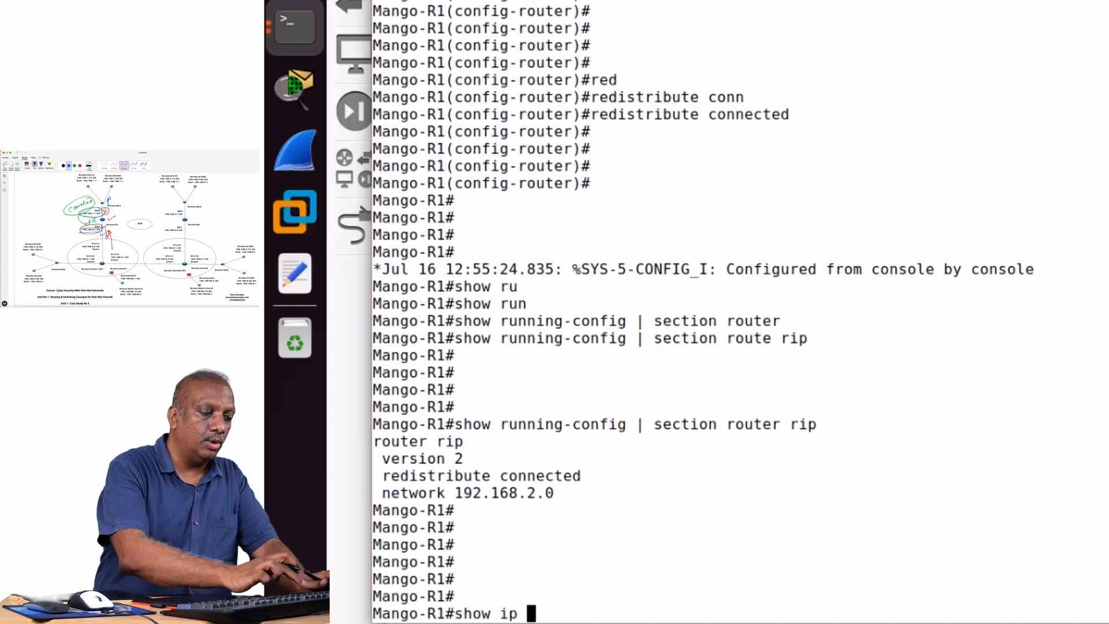
type("prot")
key("Tab")
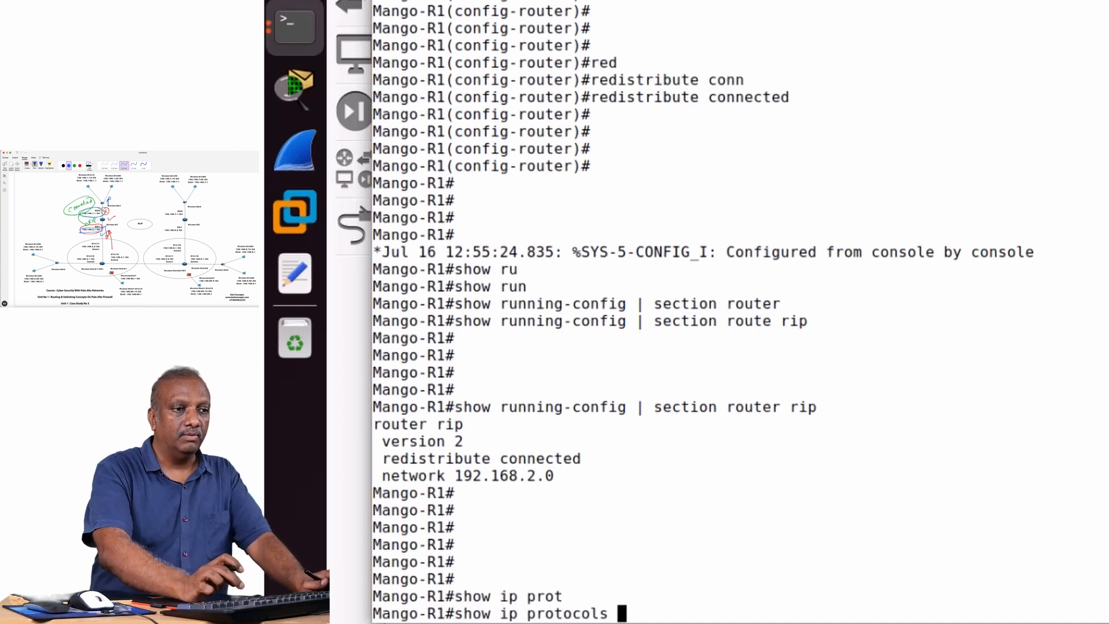
key("Return")
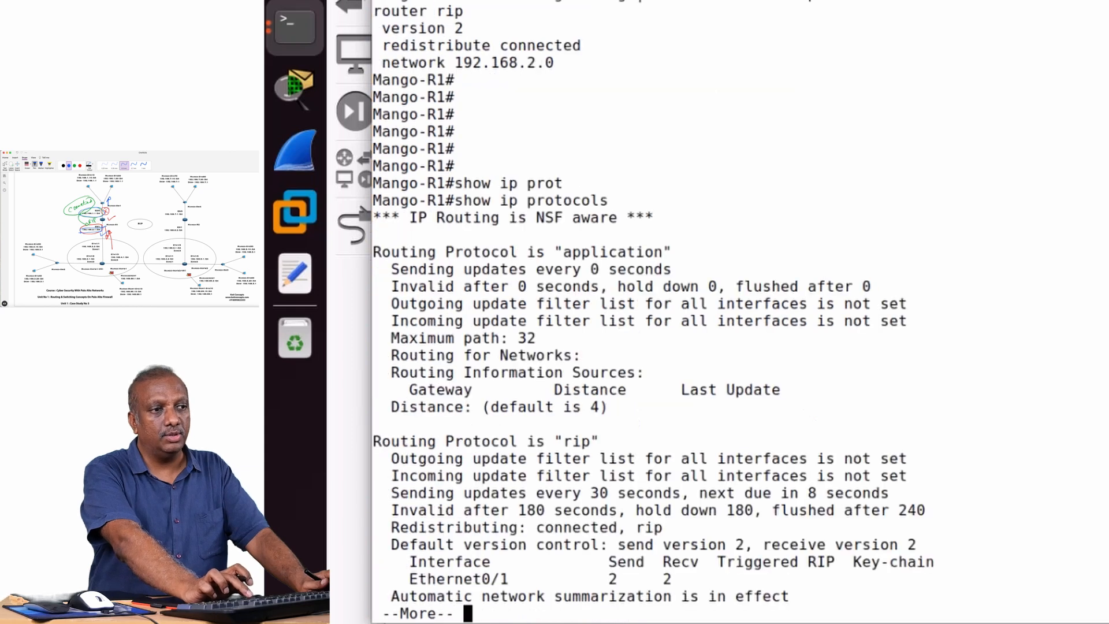
key("space")
key("Return")
key("Return")
key("Return")
key("Return")
key("Return")
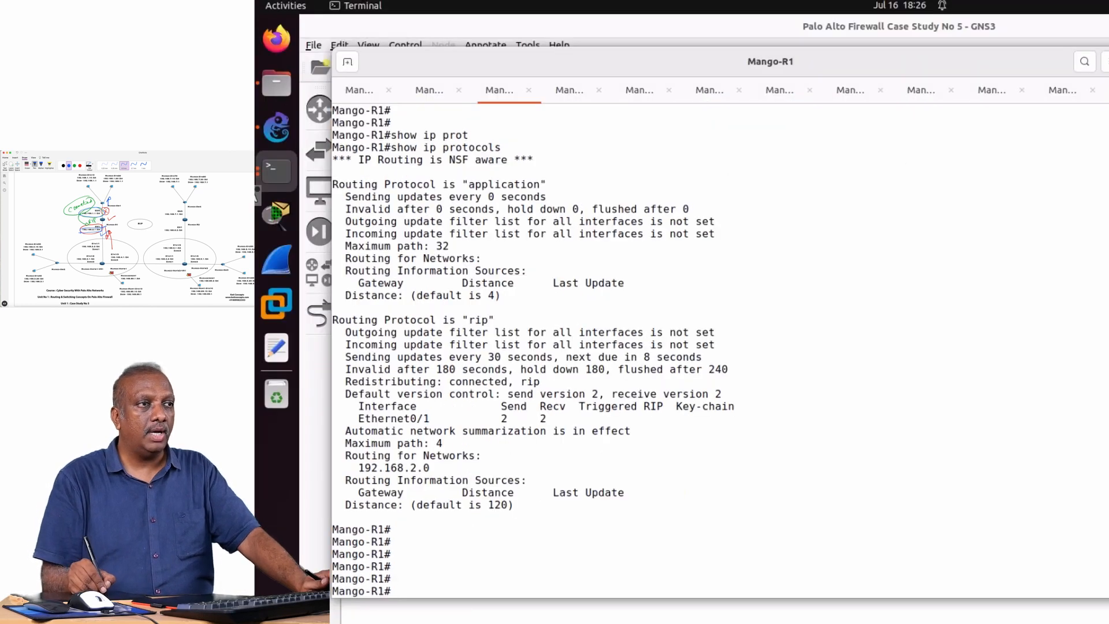
mouse_move(520, 139)
left_mouse_down()
mouse_move(382, 134)
mouse_move(489, 172)
mouse_move(534, 149)
mouse_move(512, 137)
left_mouse_up()
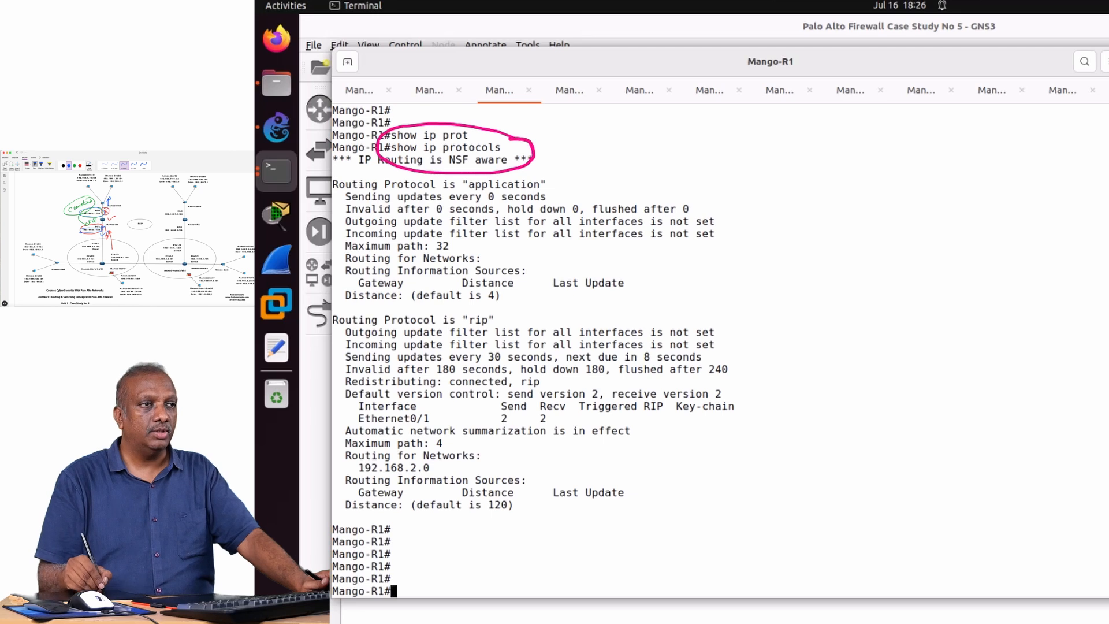
mouse_move(321, 311)
left_mouse_down()
mouse_move(589, 305)
mouse_move(785, 376)
mouse_move(779, 474)
mouse_move(601, 534)
mouse_move(370, 540)
mouse_move(277, 410)
mouse_move(324, 309)
left_mouse_up()
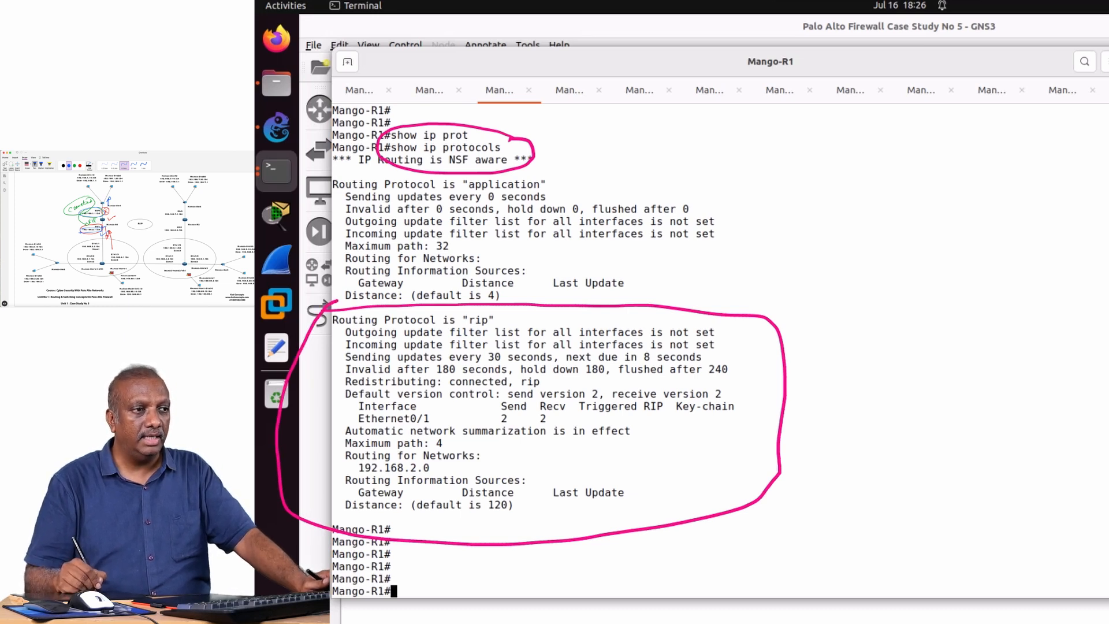
left_click_drag(434, 466, 465, 461)
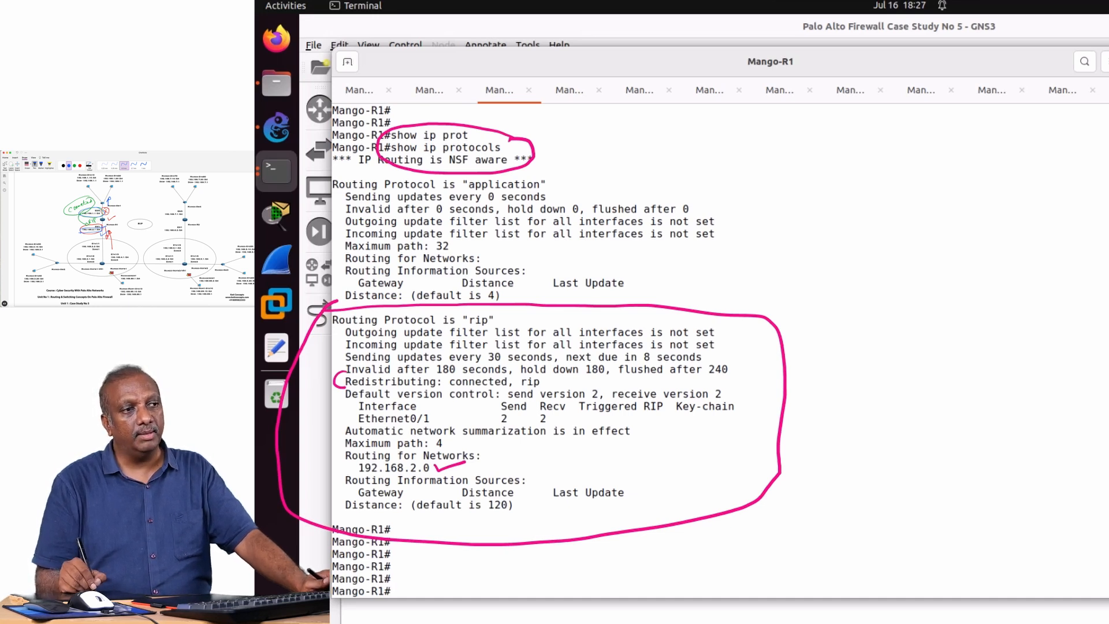
mouse_move(539, 375)
left_mouse_down()
mouse_move(516, 386)
mouse_move(532, 375)
mouse_move(448, 369)
mouse_move(454, 394)
mouse_move(507, 402)
left_mouse_up()
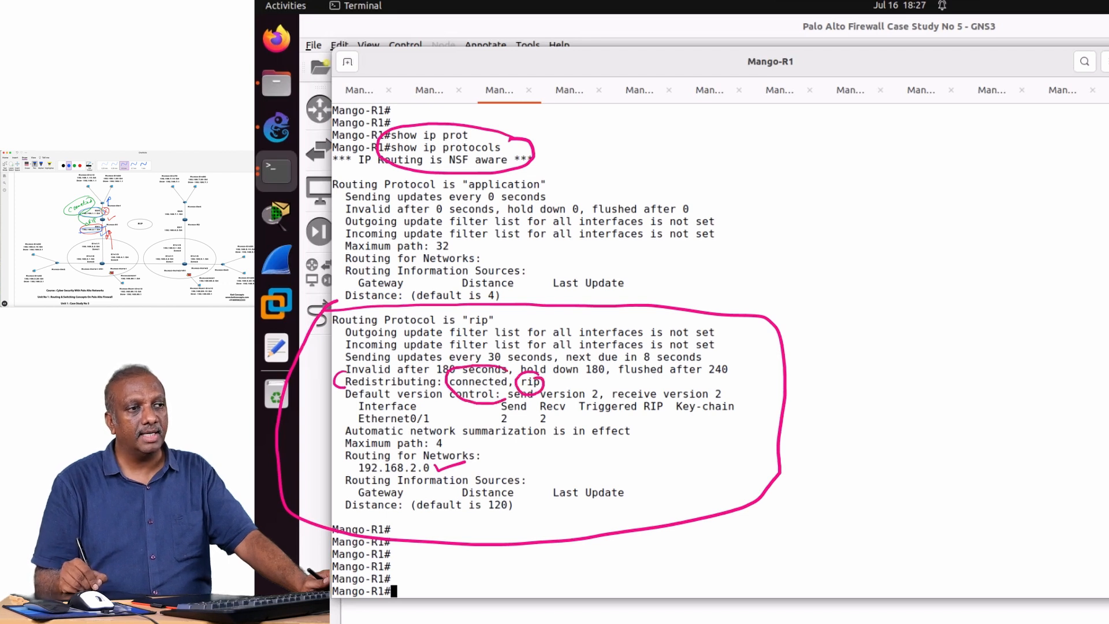
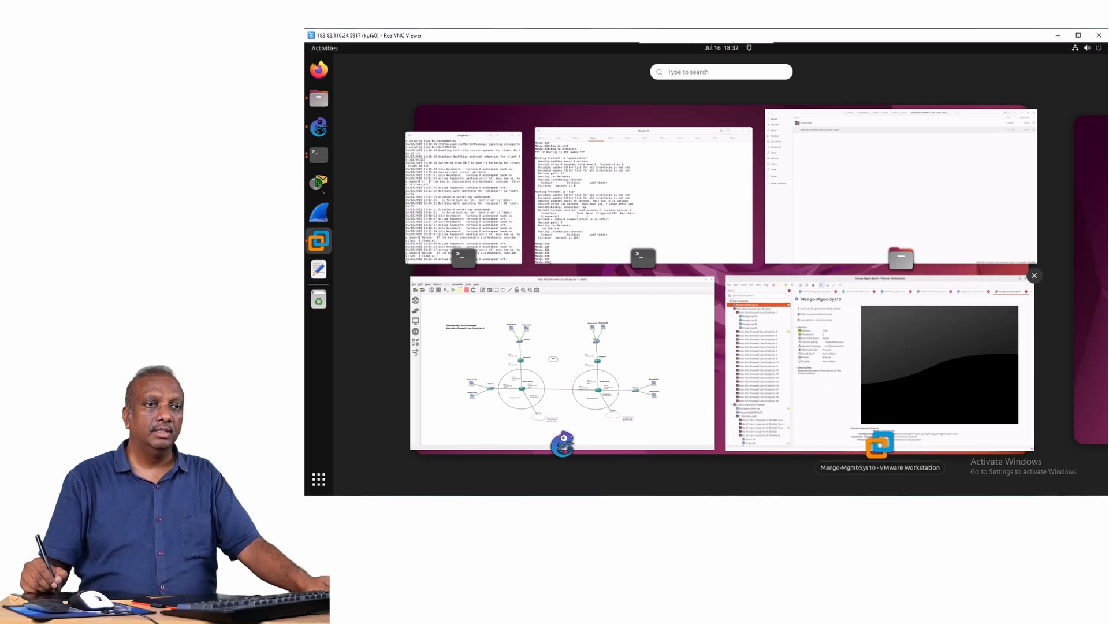
Switch to VMware Workstation, collapse the library tree to its top-level folders, and power on the Mango-Mgmt-Sys10 virtual machine.
left_click(879, 365)
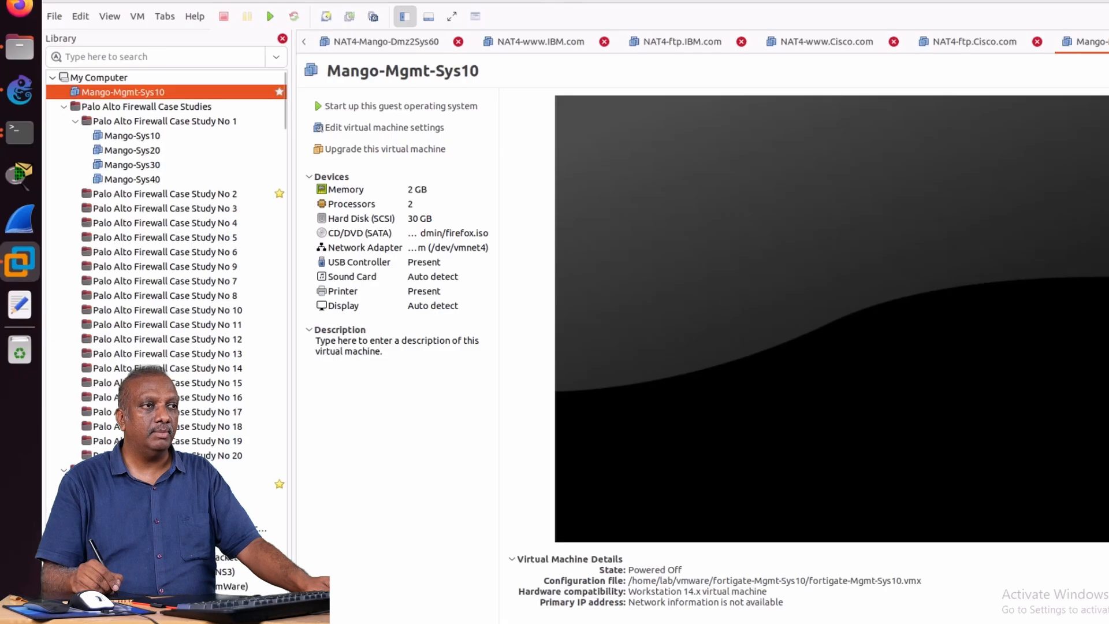
left_click(341, 118)
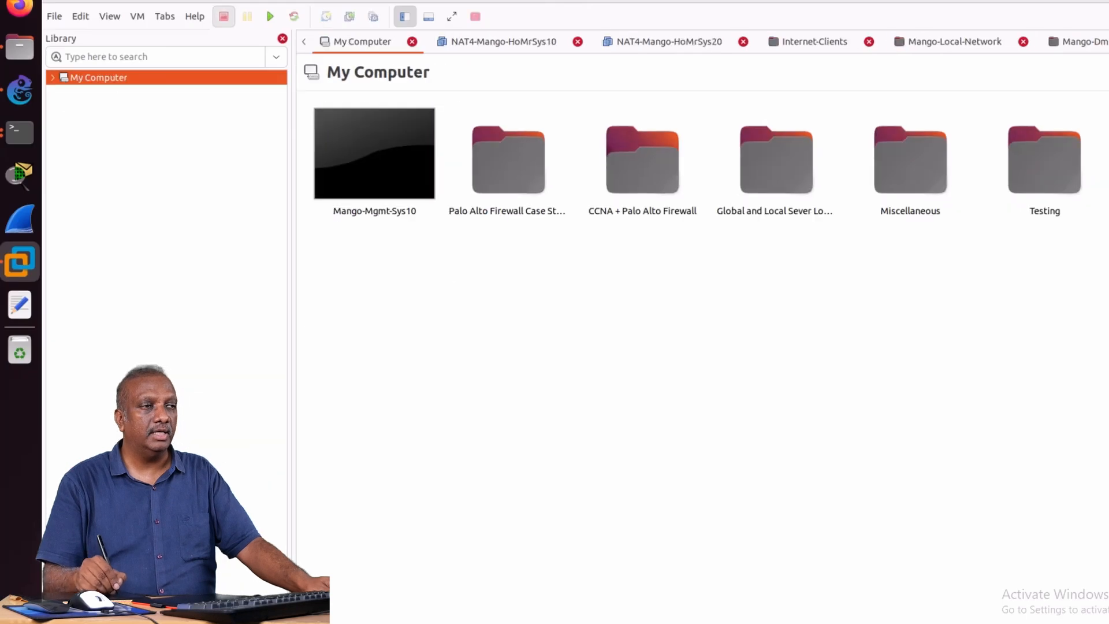
left_click(53, 77)
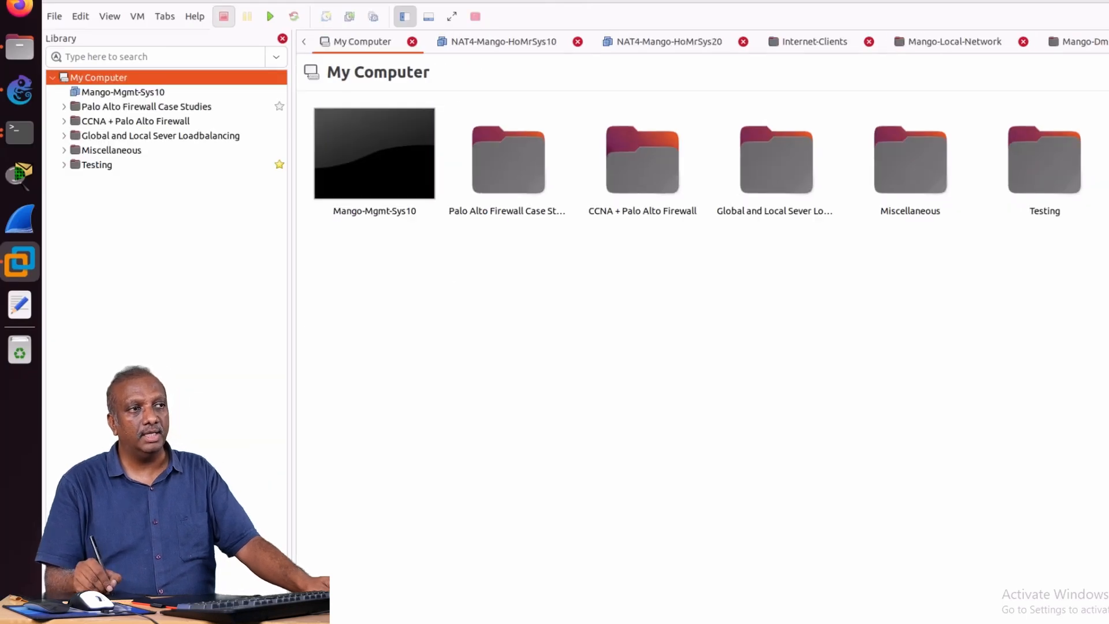
left_click(115, 92)
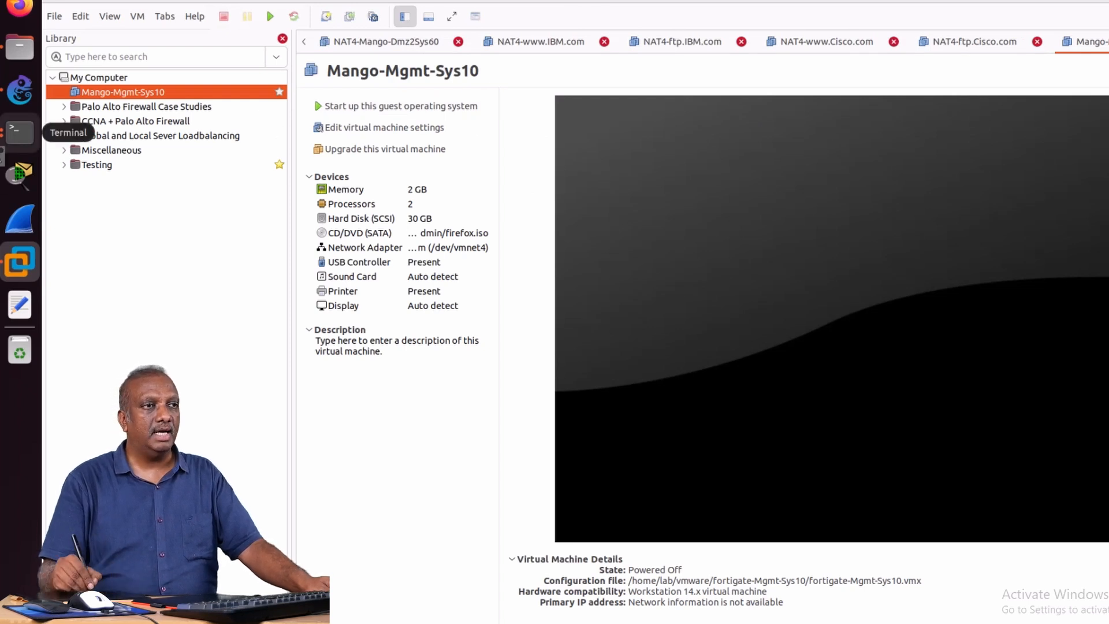
left_click_drag(487, 102, 523, 102)
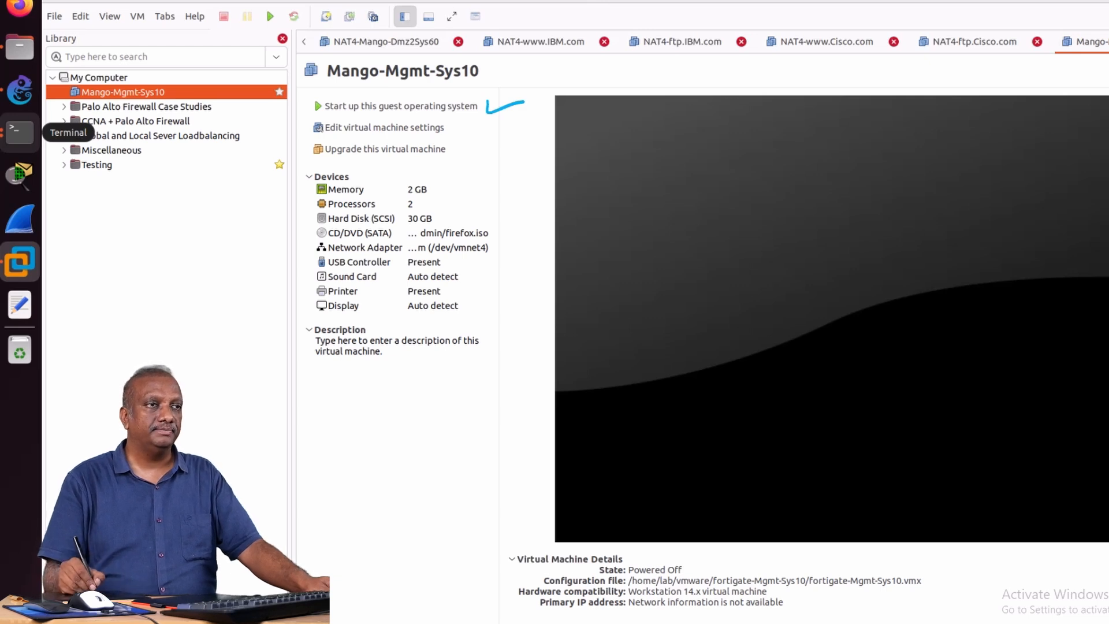
left_click(401, 106)
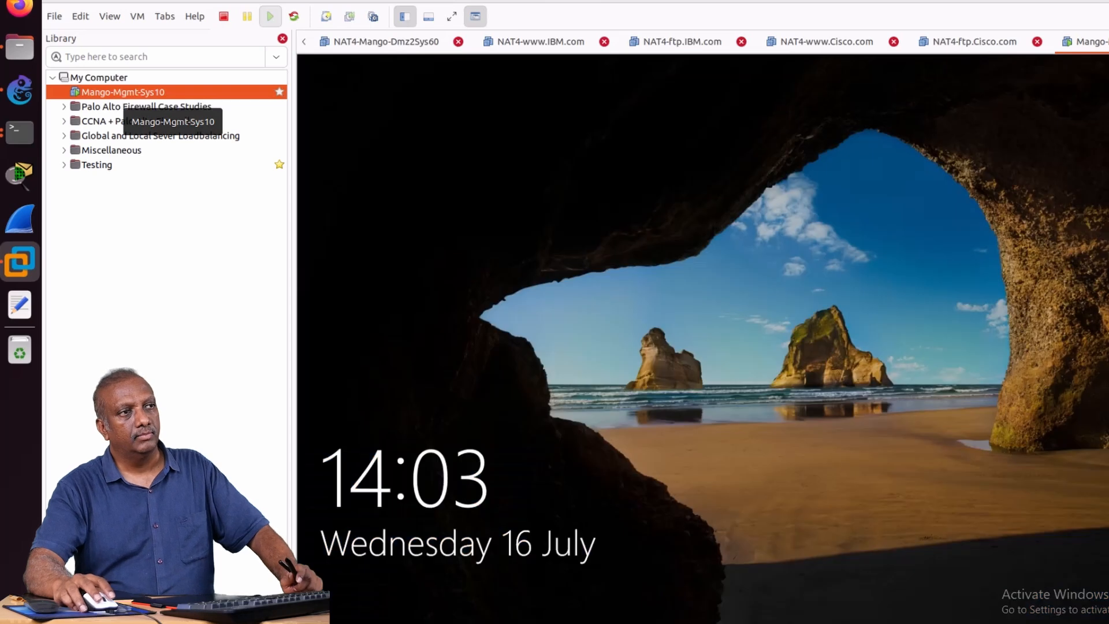
Send Ctrl+Alt+Del to Mango-Mgmt-Sys10 and sign in to Windows with the account password.
right_click(170, 93)
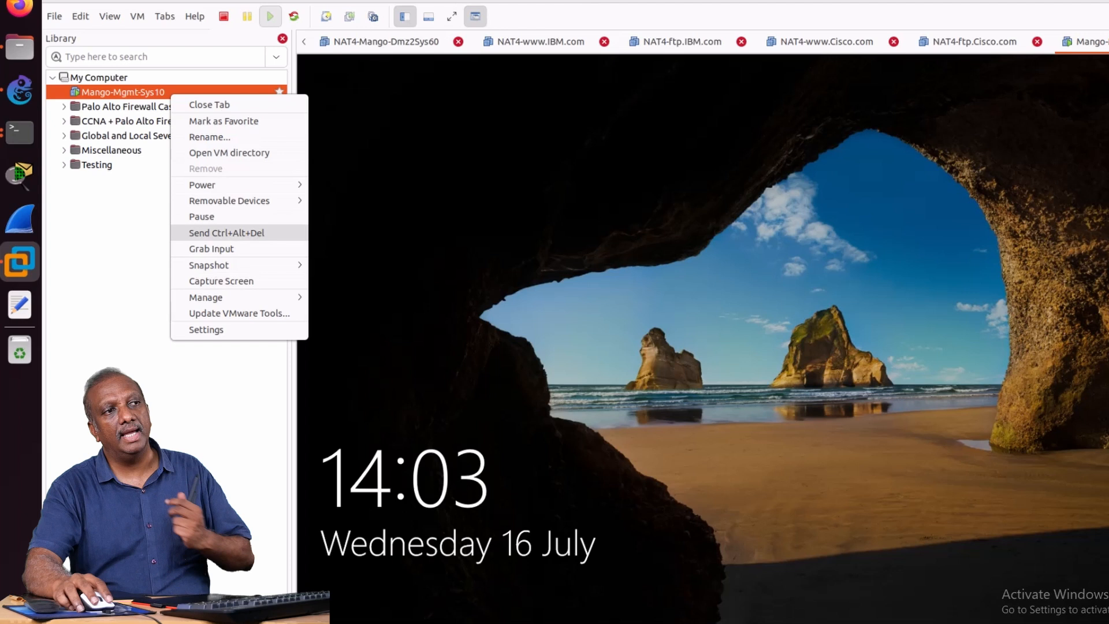
left_click(227, 232)
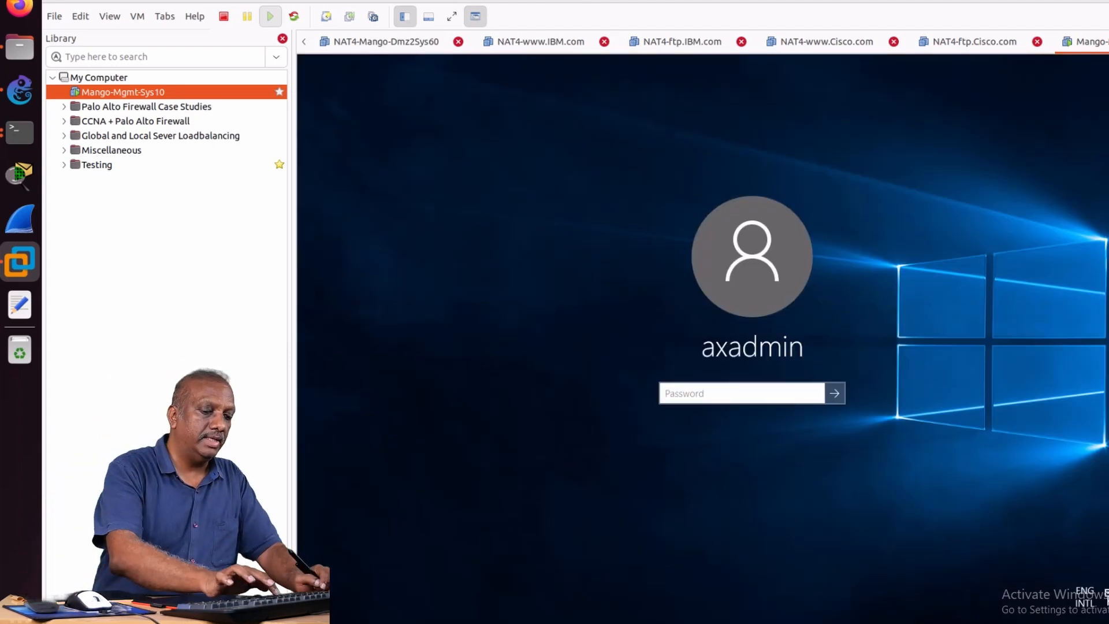
type("••")
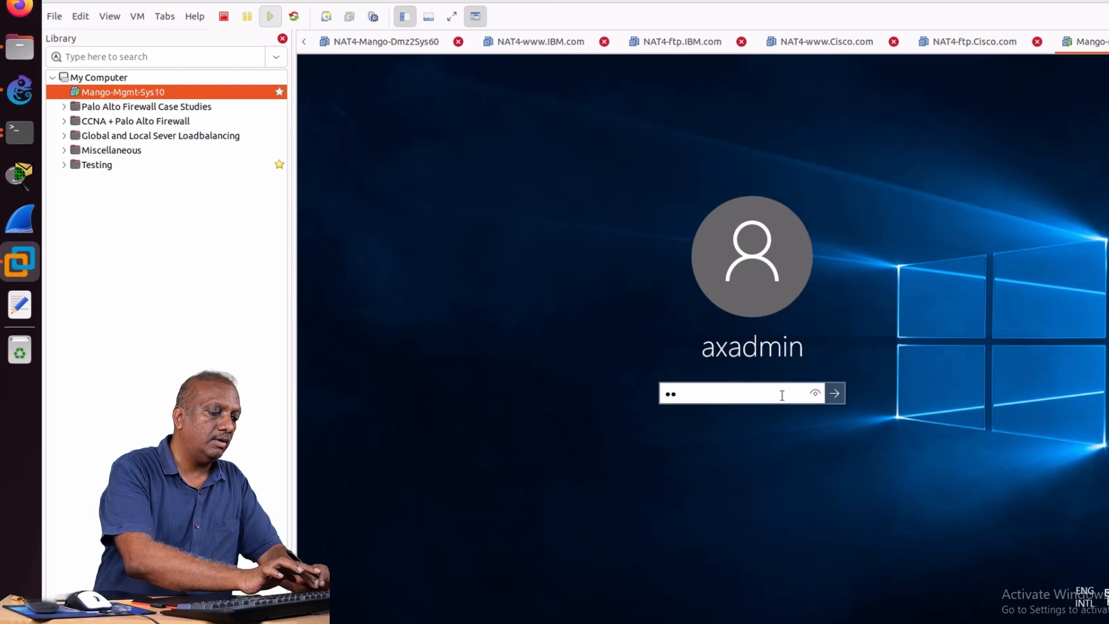
type("•••••••")
key("Return")
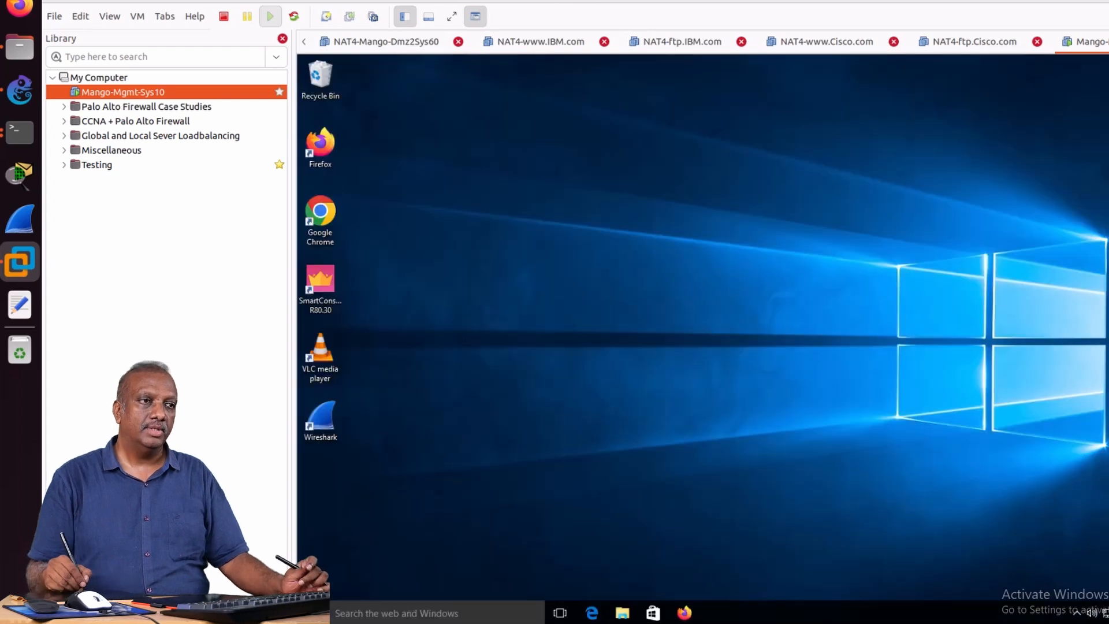
Search for cmd on the Mango-Mgmt-Sys10 desktop and open Command Prompt.
left_click(367, 610)
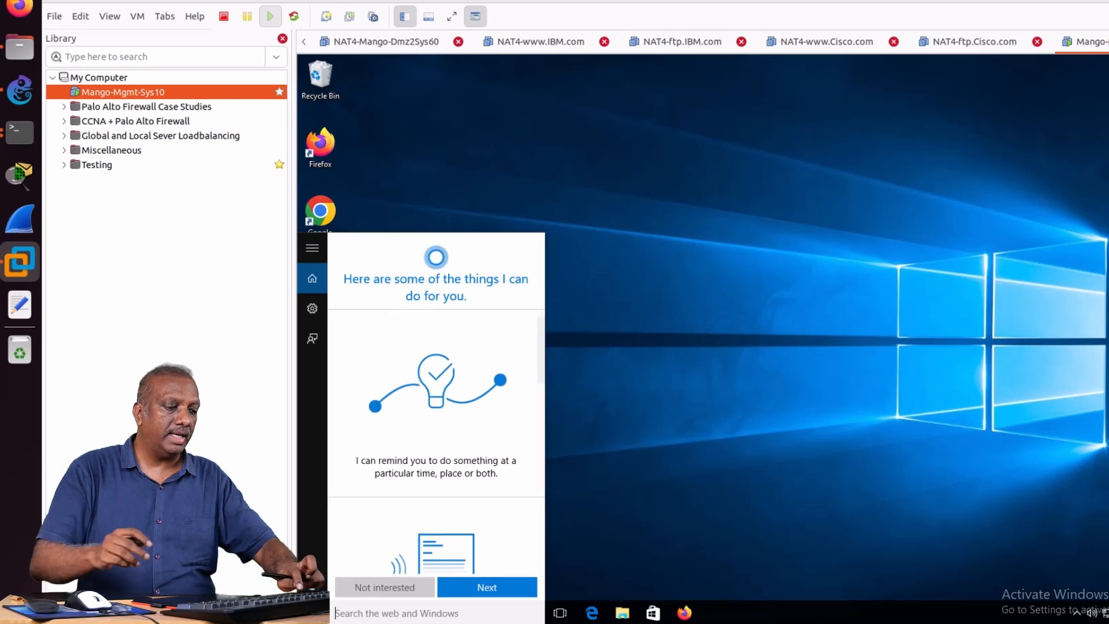
type("cmd")
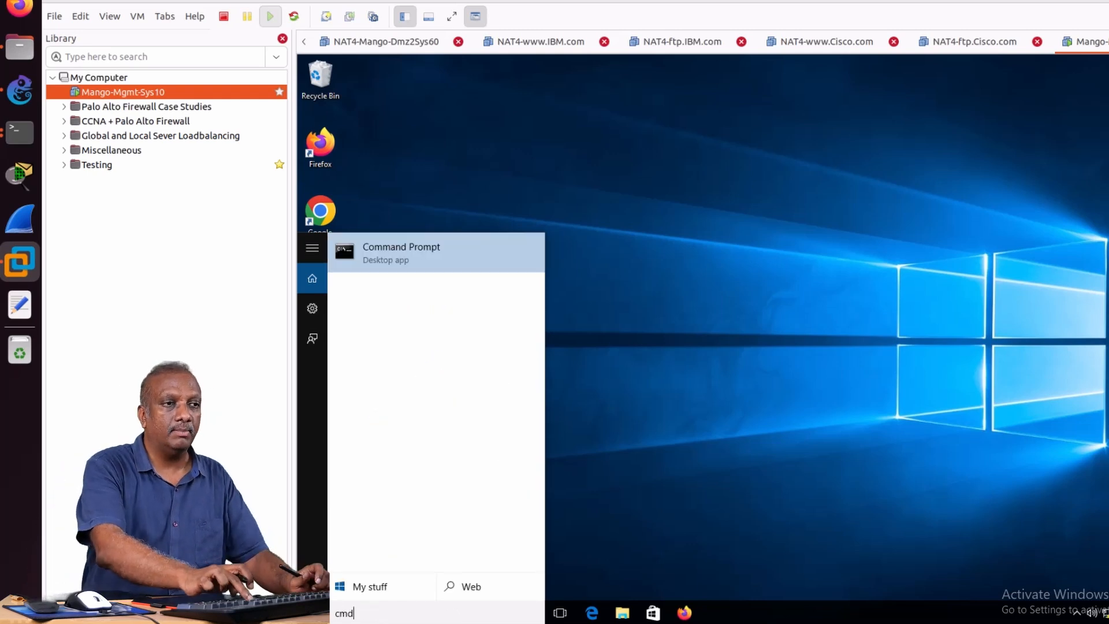
key("Return")
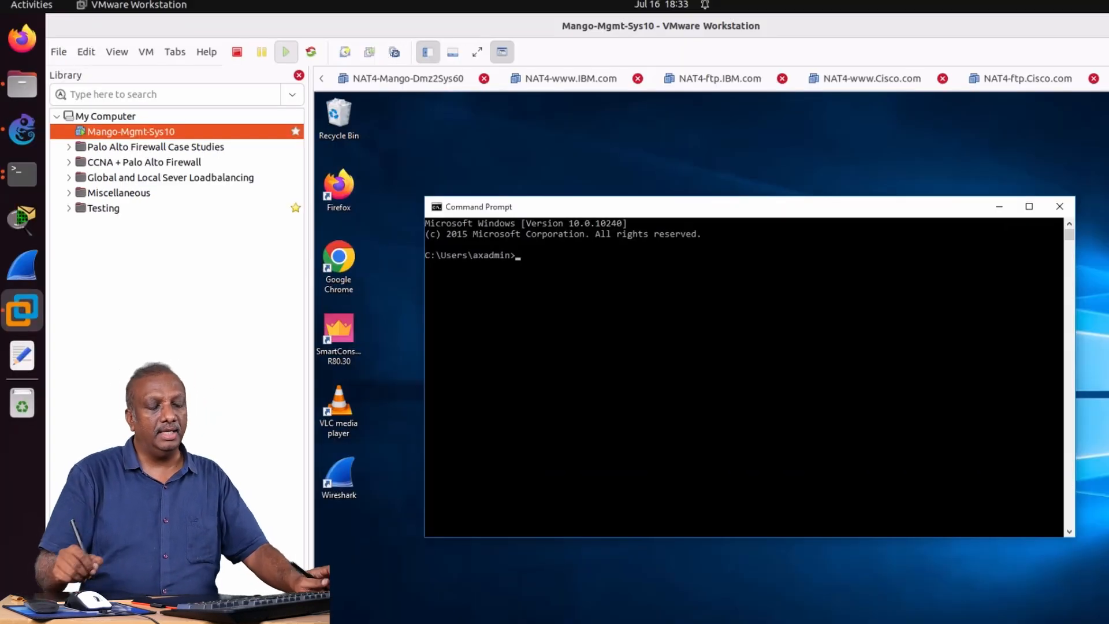
Run ipconfig to check the management system's IP address, subnet mask and default gateway.
left_click(546, 259)
type("ipconf")
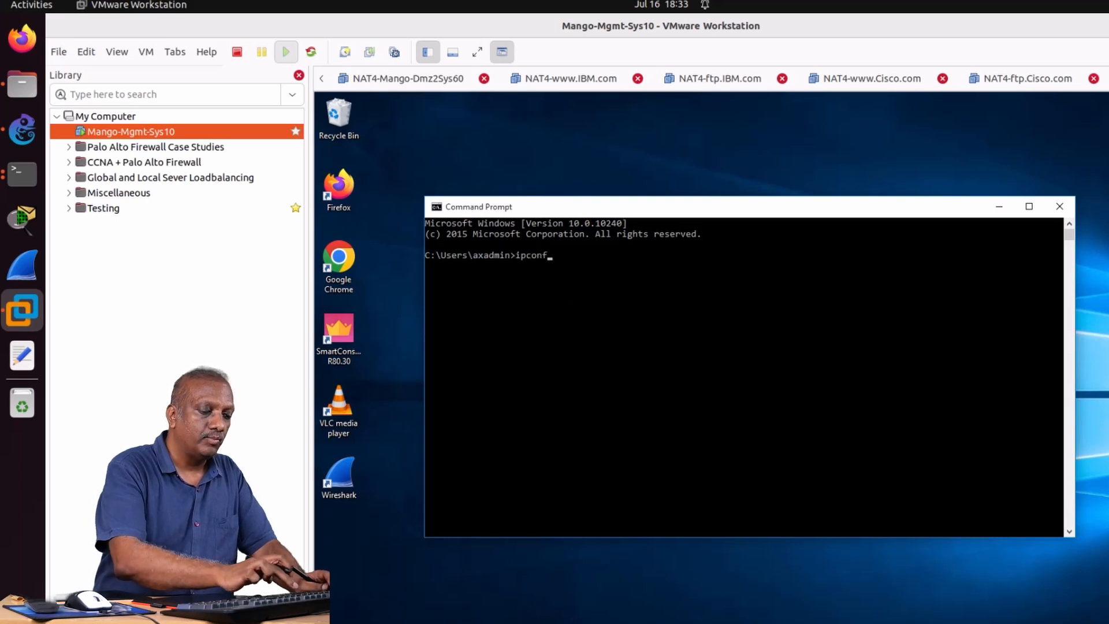
type("ig")
key("Return")
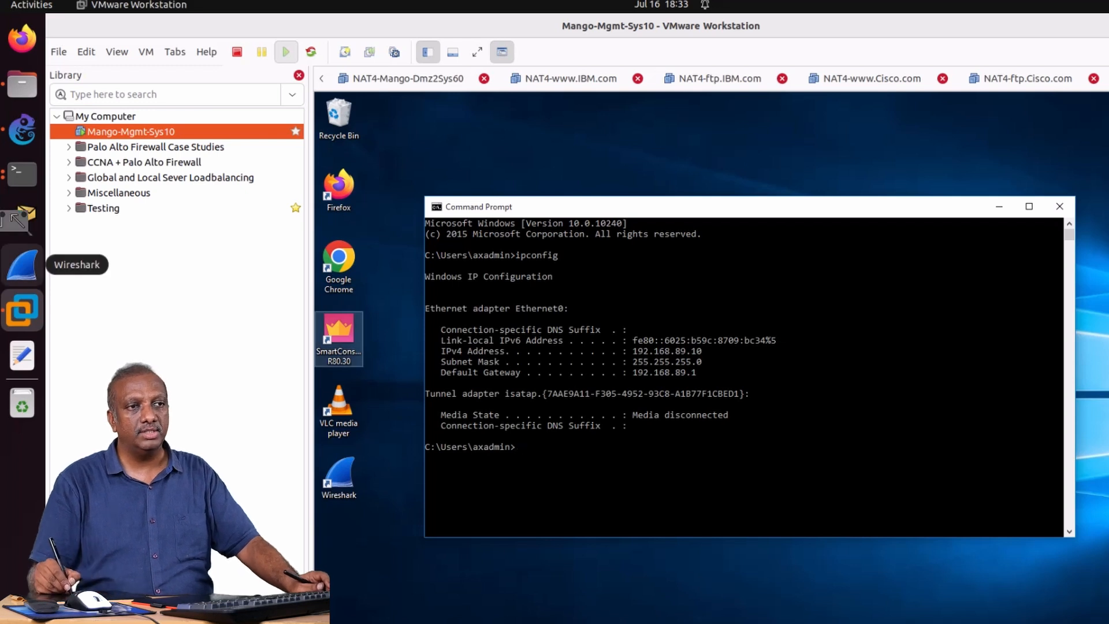
mouse_move(705, 331)
left_mouse_down()
mouse_move(633, 337)
mouse_move(693, 412)
mouse_move(729, 347)
mouse_move(712, 343)
left_mouse_up()
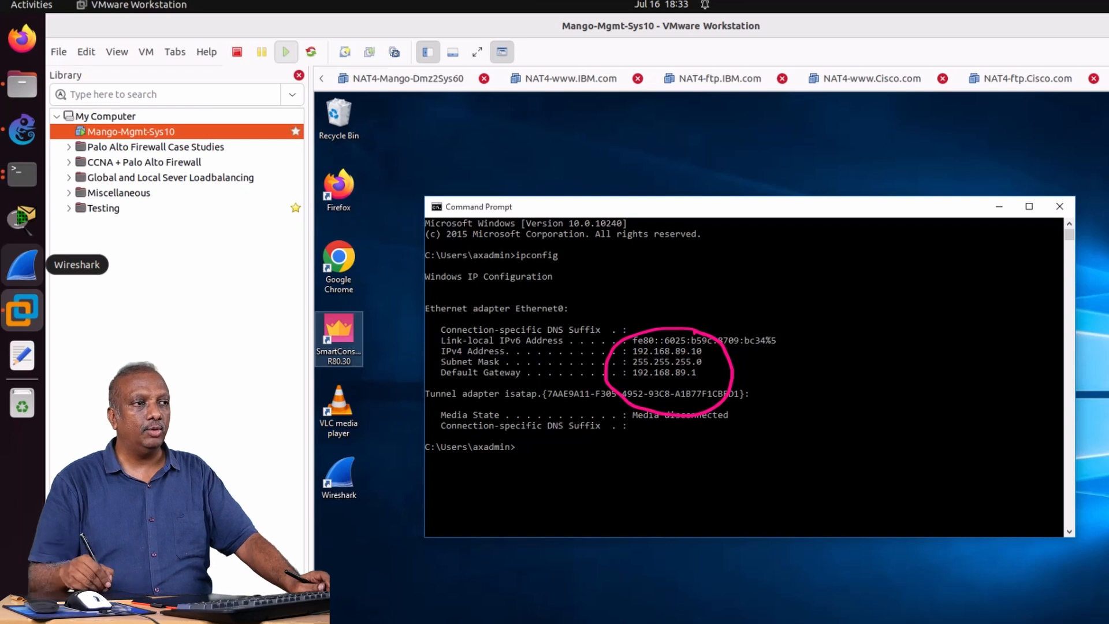
key("Escape")
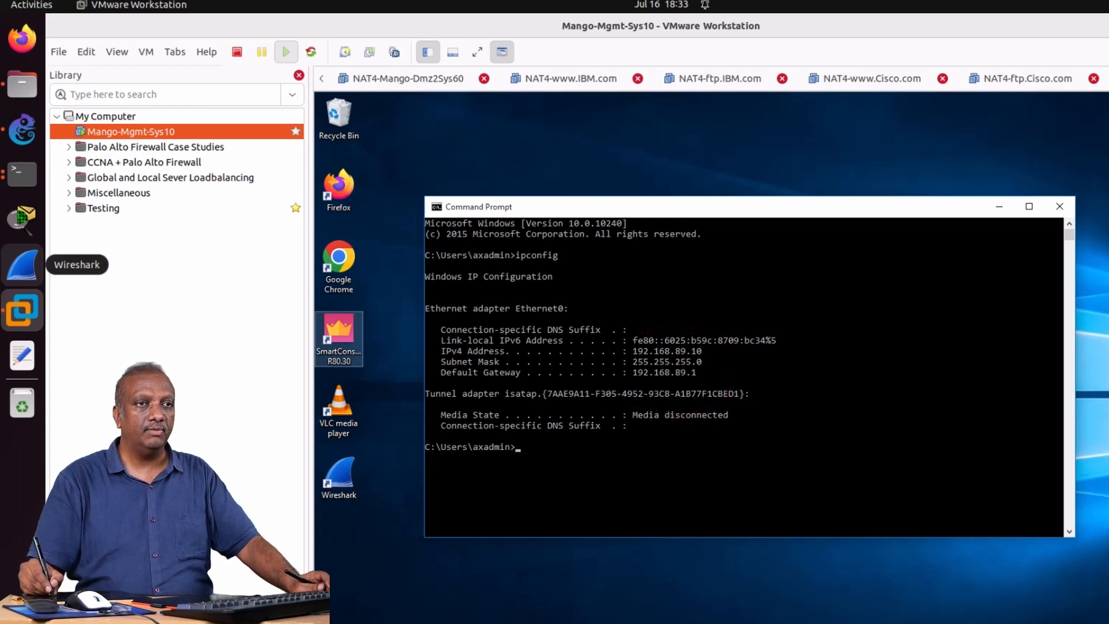
Maximize the Command Prompt window and ping 192.168.89.1 to test connectivity to the firewall.
left_click(1029, 206)
left_click(808, 337)
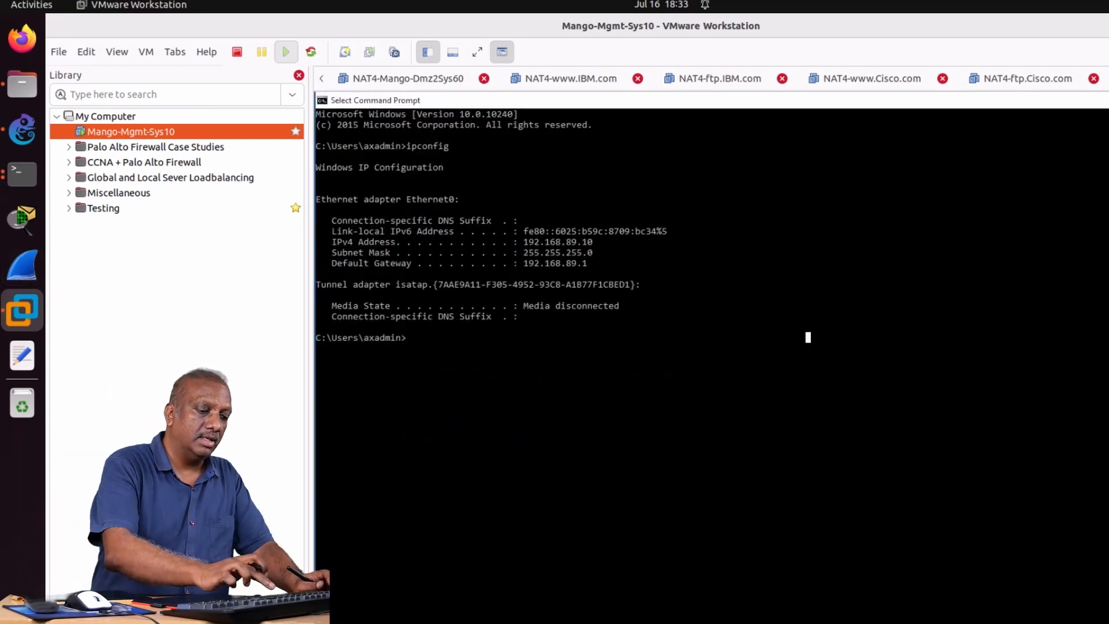
type("ping 192")
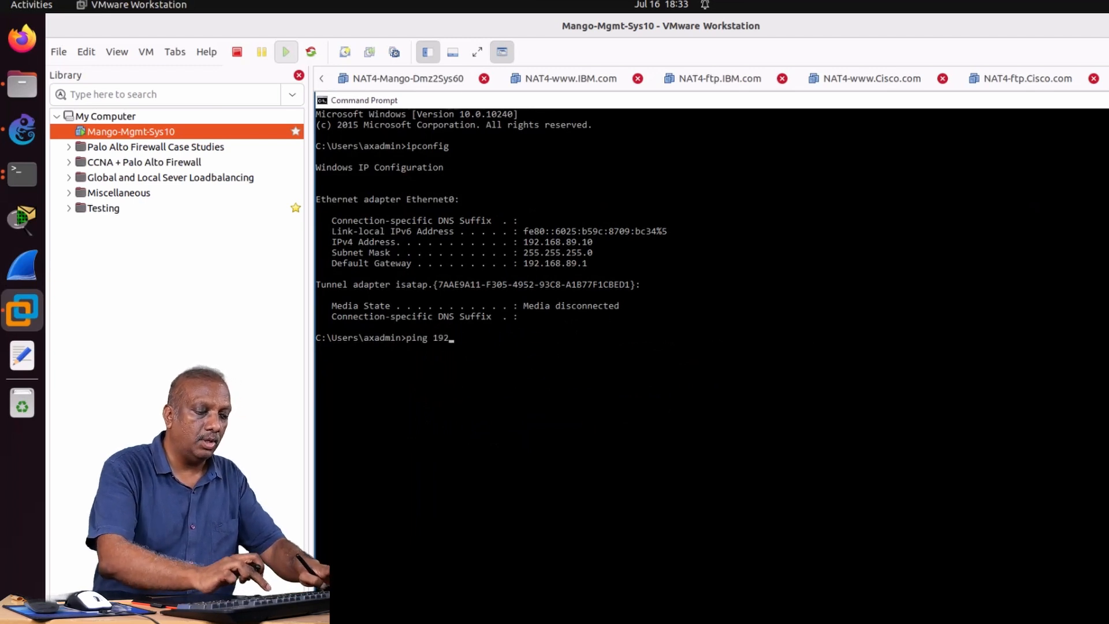
type(".168.89.1")
key("Return")
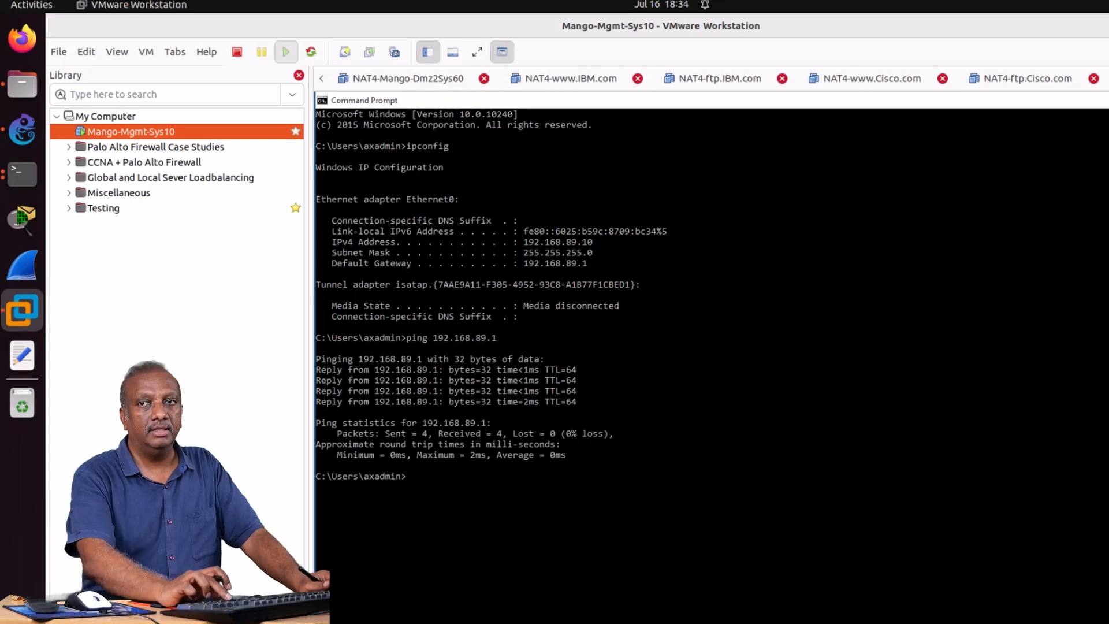
Reuse the previous ping command with the address 192.168.89.2 to test connectivity to that host.
key("Up")
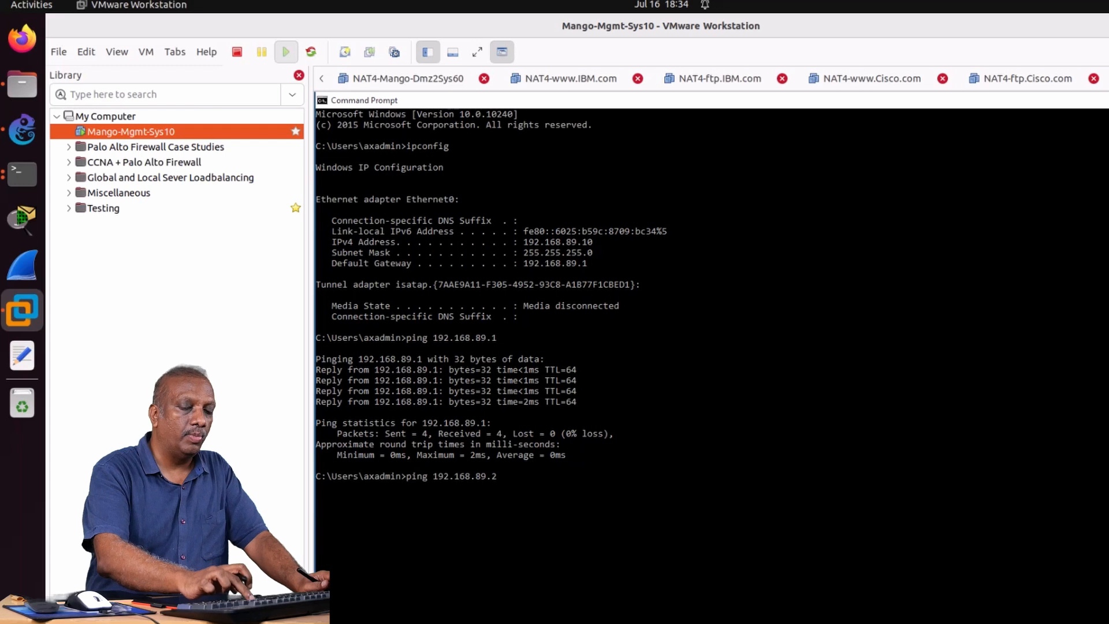
type("2")
key("Return")
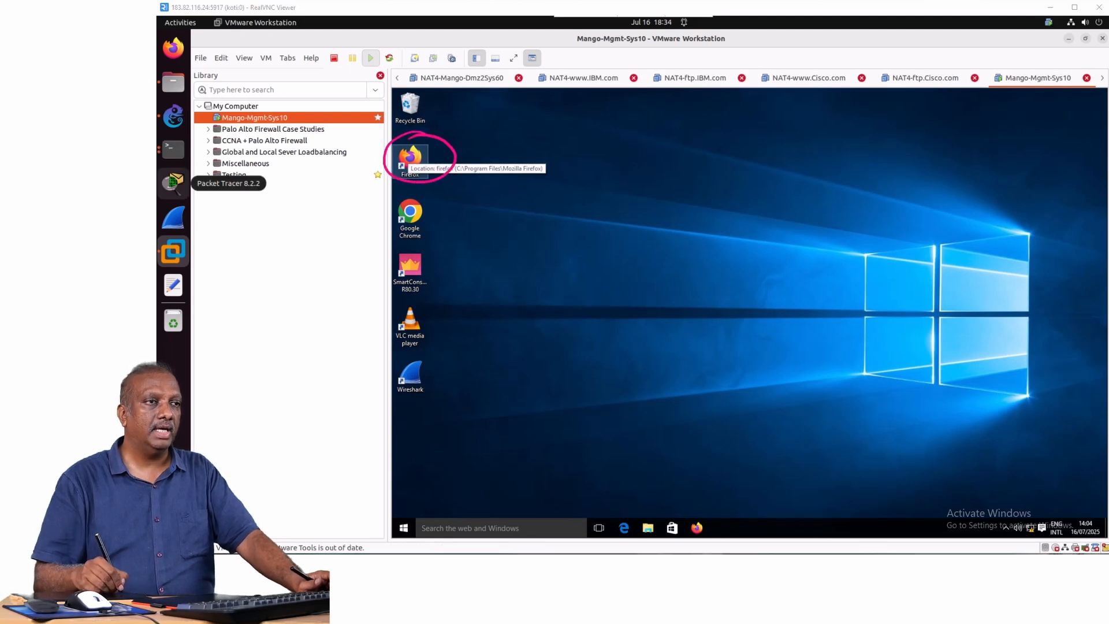
Open Firefox in the virtual machine and dismiss its default-browser and update prompts.
double_click(410, 161)
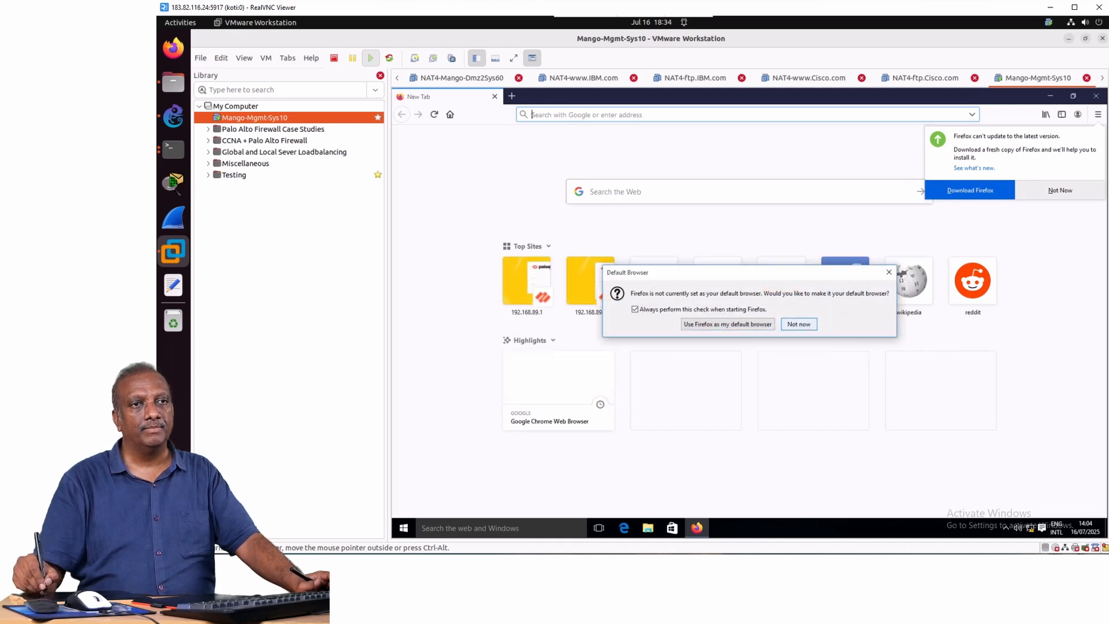
left_click(799, 324)
left_click(1060, 190)
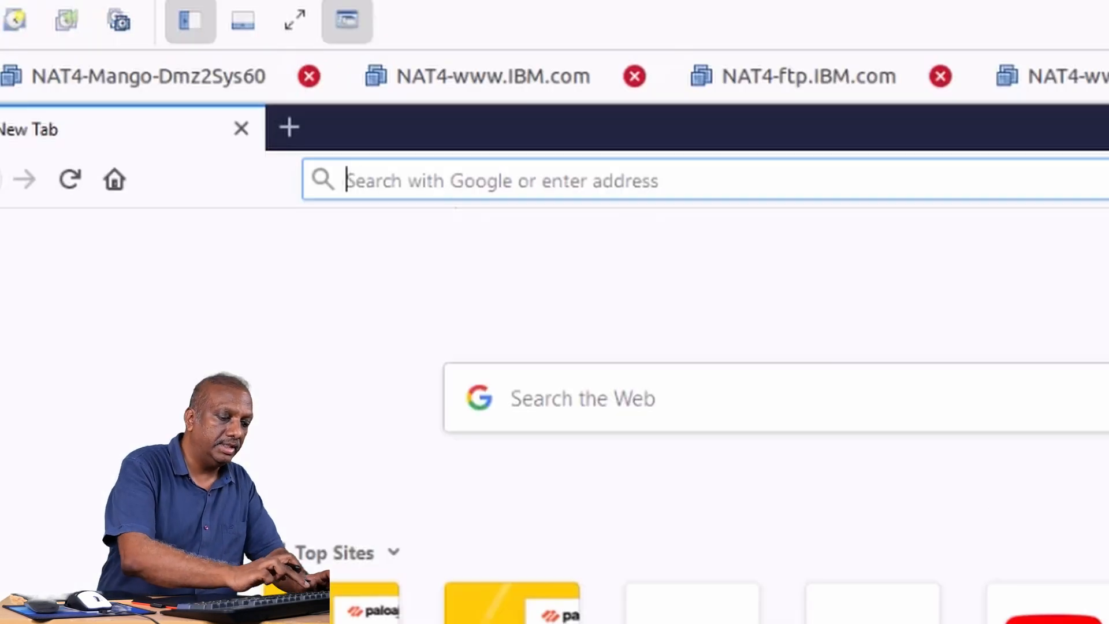
type("https")
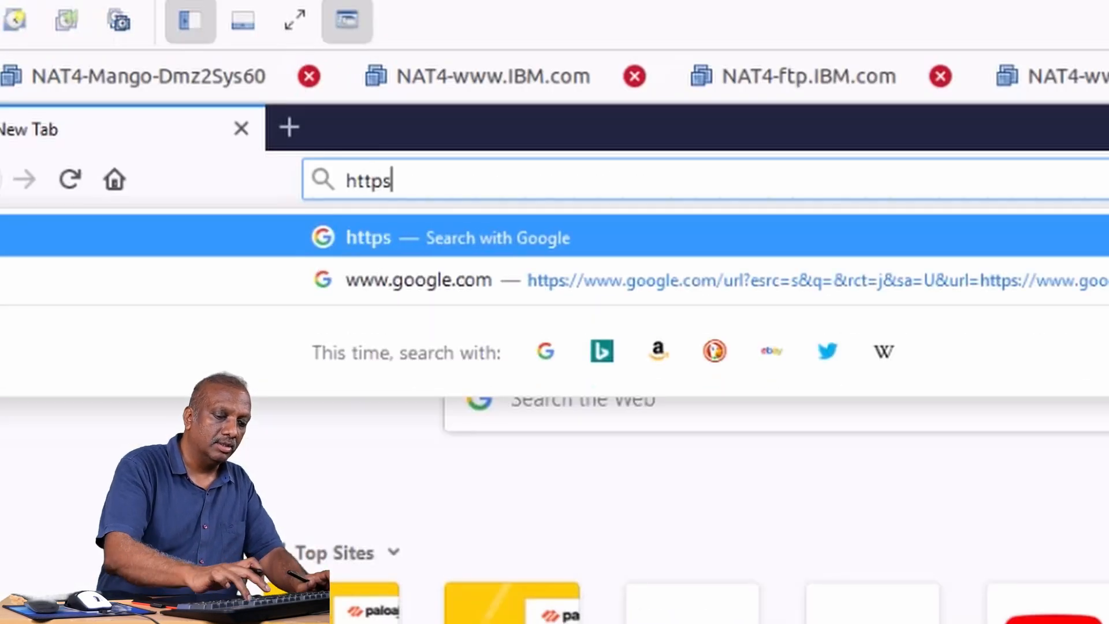
type("://")
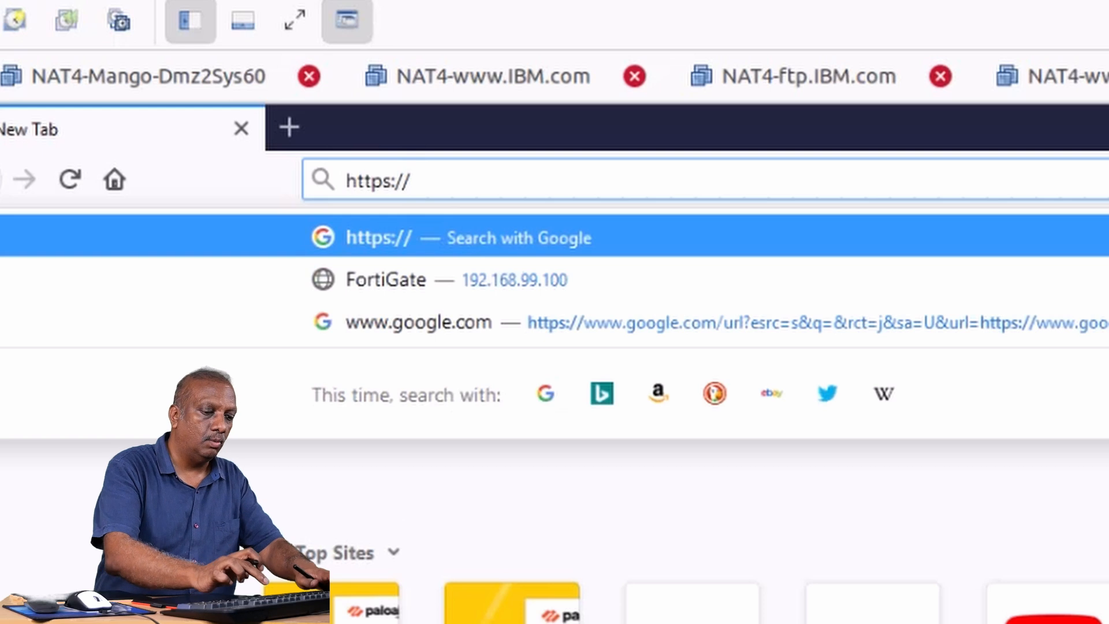
type("192.168")
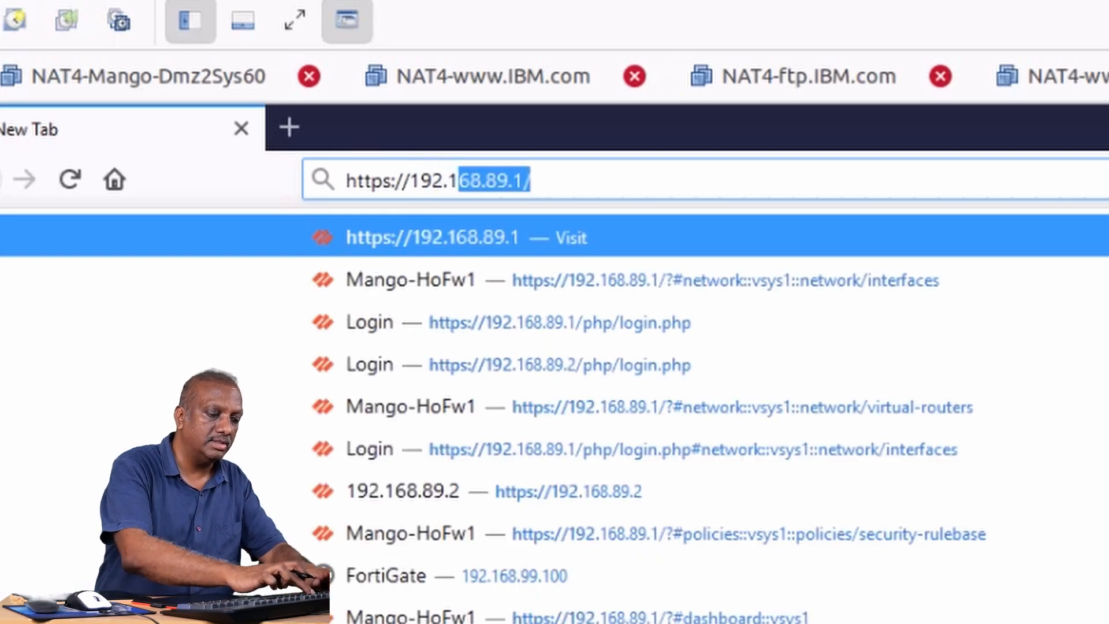
type(".89.1")
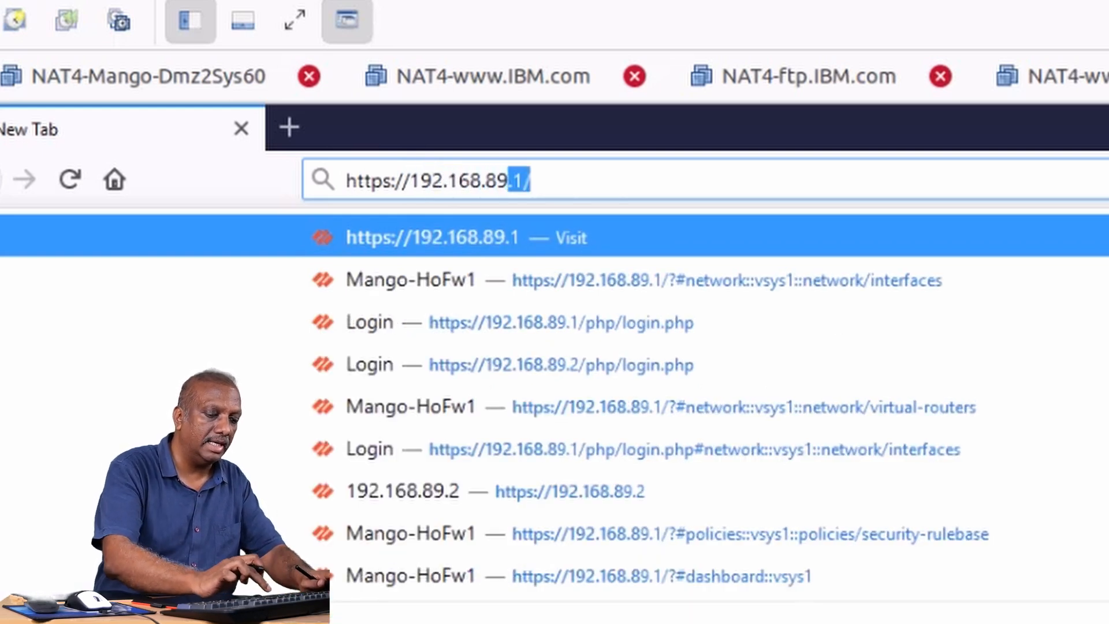
key("Return")
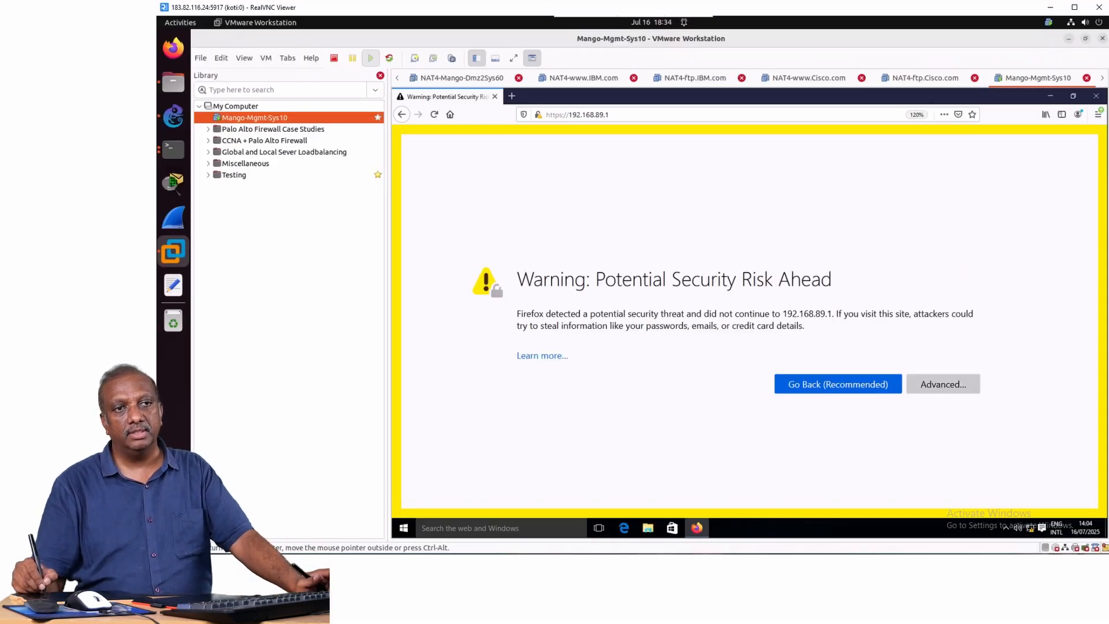
Accept the certificate risk for 192.168.89.1 and continue to the Palo Alto Networks login page.
left_click(943, 384)
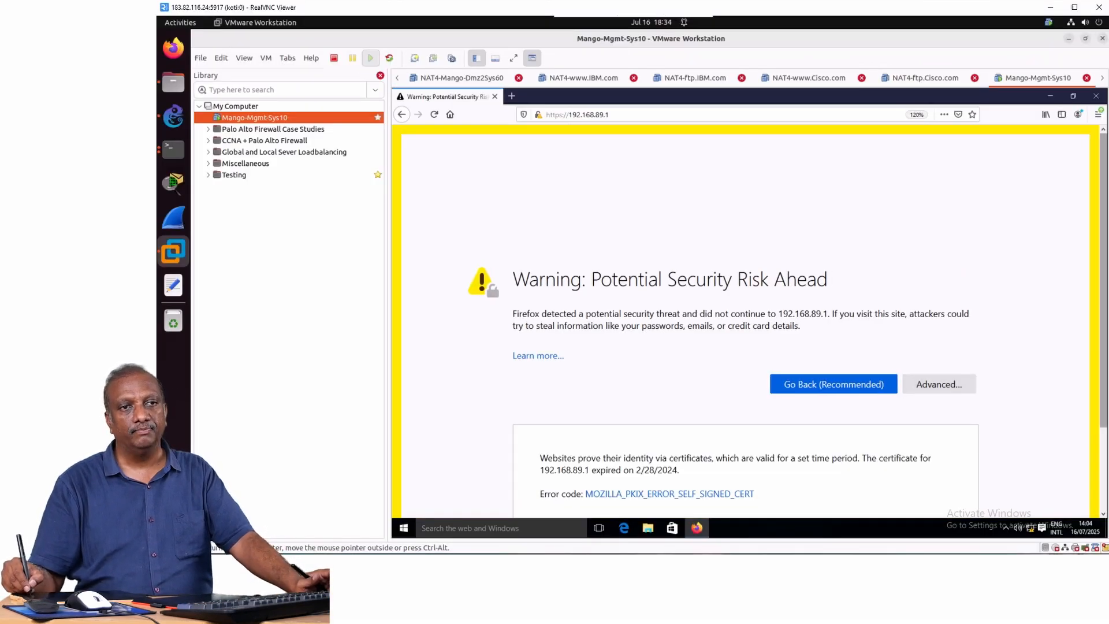
scroll(745, 318, "down", 3)
left_click(900, 465)
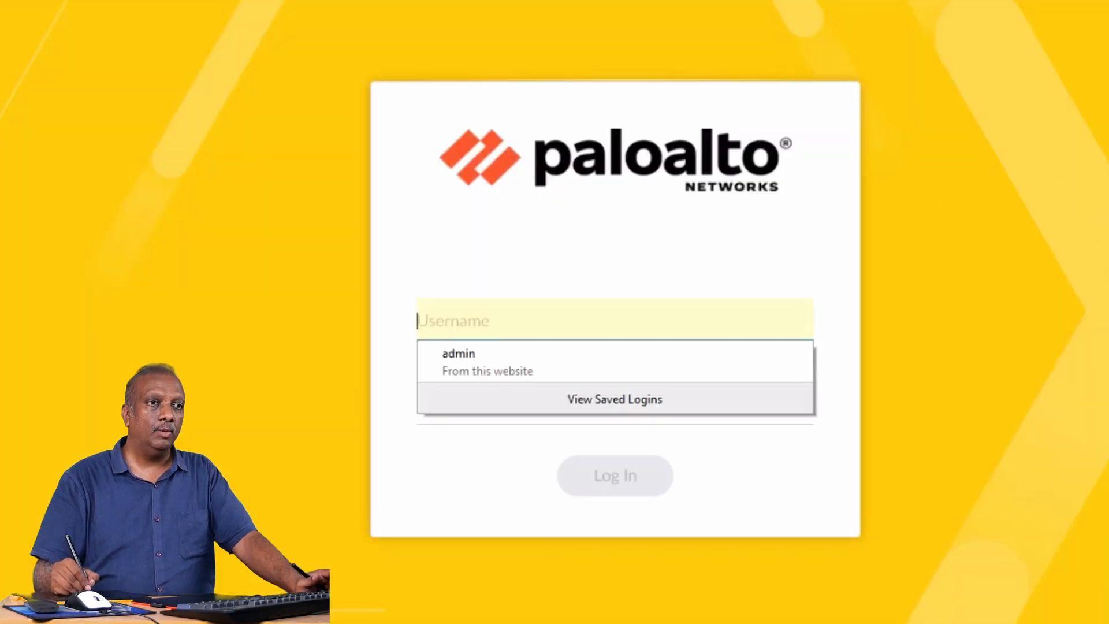
Log in to the firewall at 192.168.89.1 with the username admin and the account password.
left_click(486, 319)
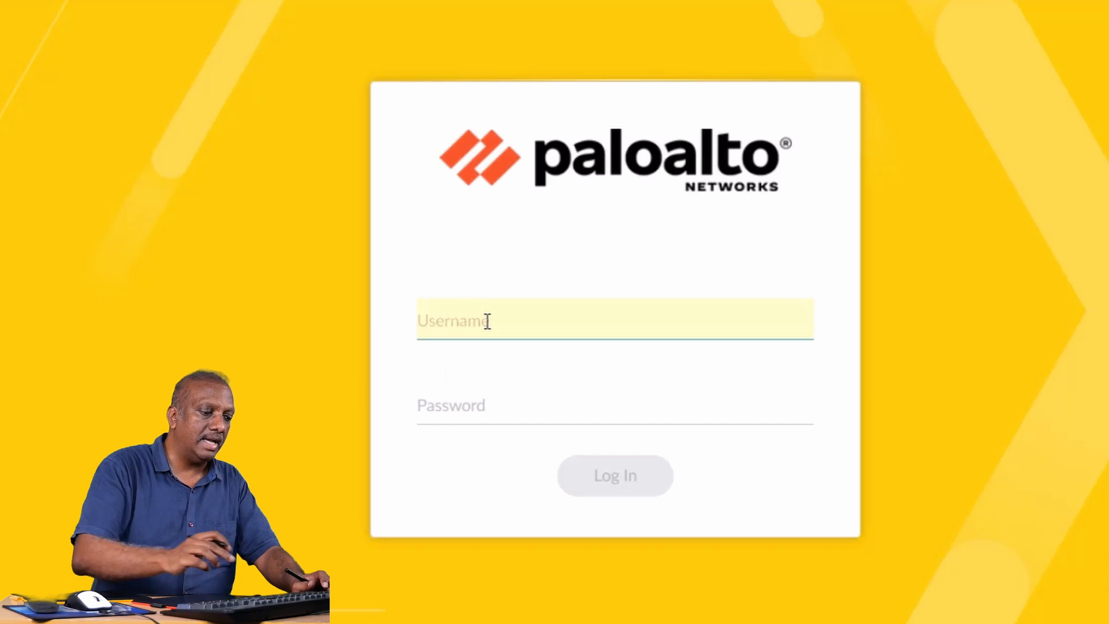
type("admin")
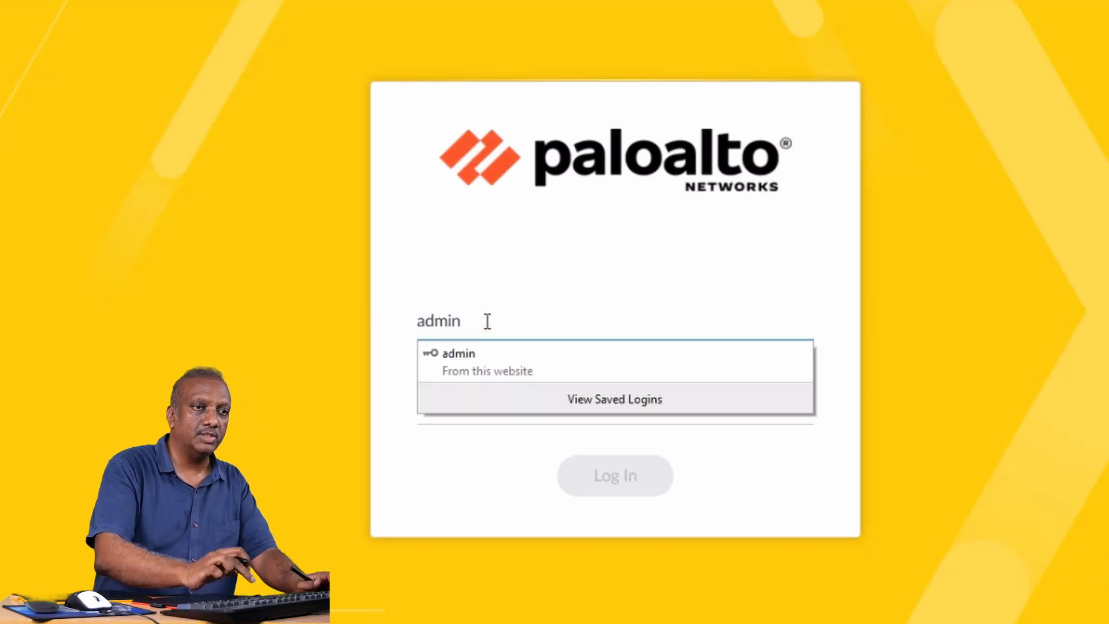
key("Tab")
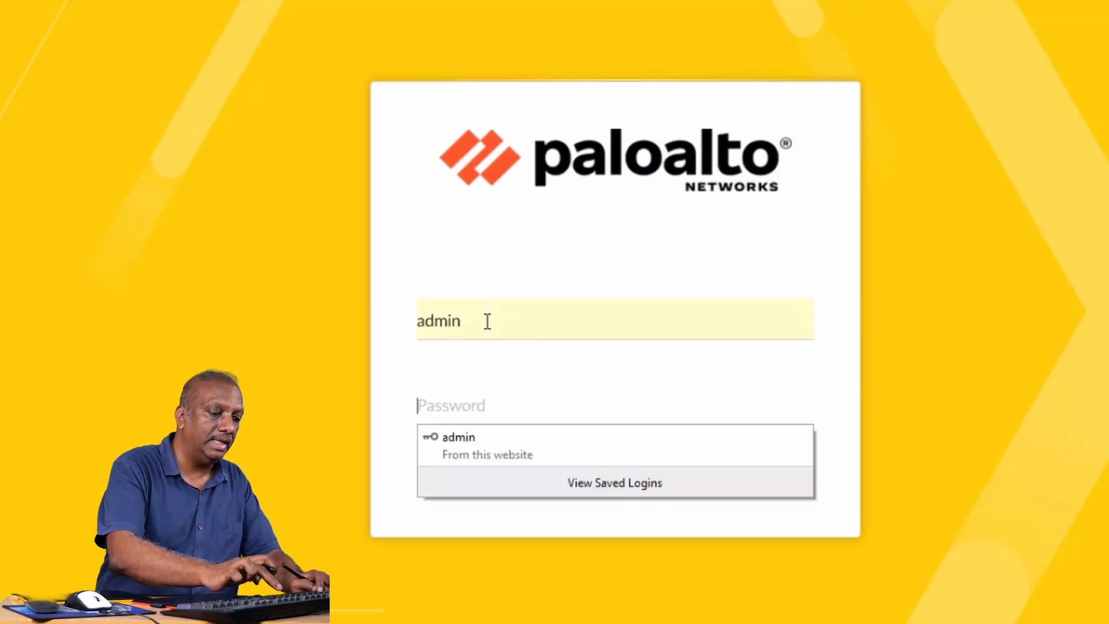
type("admi")
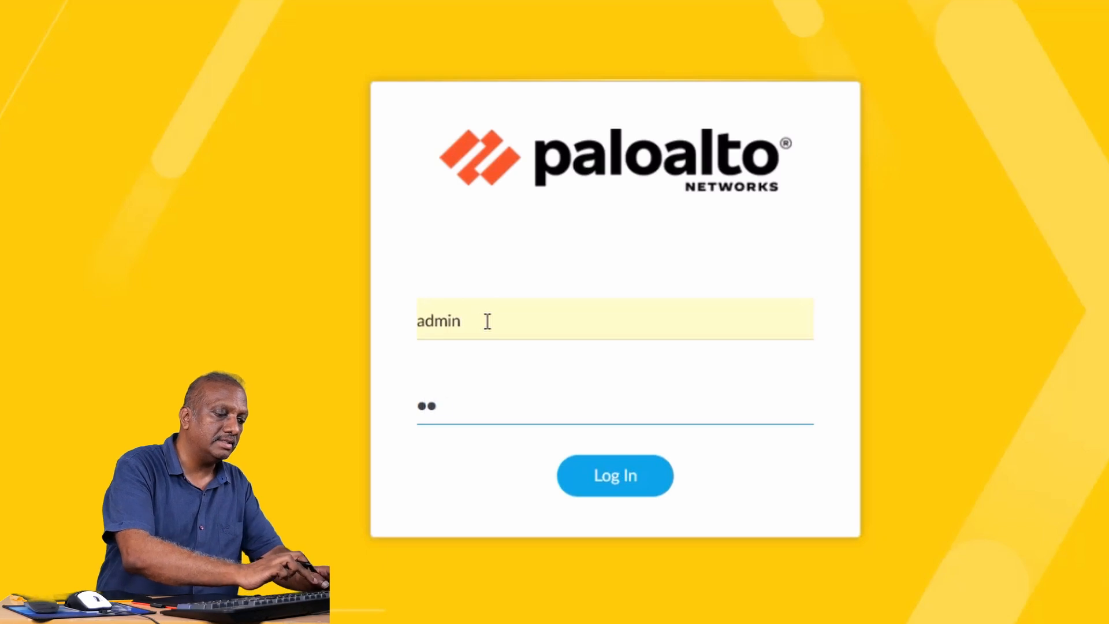
type("n1")
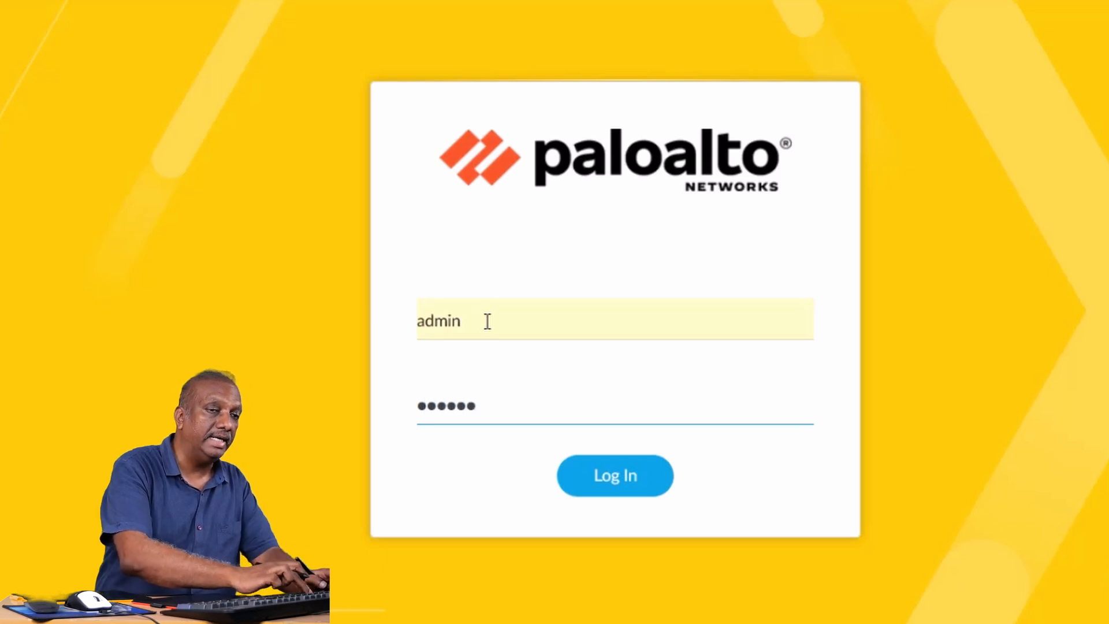
type("23")
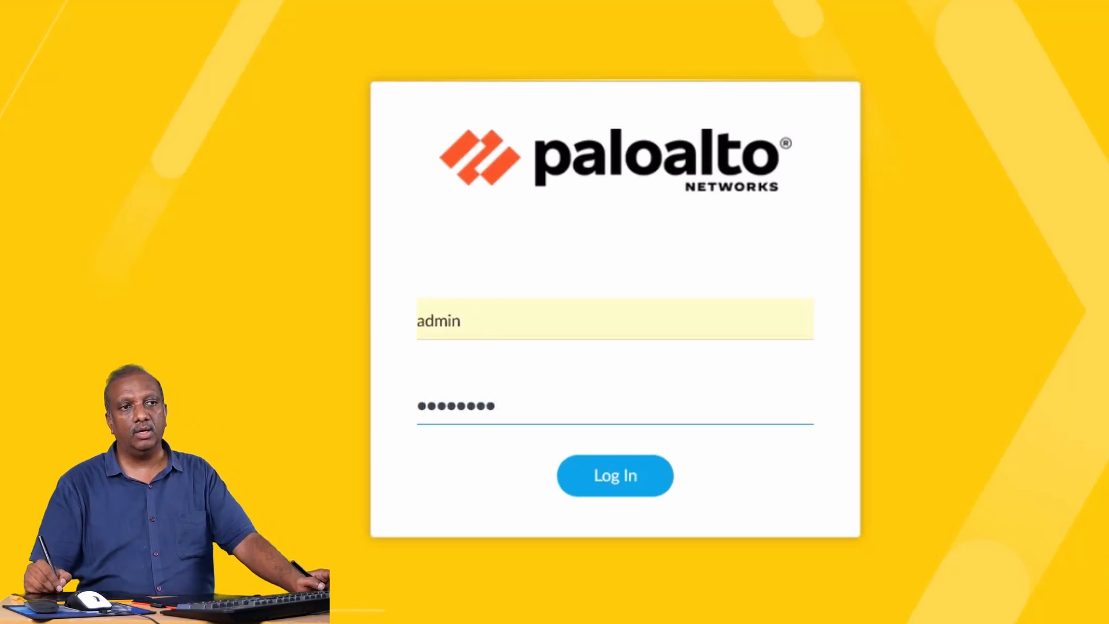
key("Return")
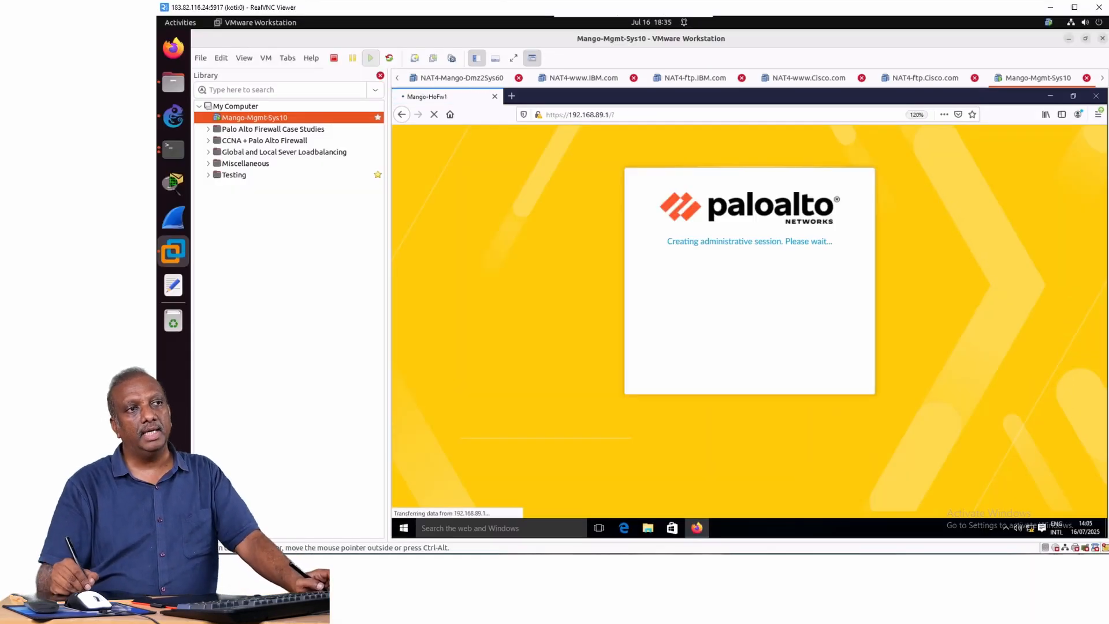
key("ctrl+t")
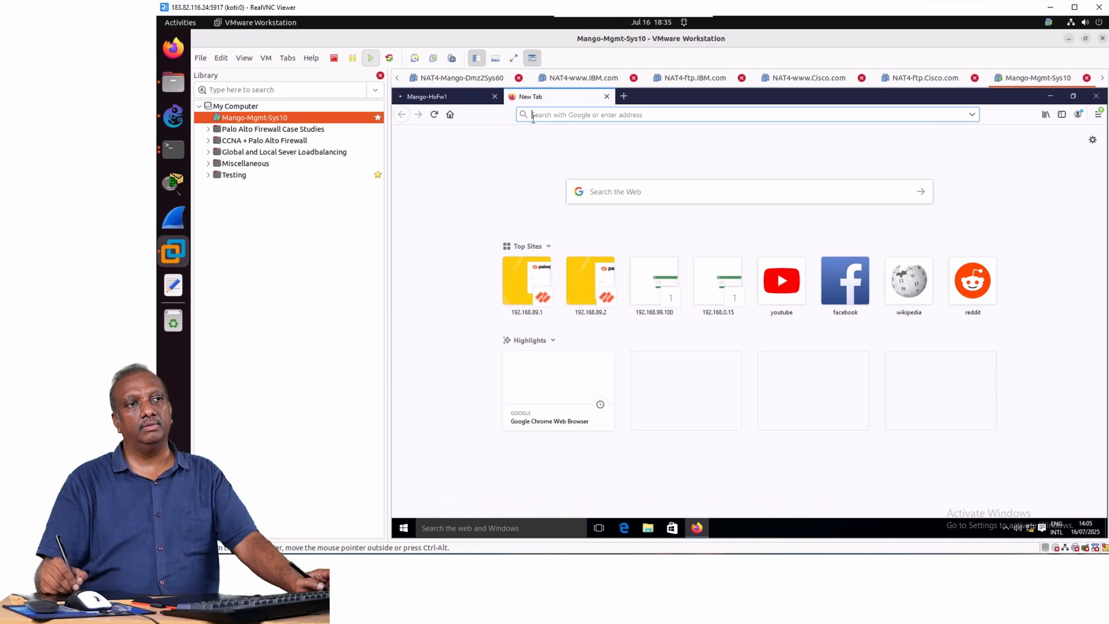
left_click(632, 192)
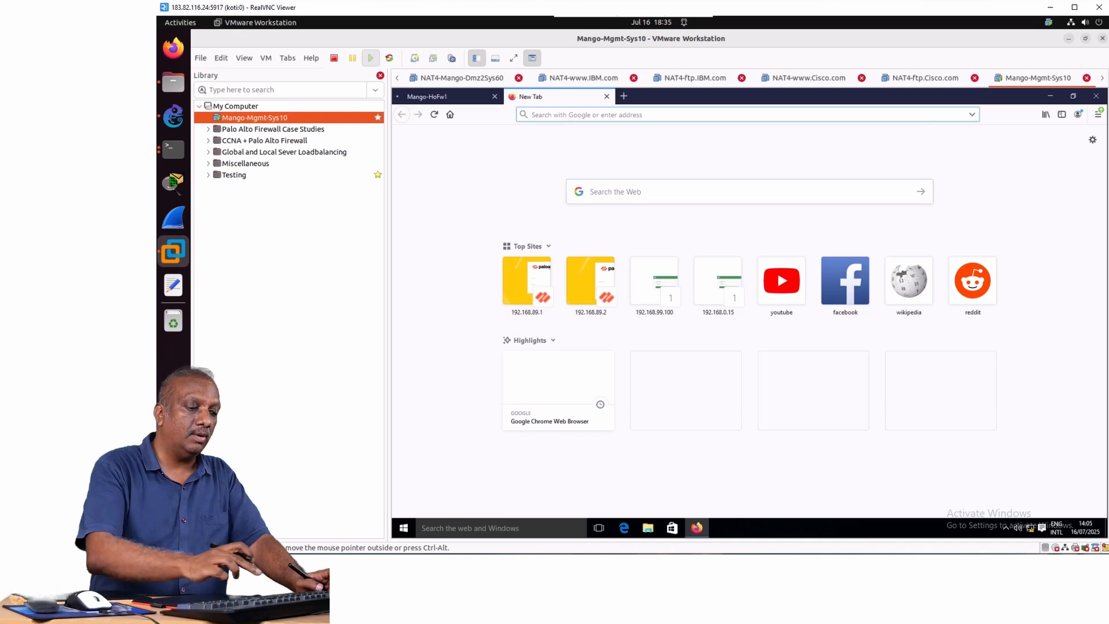
type("https")
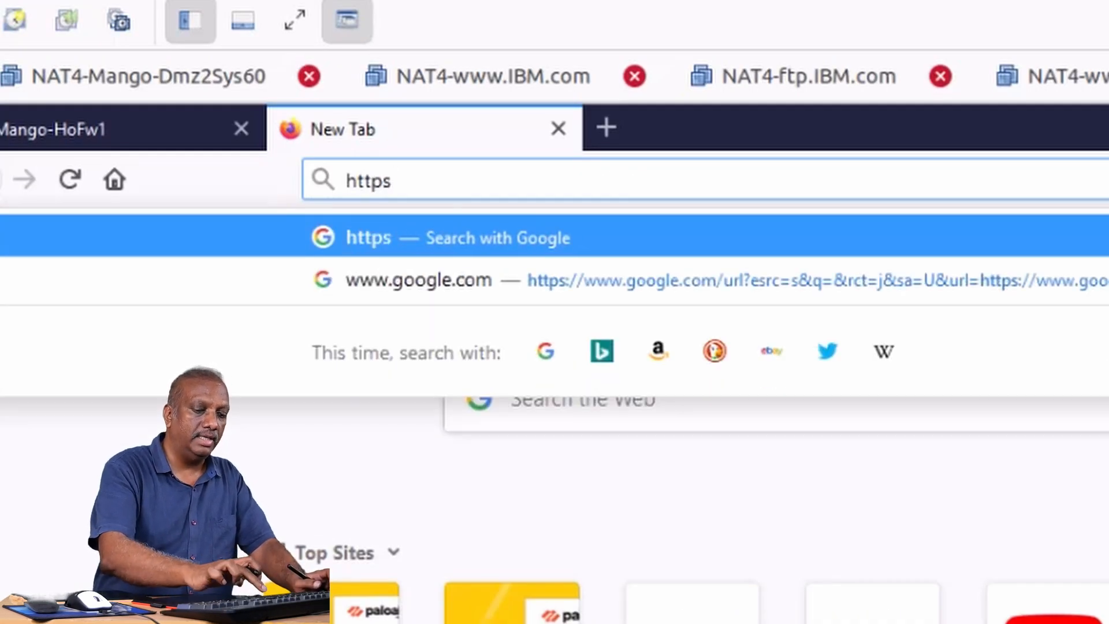
type("://192.")
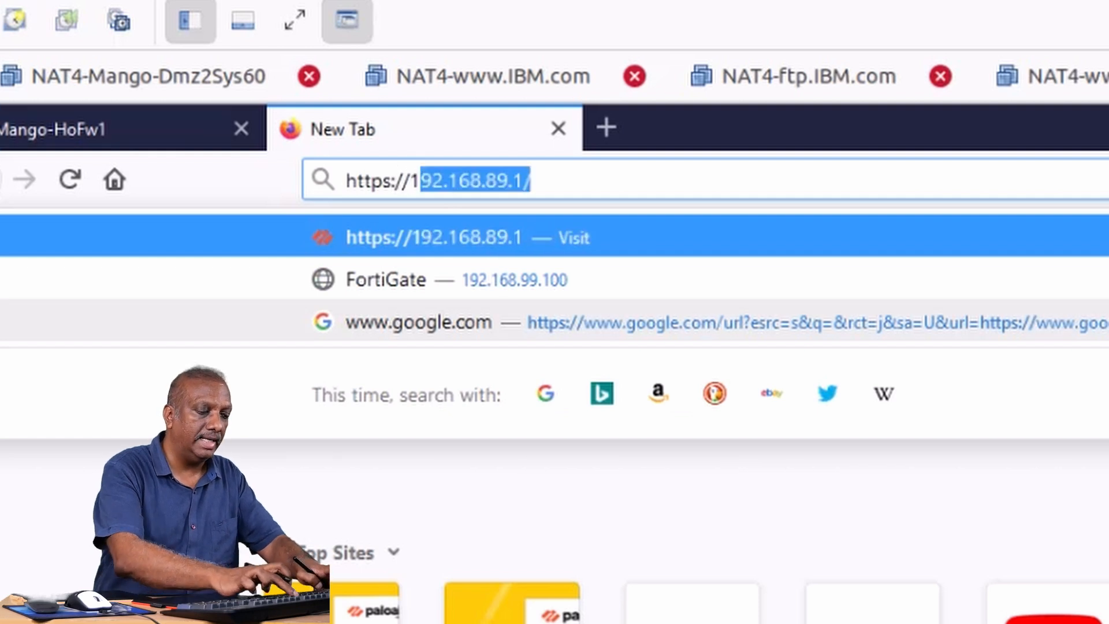
type("168.")
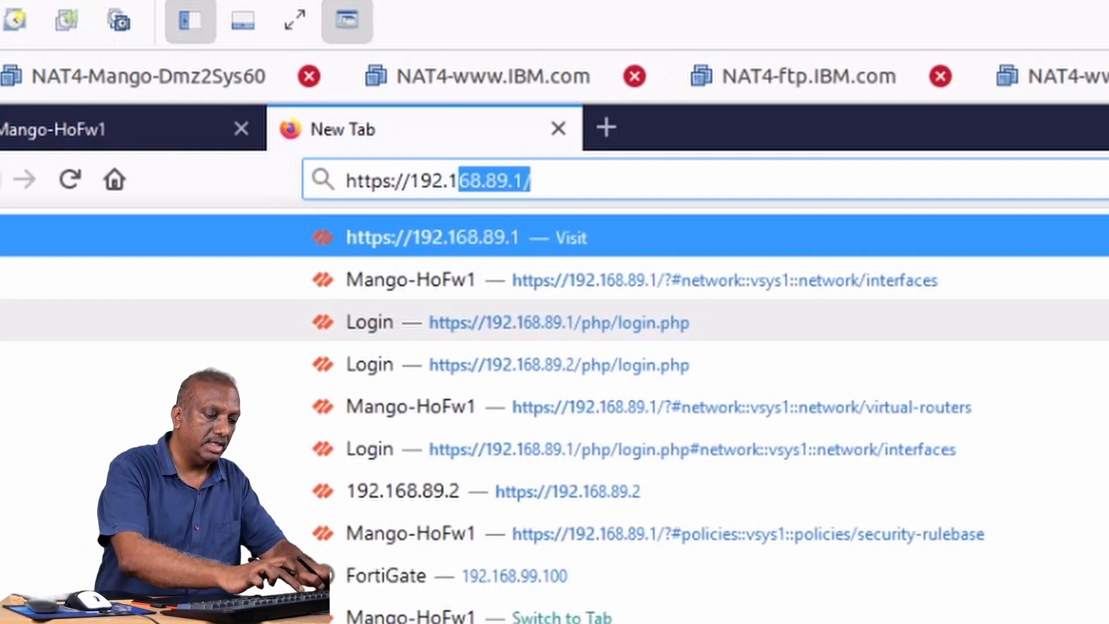
type("89.")
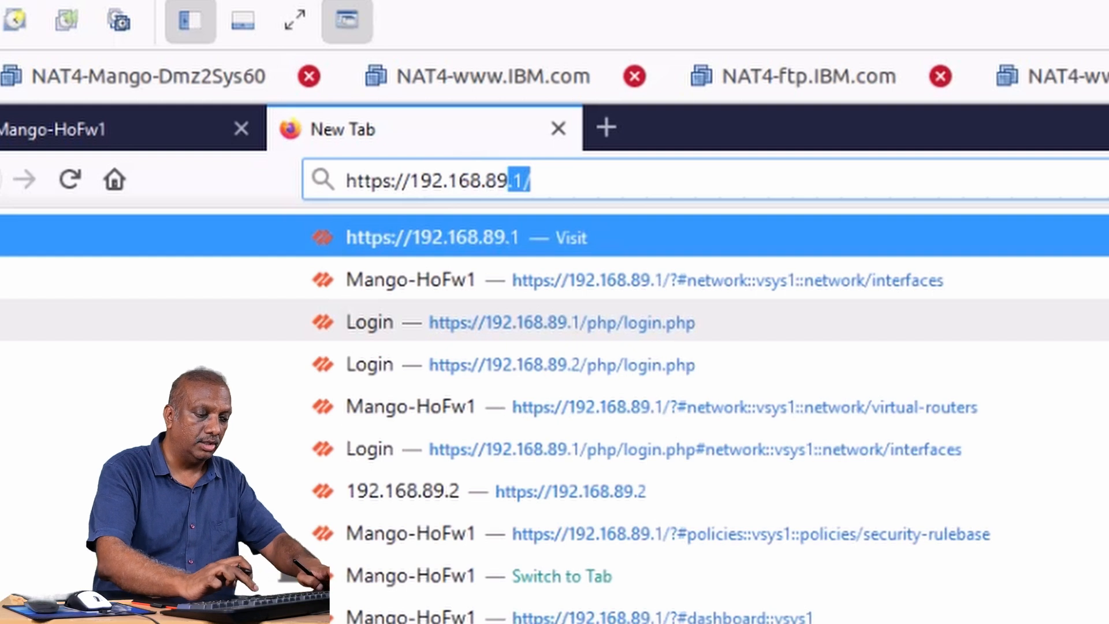
type("2")
key("Return")
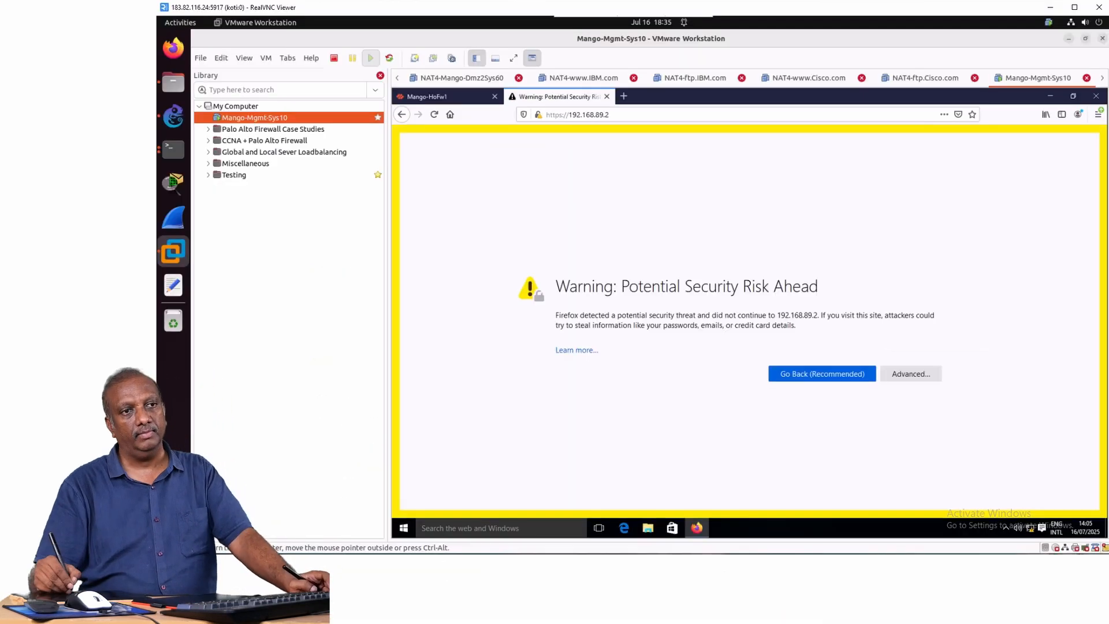
left_click(911, 373)
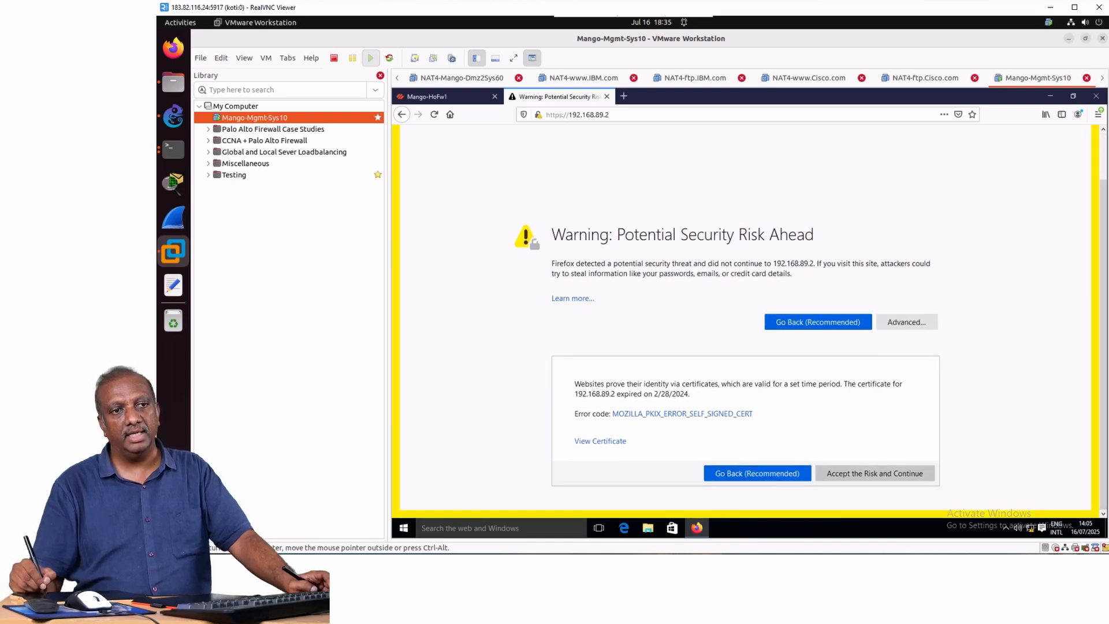
left_click(875, 473)
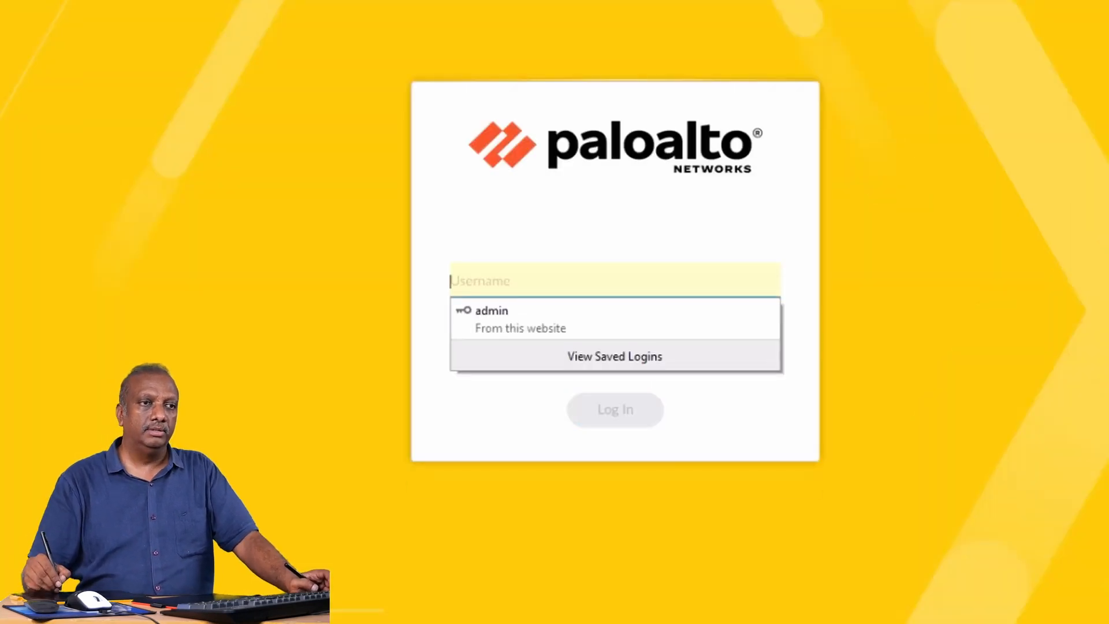
Log in to the second firewall at 192.168.89.2 with the username admin and the account password.
left_click(580, 281)
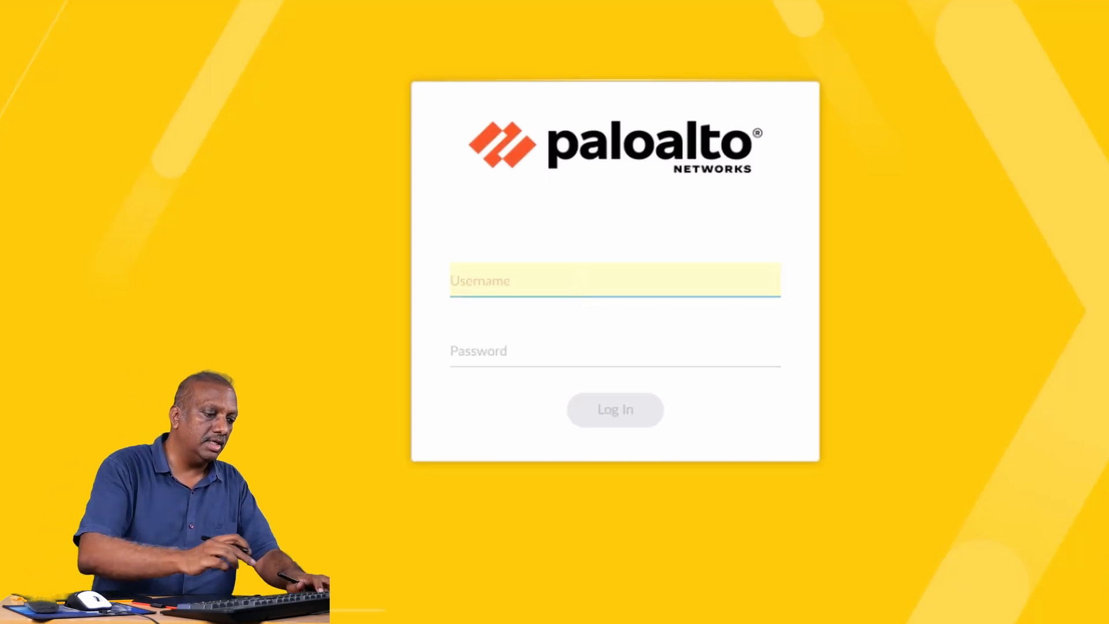
type("admin")
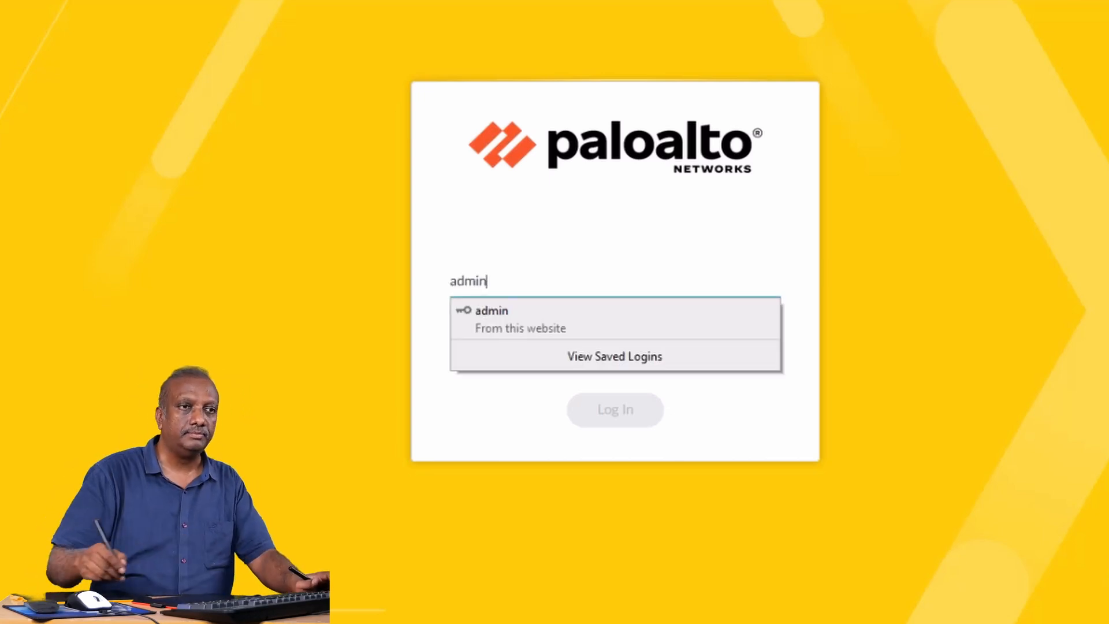
key("Tab")
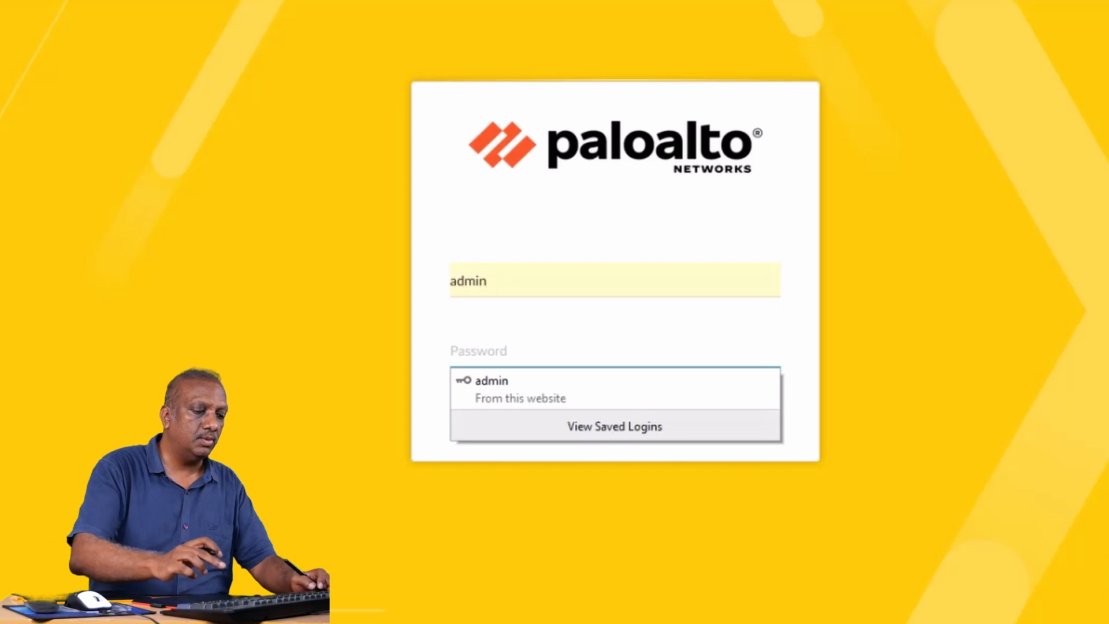
type("admin123")
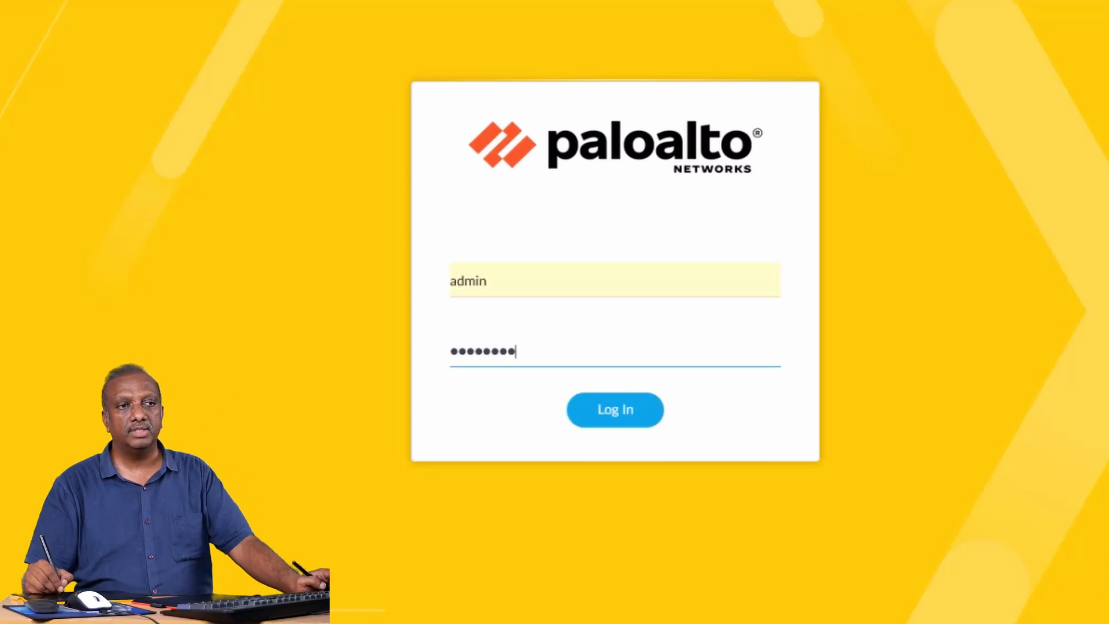
key("Return")
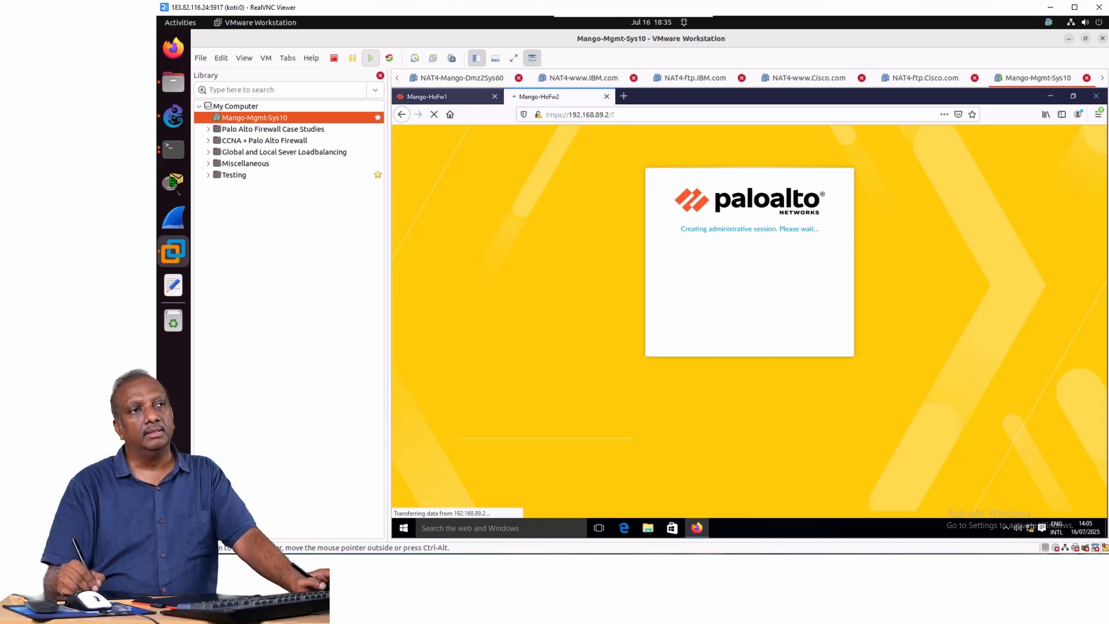
Return to the Mango-HoFw1 session and dismiss its Telemetry notice with Do not show again enabled.
left_click(440, 96)
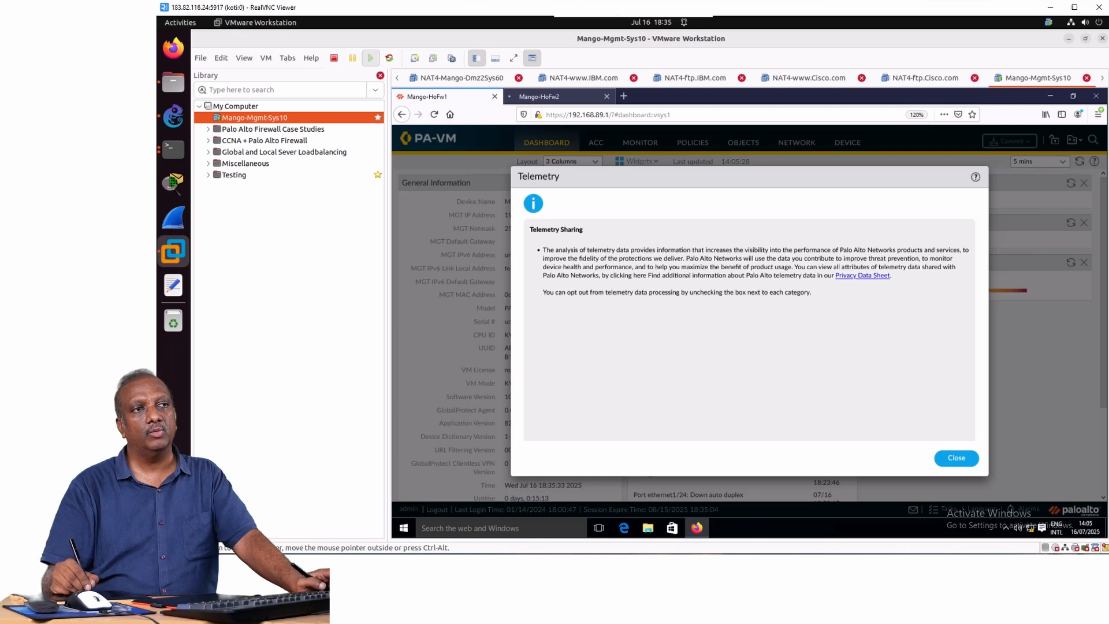
left_click(539, 96)
left_click(440, 96)
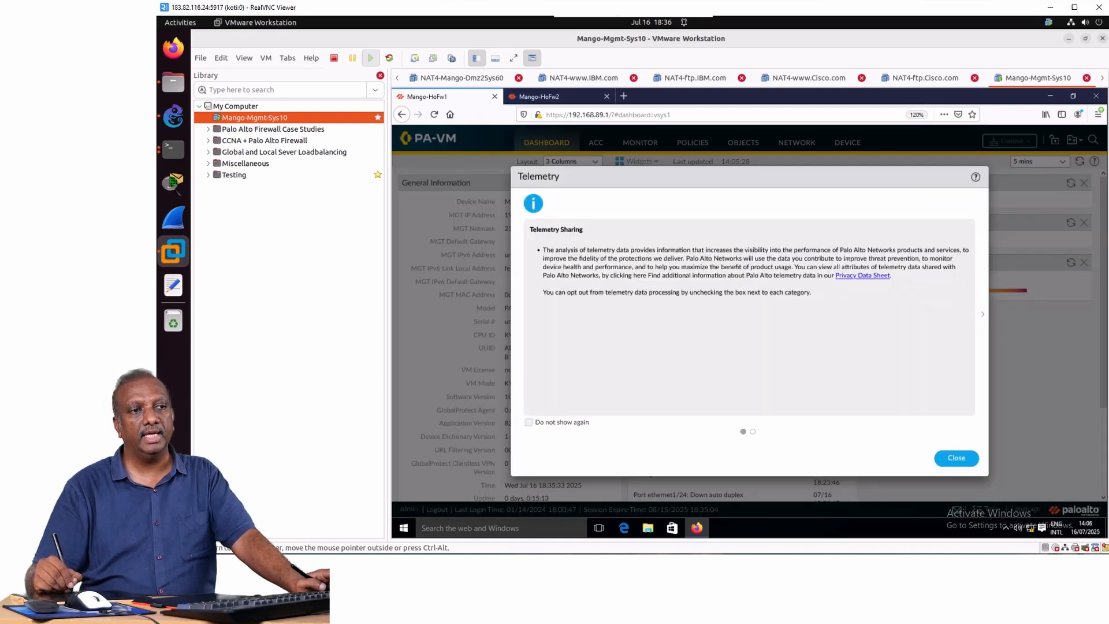
left_click(529, 422)
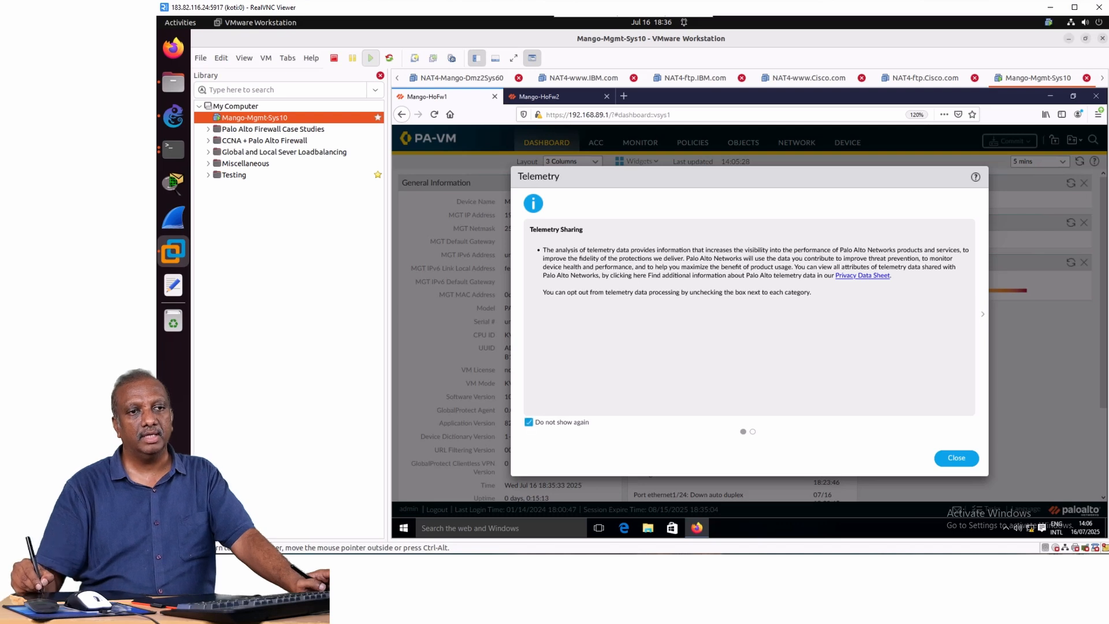
left_click(957, 458)
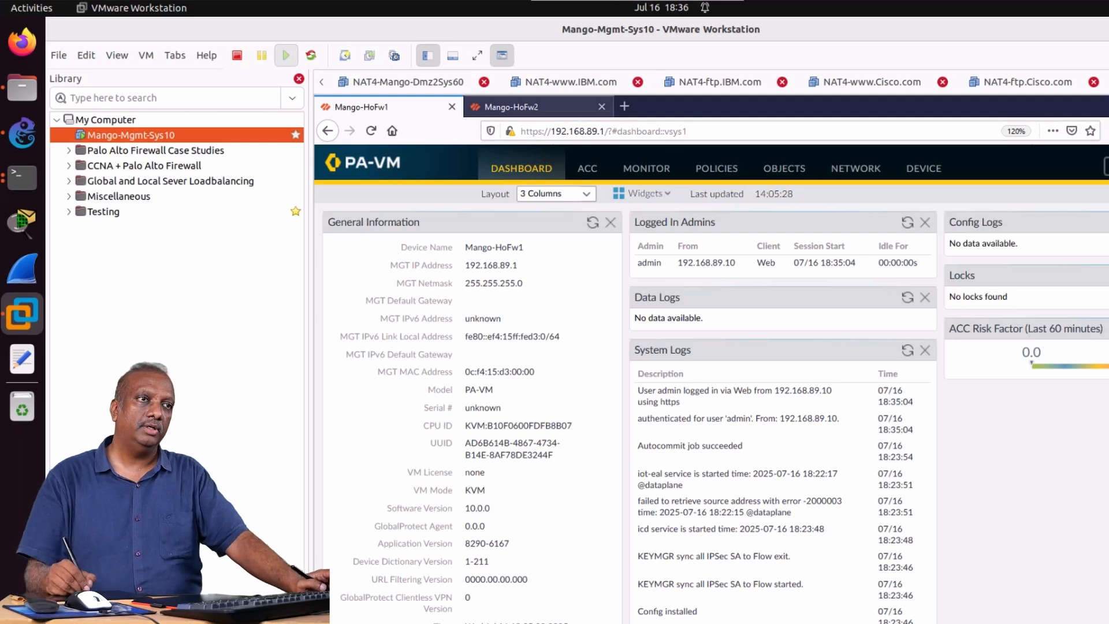
Switch to the Mango-HoFw2 session and close its Telemetry notice with Do not show again enabled.
key("ctrl+Tab")
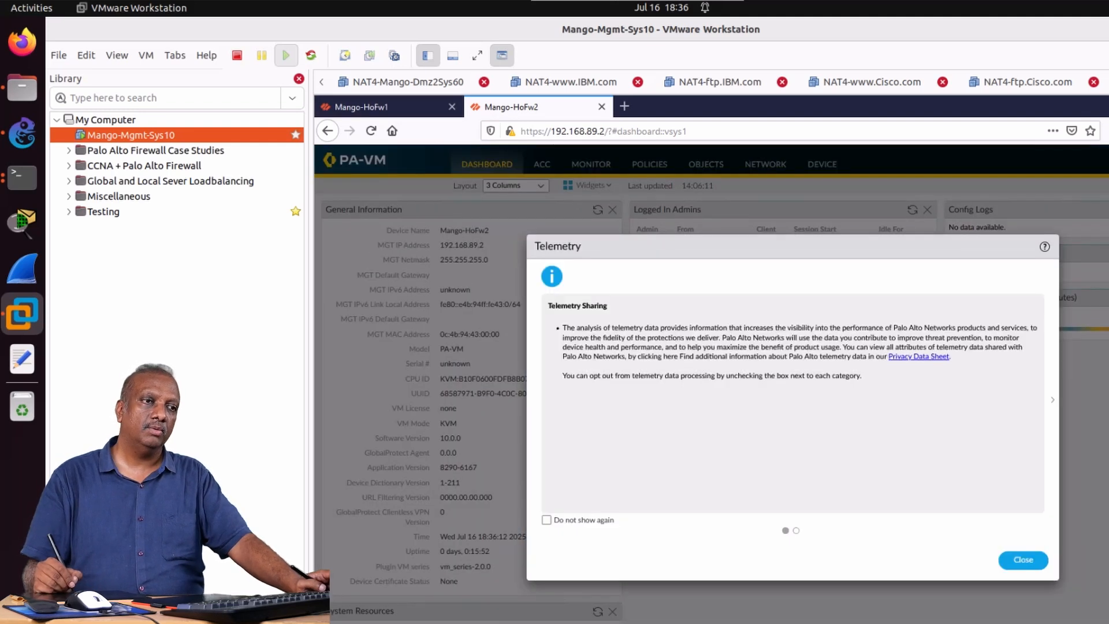
left_click(546, 520)
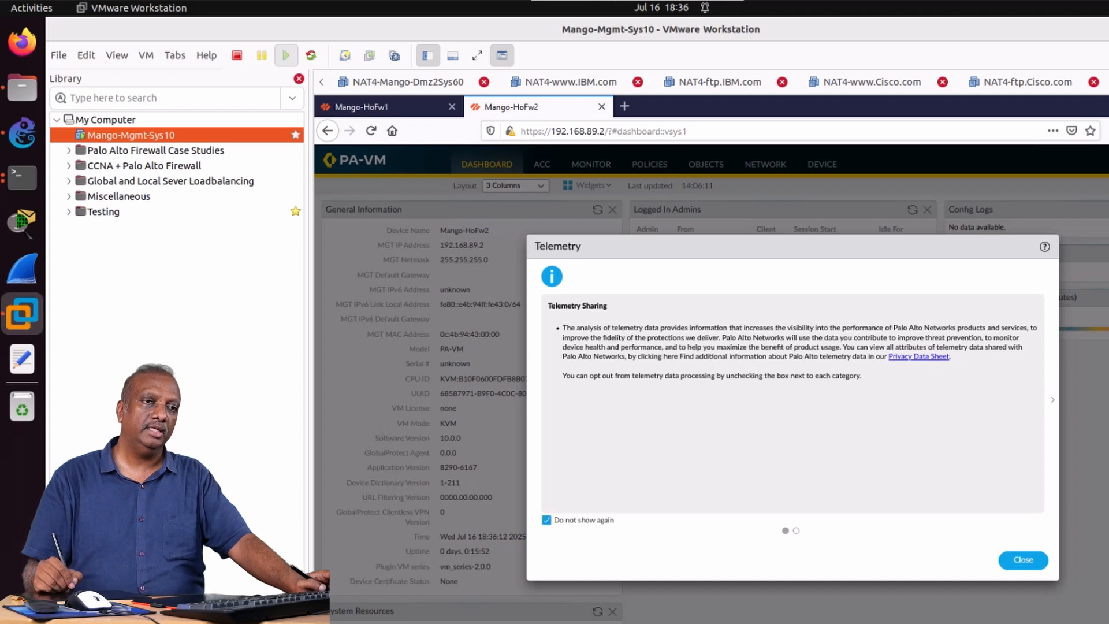
left_click(1022, 560)
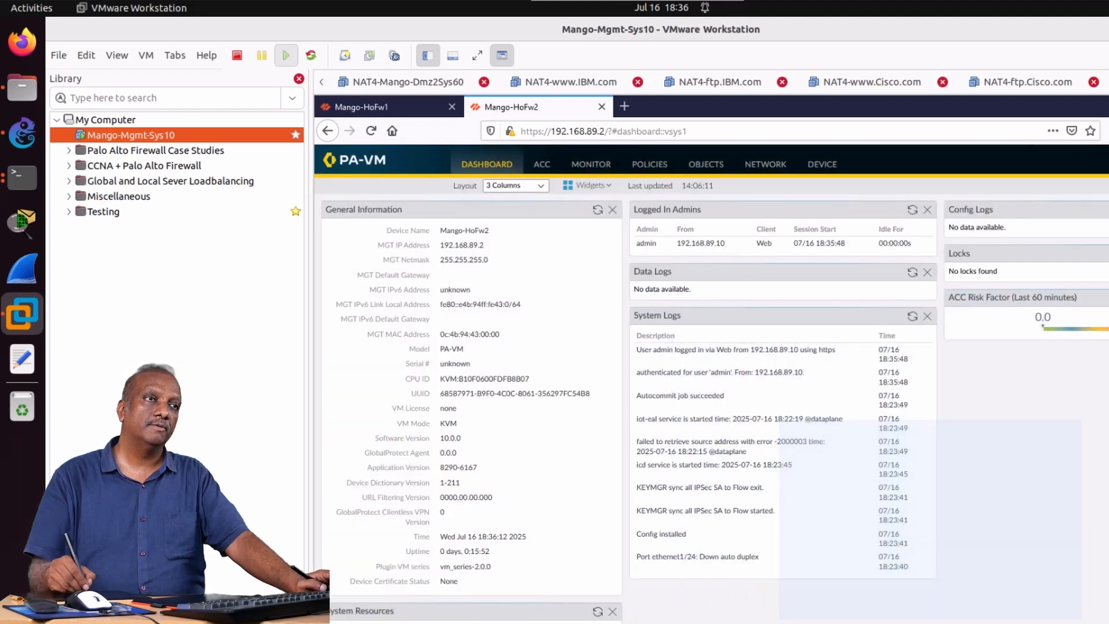
Go back to Mango-HoFw1 and display its Ethernet interfaces in the network configuration.
left_click(388, 107)
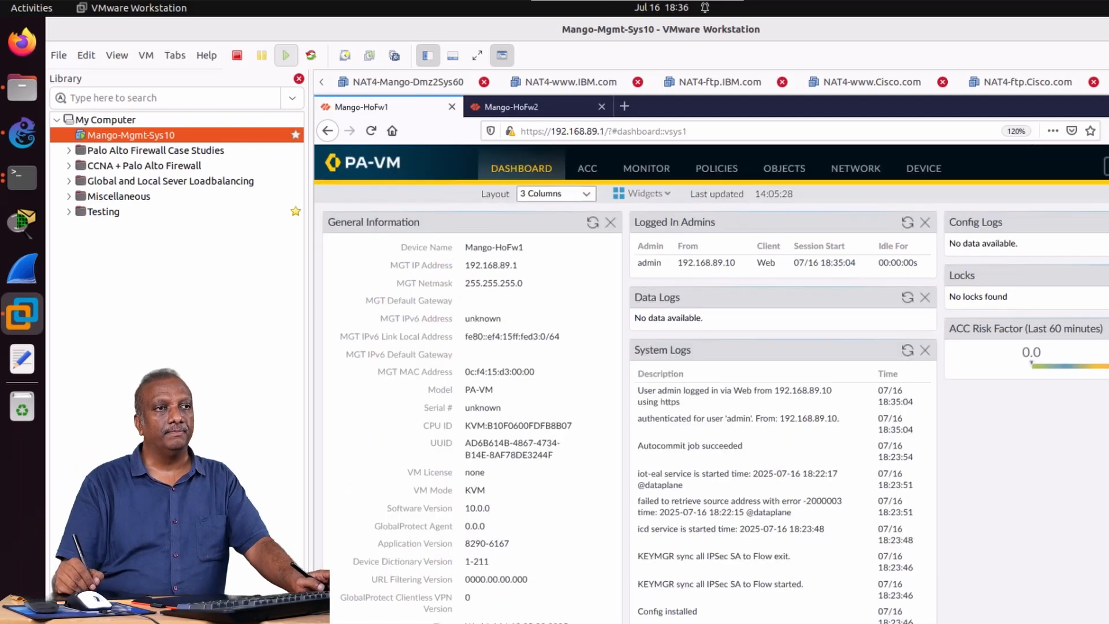
mouse_move(431, 239)
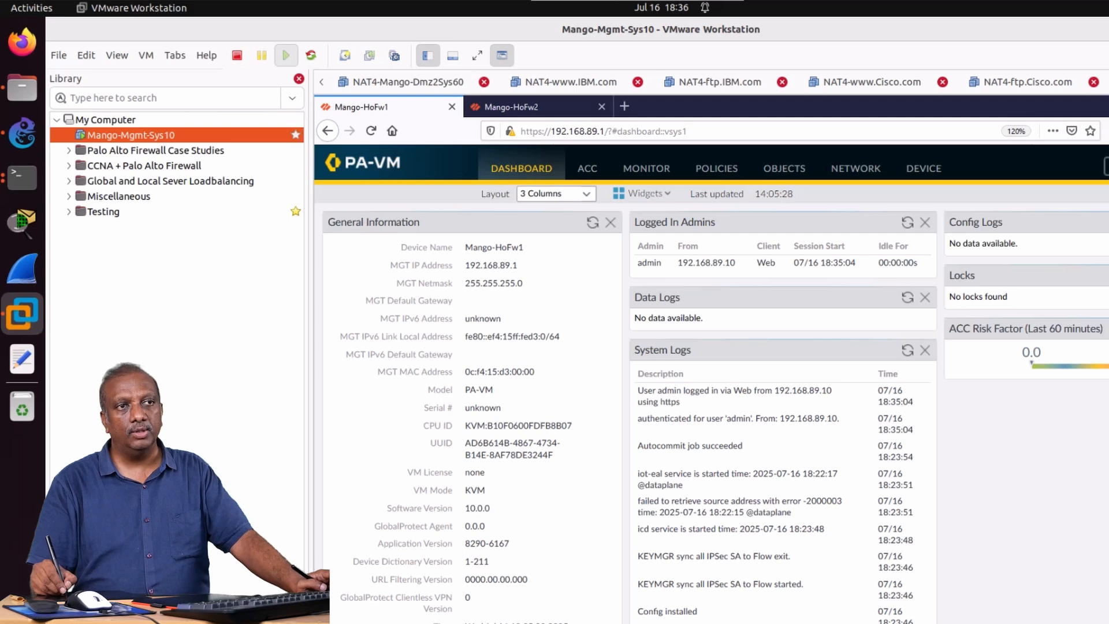
left_click(856, 168)
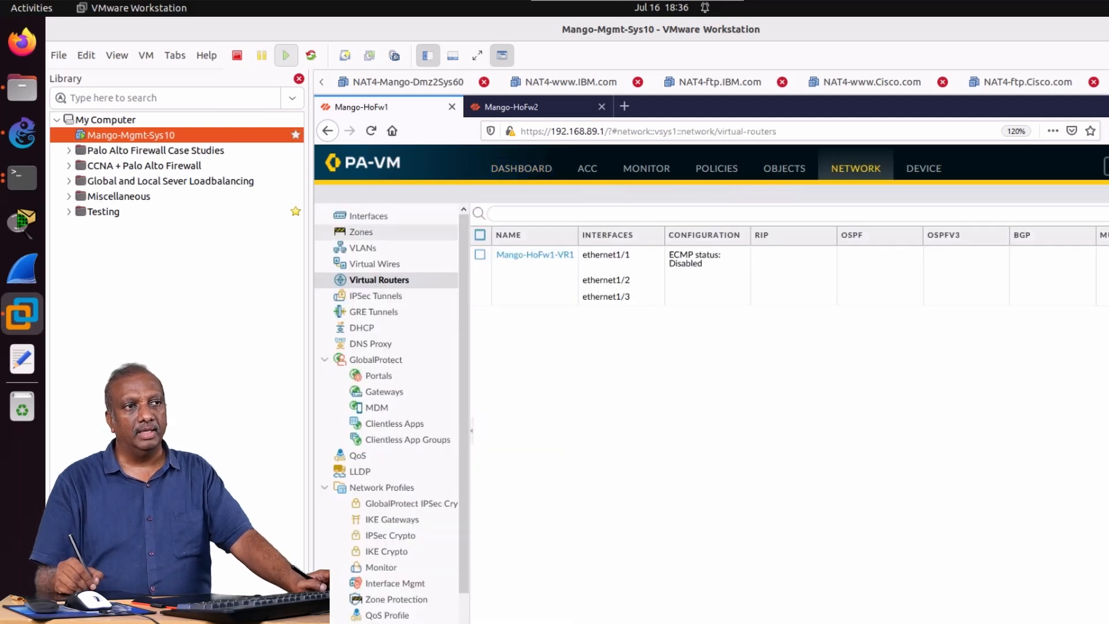
left_click(369, 215)
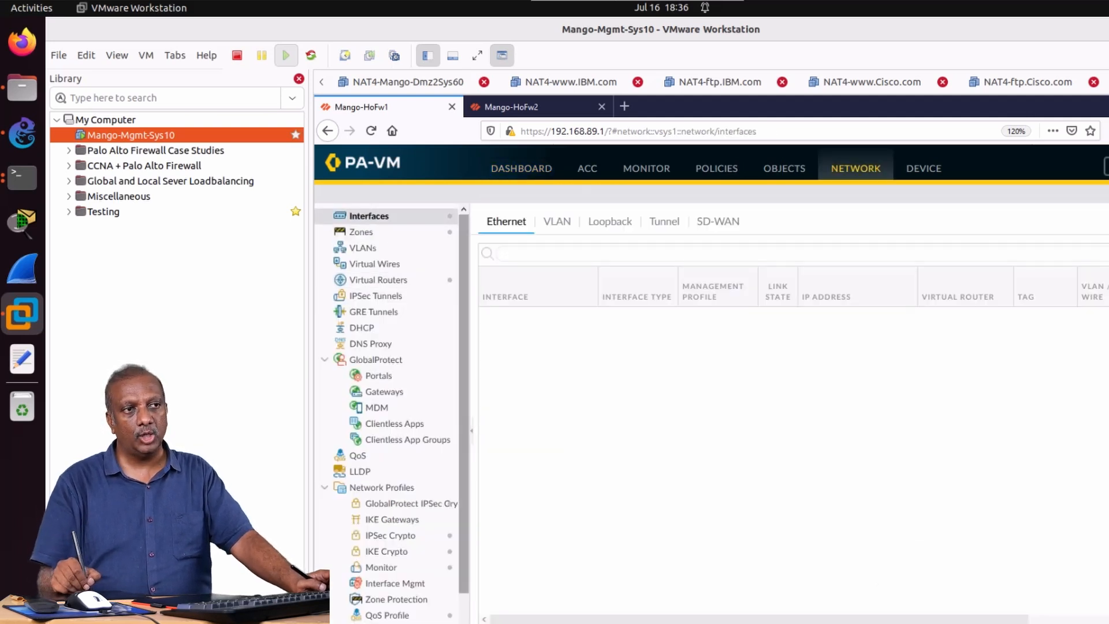
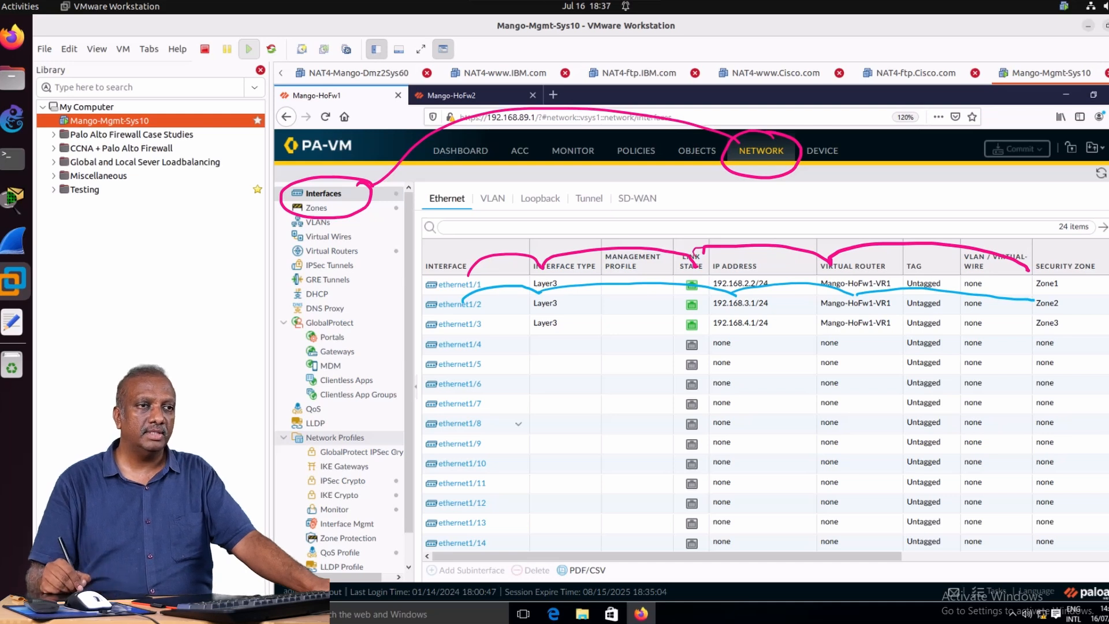
Display the virtual routers of Mango-HoFw1 and open the Mango-HoFw1-VR1 configuration.
mouse_move(468, 330)
left_mouse_down()
mouse_move(485, 315)
mouse_move(927, 308)
mouse_move(1021, 328)
left_mouse_up()
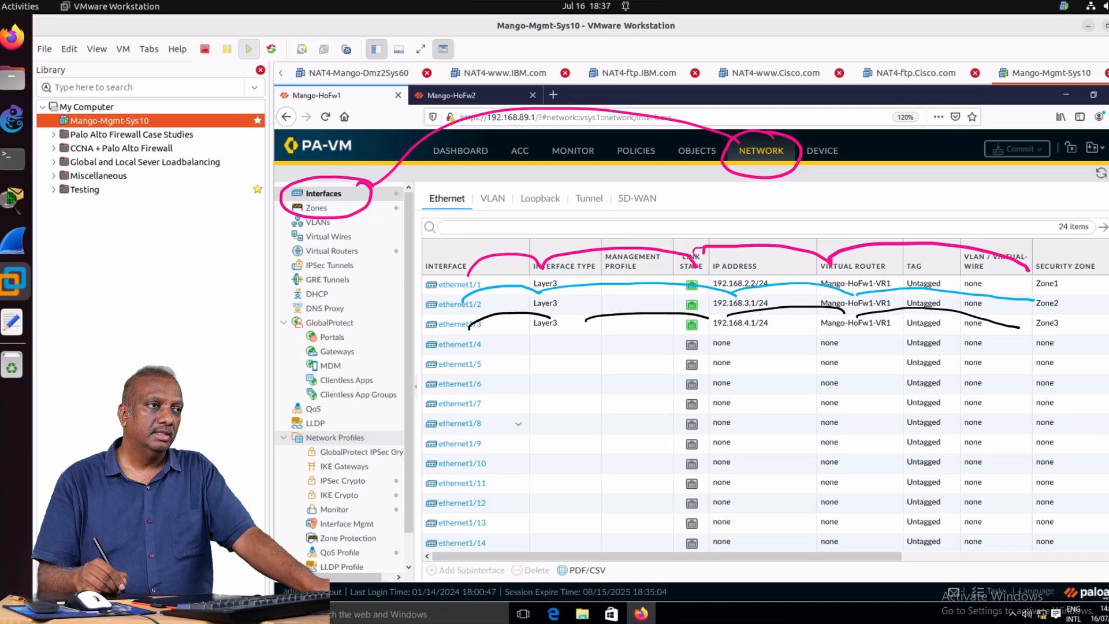
key("Escape")
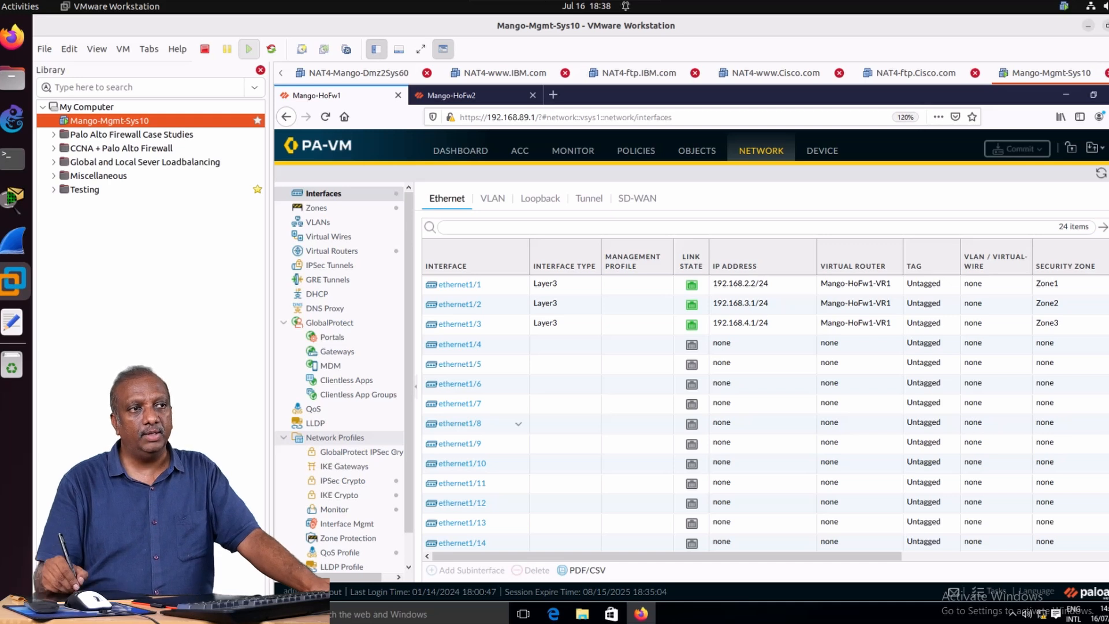
left_click(333, 250)
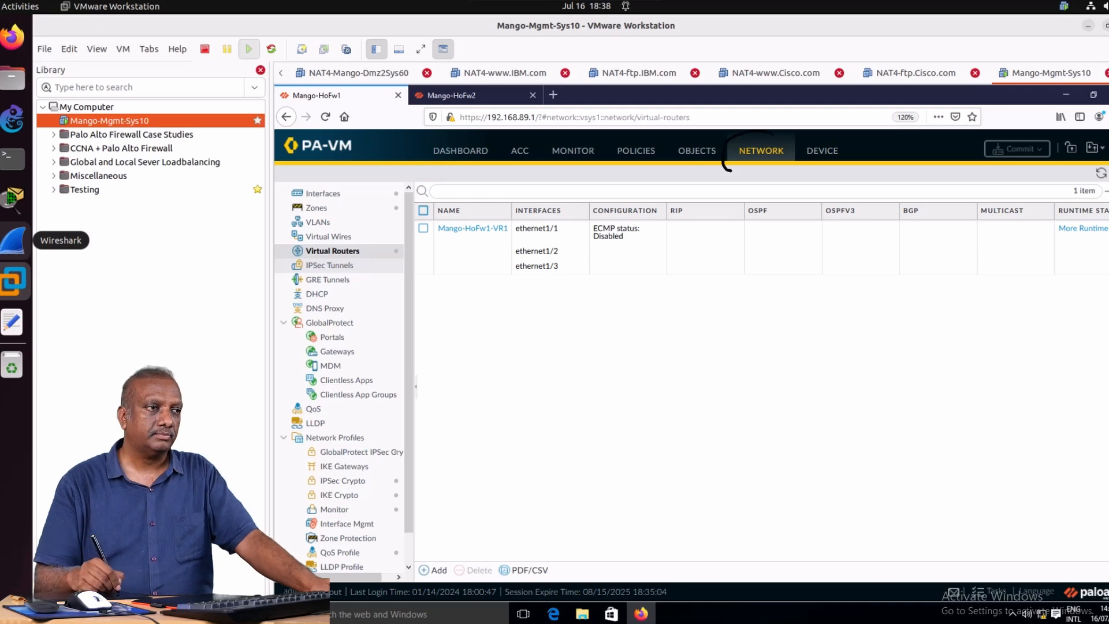
mouse_move(767, 134)
left_mouse_down()
mouse_move(727, 149)
mouse_move(809, 143)
mouse_move(760, 134)
left_mouse_up()
mouse_move(671, 123)
left_mouse_down()
mouse_move(768, 143)
mouse_move(385, 203)
mouse_move(278, 248)
mouse_move(378, 265)
mouse_move(363, 214)
left_mouse_up()
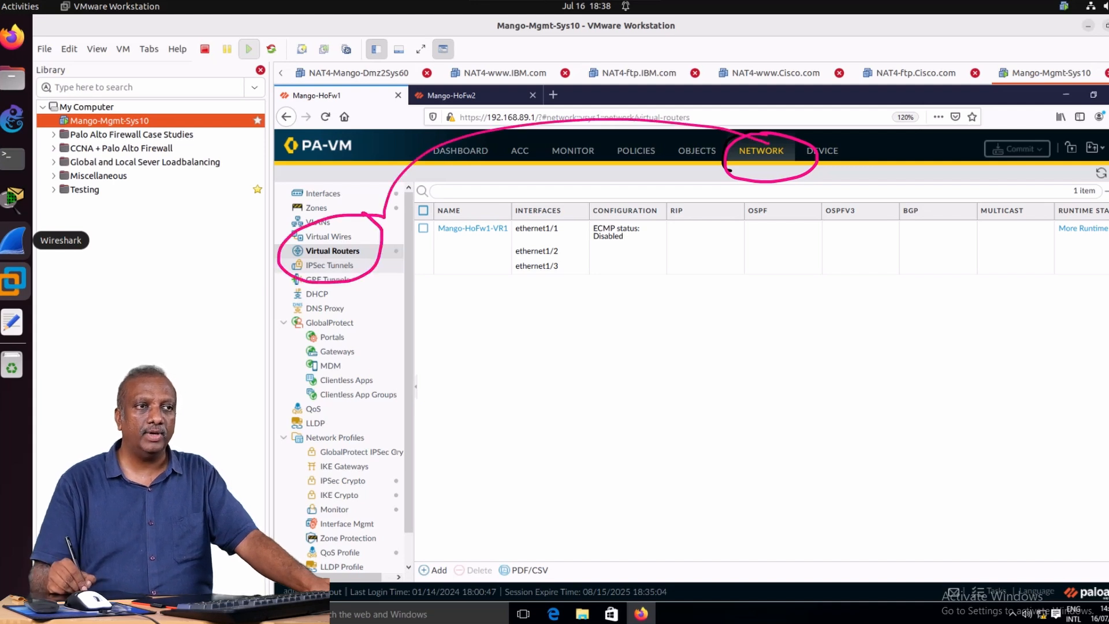
mouse_move(491, 211)
left_mouse_down()
mouse_move(445, 210)
mouse_move(454, 254)
mouse_move(521, 234)
mouse_move(485, 211)
left_mouse_up()
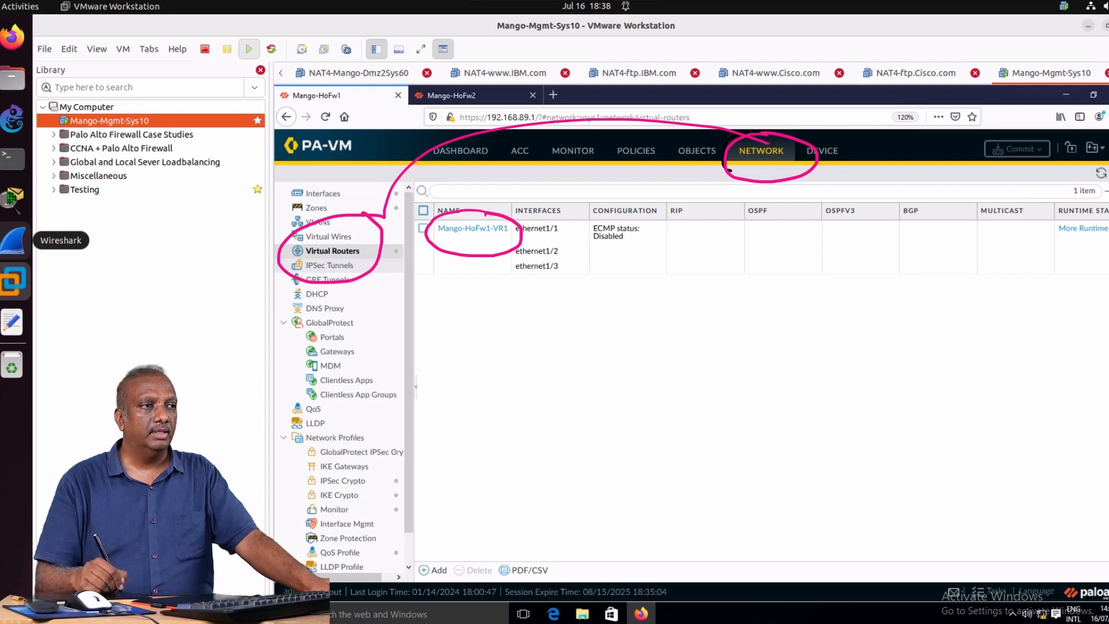
key("Escape")
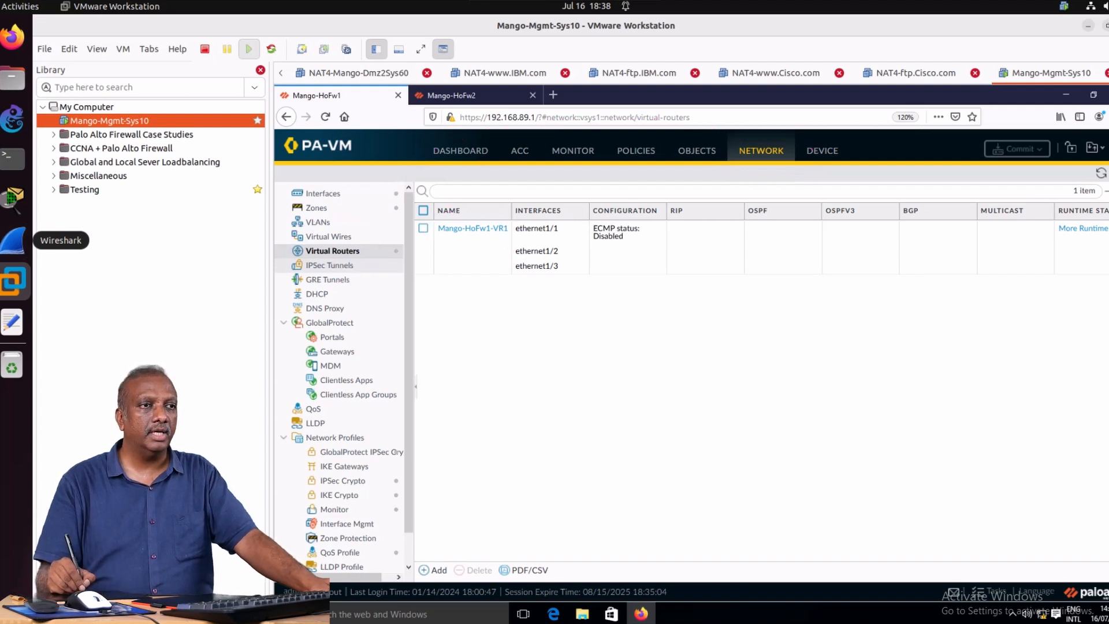
left_click(500, 229)
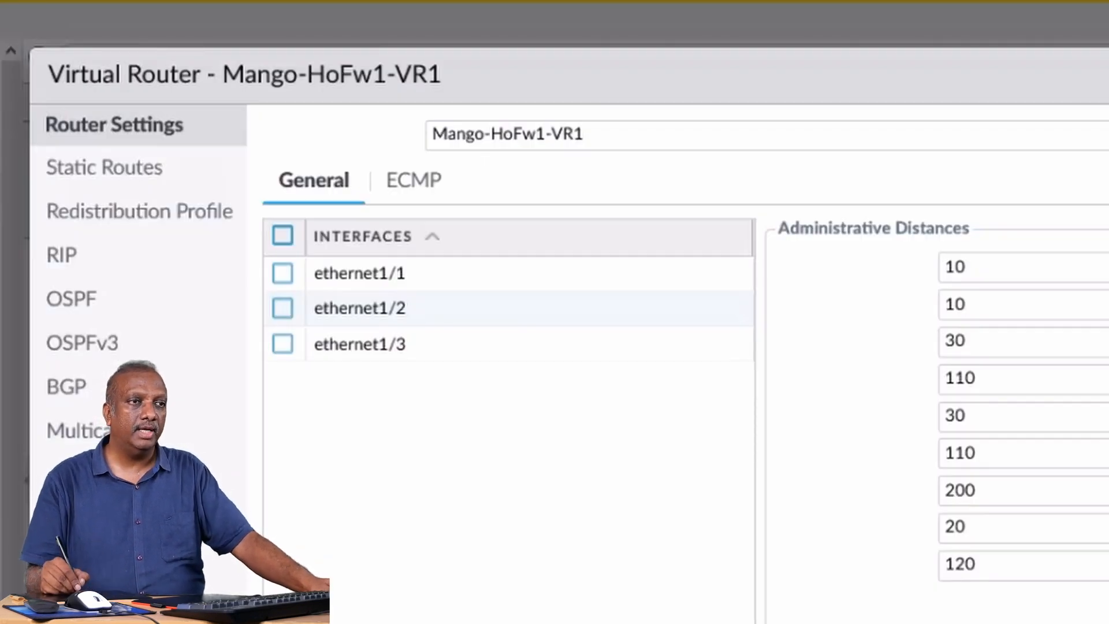
Enable RIP in the Mango-HoFw1-VR1 virtual router's RIP settings.
mouse_move(215, 104)
left_mouse_down()
mouse_move(490, 63)
mouse_move(277, 23)
mouse_move(219, 105)
left_mouse_up()
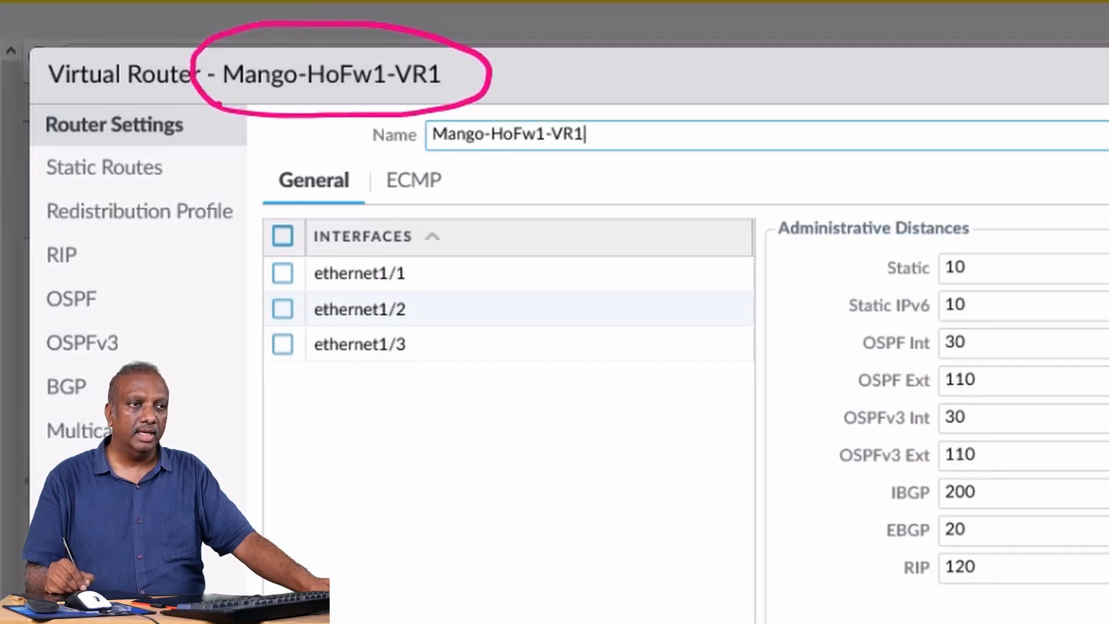
mouse_move(80, 225)
left_mouse_down()
mouse_move(16, 260)
mouse_move(121, 254)
mouse_move(69, 223)
left_mouse_up()
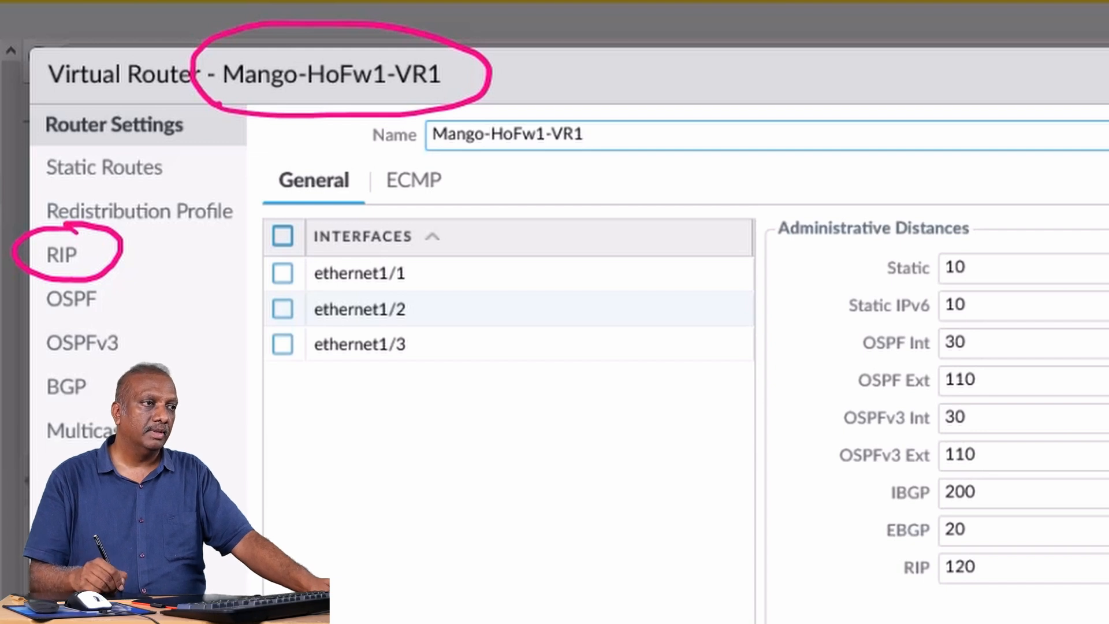
key("Escape")
left_click(62, 256)
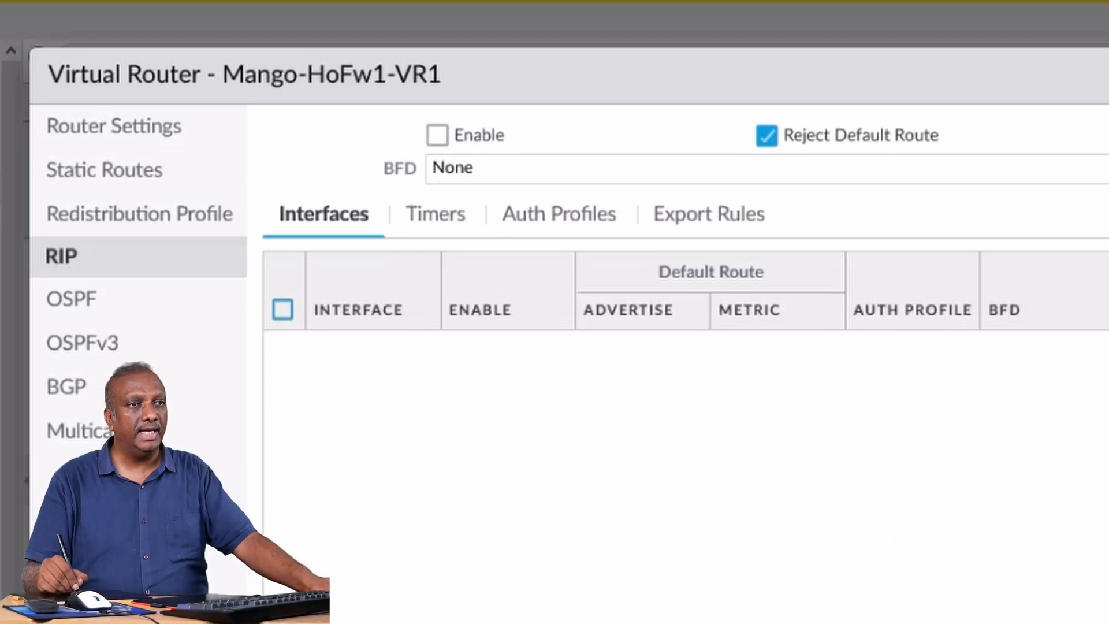
left_click_drag(398, 126, 521, 110)
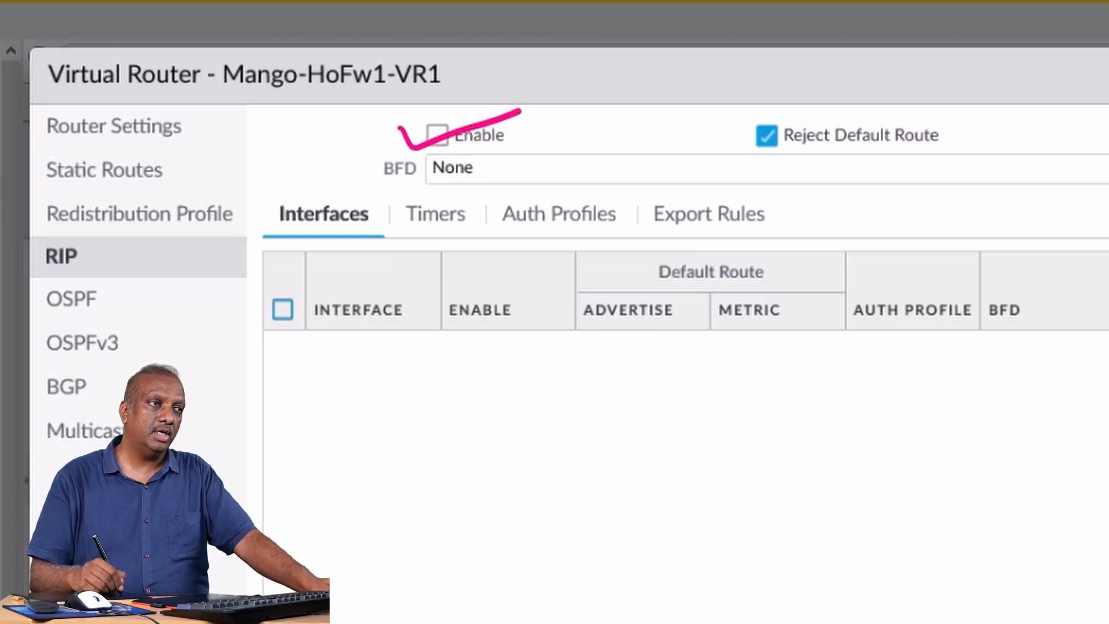
key("e")
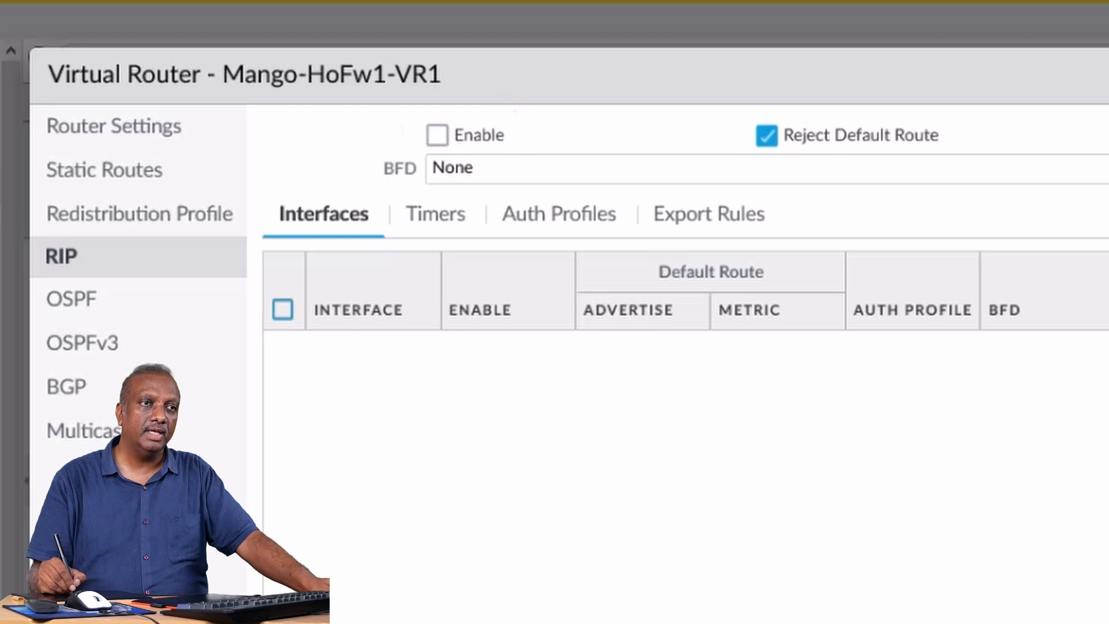
left_click(438, 135)
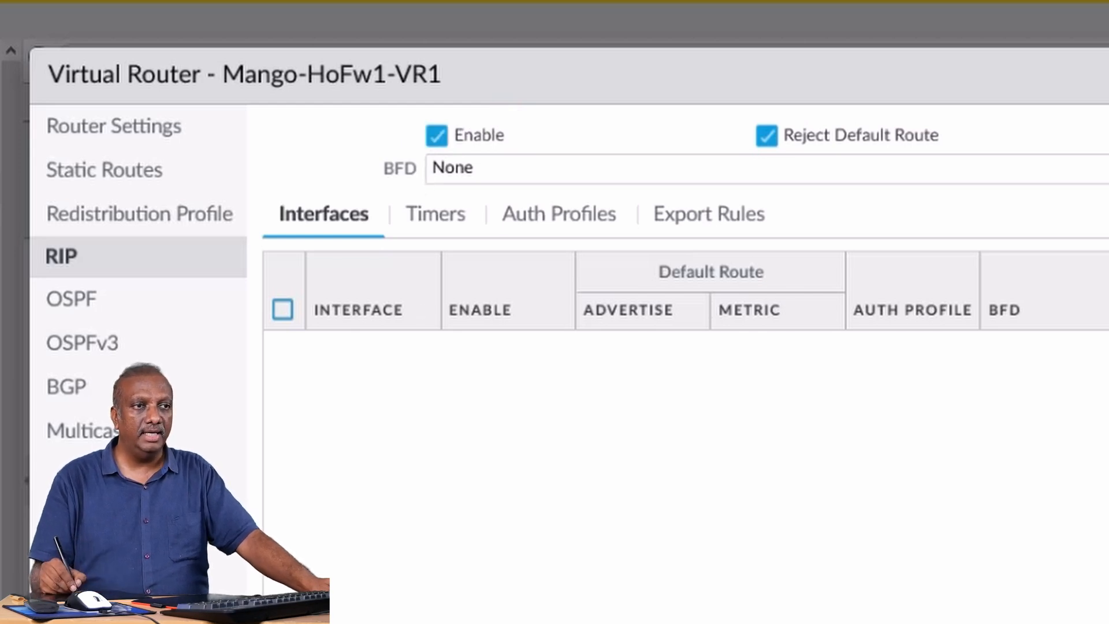
mouse_move(364, 189)
left_mouse_down()
mouse_move(337, 183)
mouse_move(327, 249)
mouse_move(404, 195)
mouse_move(357, 190)
left_mouse_up()
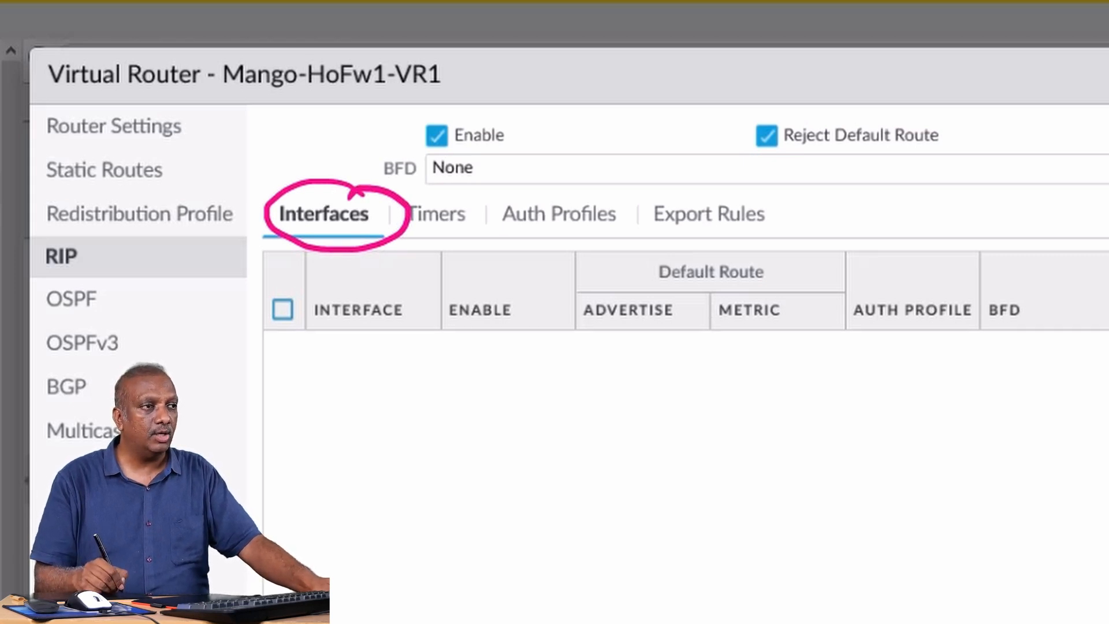
key("e")
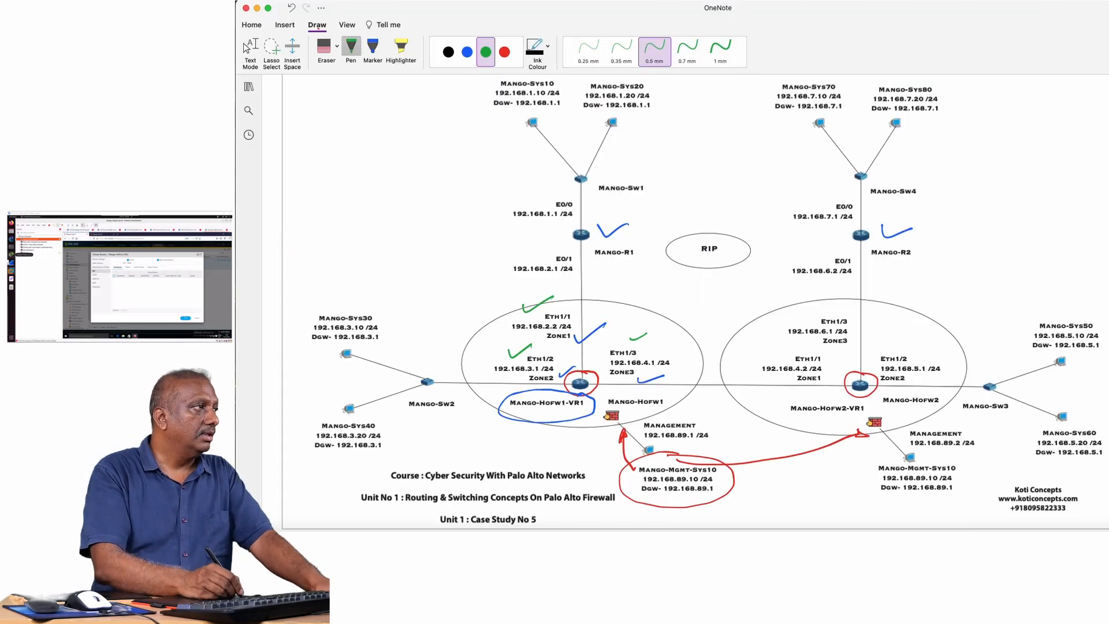
Switch to the OneNote topology diagram and remove the old ink marks around the routers and Mango-HoFw1 with the Stroke Eraser.
left_click(337, 46)
left_click(361, 103)
mouse_move(537, 304)
left_mouse_down()
mouse_move(577, 324)
mouse_move(519, 351)
mouse_move(581, 393)
mouse_move(639, 337)
mouse_move(650, 381)
mouse_move(808, 453)
mouse_move(857, 396)
left_mouse_up()
left_click(897, 231)
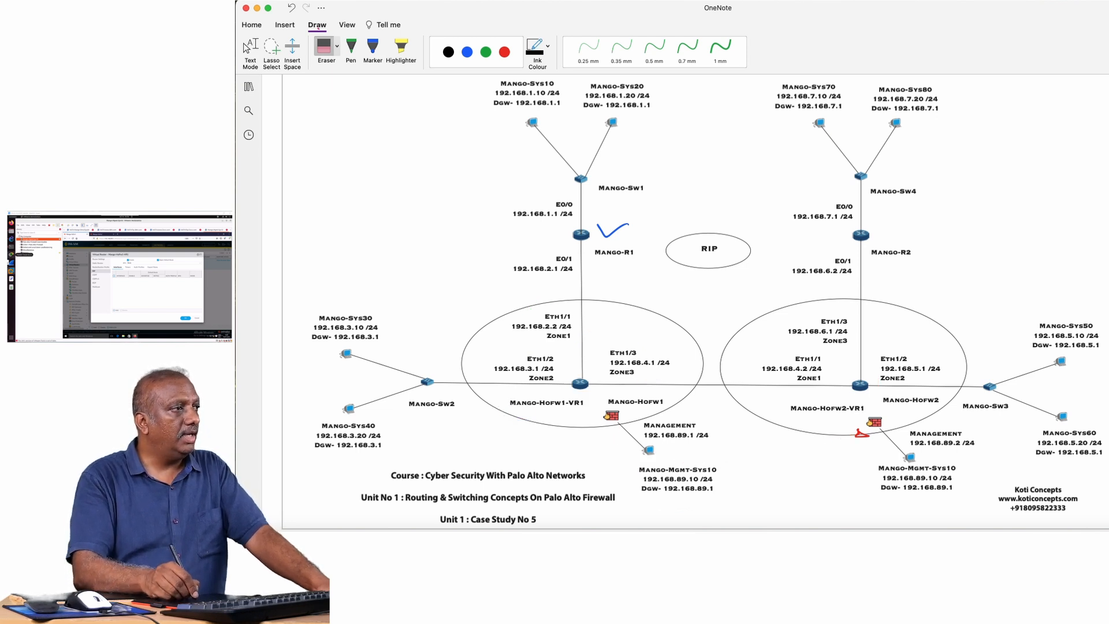
left_click(612, 231)
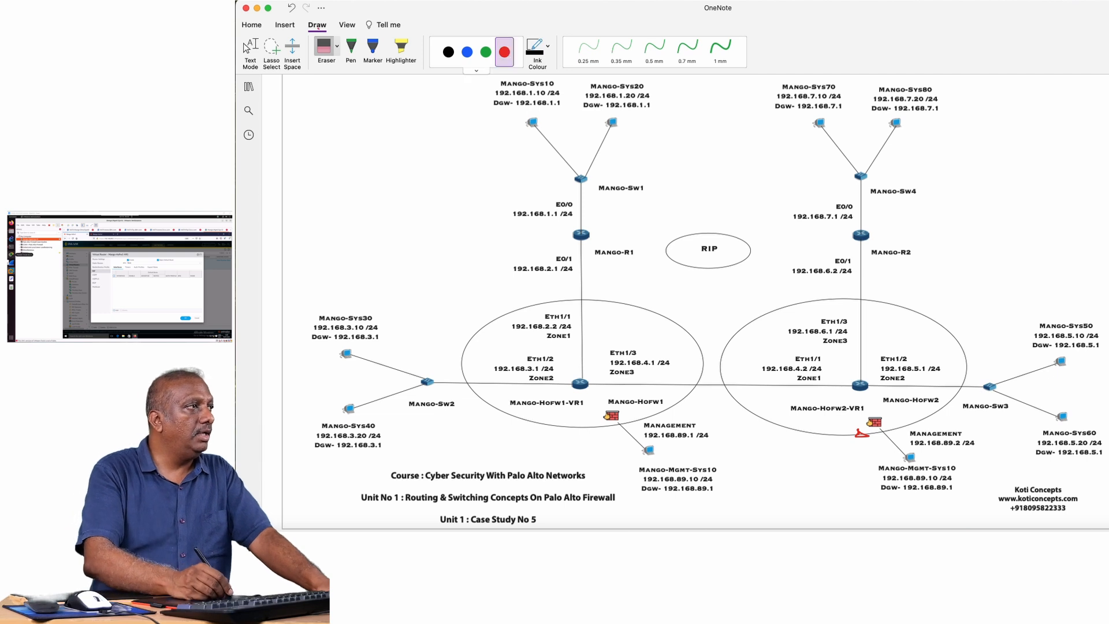
In red ink, tick Mango-HoFw1's Eth1/1 and Eth1/3 and put a cross on its Eth1/2 link.
left_click(504, 52)
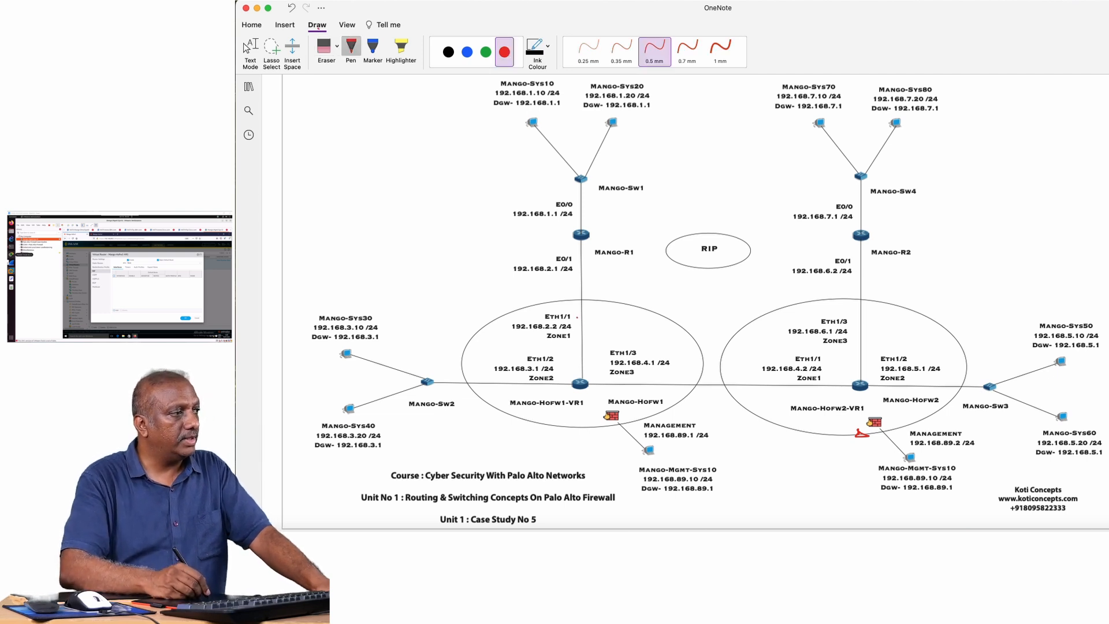
left_click_drag(577, 317, 610, 307)
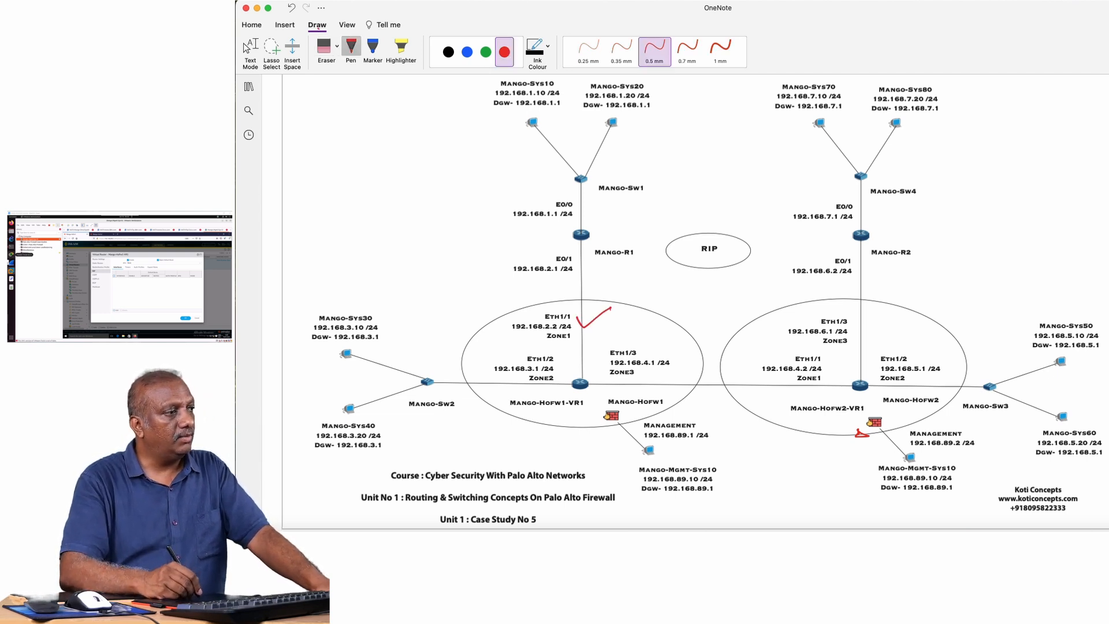
left_click_drag(648, 382, 697, 361)
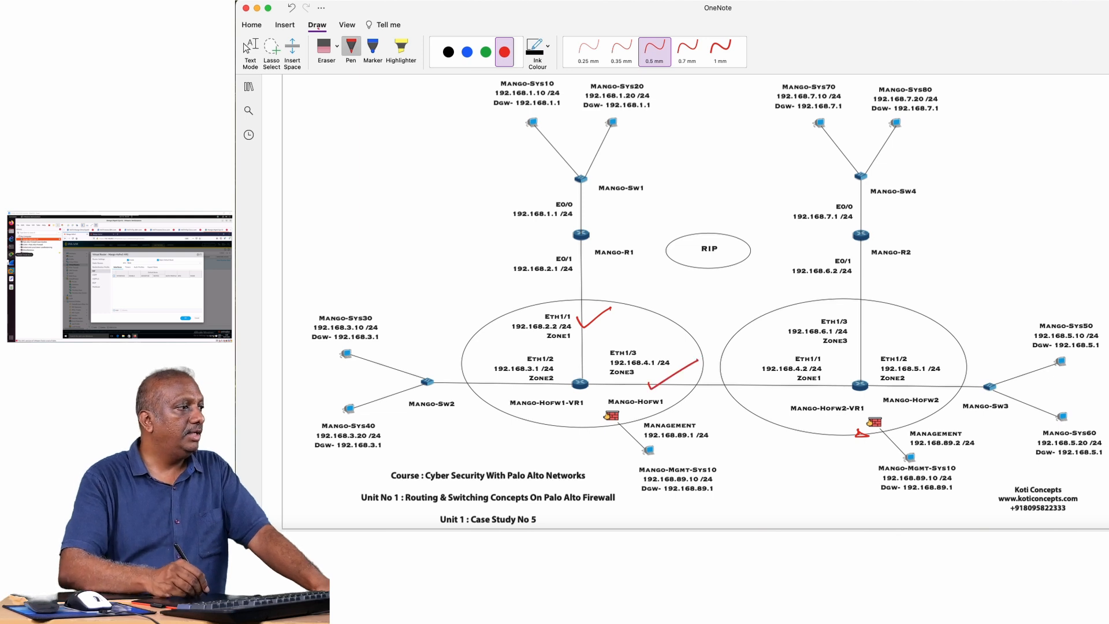
left_click_drag(507, 378, 512, 390)
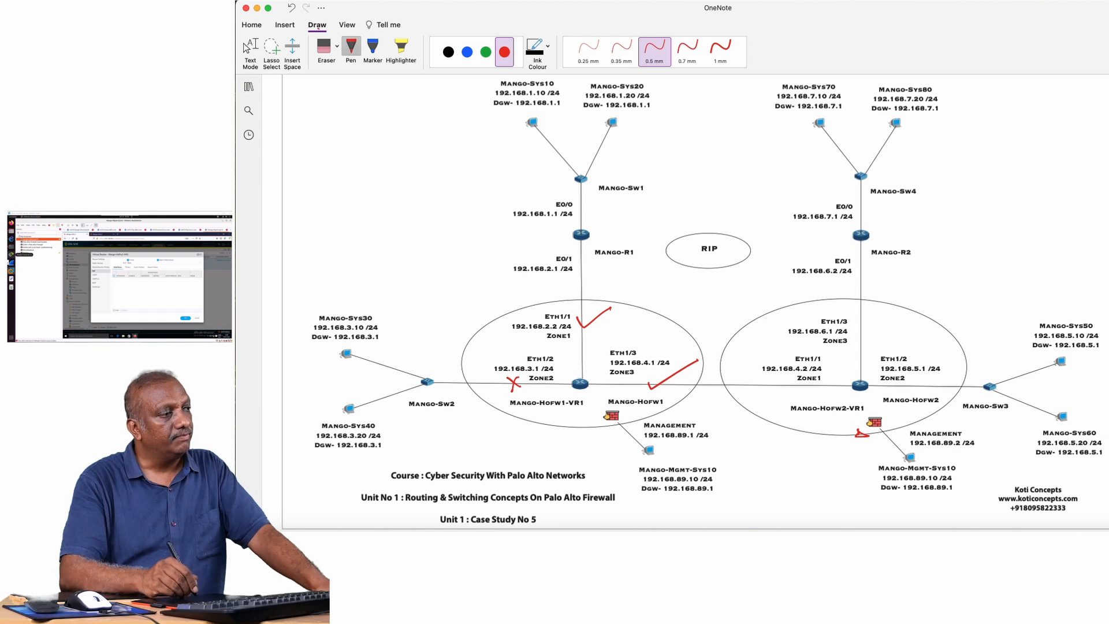
Draw green double-headed arrows from Mango-HoFw1 to Mango-R1 and to Mango-HoFw2, plus a crossed-out line towards Mango-Sw2.
left_click(486, 52)
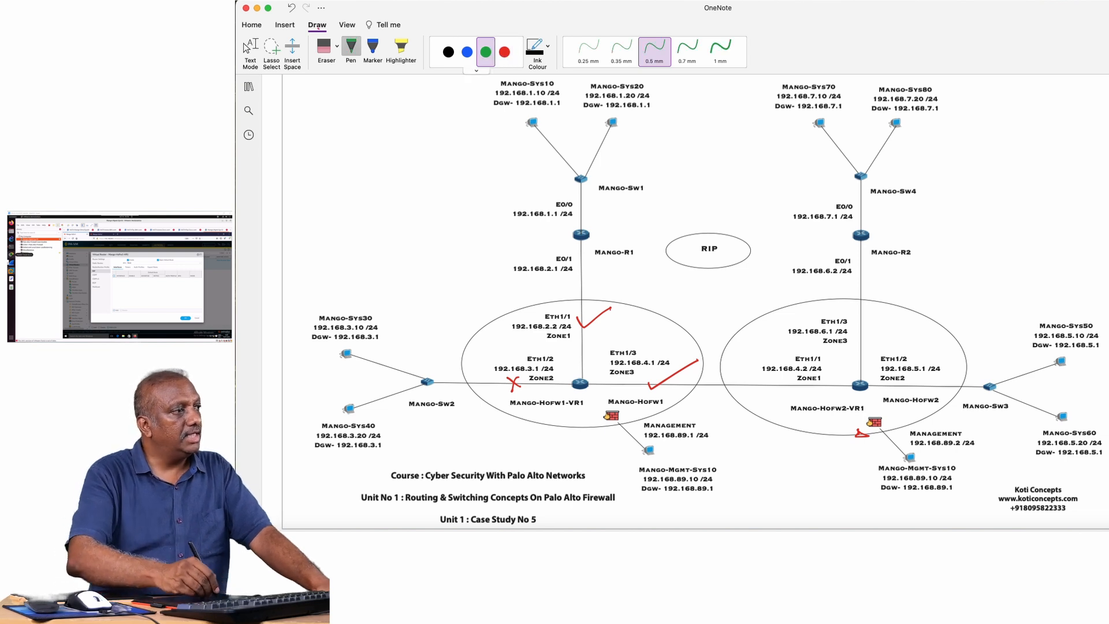
mouse_move(597, 359)
left_mouse_down()
mouse_move(590, 266)
mouse_move(601, 270)
left_mouse_up()
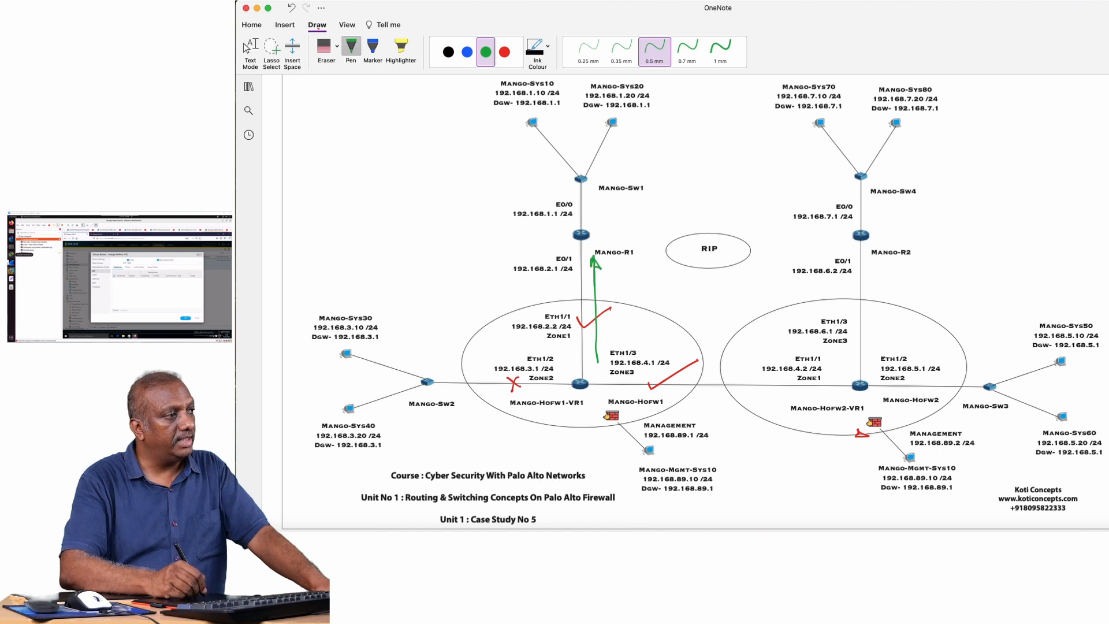
mouse_move(596, 355)
left_mouse_down()
mouse_move(701, 374)
mouse_move(832, 367)
mouse_move(819, 372)
left_mouse_up()
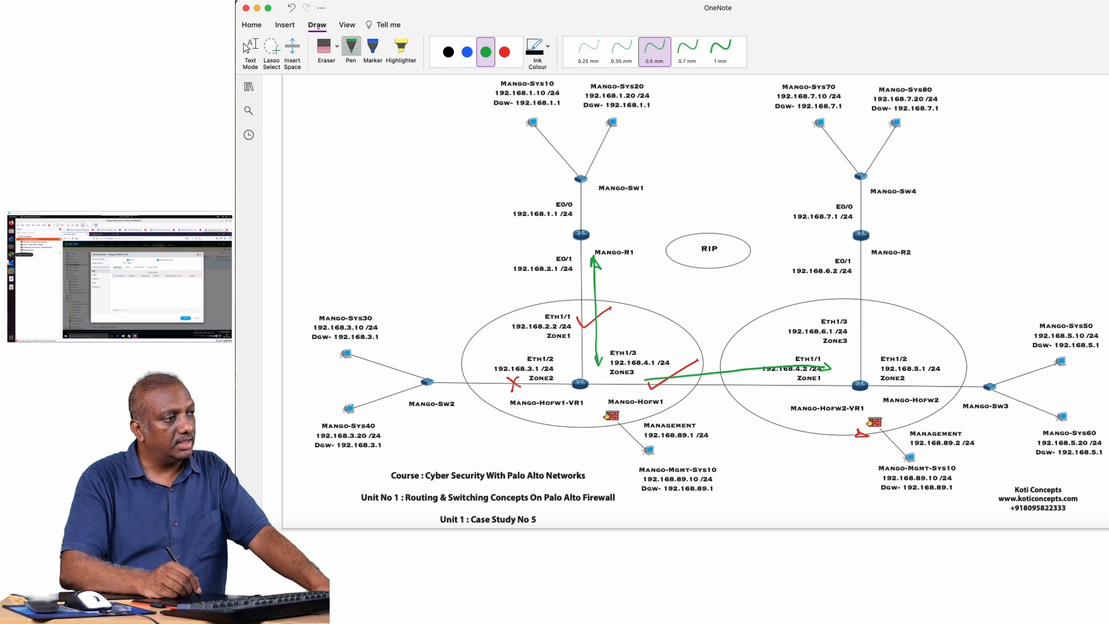
left_click_drag(652, 373, 653, 385)
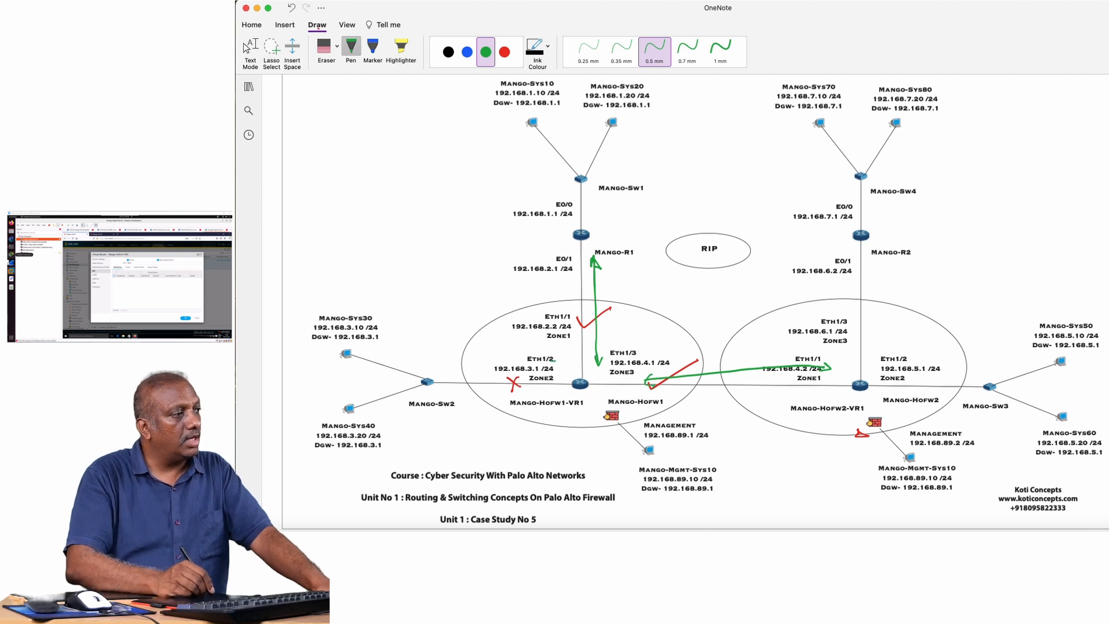
mouse_move(552, 360)
left_mouse_down()
mouse_move(447, 369)
mouse_move(473, 380)
left_mouse_up()
left_click_drag(468, 352, 454, 397)
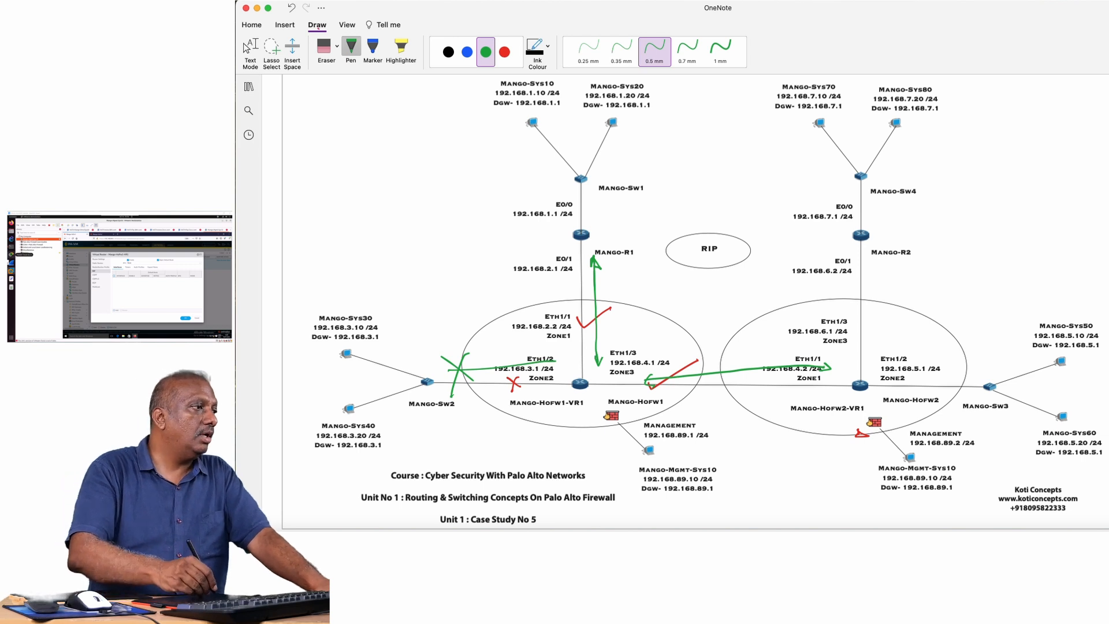
Erase the green arrows and the crossed-out green line around Mango-HoFw1 with the Stroke Eraser.
left_click(337, 46)
left_click(361, 104)
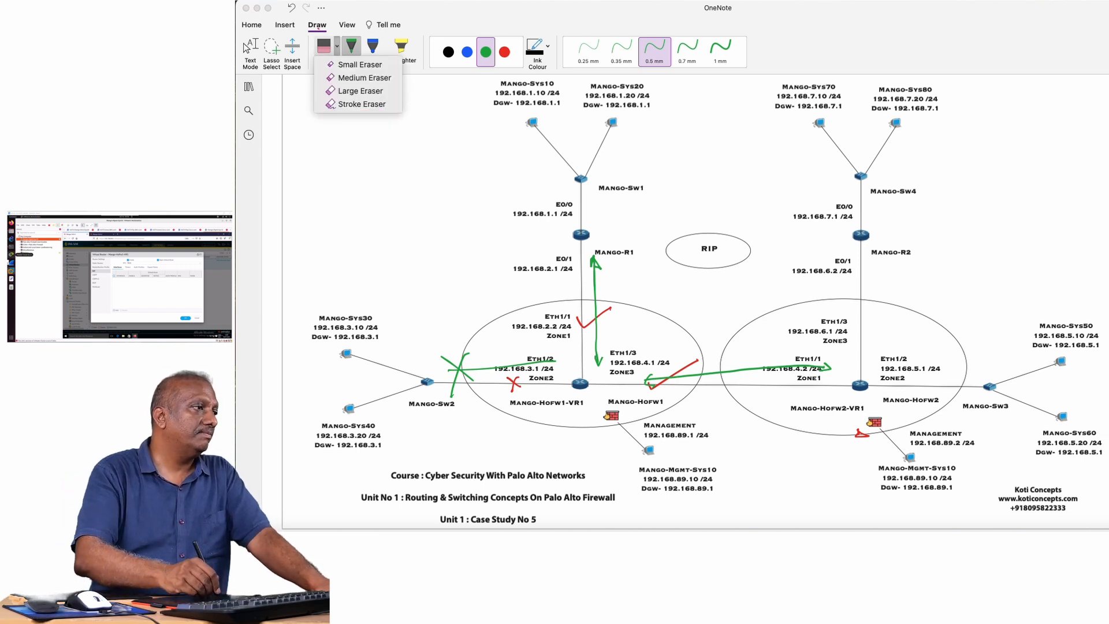
left_click_drag(467, 364, 453, 376)
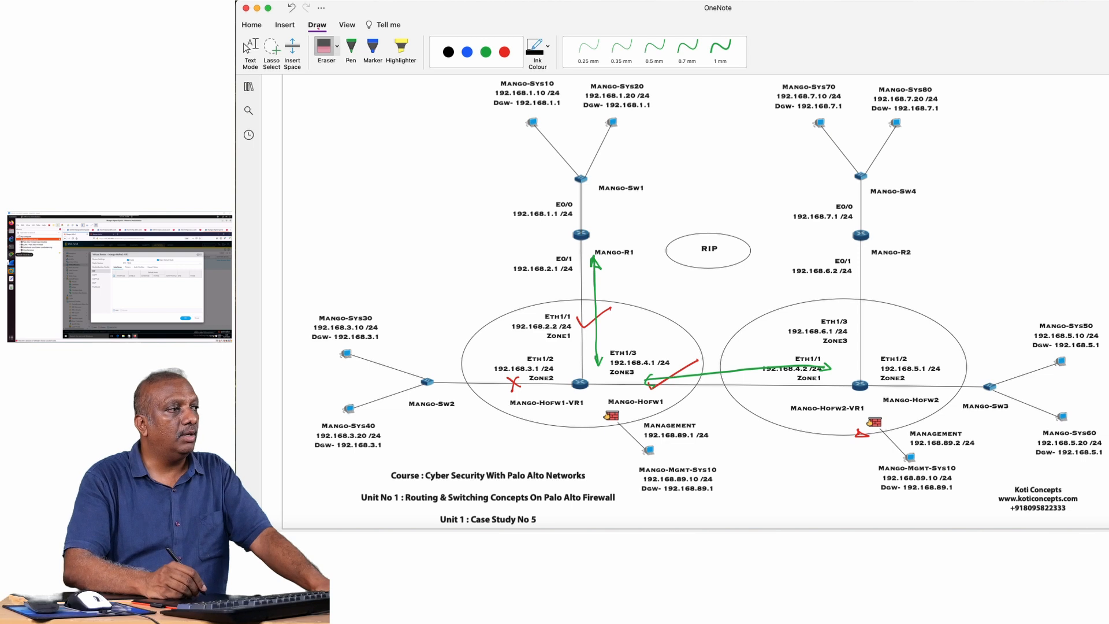
left_click_drag(598, 359, 595, 258)
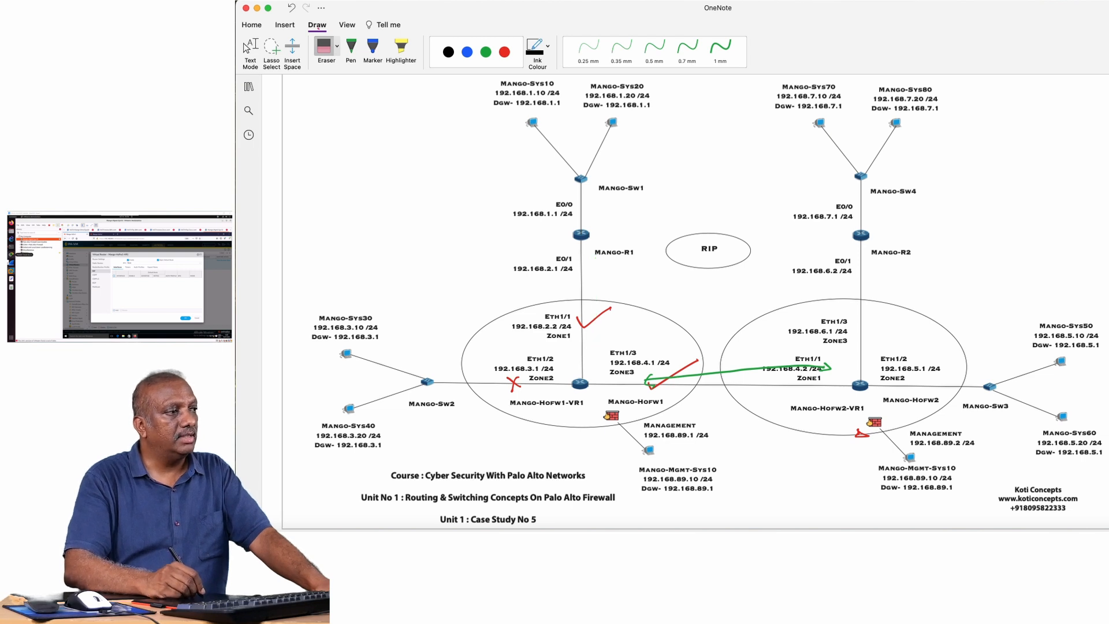
left_click_drag(733, 365, 742, 375)
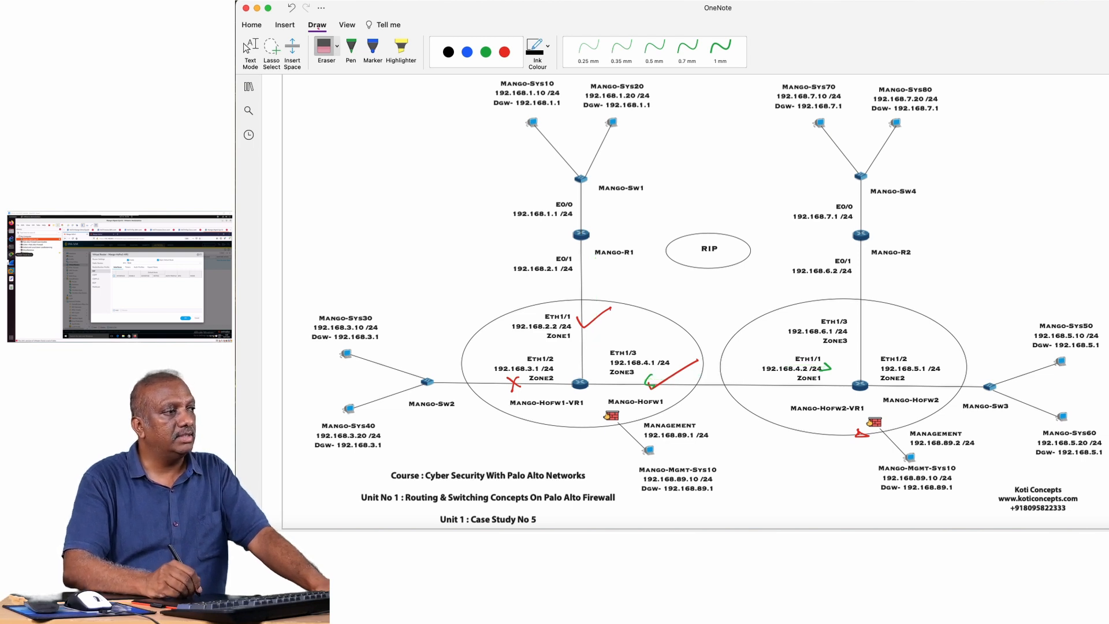
left_click(649, 380)
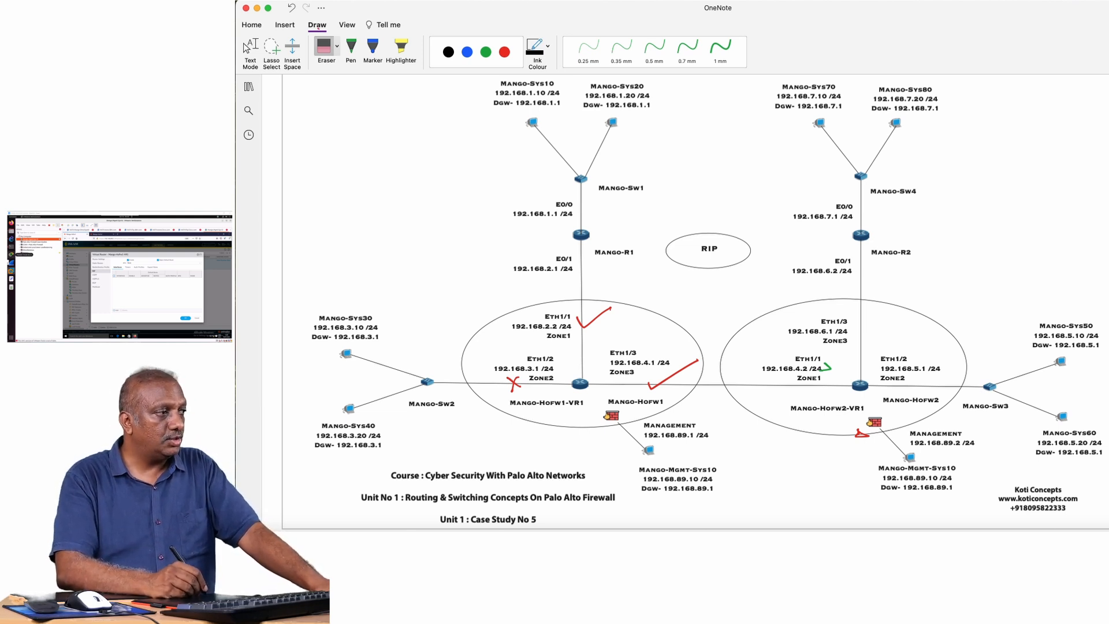
In green ink, circle Mango-HoFw1's Eth1/2 interface, draw an arrow from it past the virtual router, and write a circled RIP below.
left_click(486, 52)
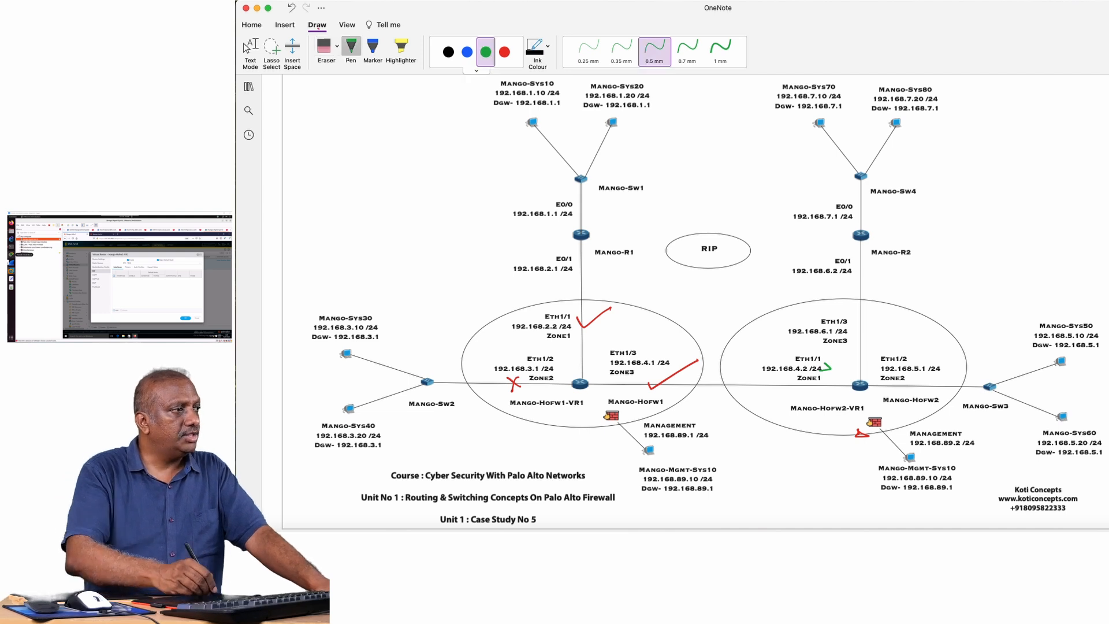
mouse_move(555, 350)
left_mouse_down()
mouse_move(534, 348)
mouse_move(487, 396)
mouse_move(553, 406)
mouse_move(571, 360)
mouse_move(556, 352)
left_mouse_up()
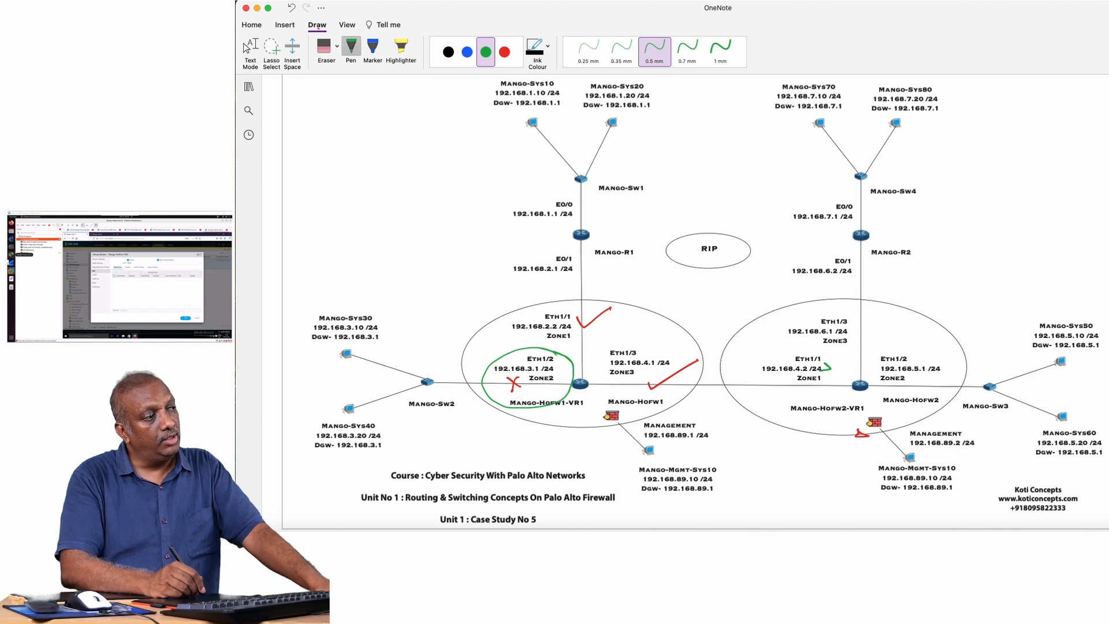
left_click_drag(550, 405, 620, 385)
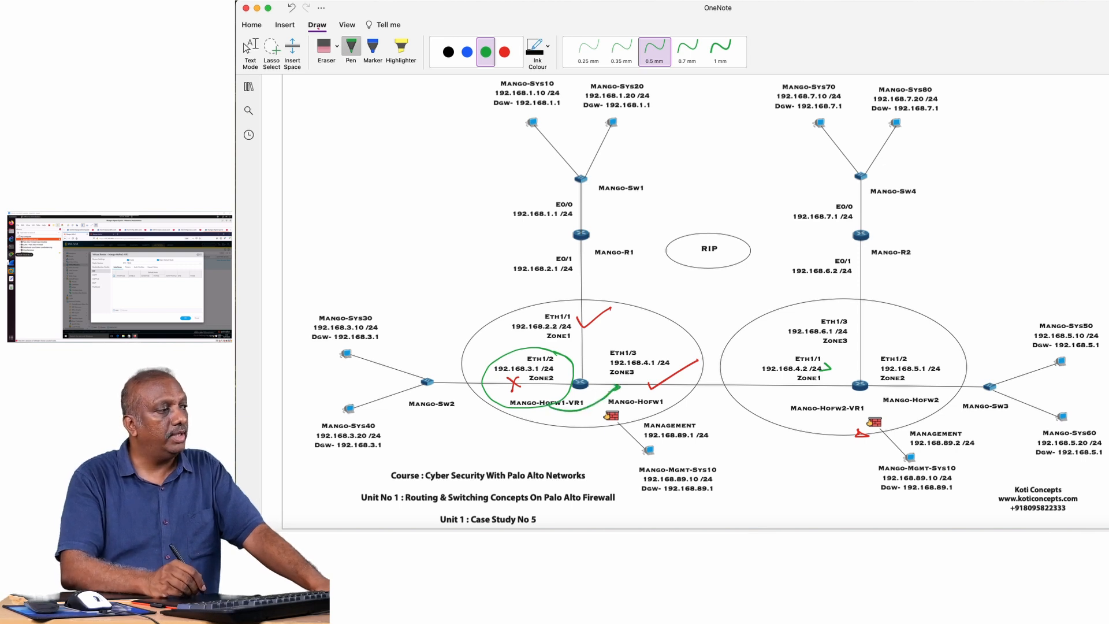
mouse_move(570, 428)
left_mouse_down()
mouse_move(571, 443)
mouse_move(584, 440)
left_mouse_up()
mouse_move(587, 439)
left_mouse_down()
mouse_move(593, 427)
mouse_move(562, 434)
mouse_move(586, 414)
mouse_move(577, 414)
left_mouse_up()
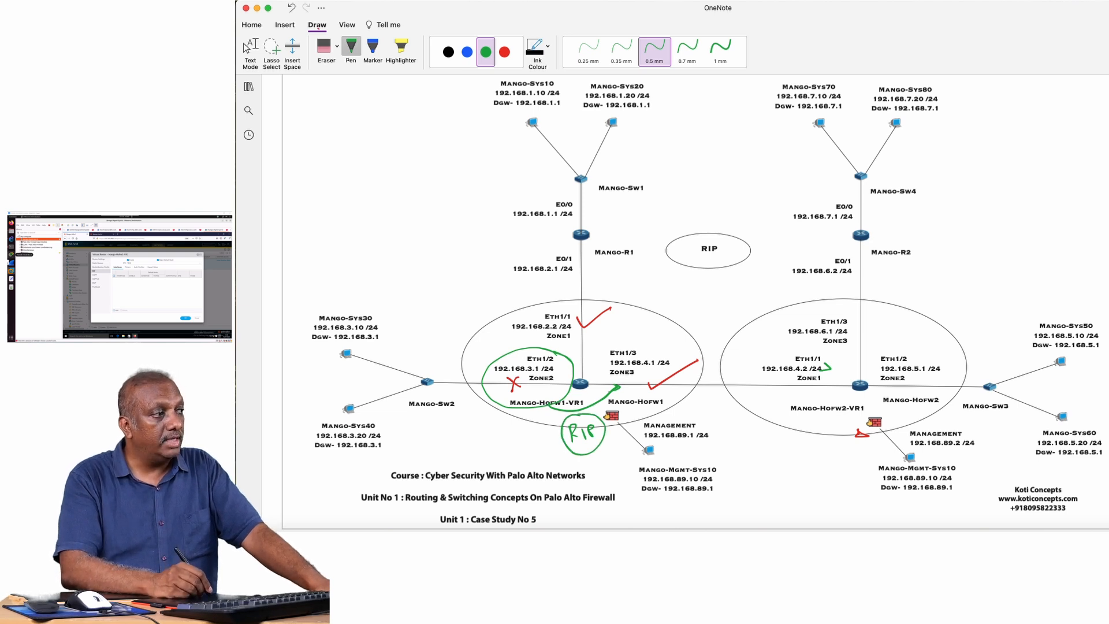
Draw green tick marks beside Mango-HoFw1's Eth1/2, Eth1/1 and Eth1/3 interfaces on the network diagram.
left_click_drag(496, 345, 528, 334)
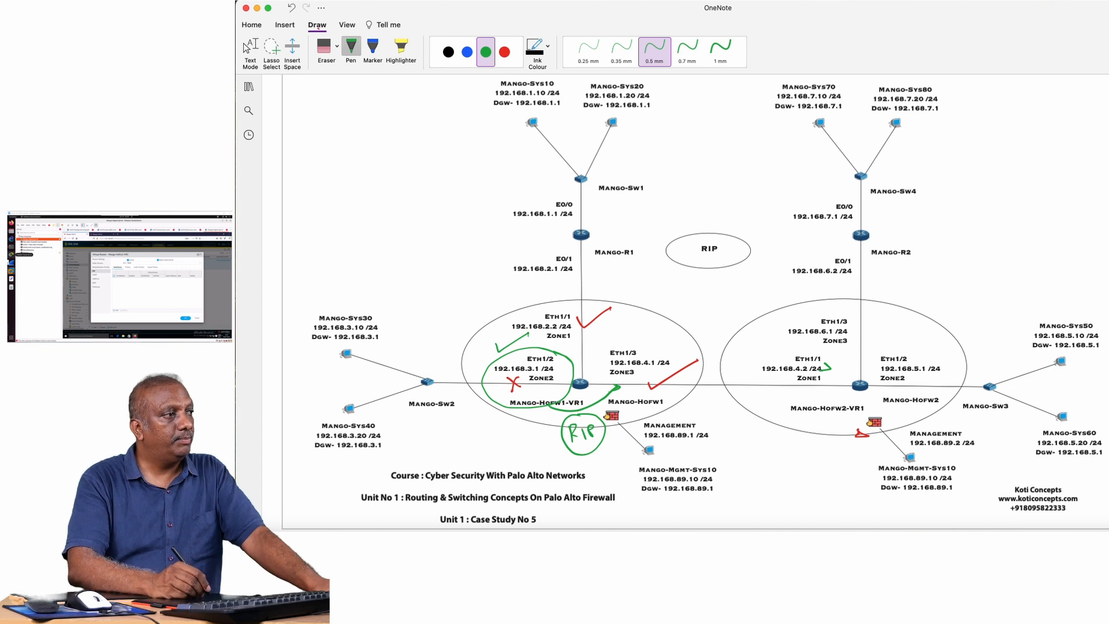
left_click_drag(533, 307, 561, 297)
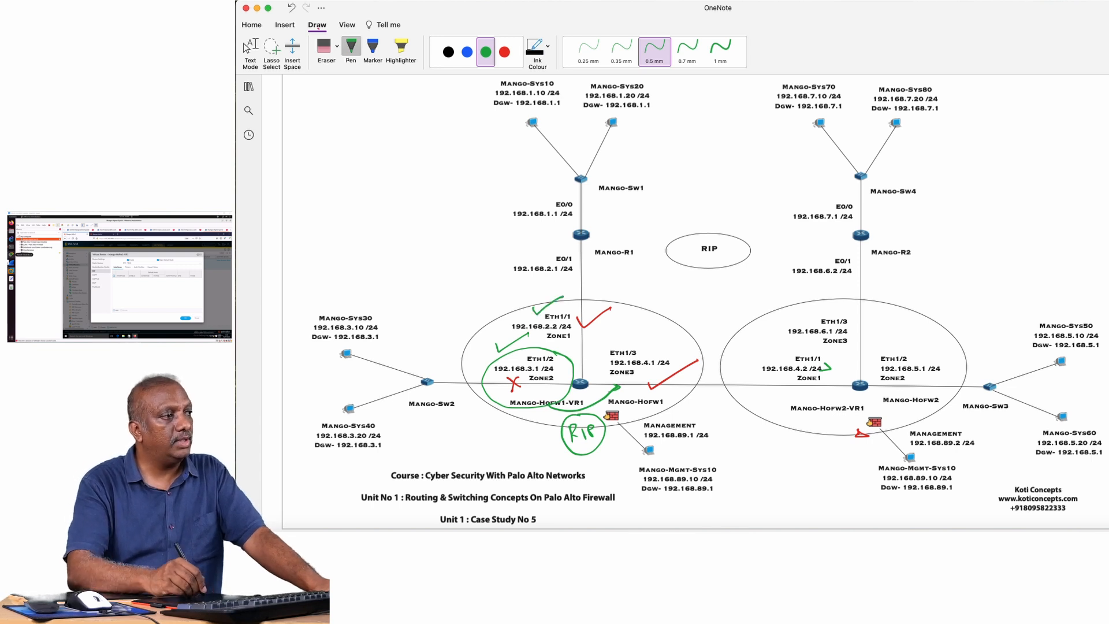
left_click_drag(644, 343, 671, 335)
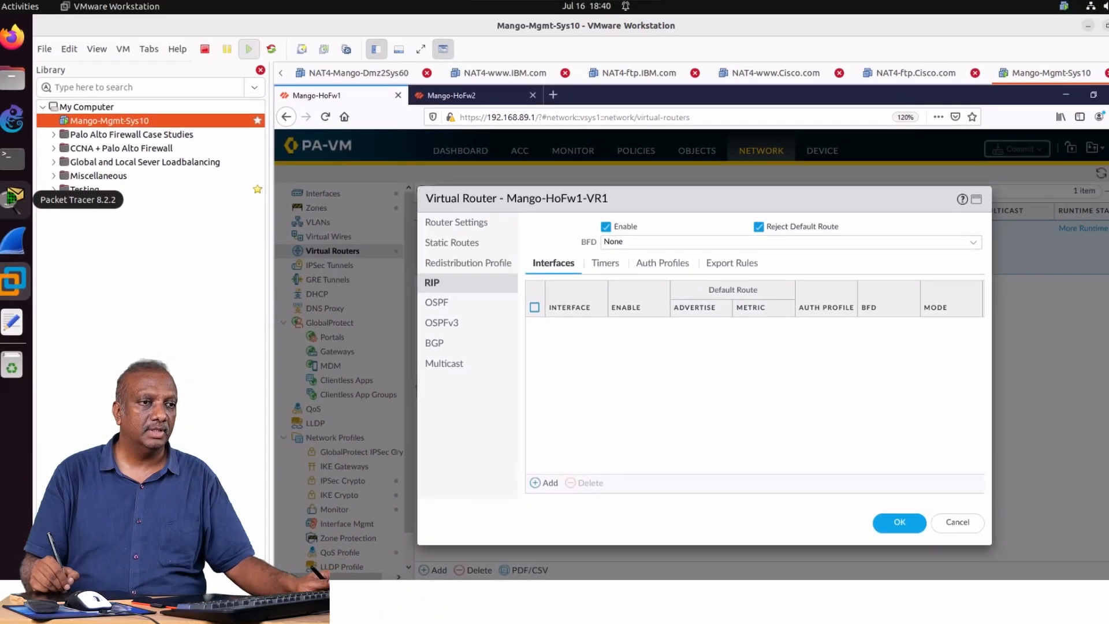
Add ethernet1/1 and ethernet1/3 as enabled RIP interfaces in normal mode on virtual router Mango-HoFw1-VR1.
left_click(544, 482)
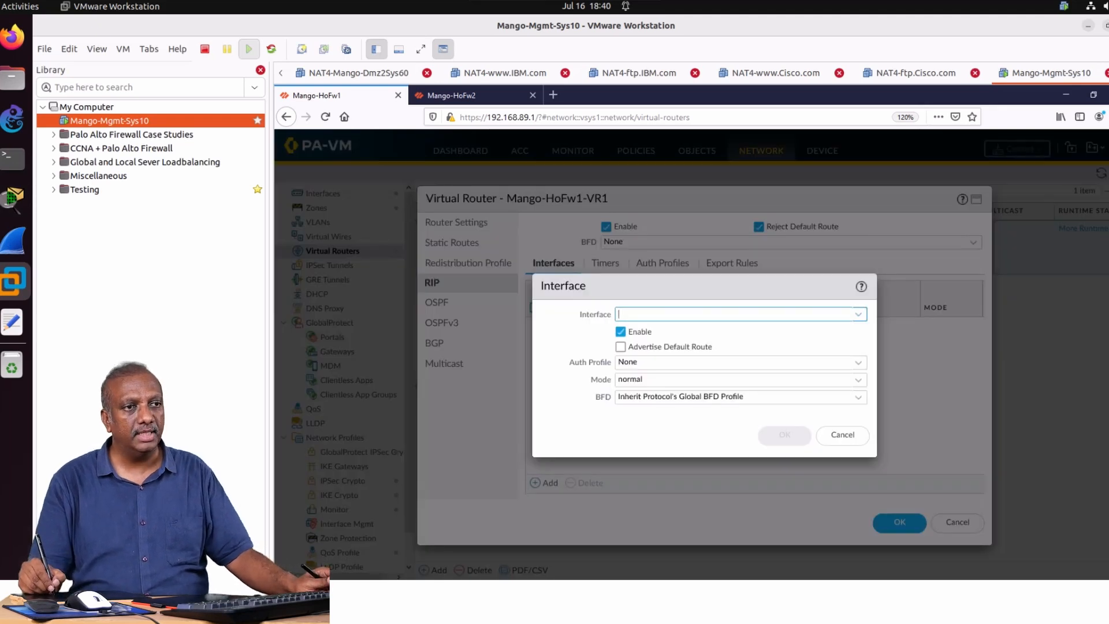
left_click(858, 315)
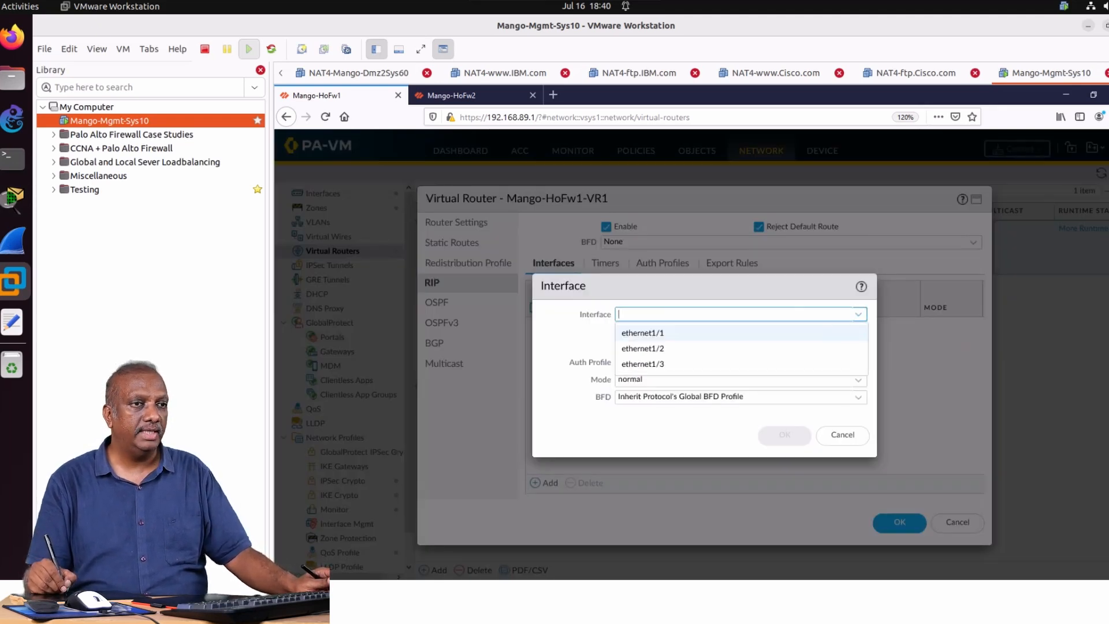
left_click(643, 333)
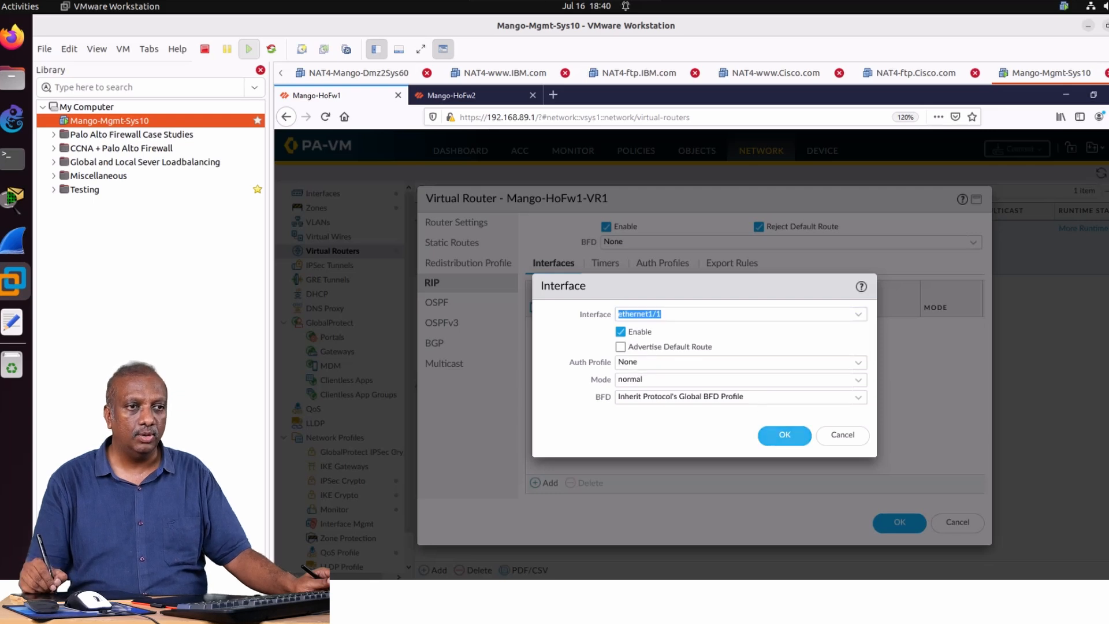
left_click(785, 434)
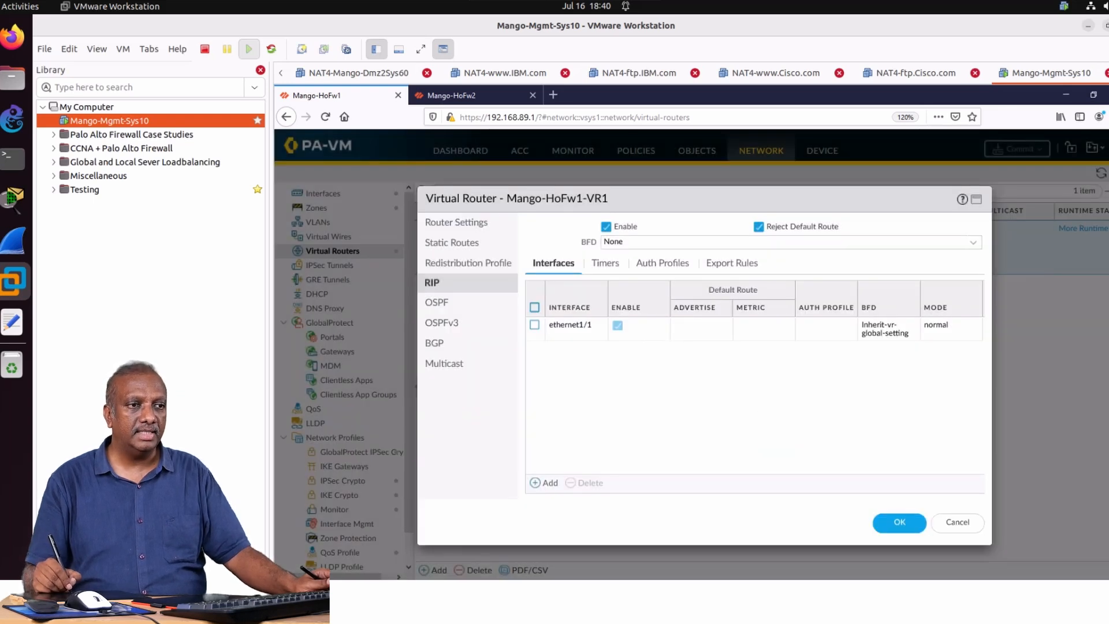
left_click(544, 483)
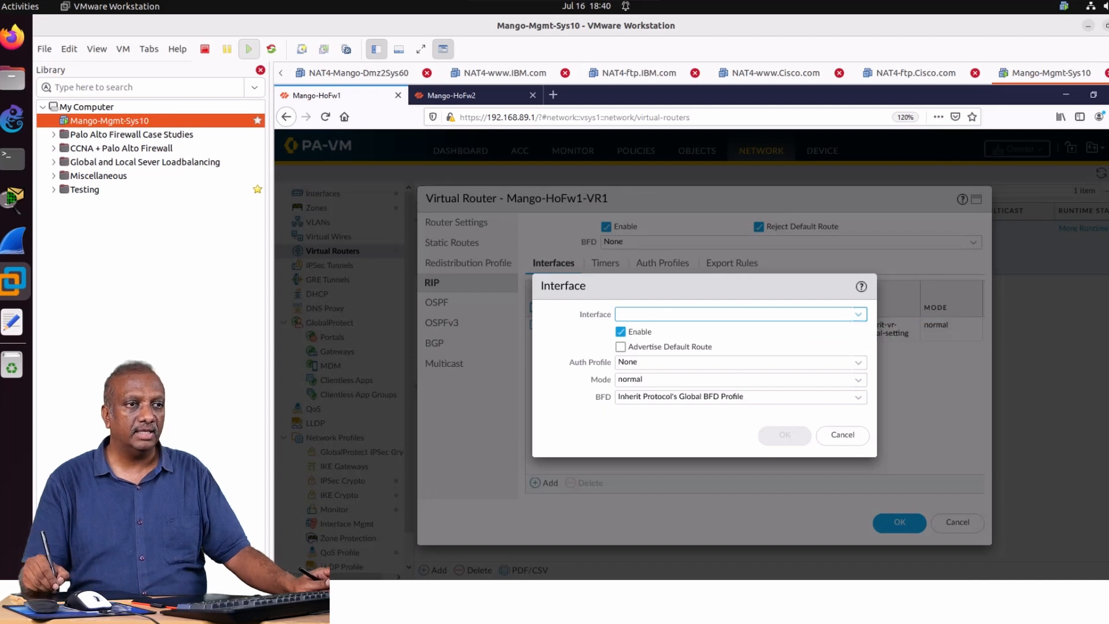
left_click(858, 313)
left_click(636, 359)
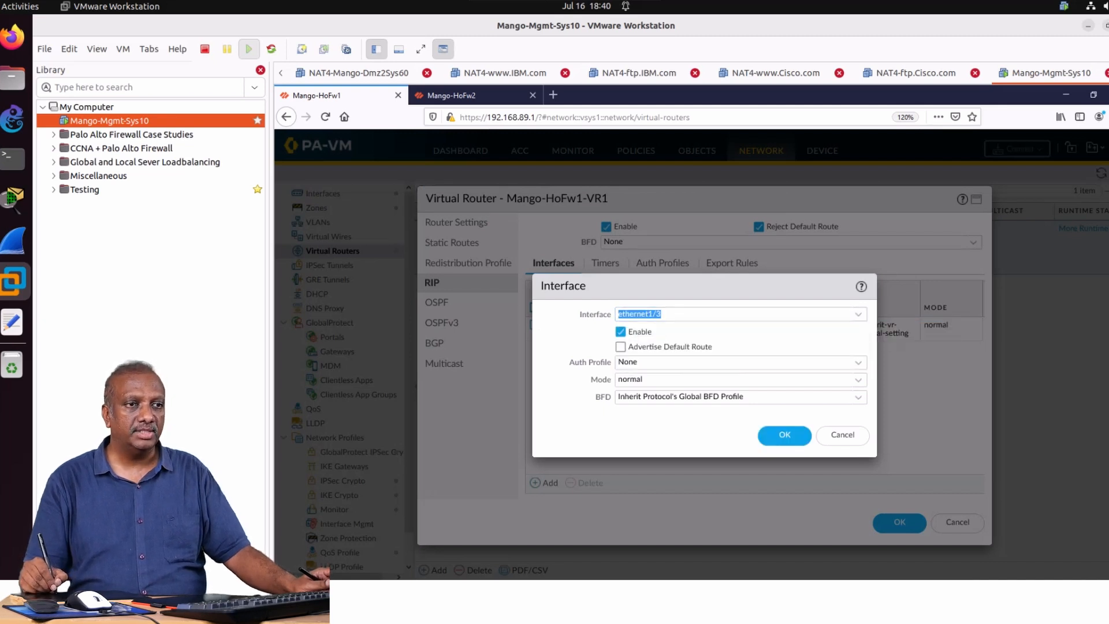
left_click(785, 434)
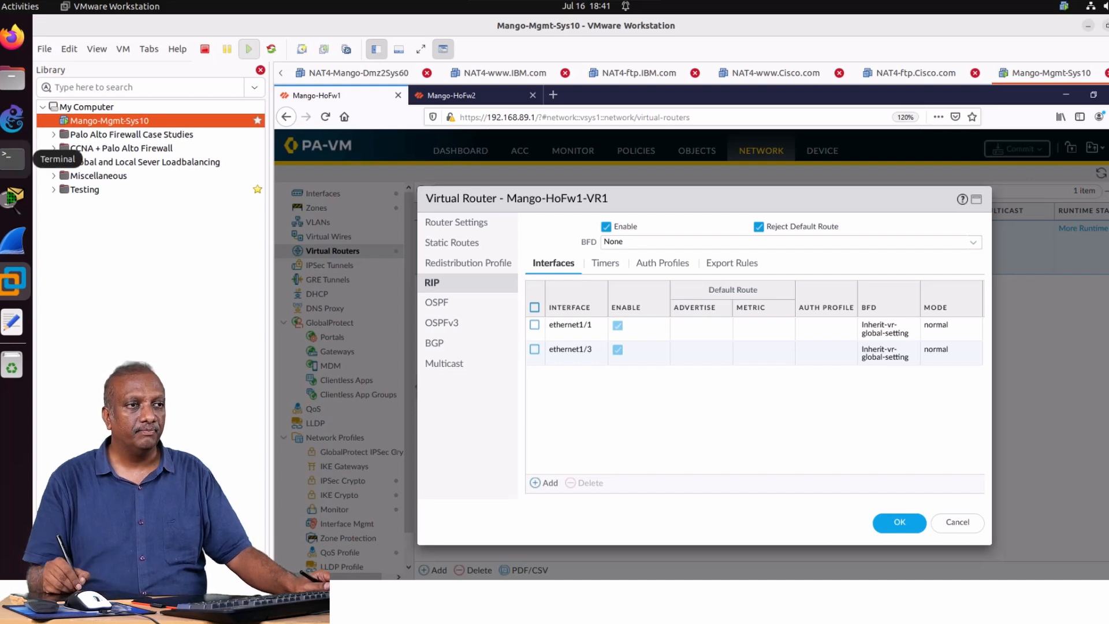
Open Mango-HoFw1-VR1's IPv4 redistribution profiles and briefly mark the section name, router name and Add option in pink ink.
left_click(468, 263)
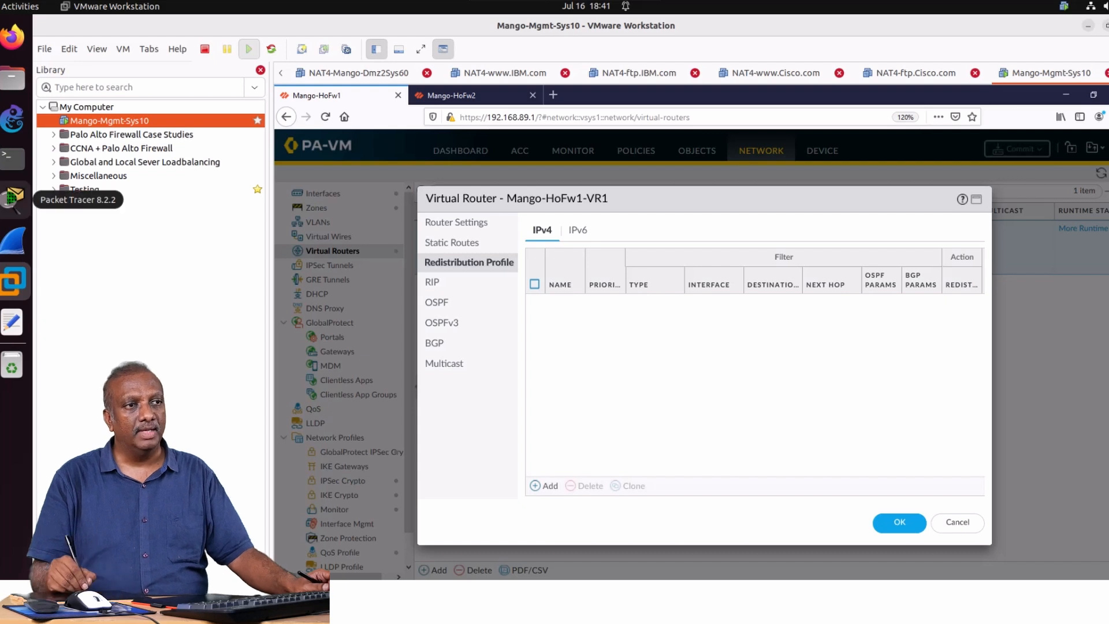
mouse_move(414, 275)
left_mouse_down()
mouse_move(475, 281)
mouse_move(533, 254)
mouse_move(415, 260)
left_mouse_up()
left_click_drag(613, 197, 654, 198)
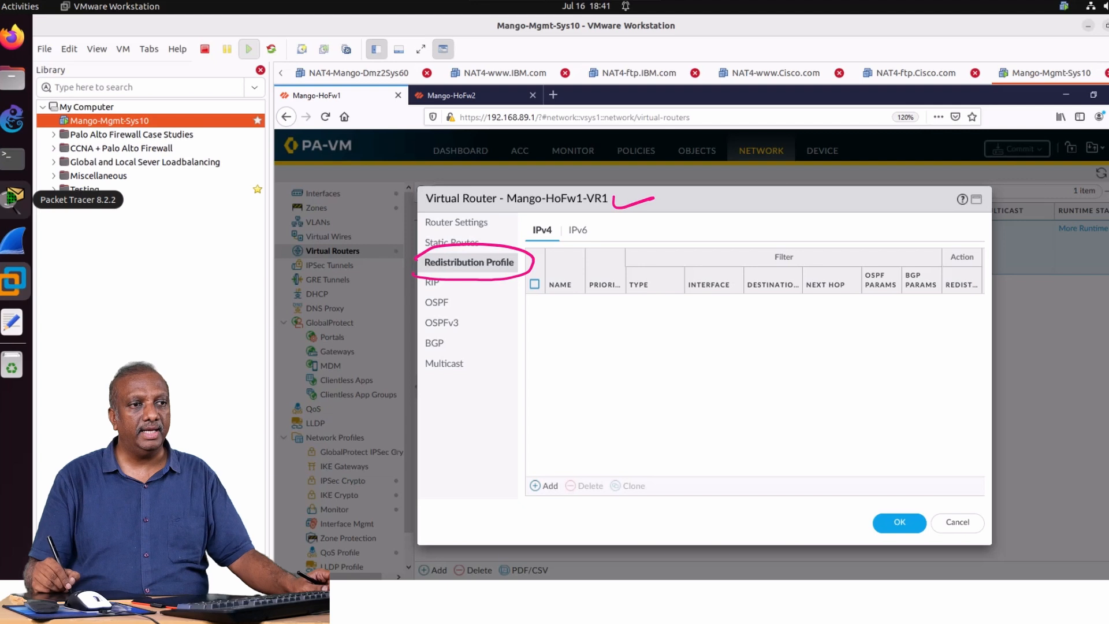
mouse_move(553, 462)
left_mouse_down()
mouse_move(519, 504)
mouse_move(582, 469)
mouse_move(533, 463)
left_mouse_up()
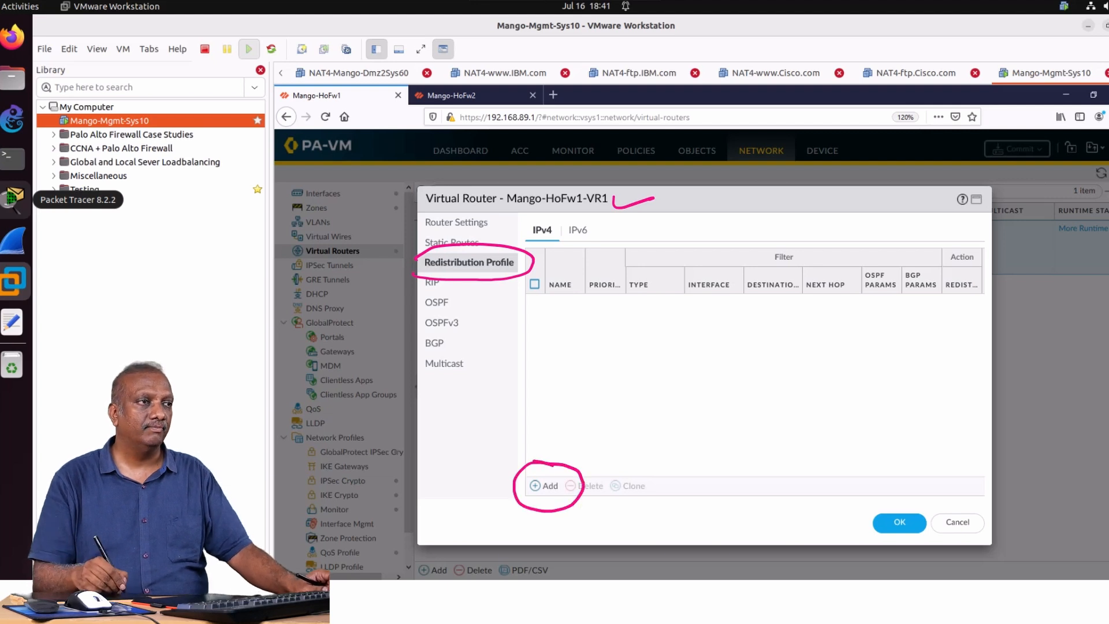
key("Escape")
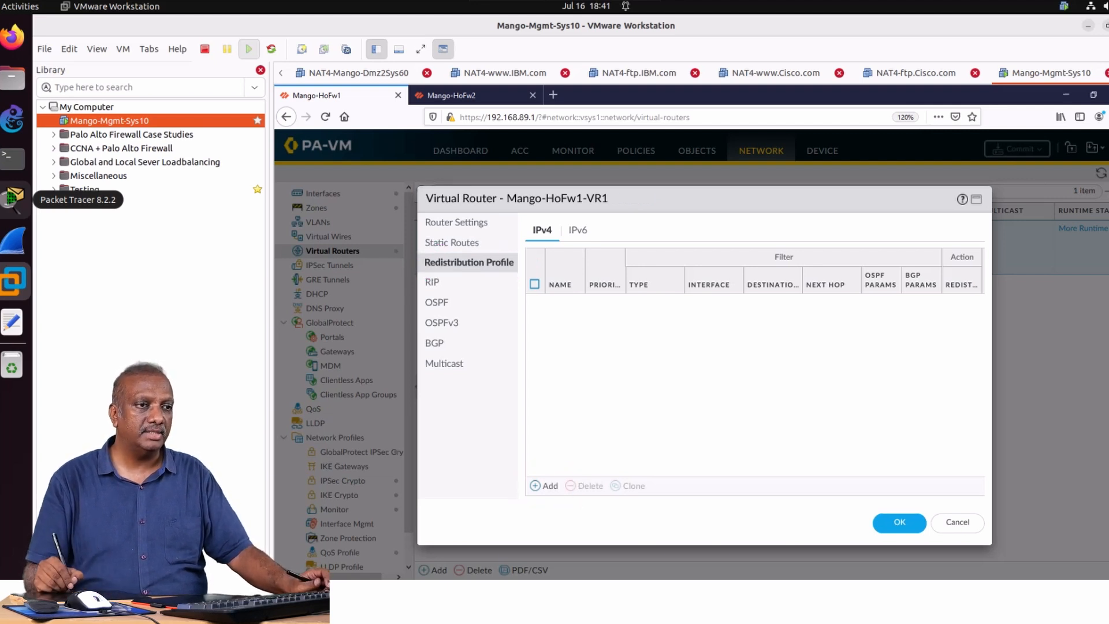
Create an IPv4 redistribution profile named Con-to-RIP with priority 1 and the redistribute action set to Redist.
left_click(544, 486)
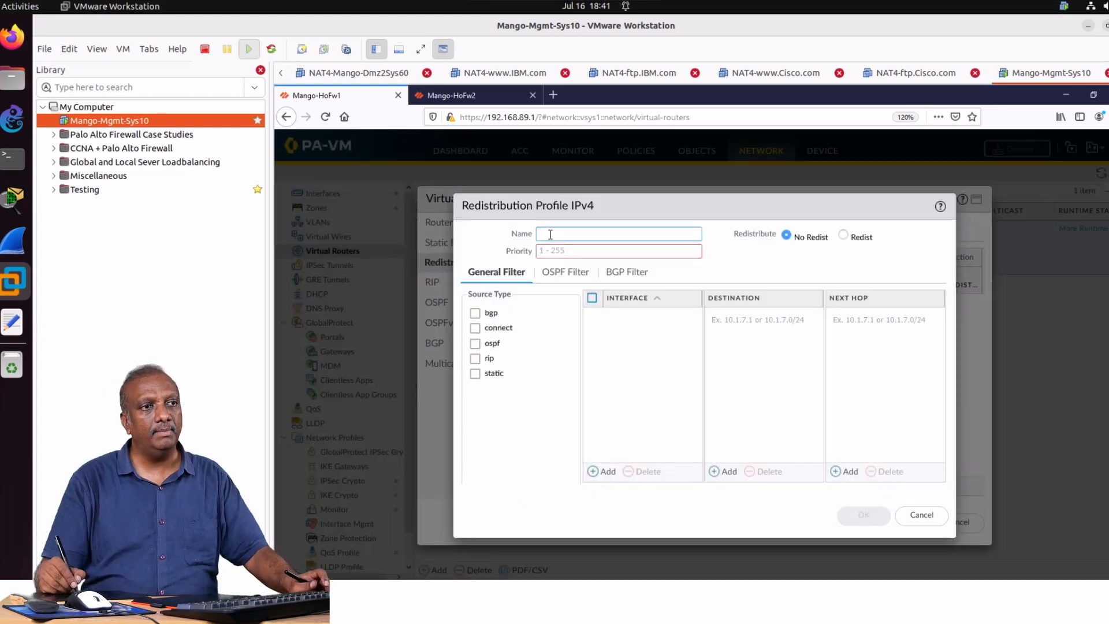
type("Con-")
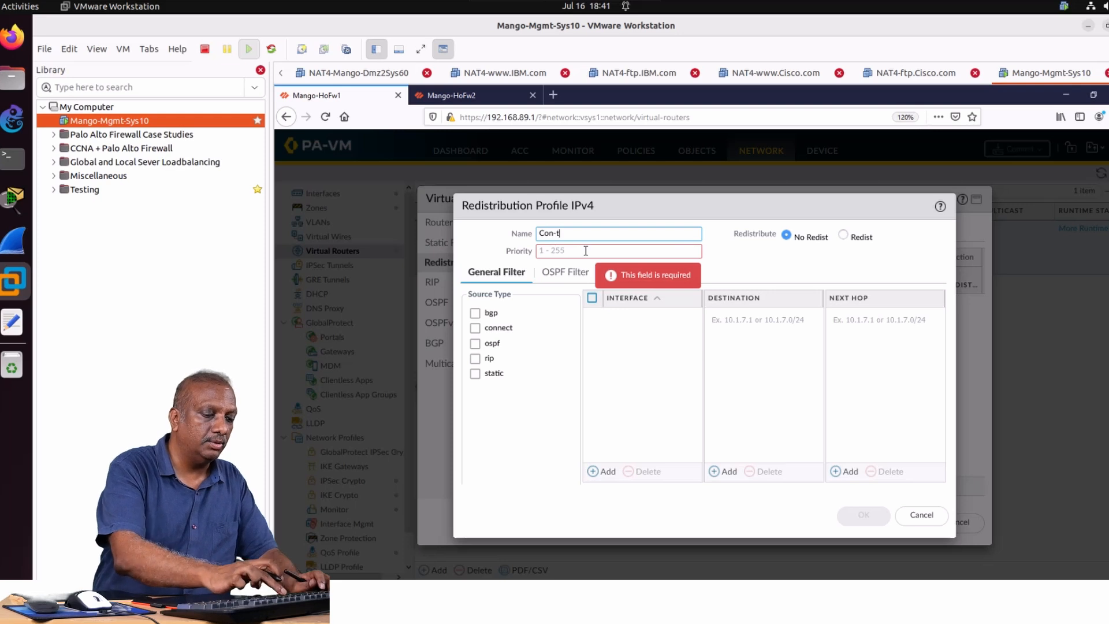
type("to-RIP")
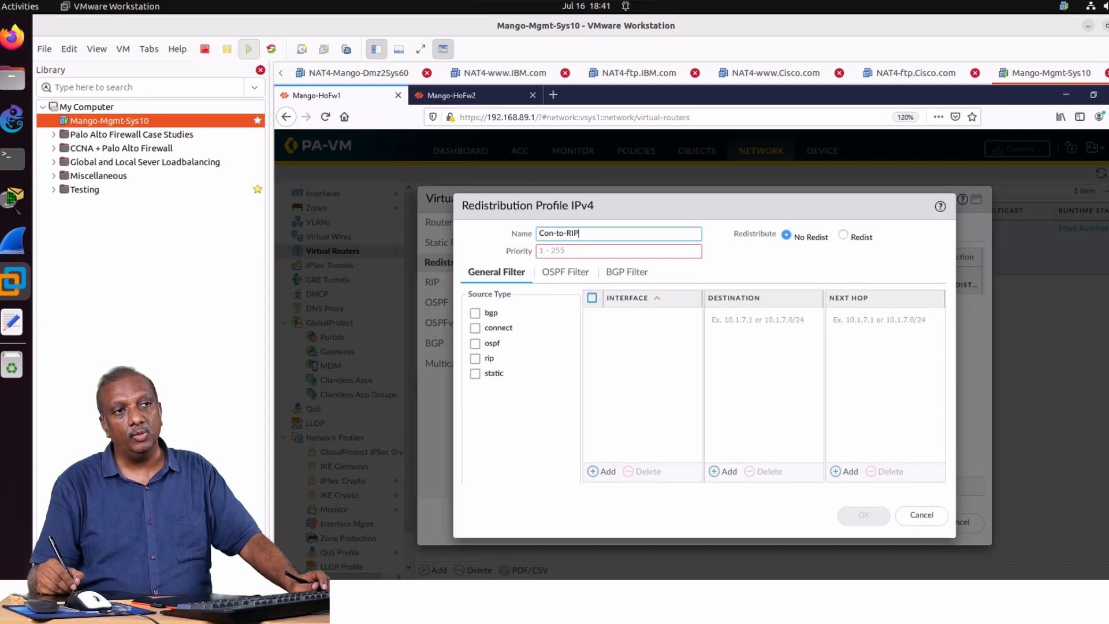
left_click(567, 253)
type("1")
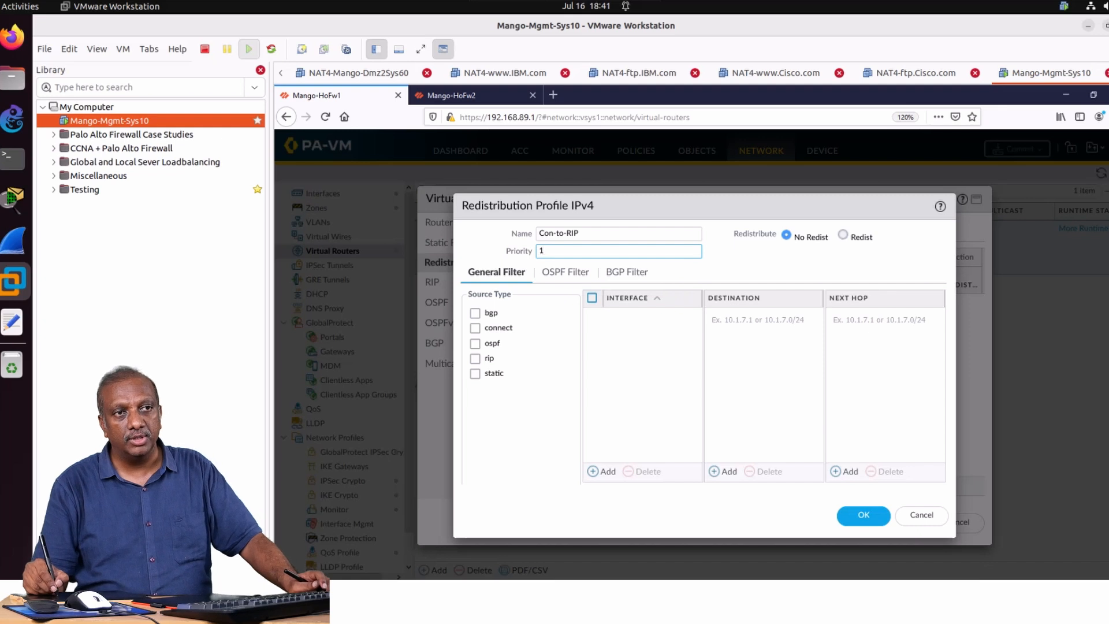
left_click(843, 234)
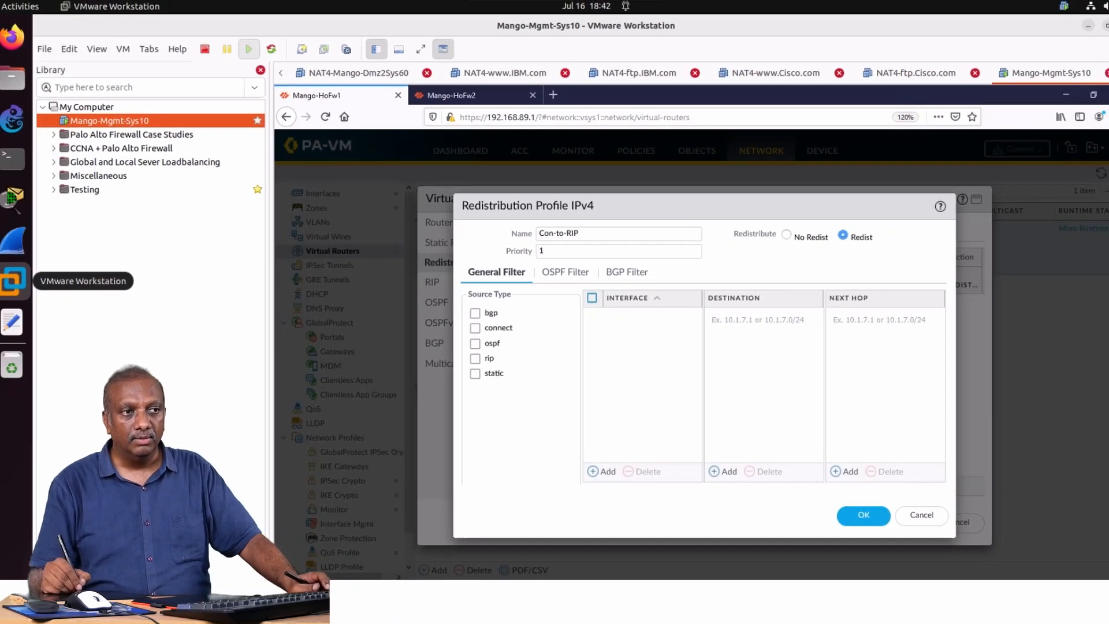
Set the Con-to-RIP profile's source type to connect and add ethernet1/2 as its filter interface.
left_click(475, 328)
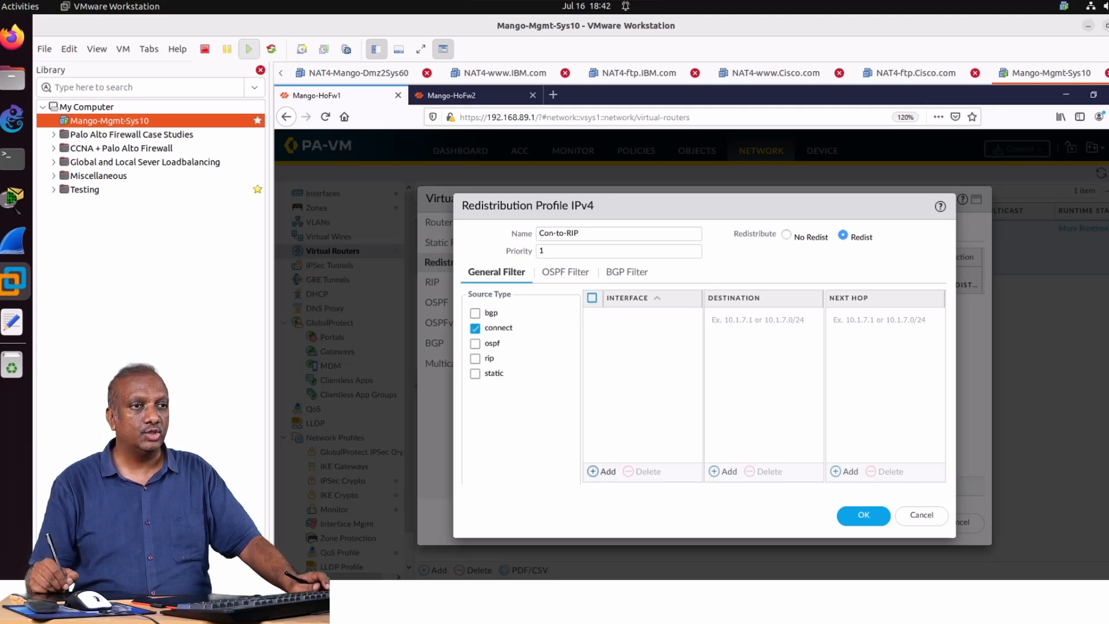
left_click(601, 471)
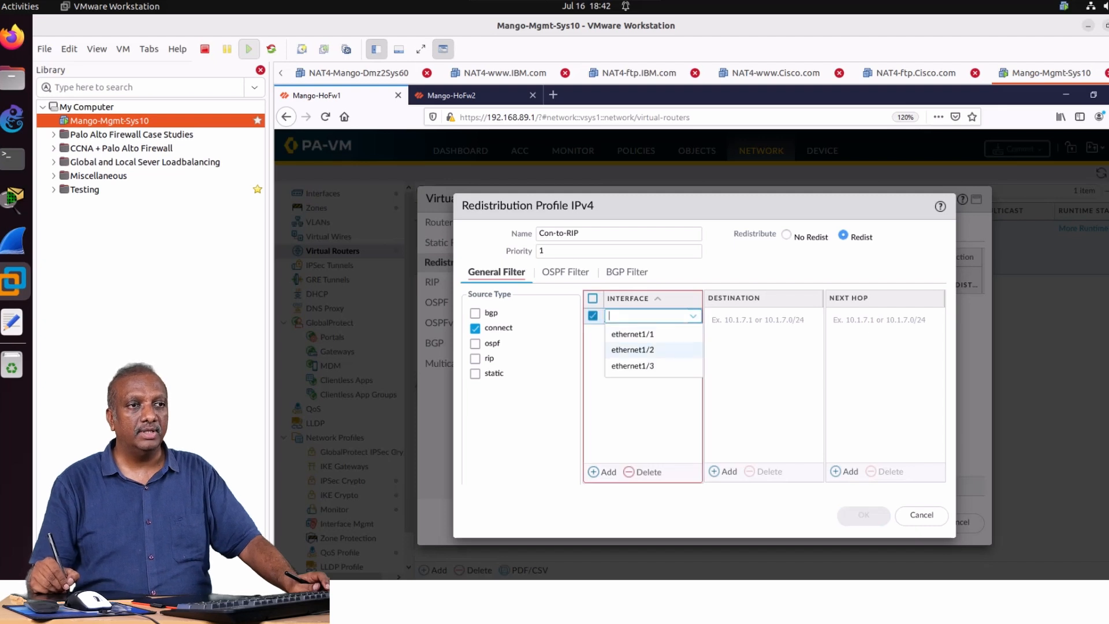
left_click(633, 349)
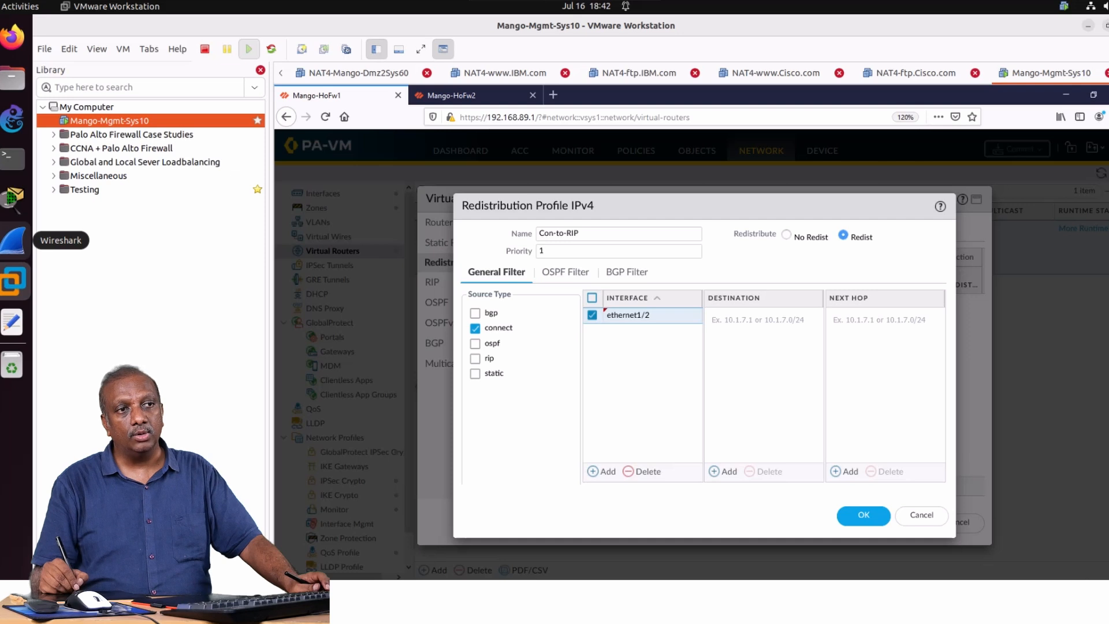
Circle ethernet1/2 in pink, tick connect and draw a line towards the Redistribute options, and clear the marks.
mouse_move(647, 301)
left_mouse_down()
mouse_move(591, 312)
mouse_move(630, 345)
mouse_move(679, 315)
mouse_move(658, 301)
left_mouse_up()
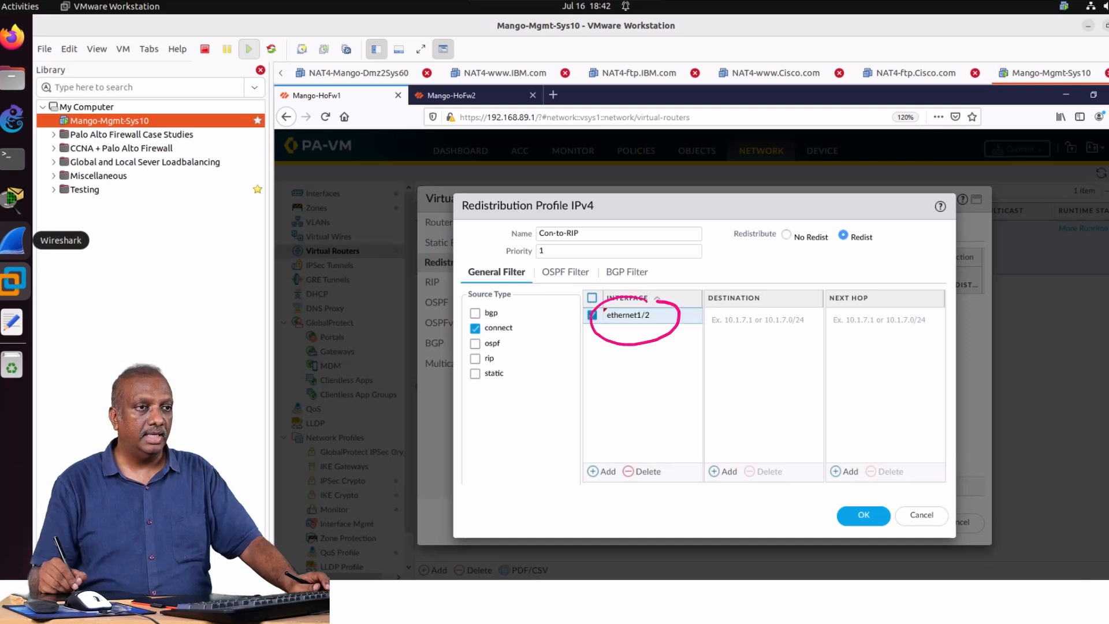
mouse_move(520, 329)
left_mouse_down()
mouse_move(576, 331)
mouse_move(696, 234)
mouse_move(820, 219)
left_mouse_up()
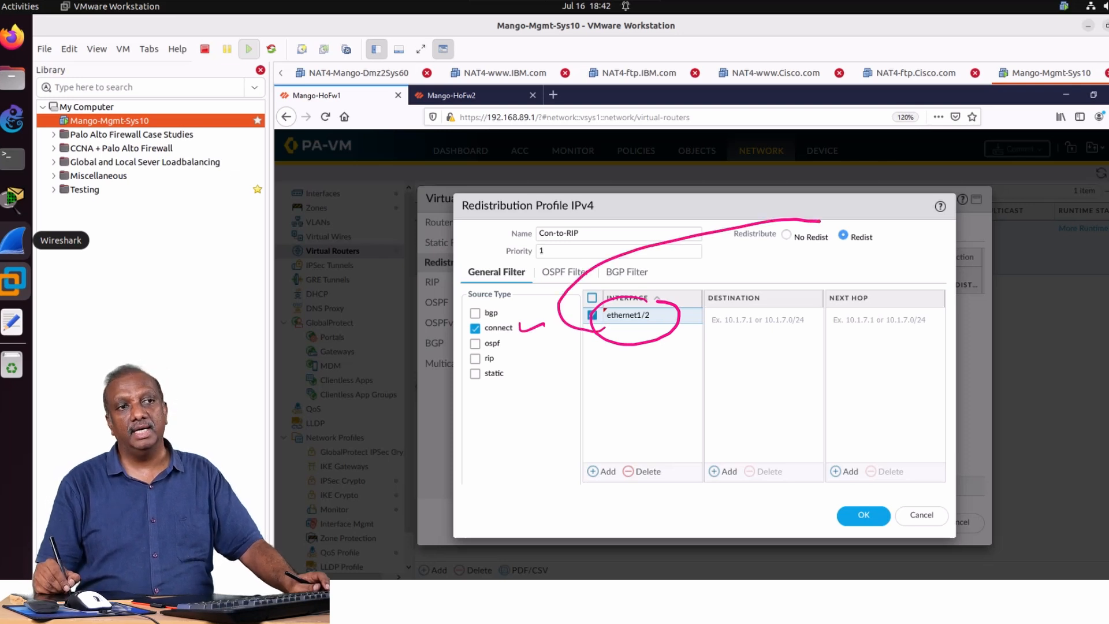
left_click_drag(639, 300, 652, 297)
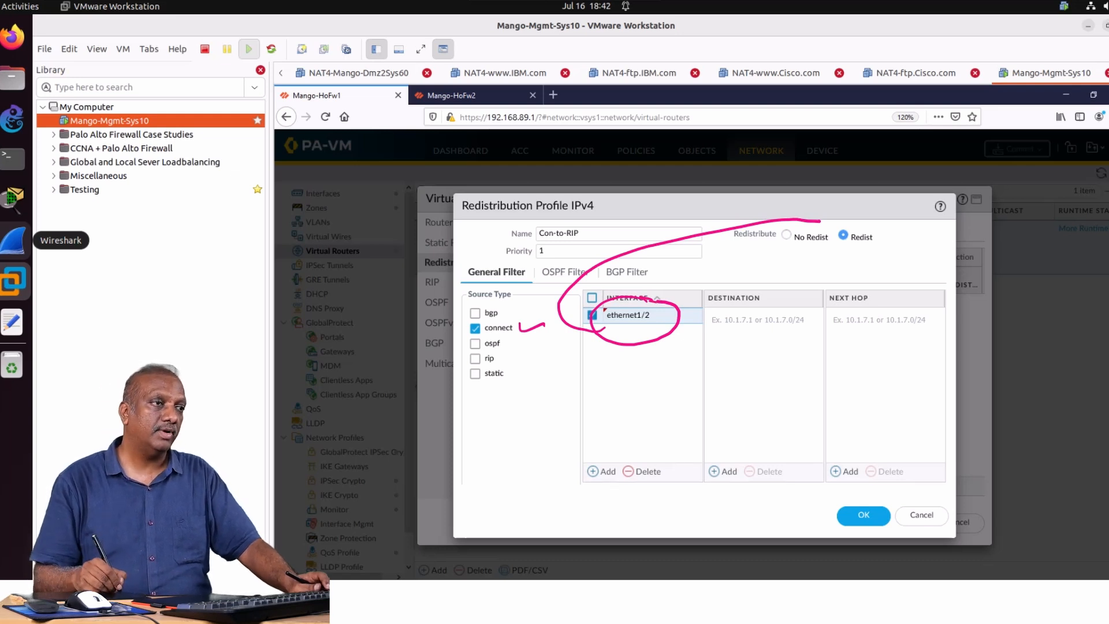
key("Escape")
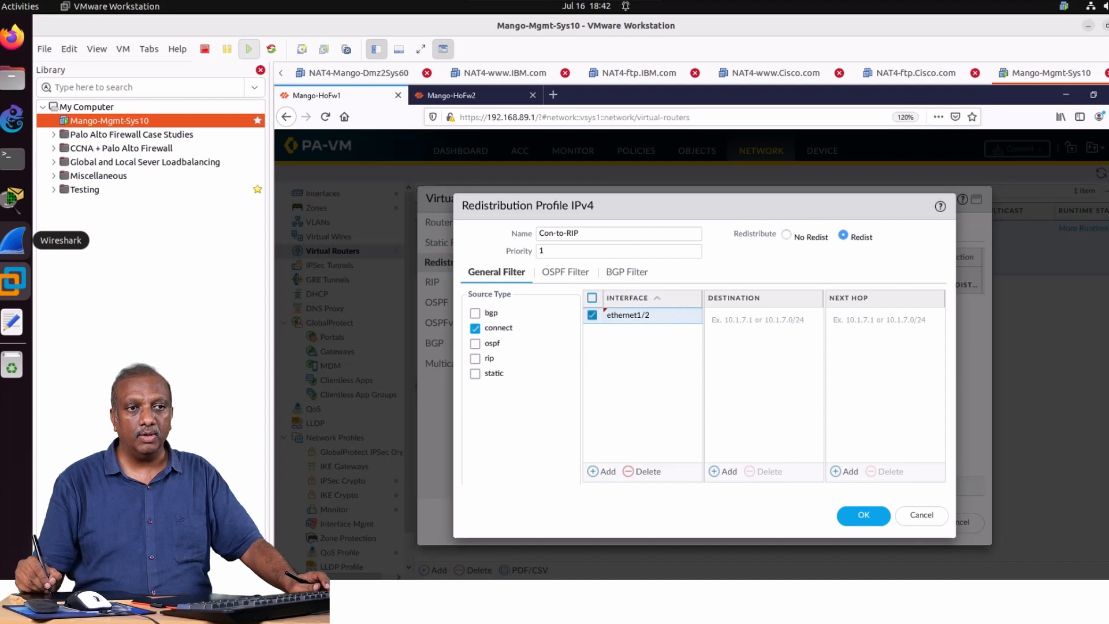
Save the redistribution profile and add Con-to-RIP as an export rule in the virtual router's RIP settings.
left_click(863, 515)
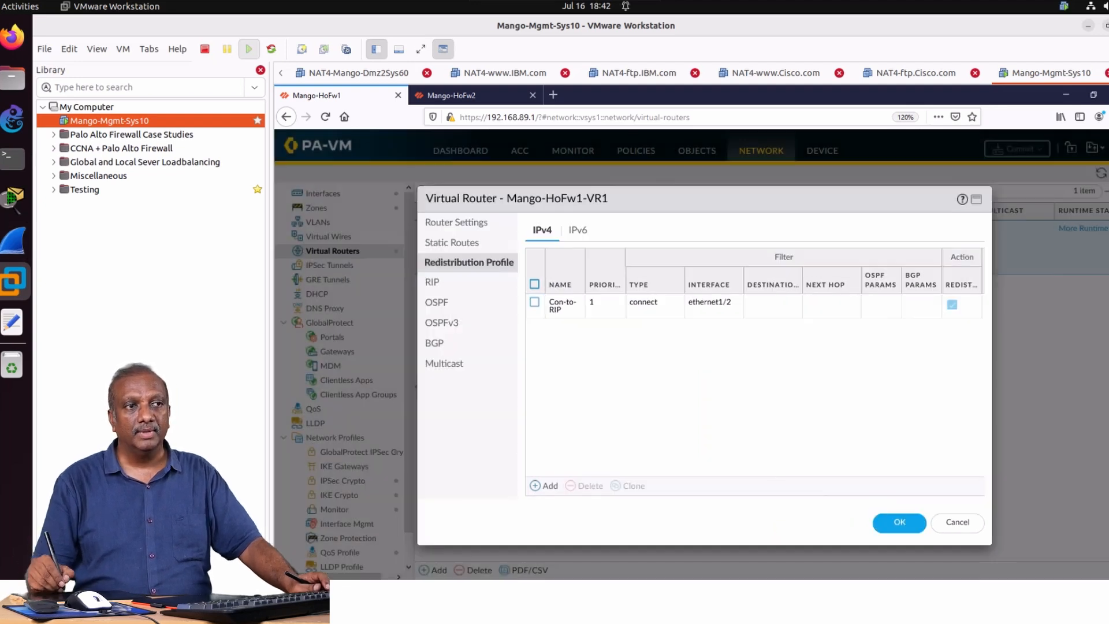
left_click(432, 282)
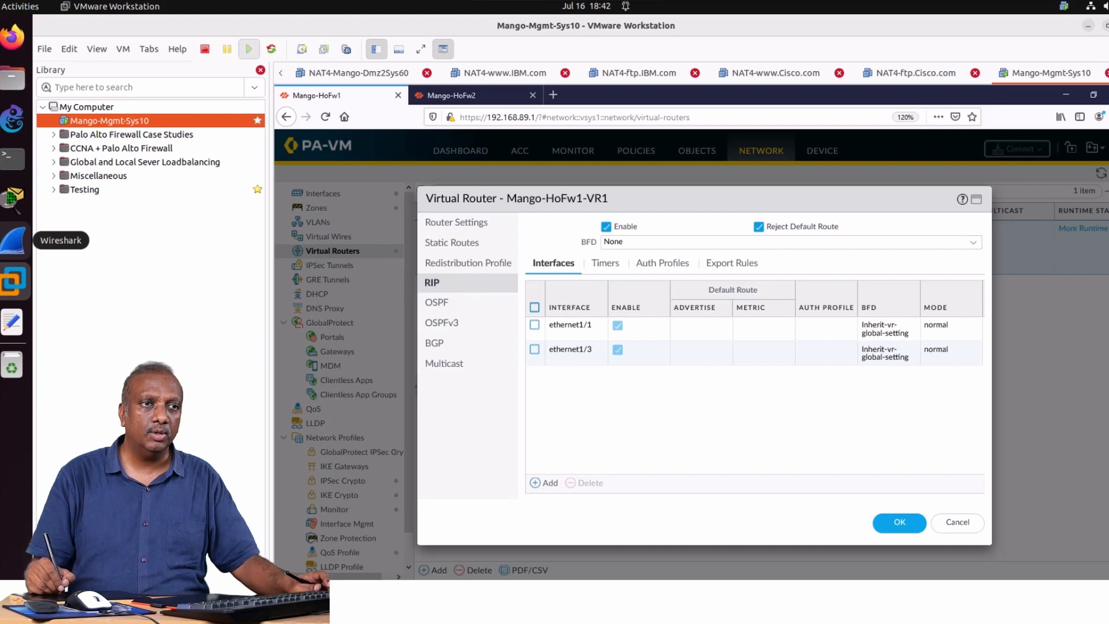
left_click(731, 264)
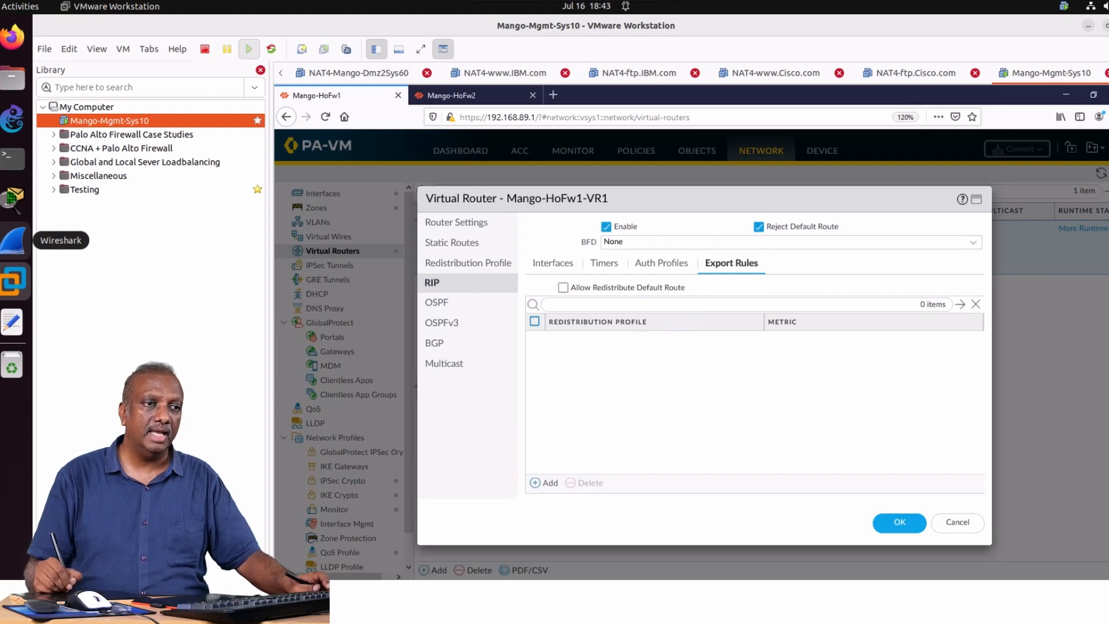
left_click(544, 483)
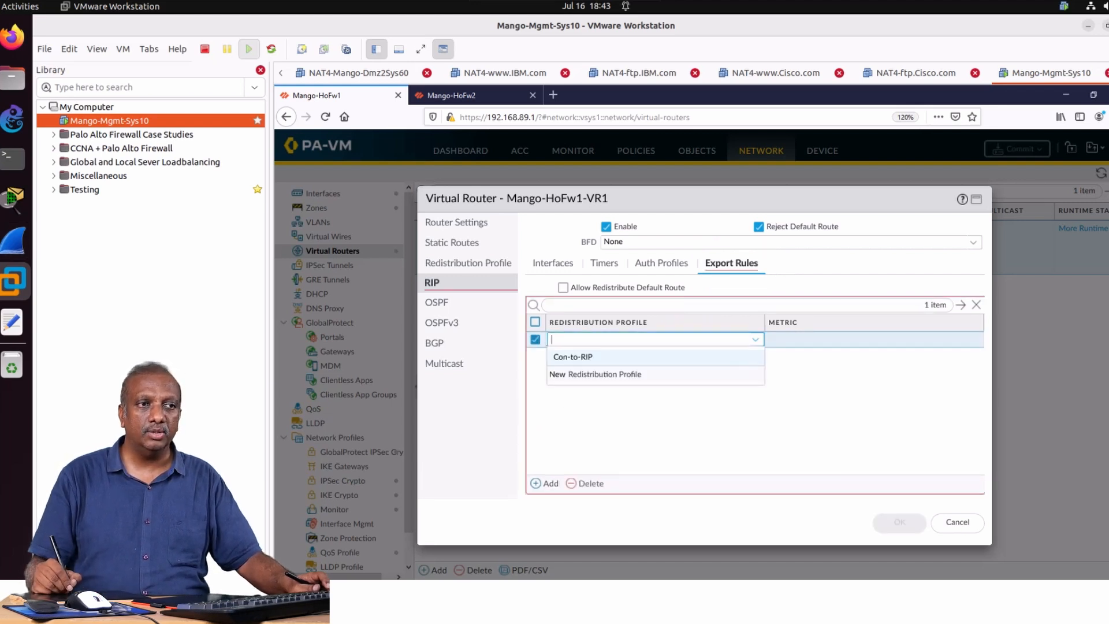
left_click(573, 357)
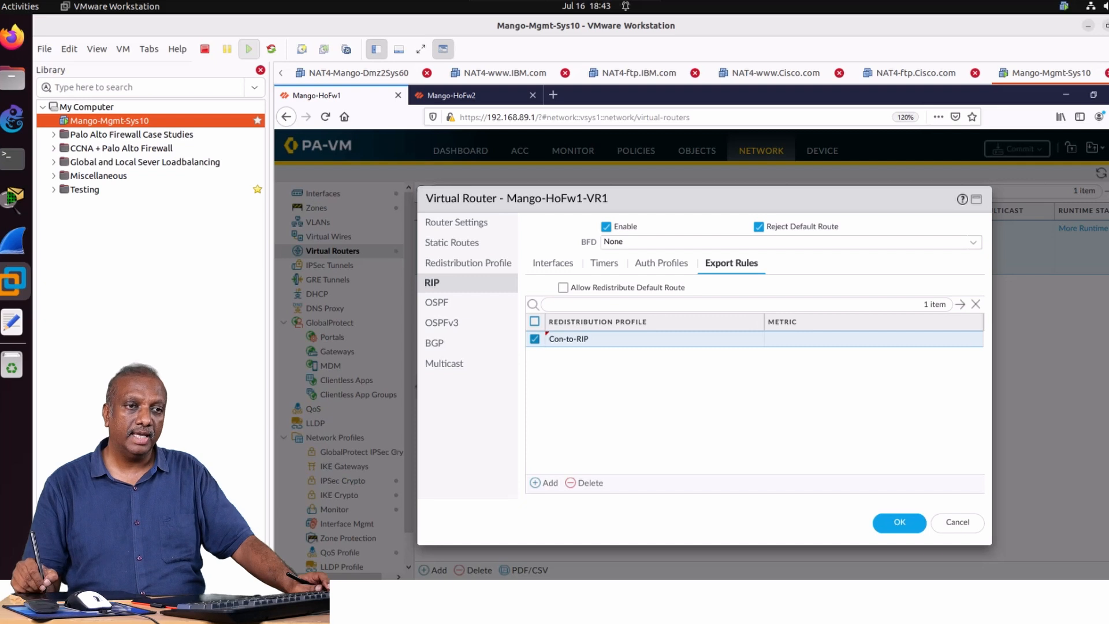
Save the Mango-HoFw1-VR1 virtual router settings and commit all changes on Mango-HoFw1.
left_click(899, 522)
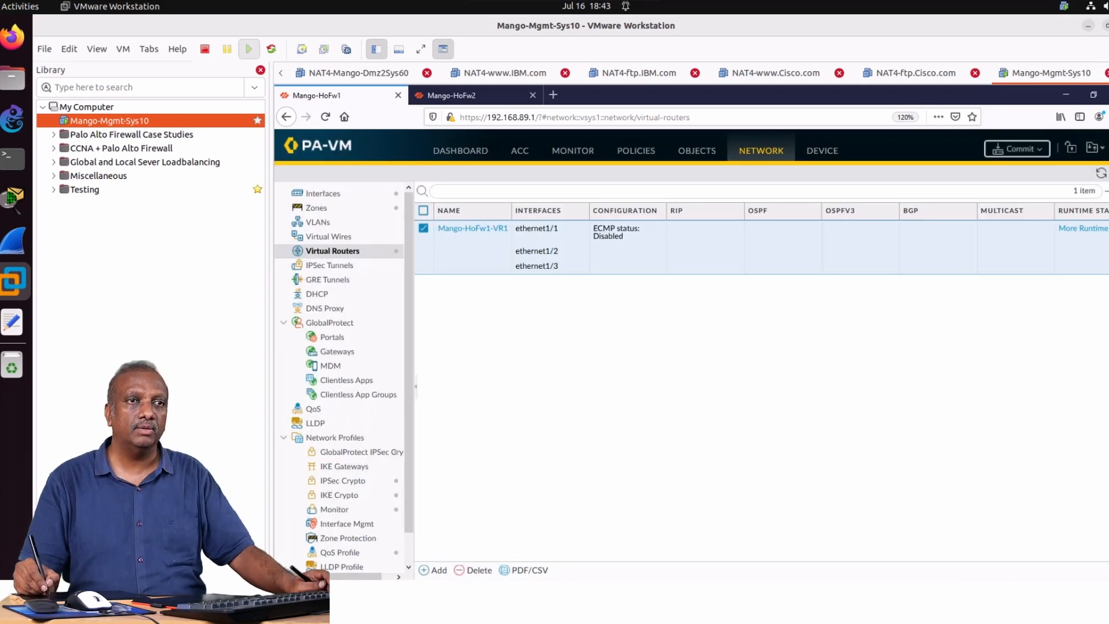
left_click(1017, 148)
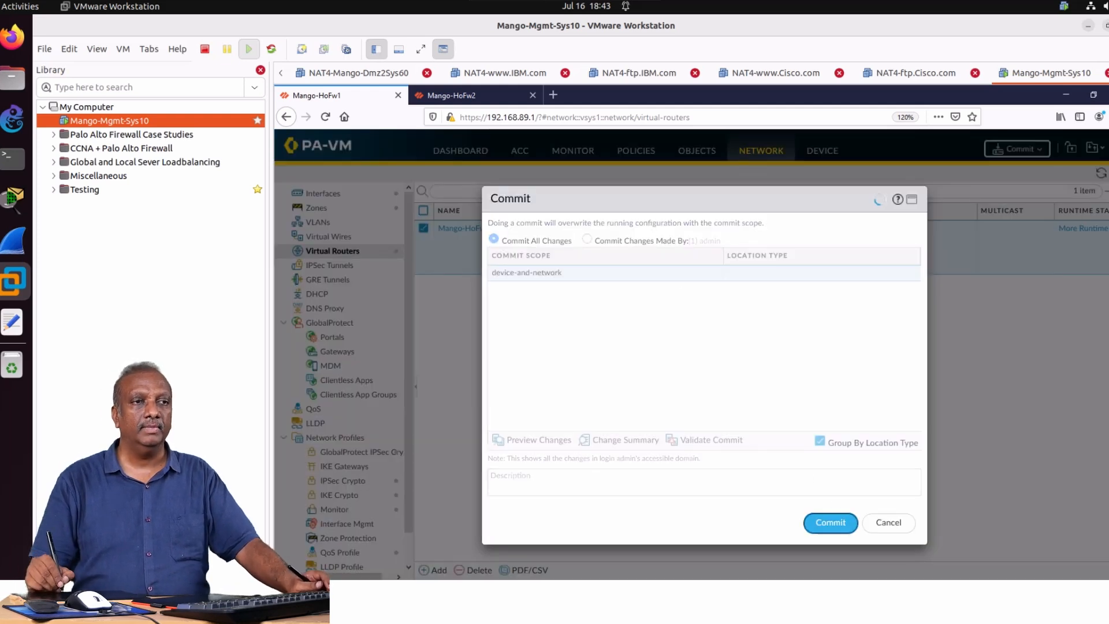
left_click(830, 522)
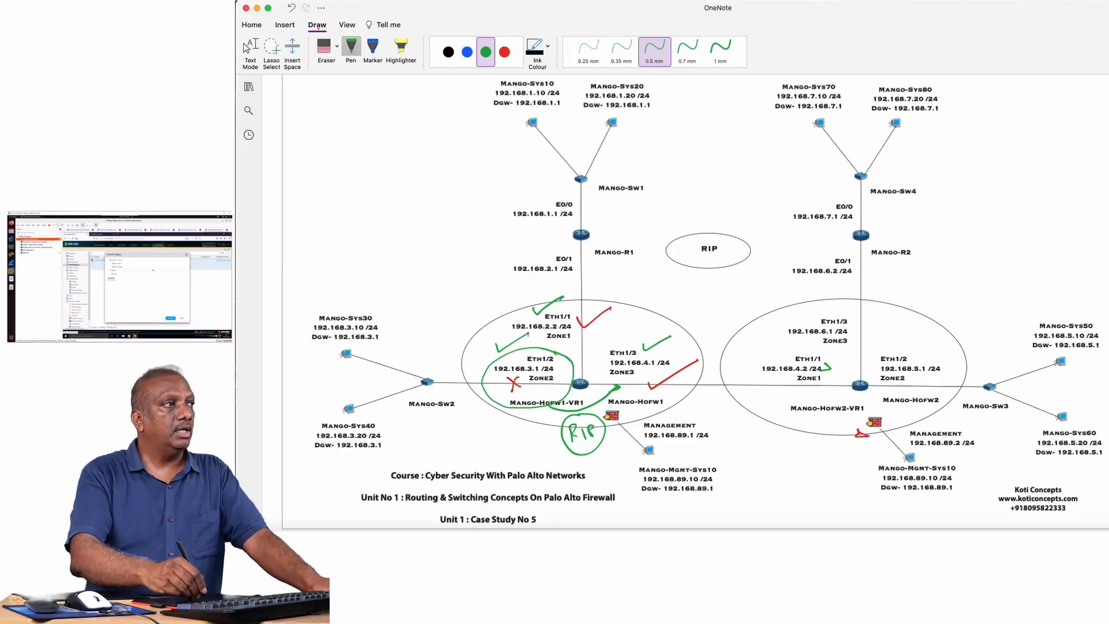
Erase the green and red ink marks around Mango-HoFw1 on the network diagram, including the circled RIP note.
left_click(468, 53)
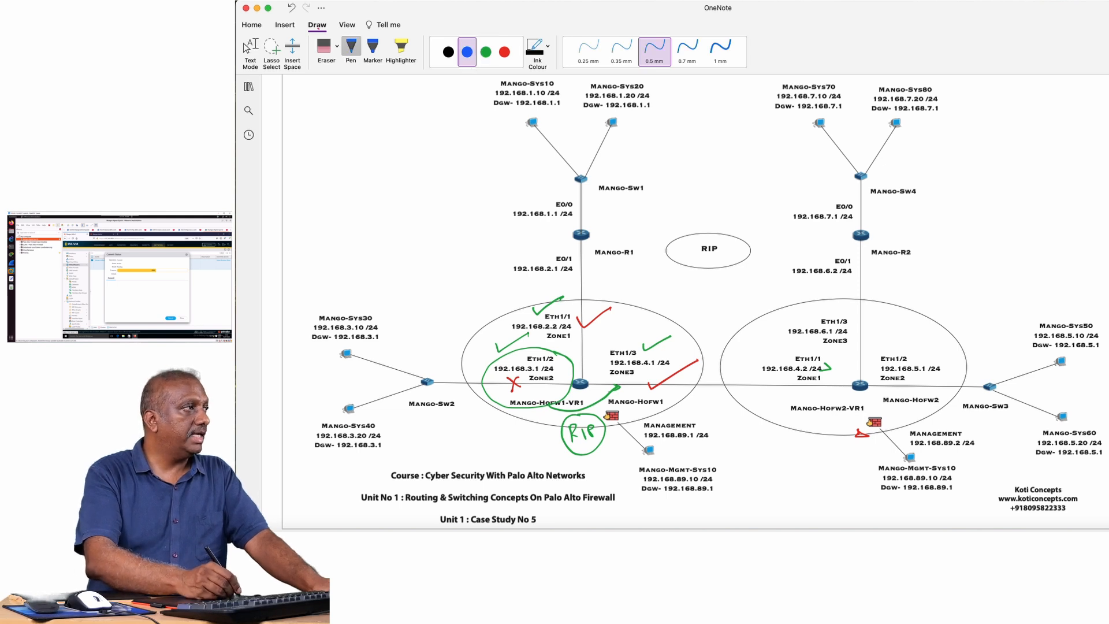
left_click(337, 46)
left_click(360, 104)
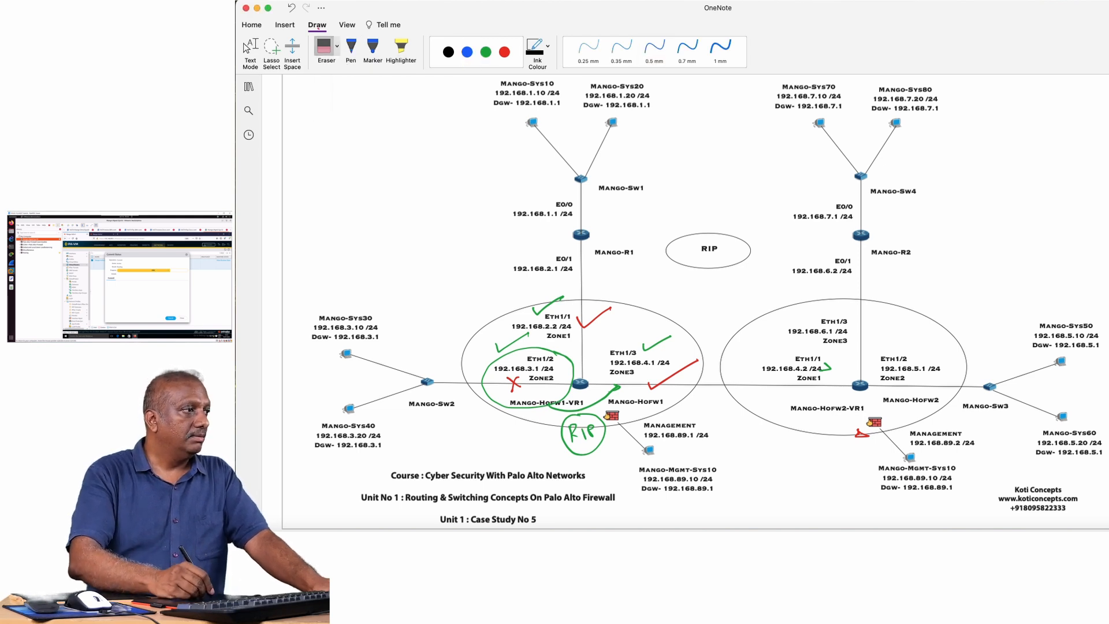
mouse_move(546, 308)
left_mouse_down()
mouse_move(513, 384)
mouse_move(594, 318)
mouse_move(656, 345)
mouse_move(674, 375)
left_mouse_up()
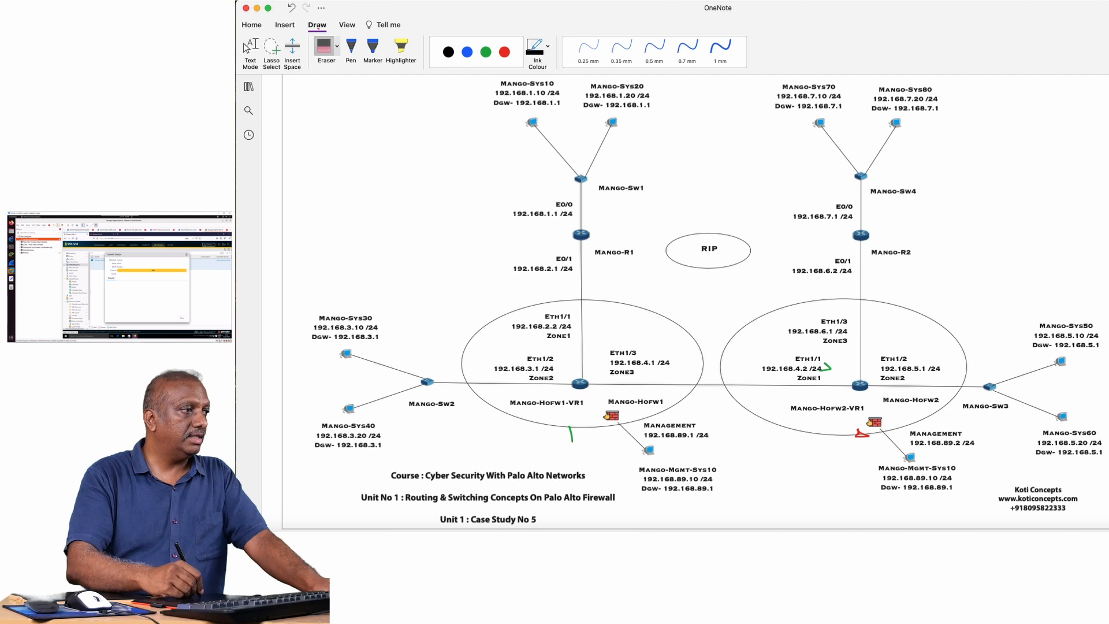
left_click_drag(566, 432, 575, 434)
In blue, tick Mango-R1, circle Eth1/2 and Eth1/3 of Mango-HoFw1, and write a circled R beside Mango-R1.
left_click(467, 53)
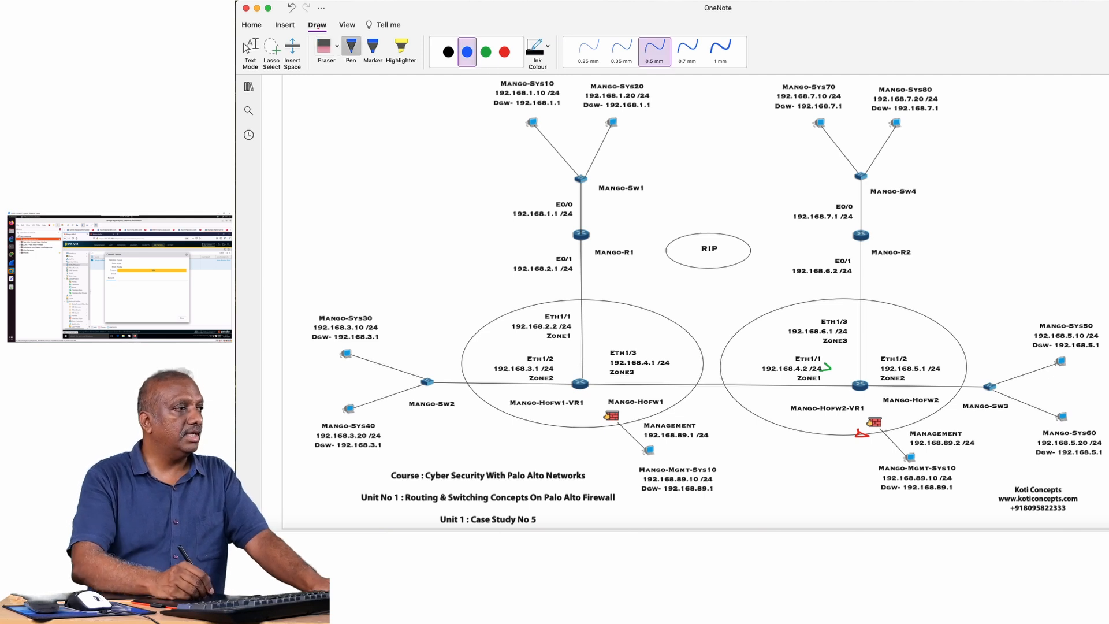
left_click_drag(605, 225, 649, 216)
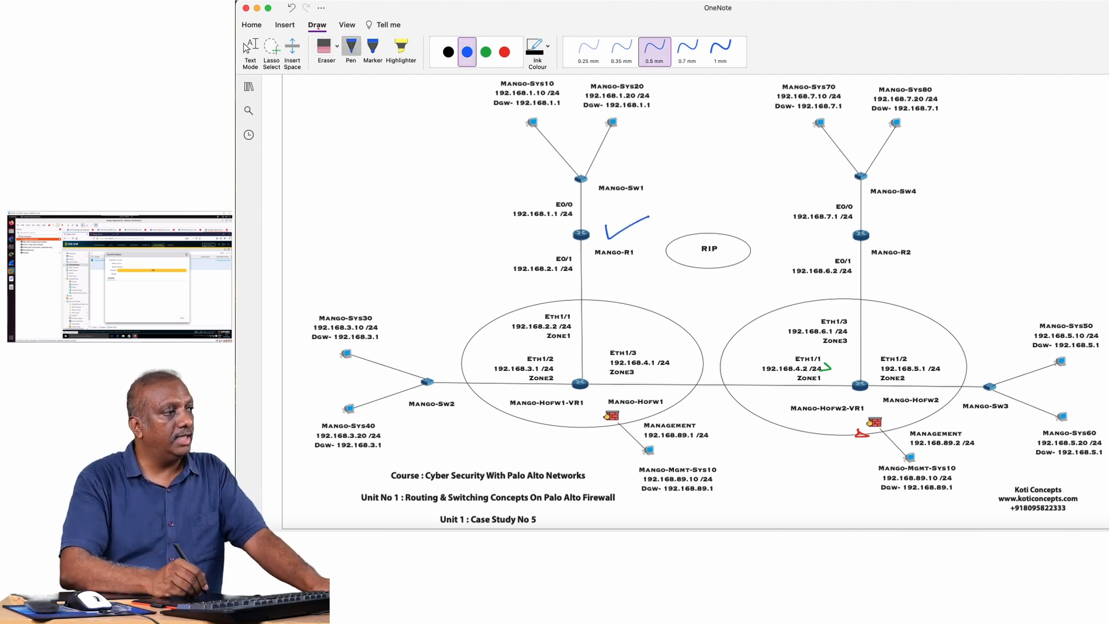
mouse_move(550, 349)
left_mouse_down()
mouse_move(527, 346)
mouse_move(479, 399)
mouse_move(567, 393)
mouse_move(556, 350)
left_mouse_up()
mouse_move(641, 335)
left_mouse_down()
mouse_move(648, 399)
mouse_move(645, 334)
left_mouse_up()
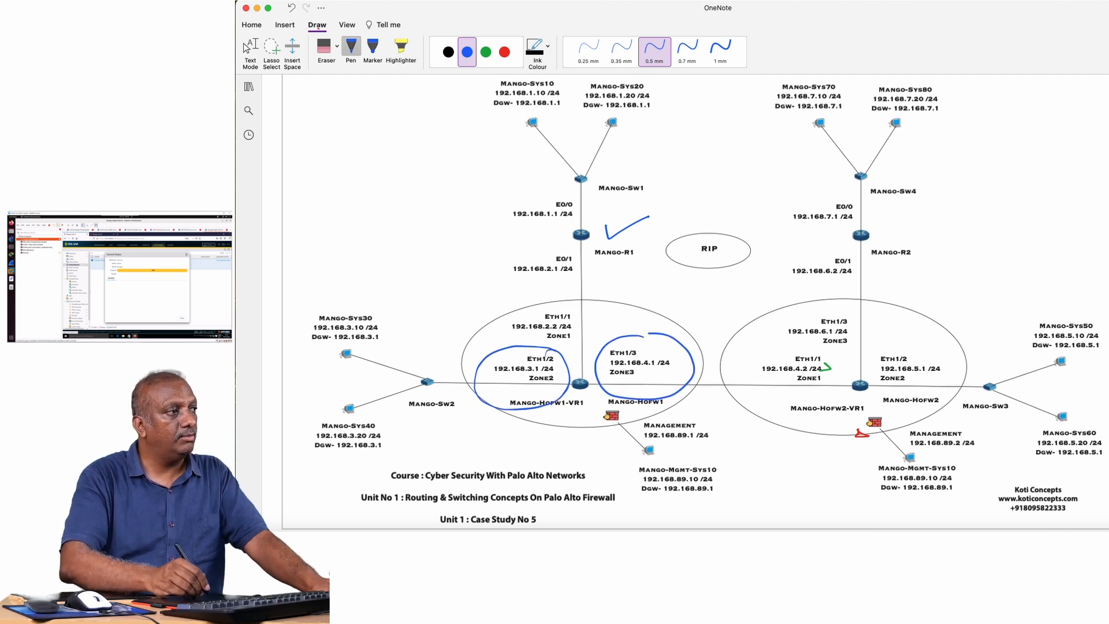
mouse_move(495, 237)
left_mouse_down()
mouse_move(498, 251)
mouse_move(505, 225)
mouse_move(491, 224)
left_mouse_up()
In green, circle the Mango-HoFw1-VR1 router and the Mango-Sw1 network, and write an R above the virtual router.
left_click(486, 52)
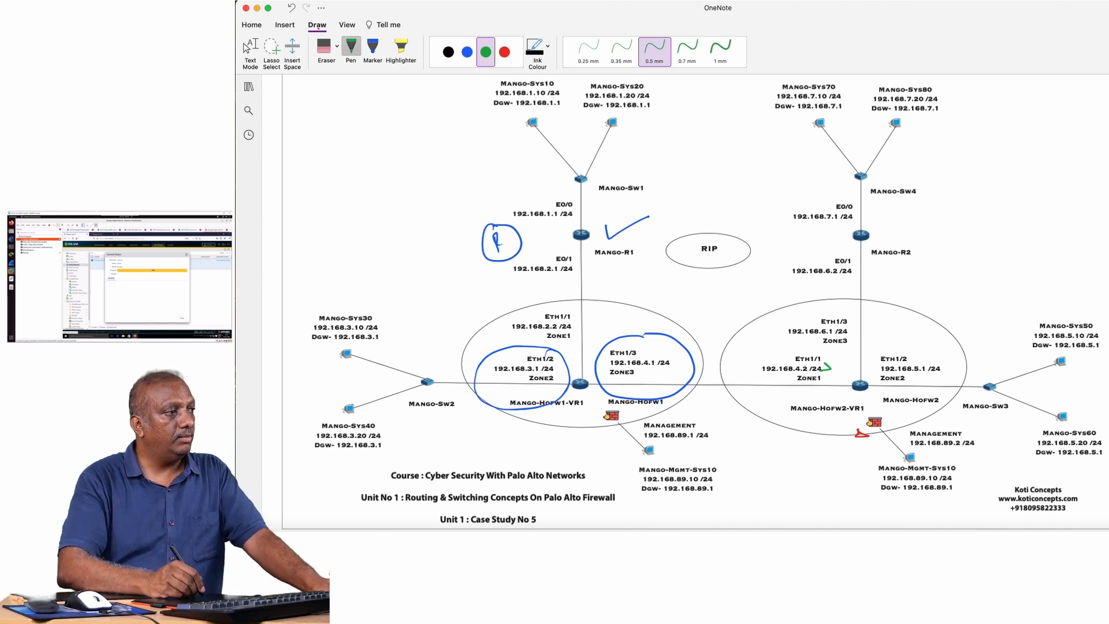
mouse_move(584, 368)
left_mouse_down()
mouse_move(577, 406)
mouse_move(601, 373)
left_mouse_up()
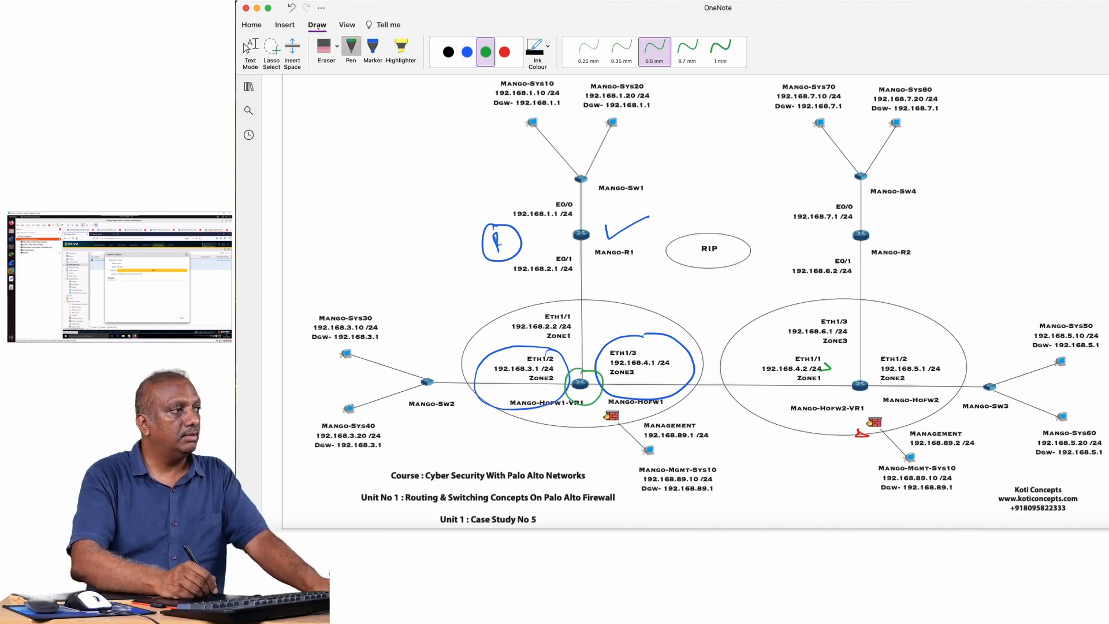
mouse_move(549, 229)
left_mouse_down()
mouse_move(635, 131)
mouse_move(546, 230)
left_mouse_up()
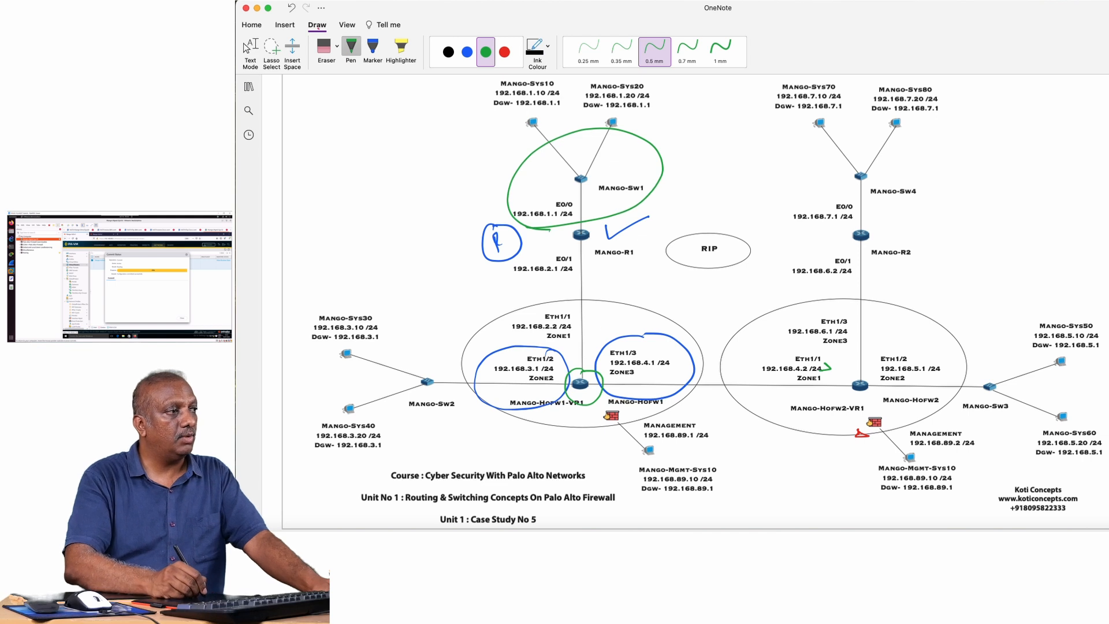
mouse_move(604, 338)
left_mouse_down()
mouse_move(605, 319)
mouse_move(617, 335)
left_mouse_up()
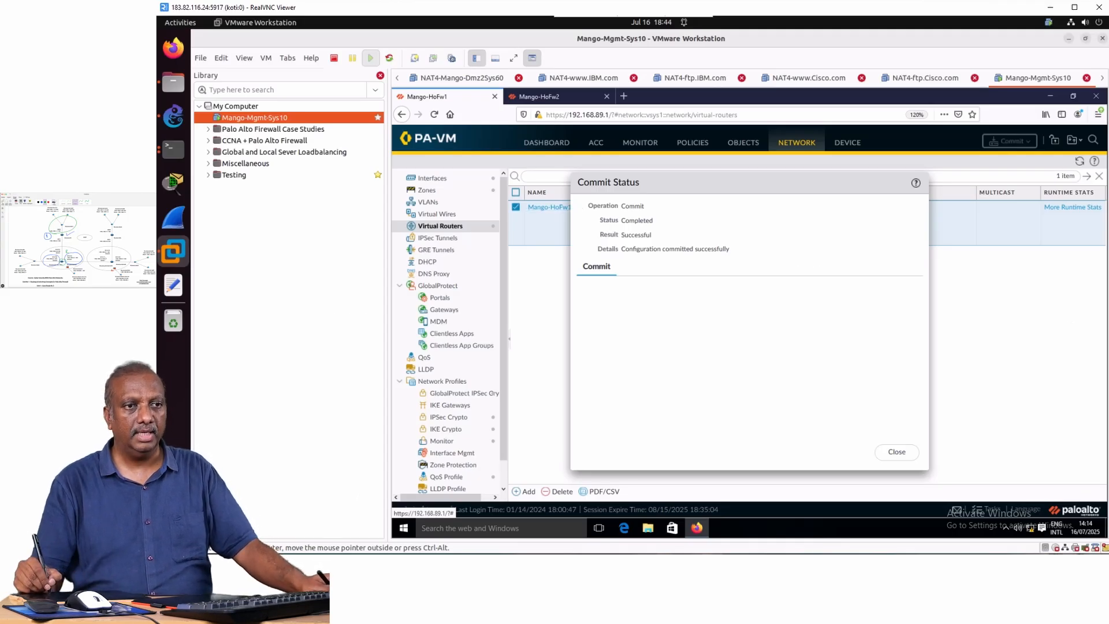
Close the commit status and switch to the Terminal window, circling Activities and the terminal in pink and clearing each mark.
left_click(896, 451)
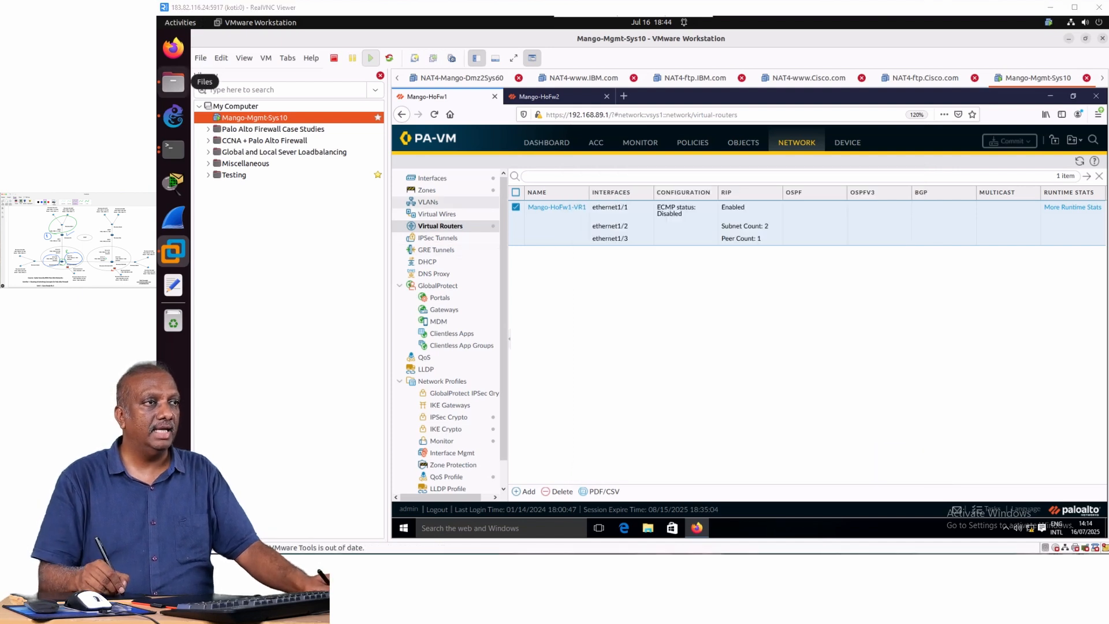
left_click_drag(190, 11, 171, 18)
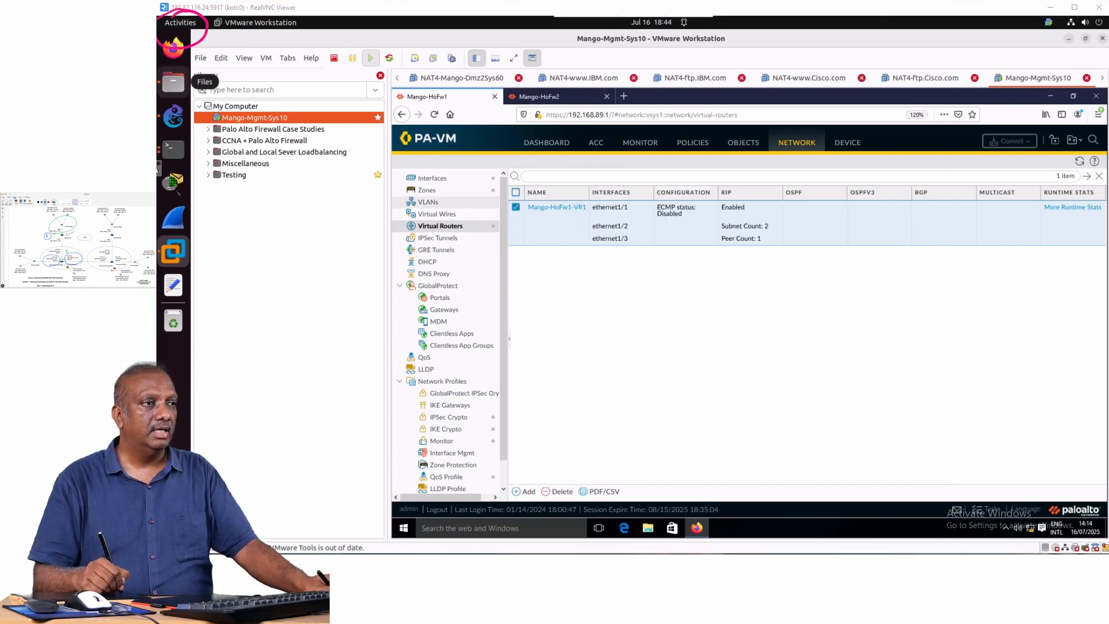
key("Escape")
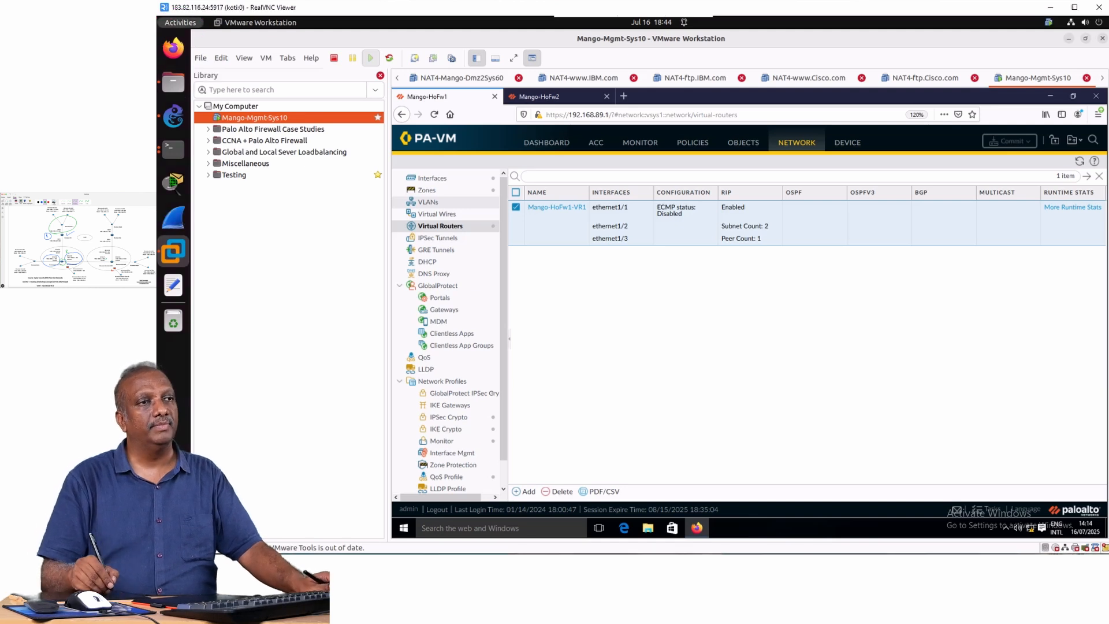
left_click(180, 23)
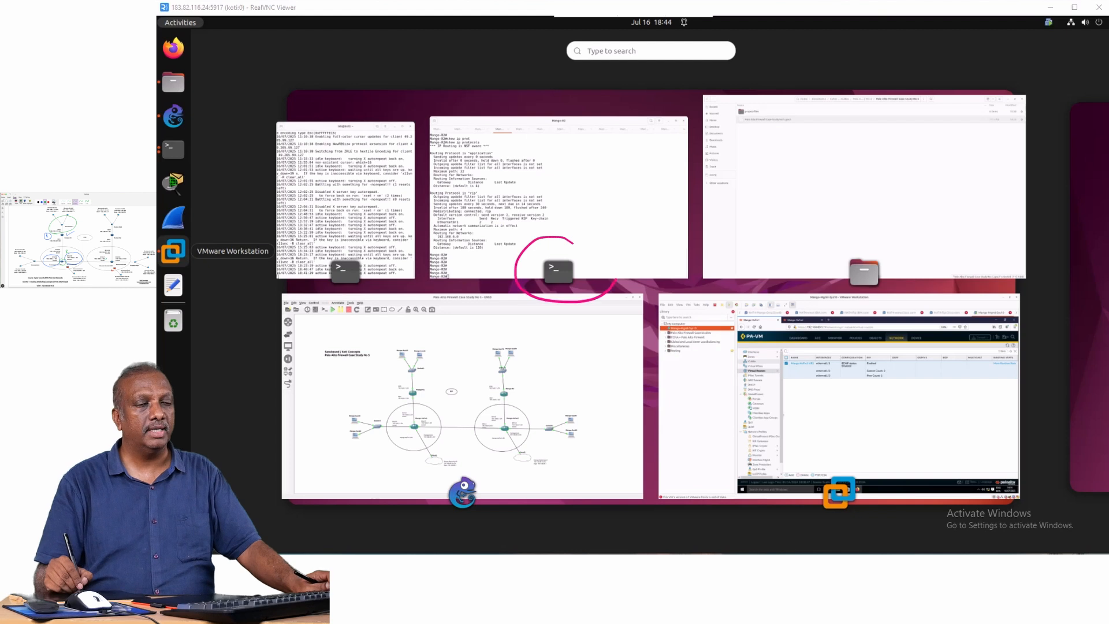
left_click_drag(616, 280, 549, 237)
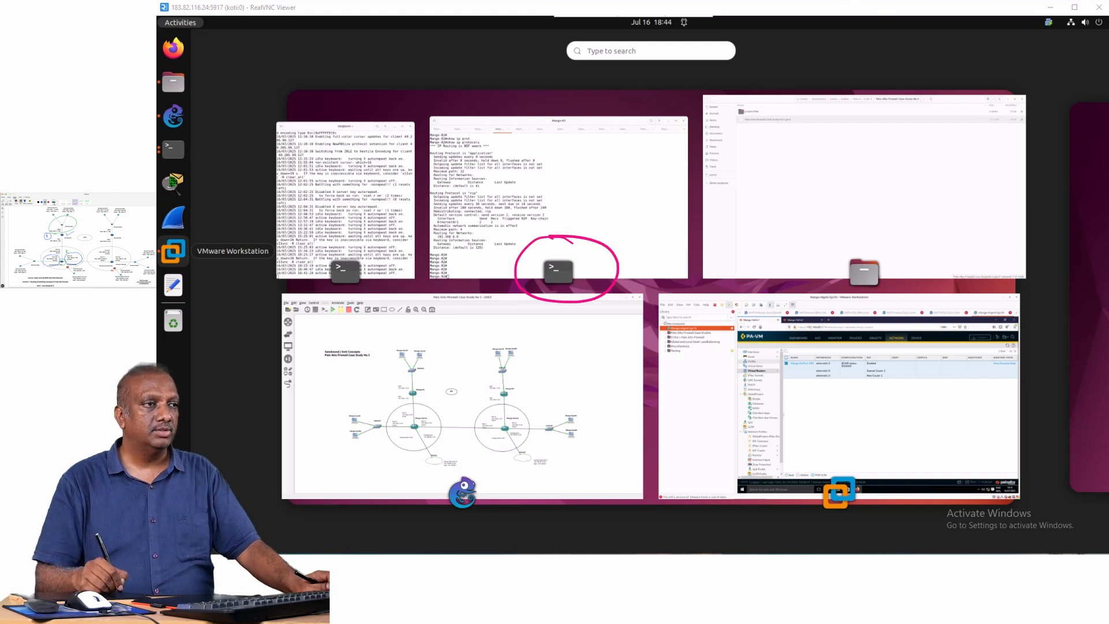
key("Escape")
left_click(558, 231)
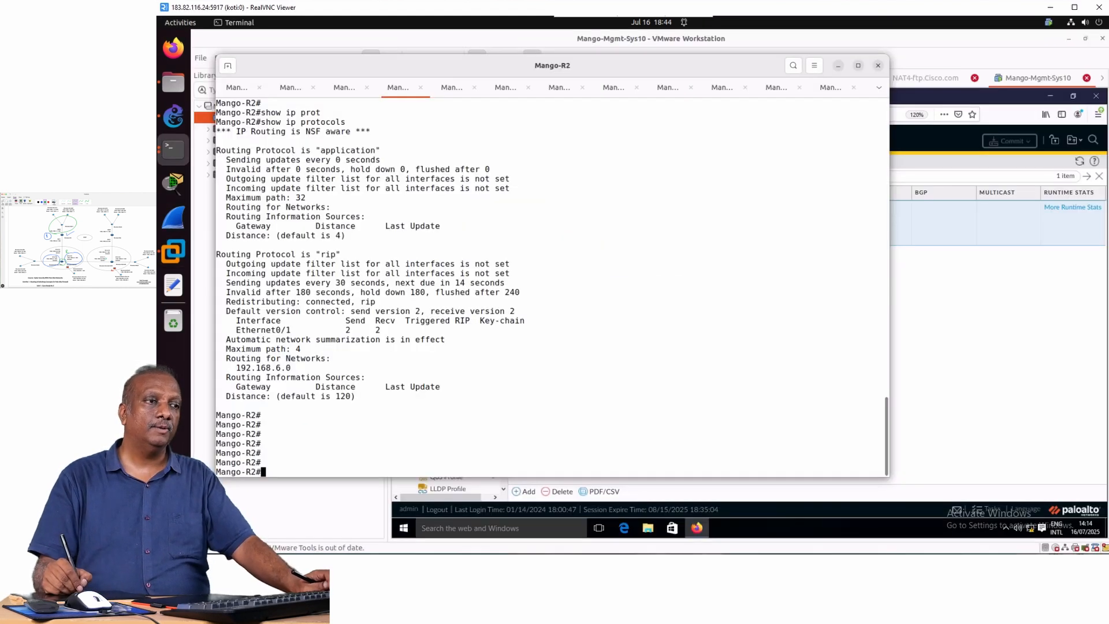
Switch to the Mango-R1 console and display its IP routing table with show ip route.
left_click(879, 87)
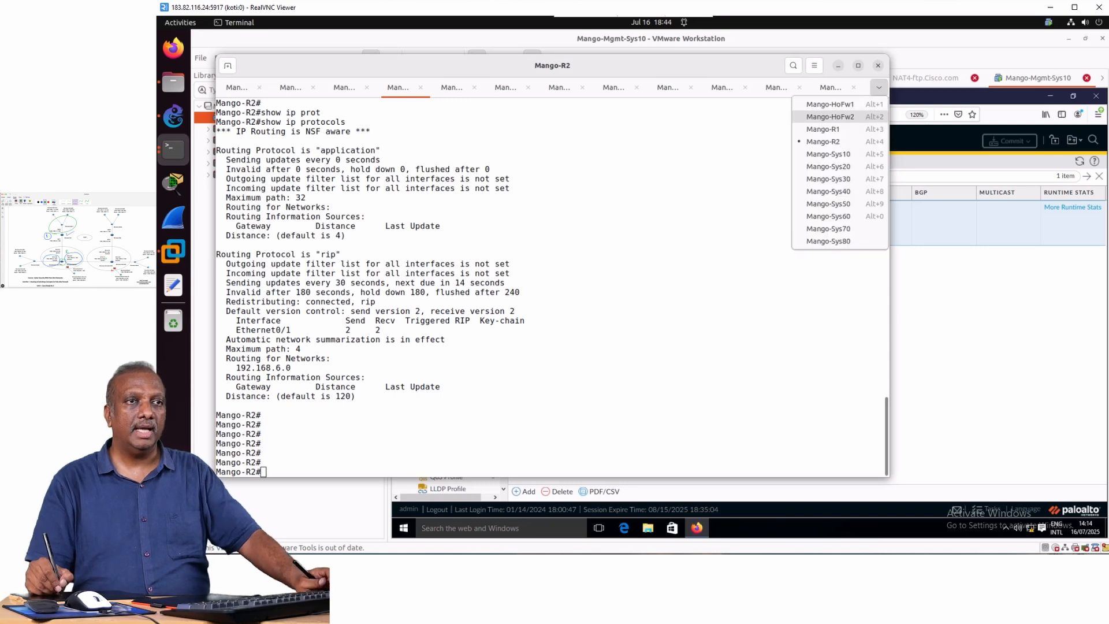
left_click(823, 129)
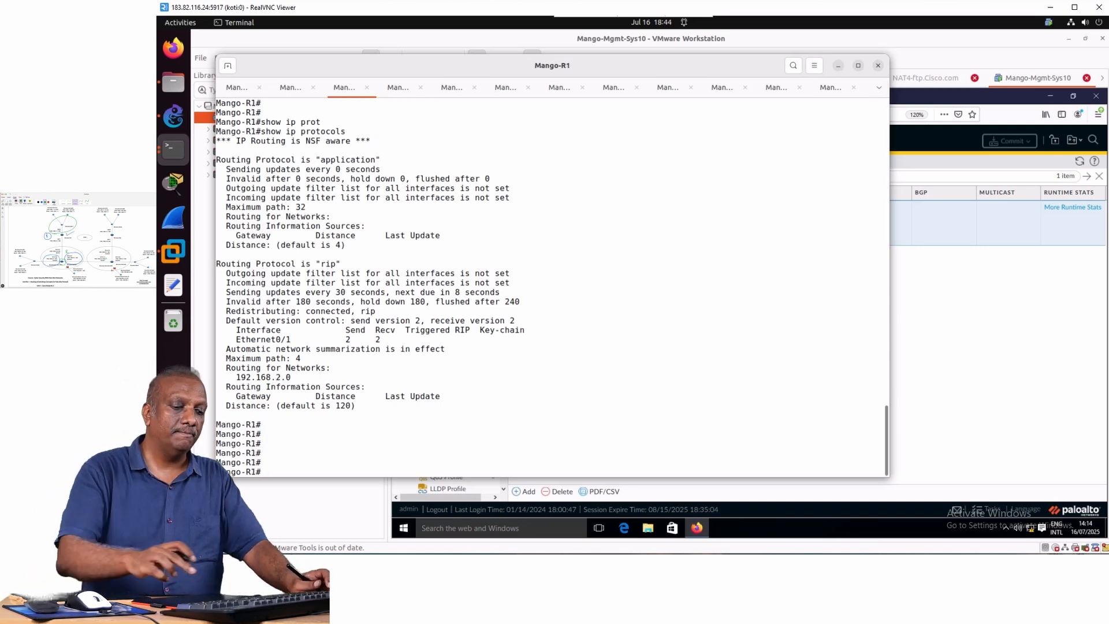
key("Return")
key("Return")
key("Return")
key("Return")
key("Return")
key("Return")
key("Return")
key("Return")
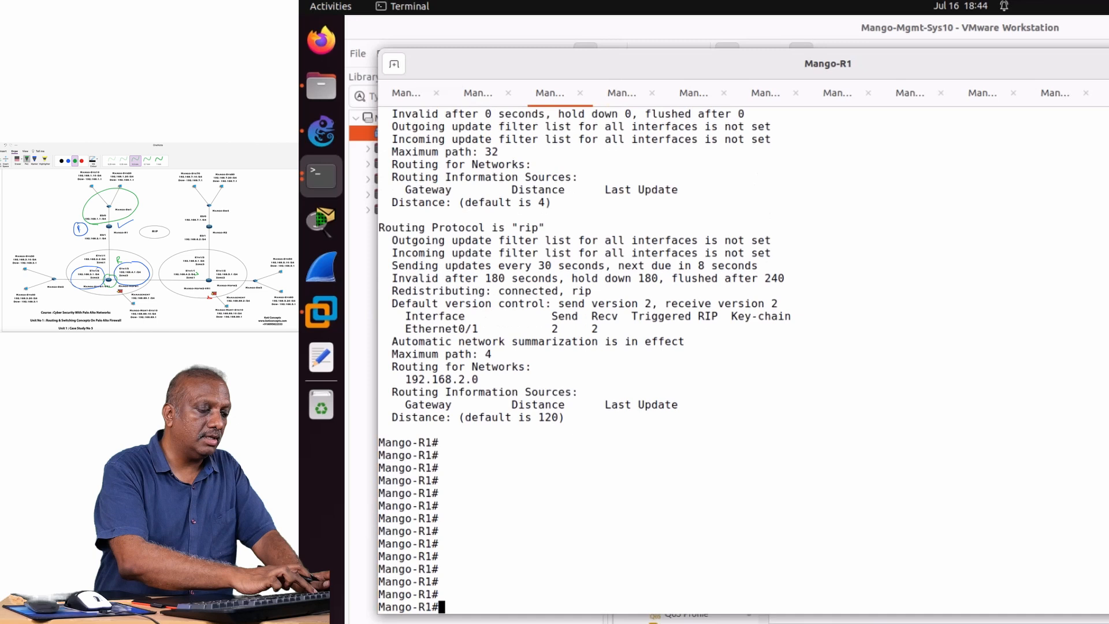
type("show")
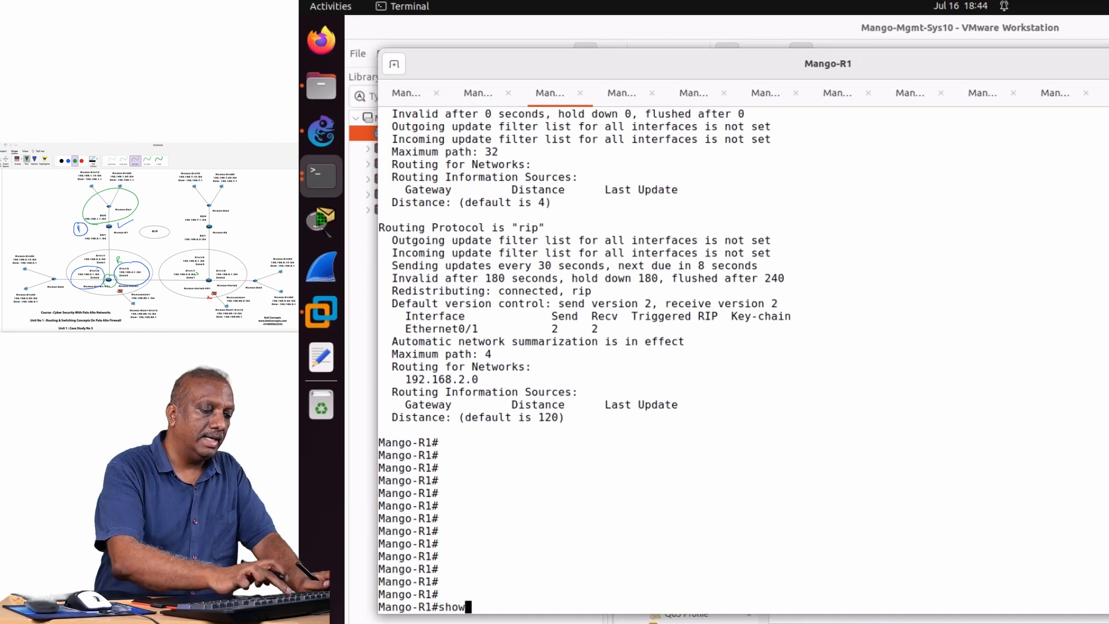
type(" ip ro")
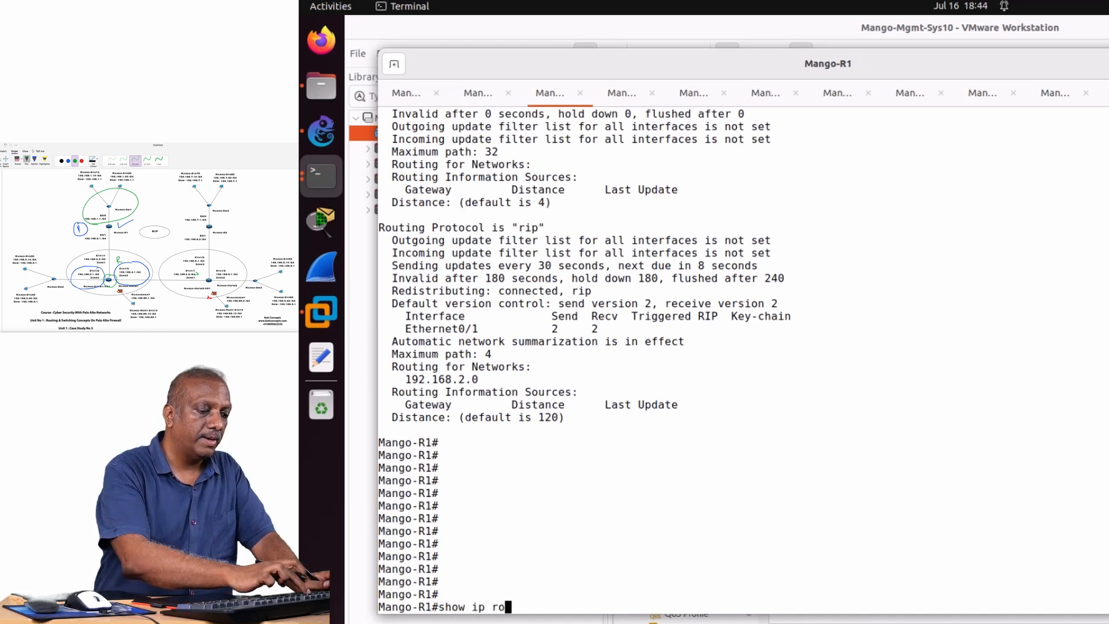
type("ute")
key("Return")
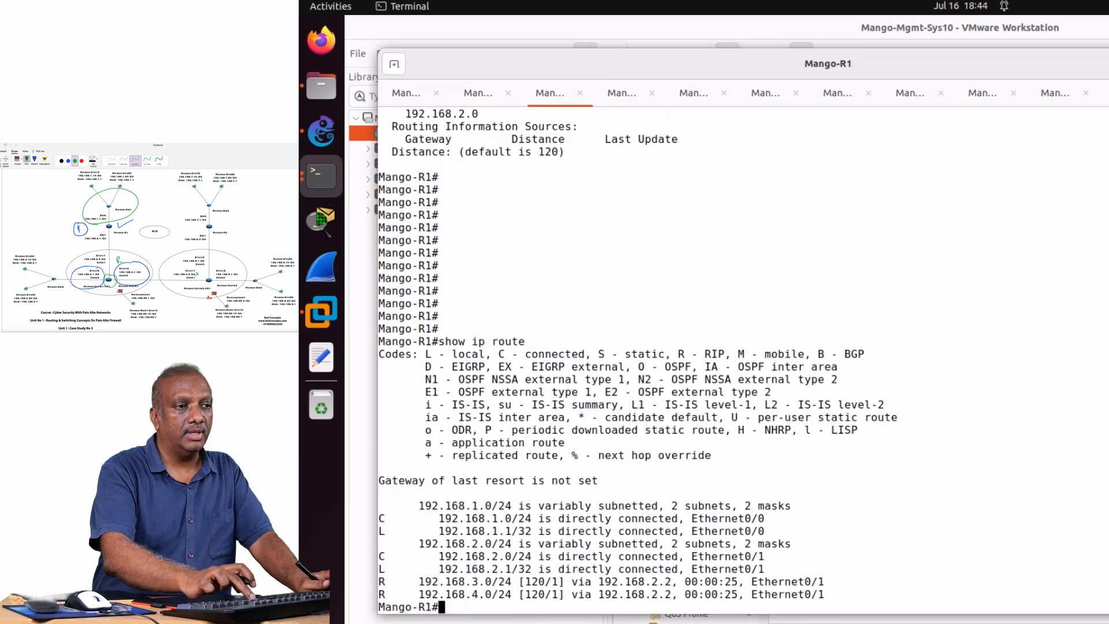
key("Return")
key("Return")
key("Return")
key("Return")
key("Return")
key("Return")
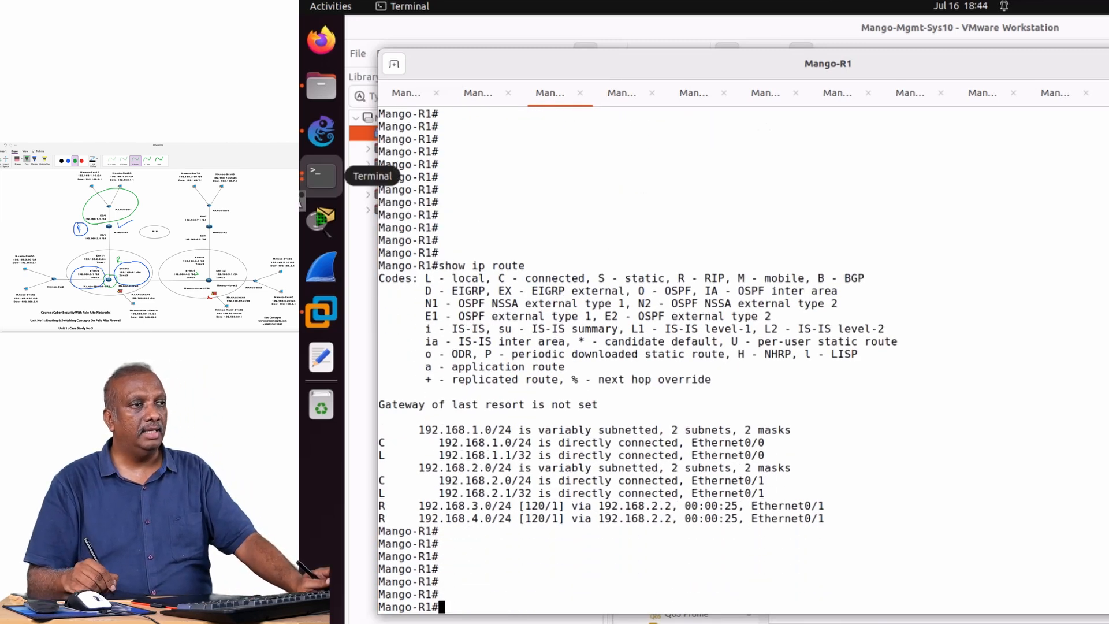
Tick the 192.168.3.0/24 and 192.168.4.0/24 routes in pink, circle their R codes, and clear the marks.
left_click_drag(418, 254, 450, 200)
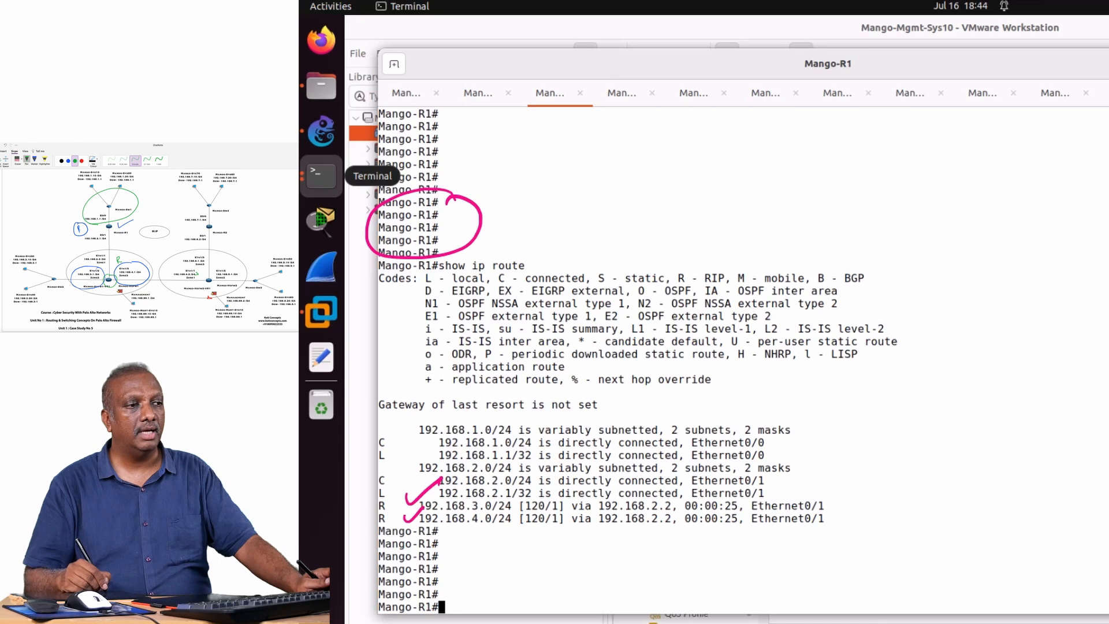
left_click_drag(367, 527, 393, 530)
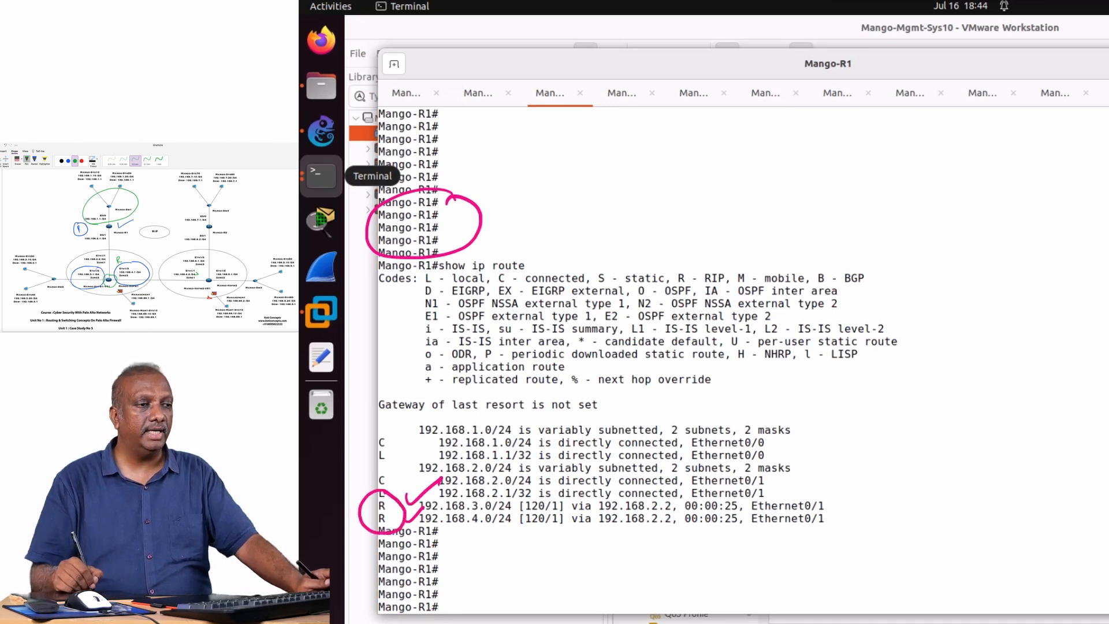
key("Escape")
Display only the RIP routes on Mango-R1 with show ip route rip.
key("Up")
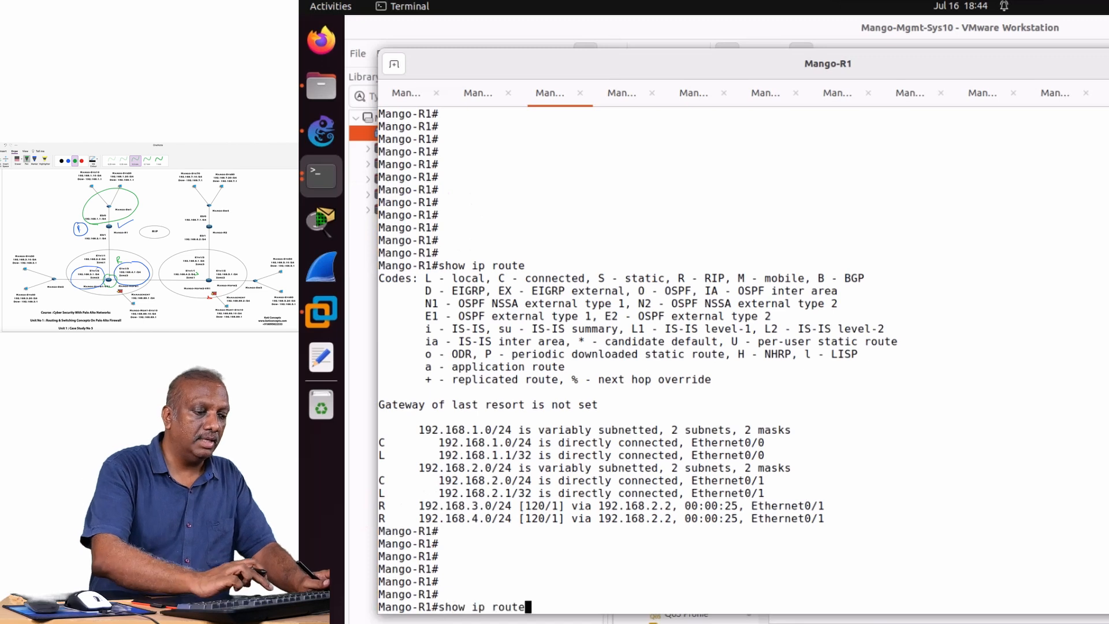
type("rip")
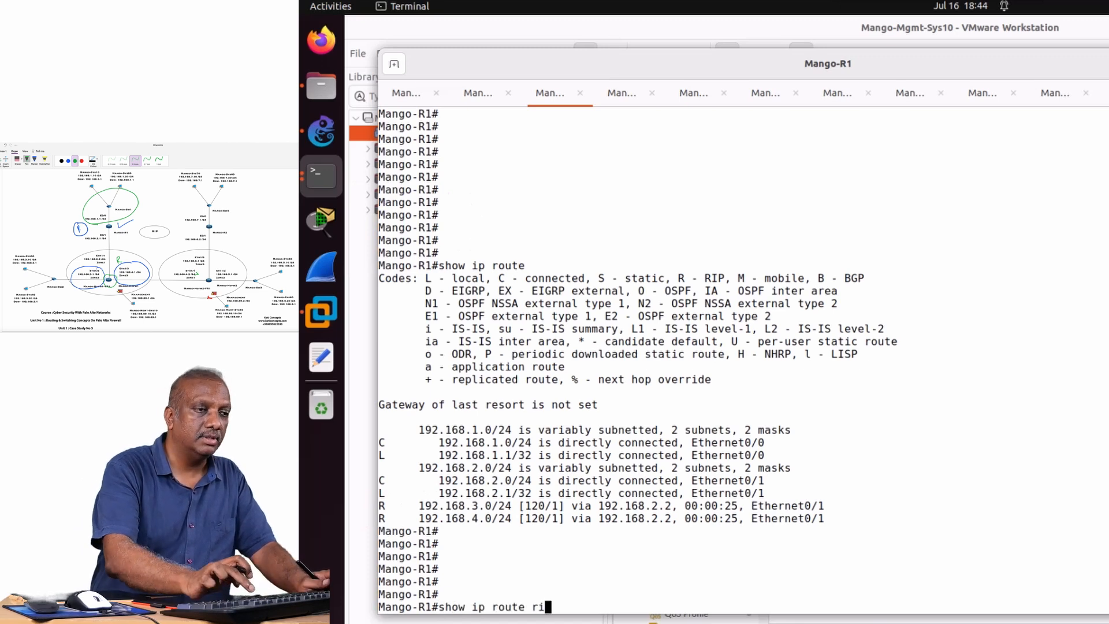
key("Return")
key("Return")
key("Return")
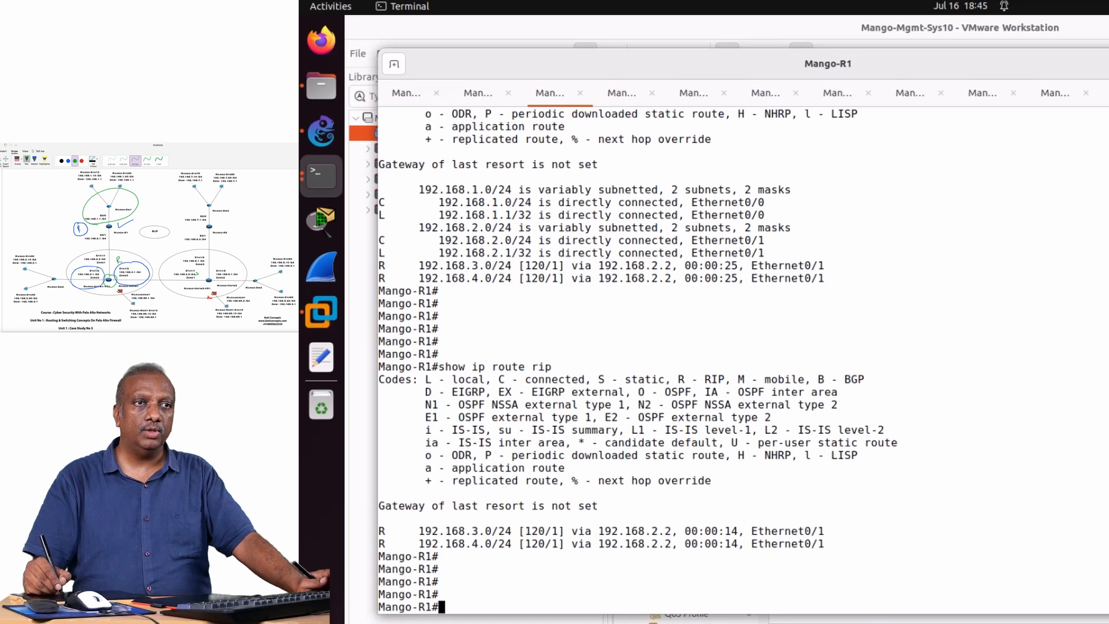
Switch to the Mango-HoFw1 console and log in as admin with the account password.
key("alt+1")
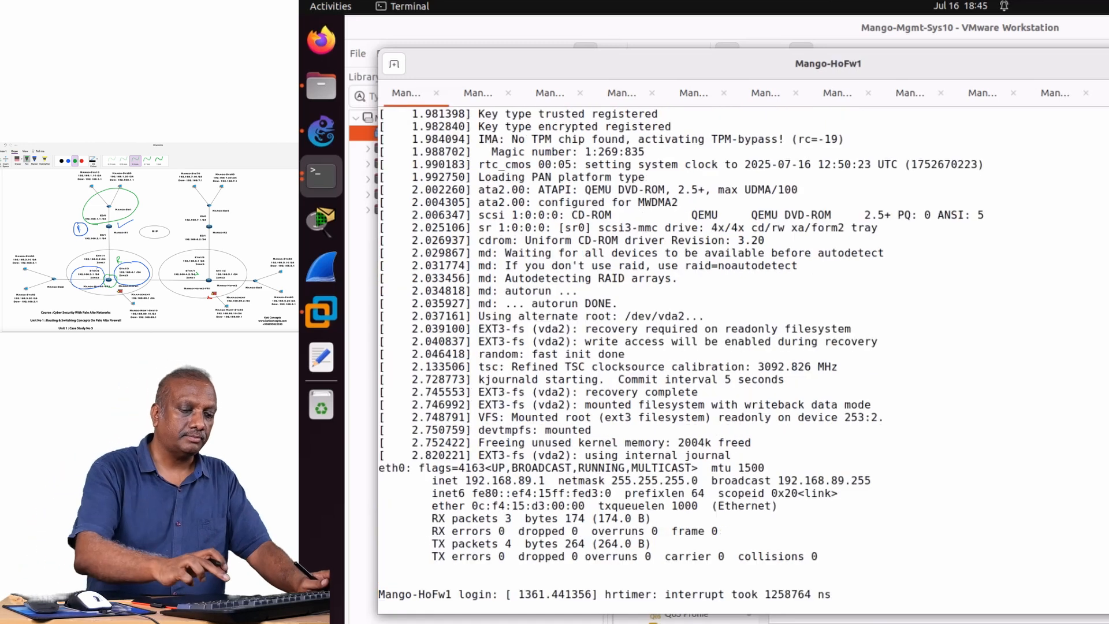
key("Return")
key("Return")
key("Return")
type("admin")
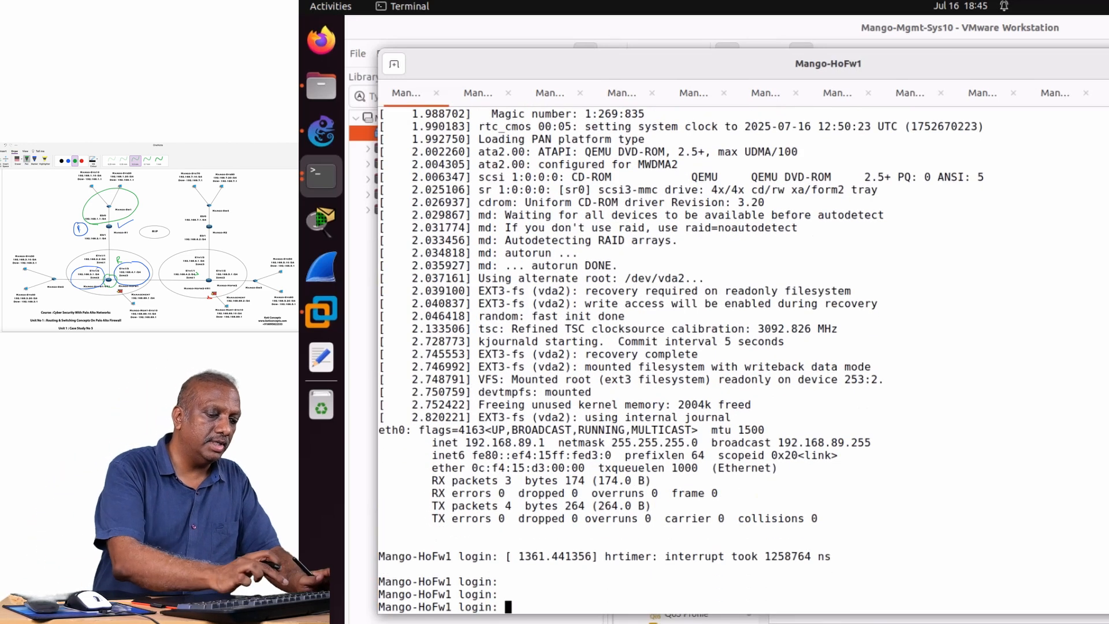
key("Return")
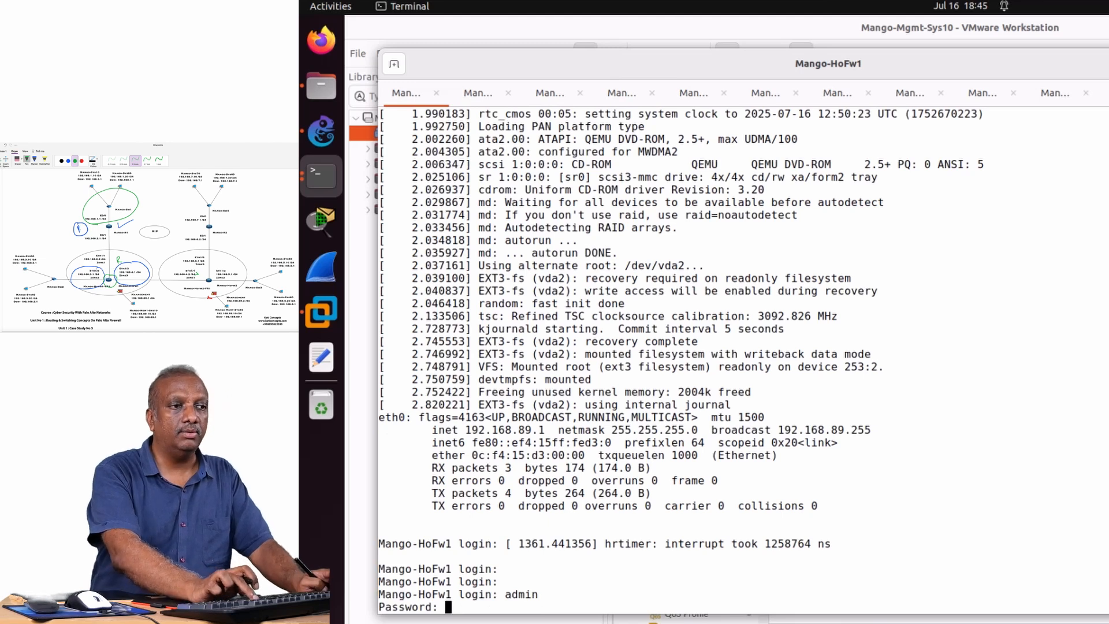
key("Return")
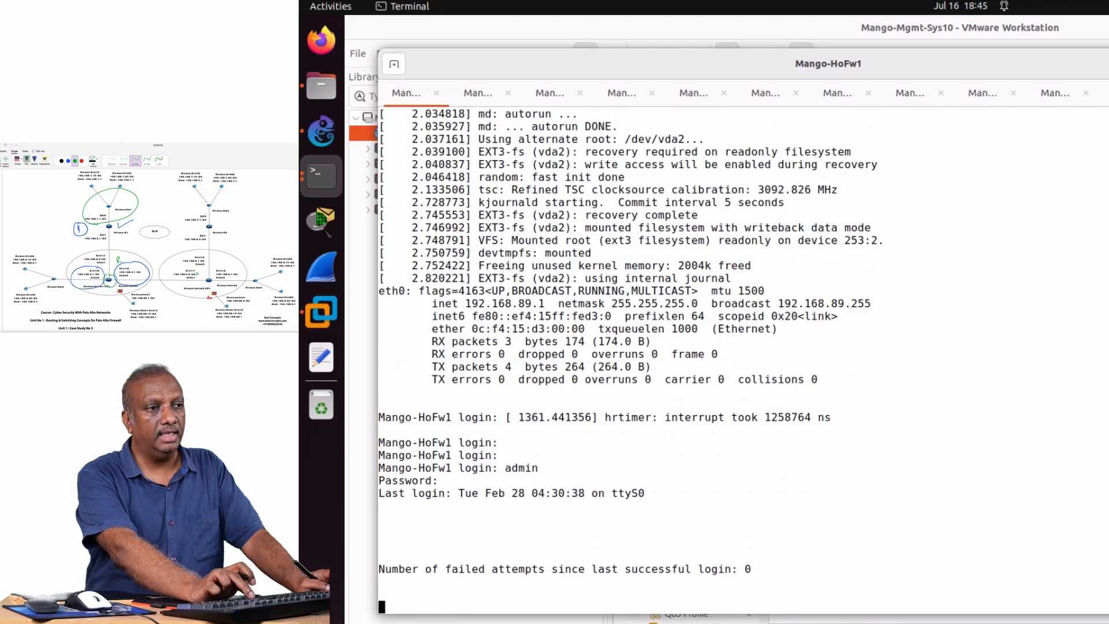
key("Return")
key("Return")
key("Return")
key("Return")
key("Return")
key("Return")
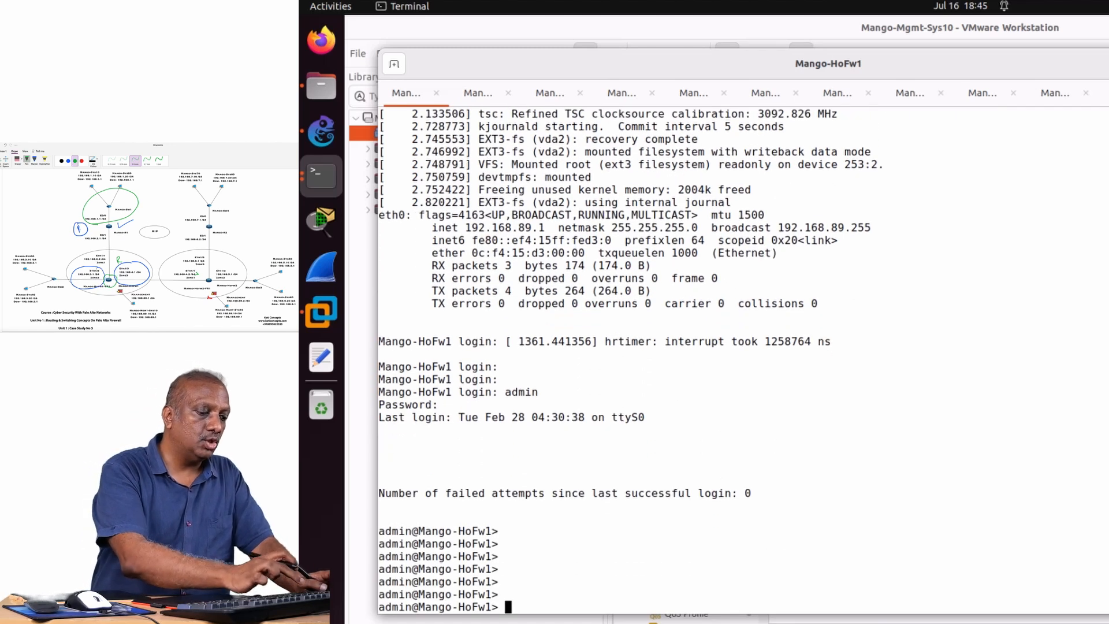
Display the full routing table on Mango-HoFw1 with show routing route, paging through to the end.
type("show")
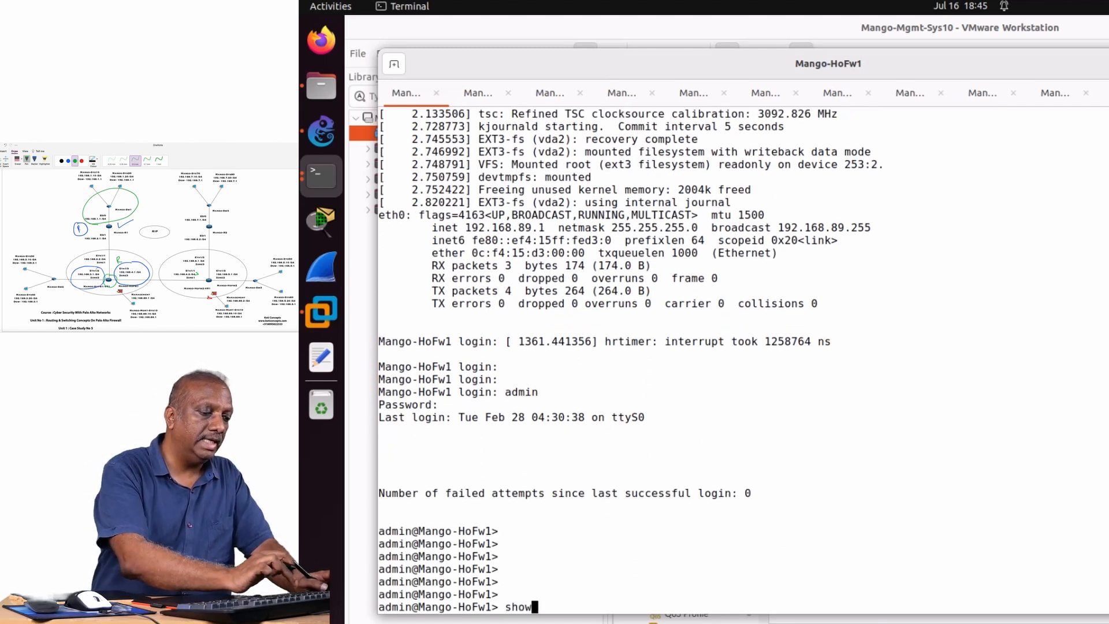
type(" rout")
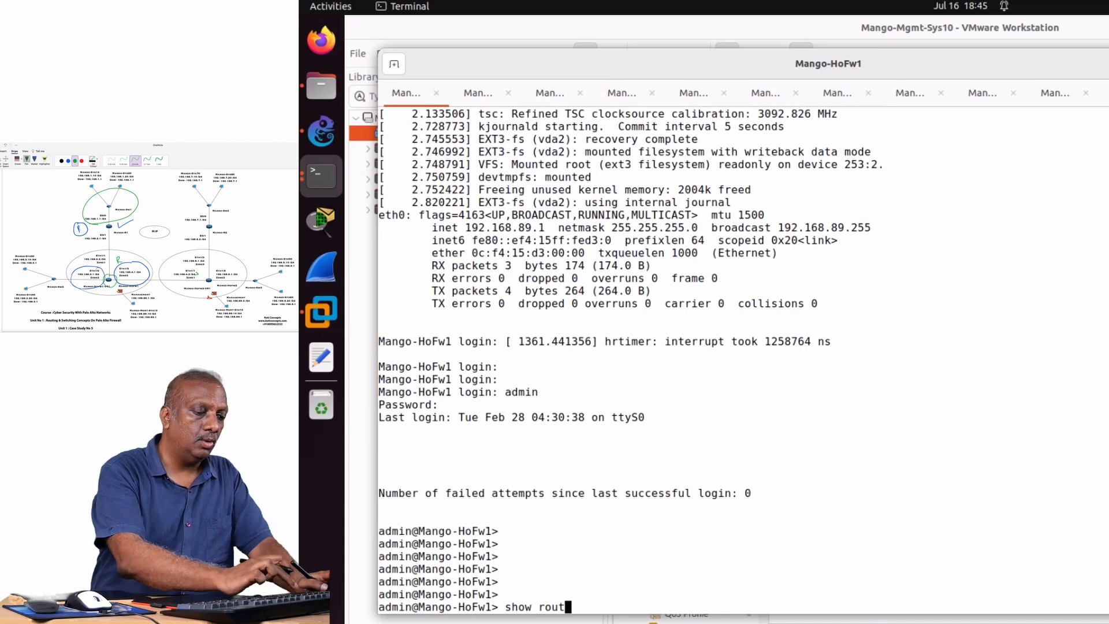
type("ing rou")
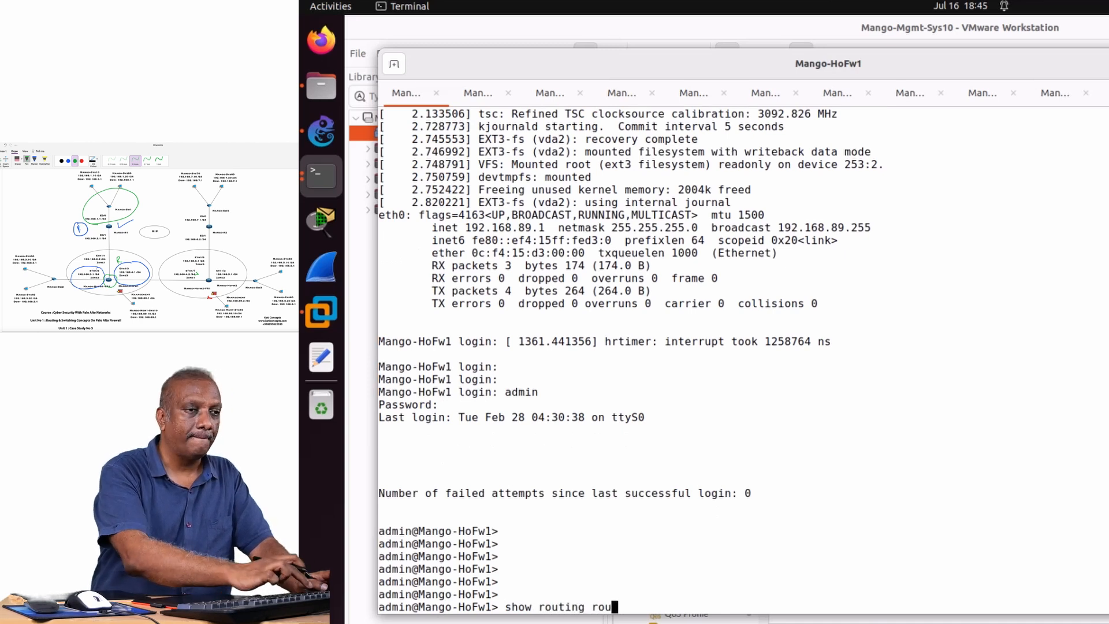
type("te")
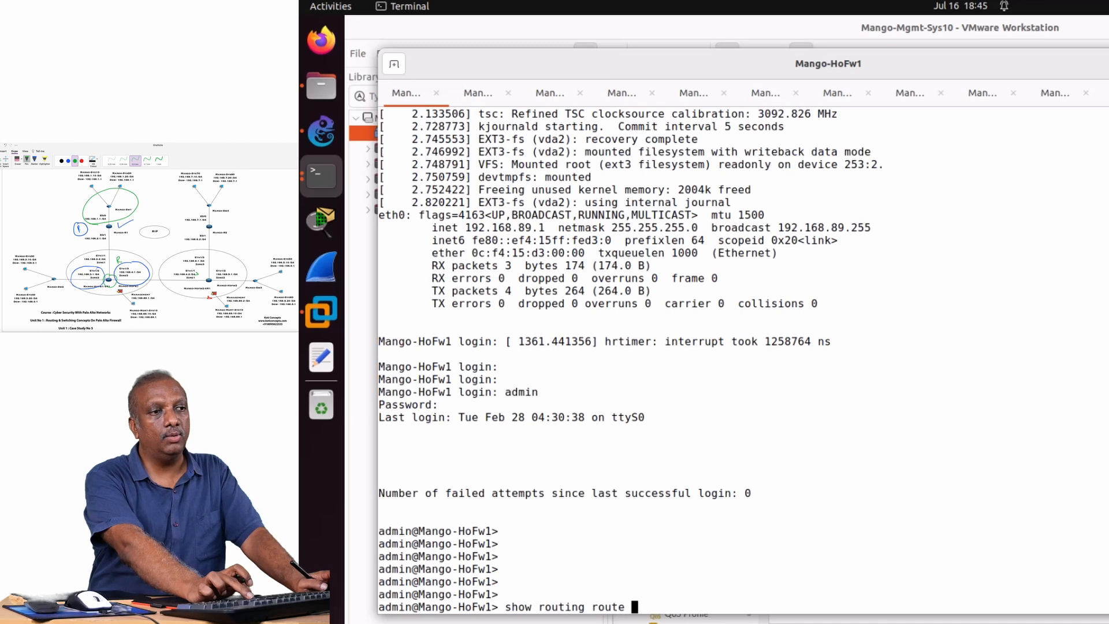
key("Return")
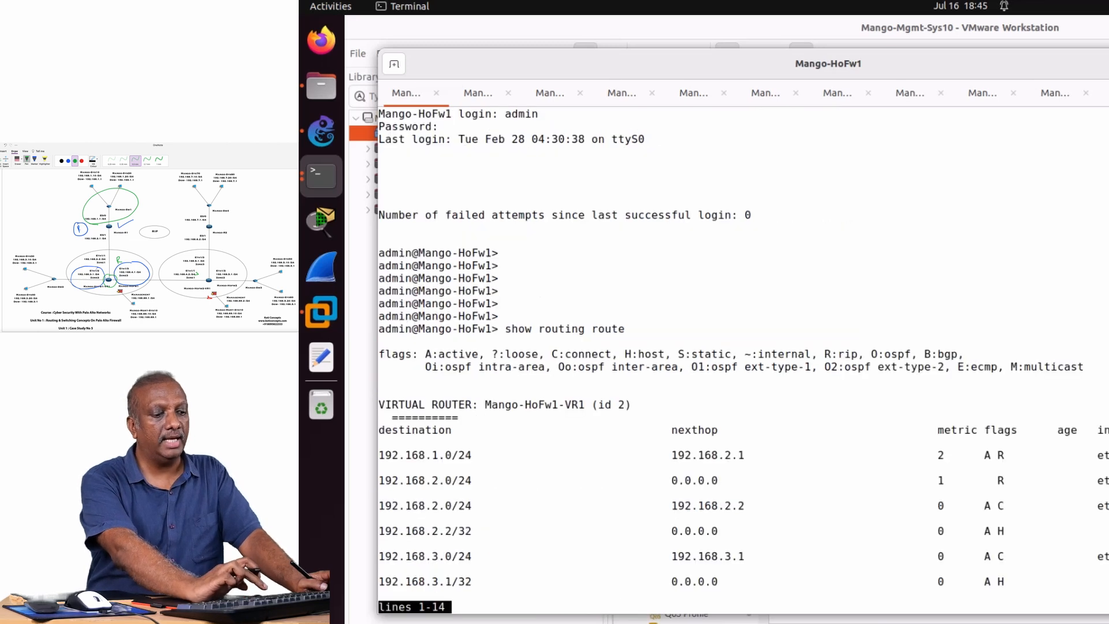
key("space")
key("Return")
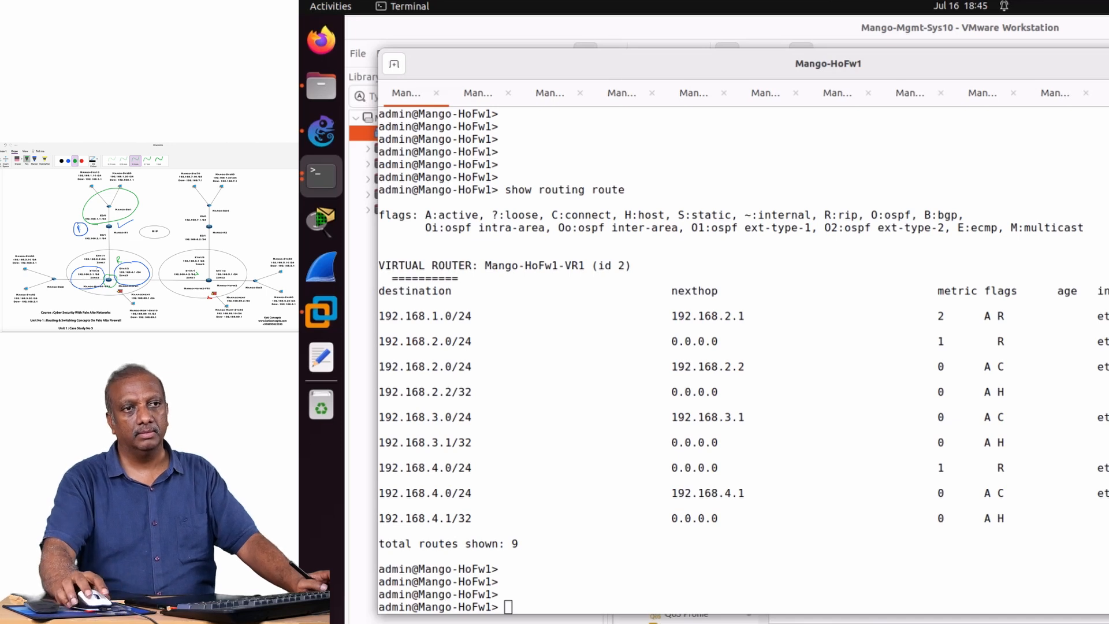
Widen the terminal window, tick the 192.168.1.0/24 route and underline beside its R flag in pink, and clear the marks.
left_click_drag(1108, 331, 1108, 331)
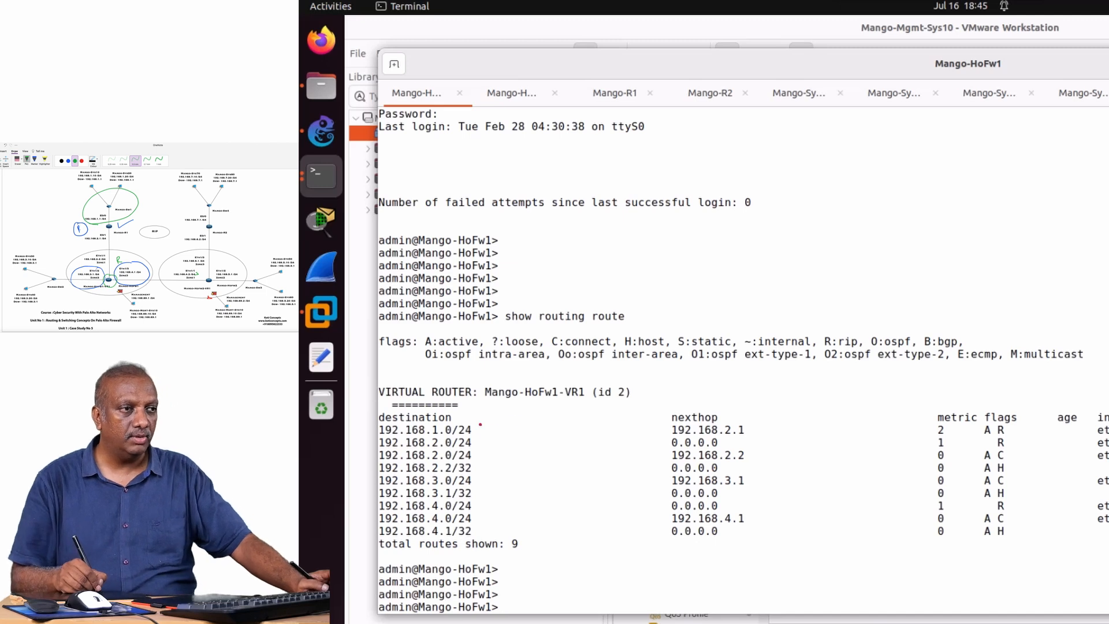
left_click_drag(480, 427, 521, 418)
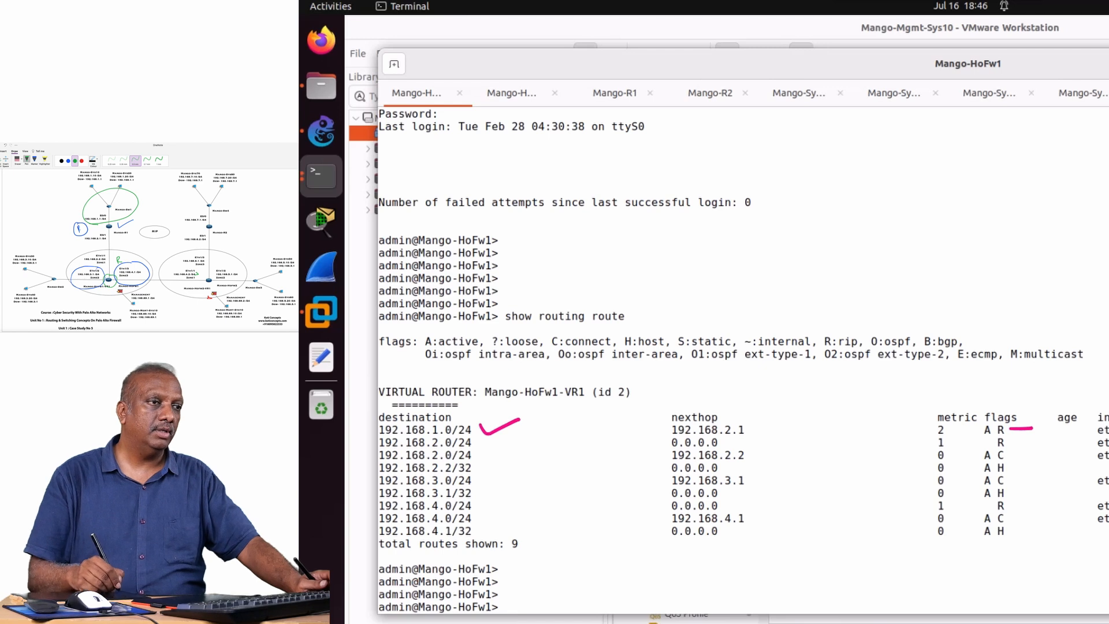
key("Escape")
Display only the RIP routes on Mango-HoFw1 with show routing route type rip.
type("show routing route ")
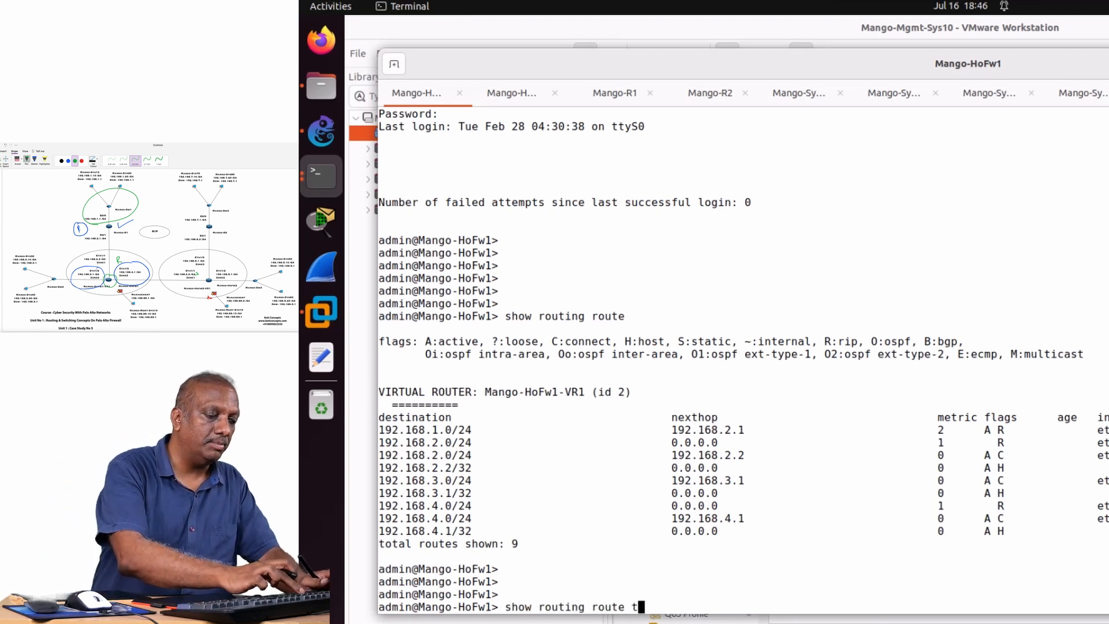
type("type ri")
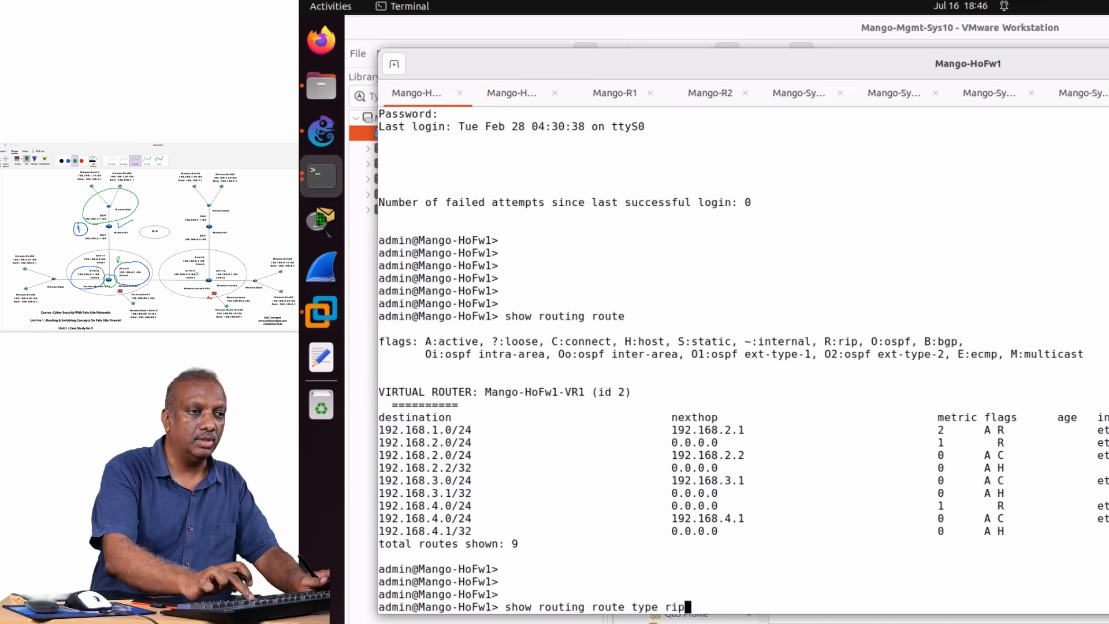
type("p")
key("Return")
key("Return")
key("Return")
key("Return")
key("Return")
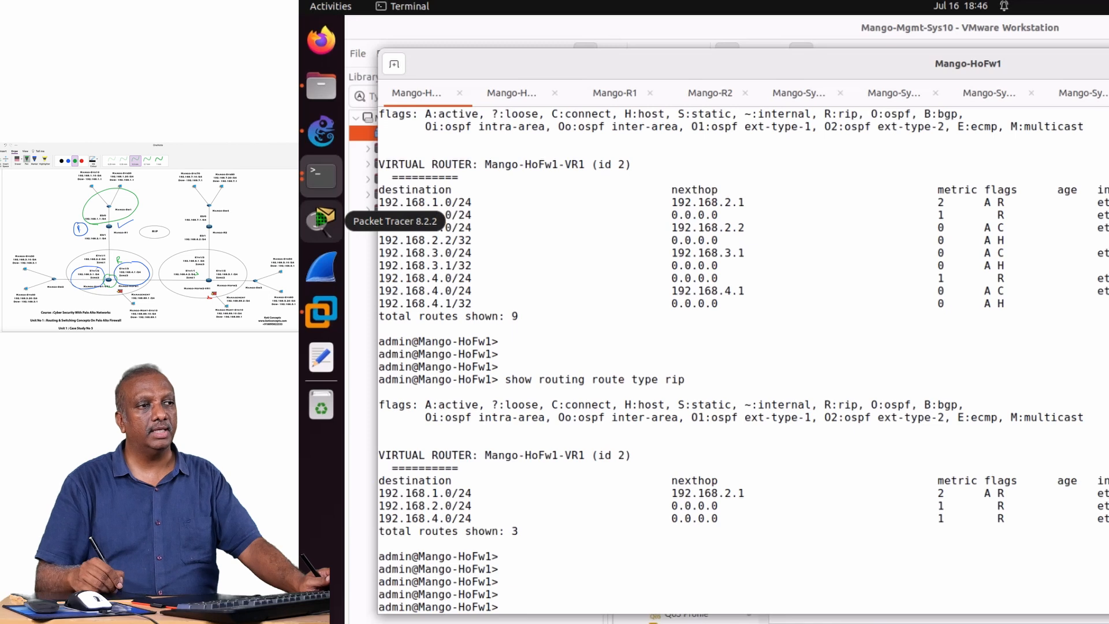
Mark the 192.168.1.0/24 route, its next hop and flags in pink, bracket the 192.168.2.0/24 and 192.168.4.0/24 routes, and clear the marks.
left_click_drag(480, 485, 523, 478)
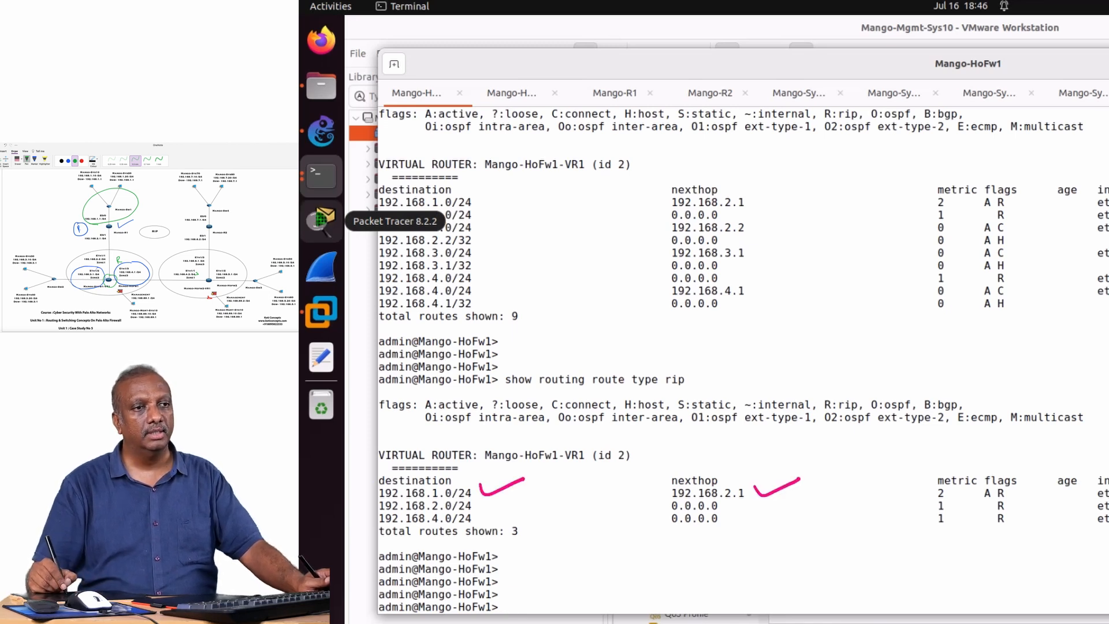
left_click_drag(1012, 491, 1046, 488)
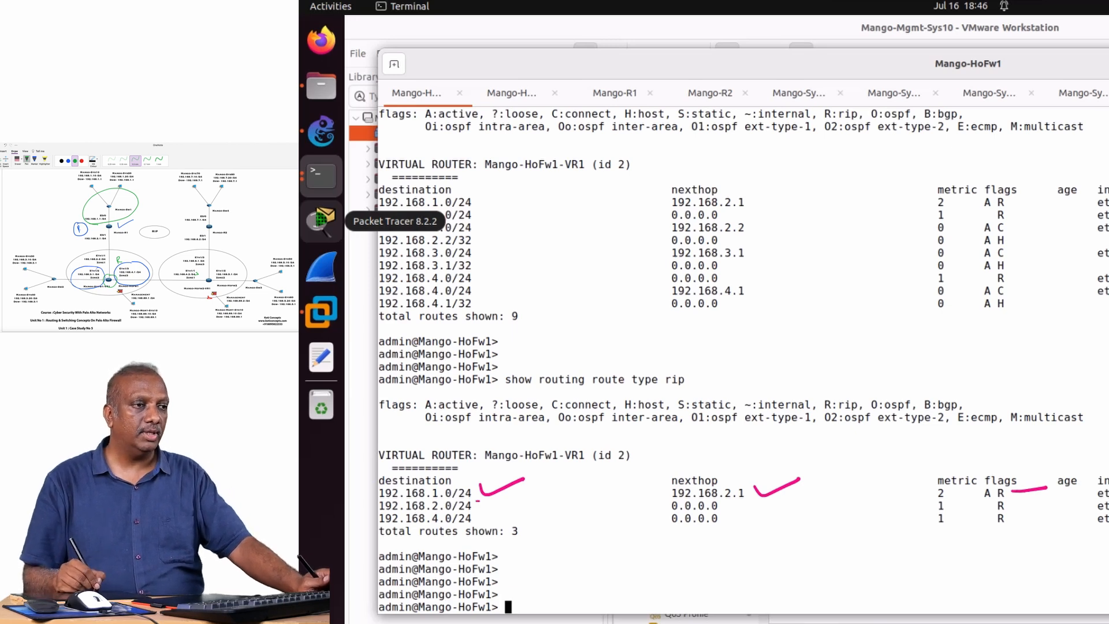
left_click_drag(478, 501, 482, 527)
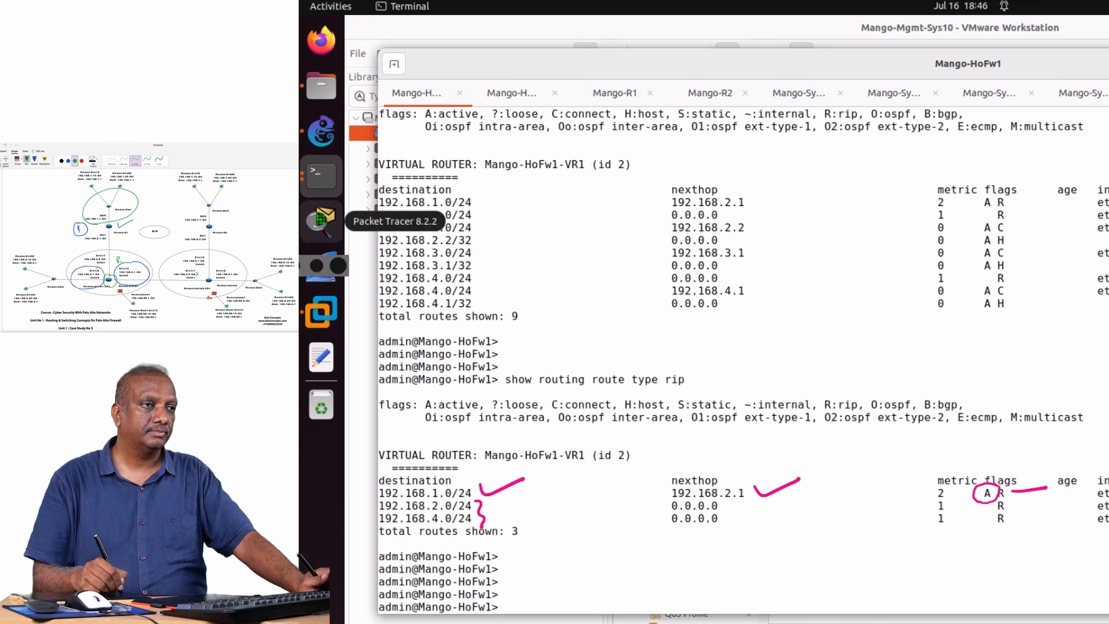
key("Escape")
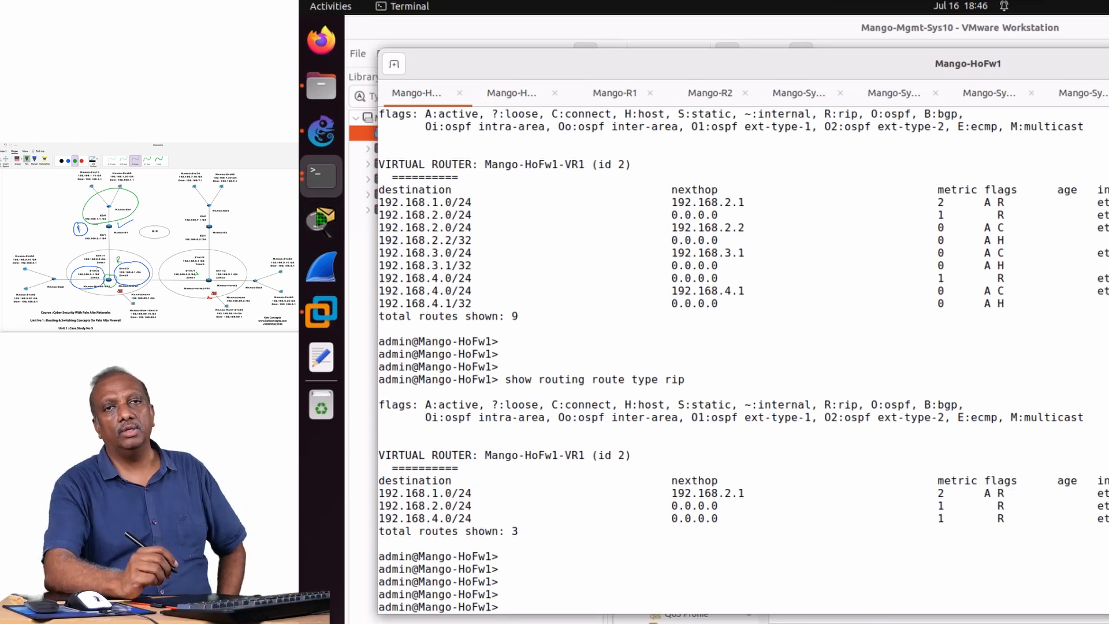
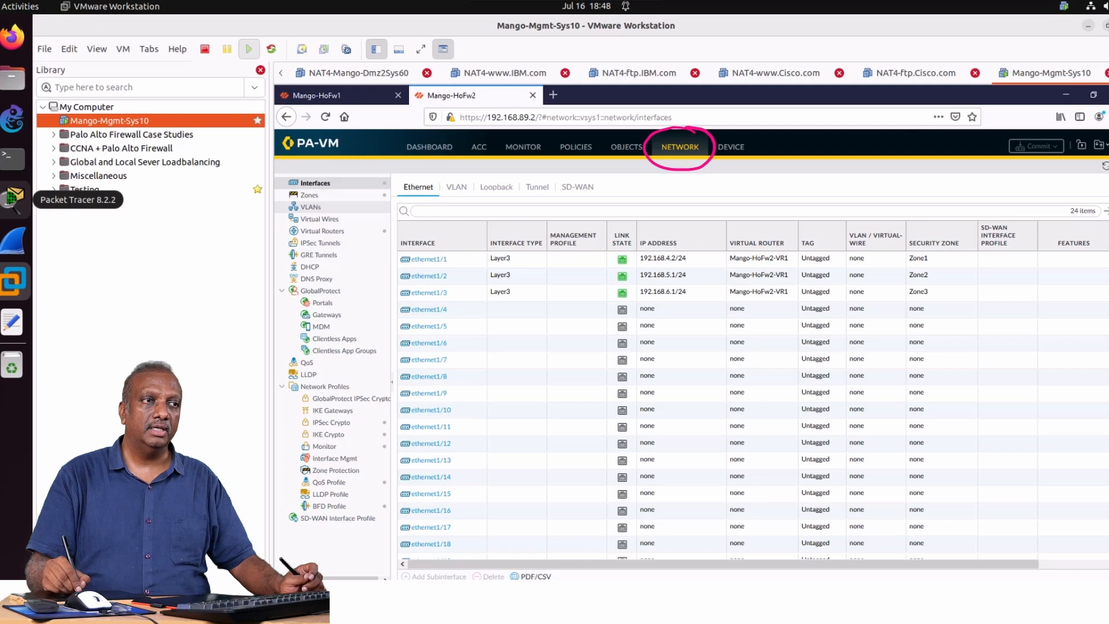
Circle Network and Interfaces in pink, mark ethernet1/1 to ethernet1/3 with their types, IP addresses, virtual router and zones, and clear the marks.
mouse_move(667, 133)
left_mouse_down()
mouse_move(384, 125)
mouse_move(321, 174)
left_mouse_up()
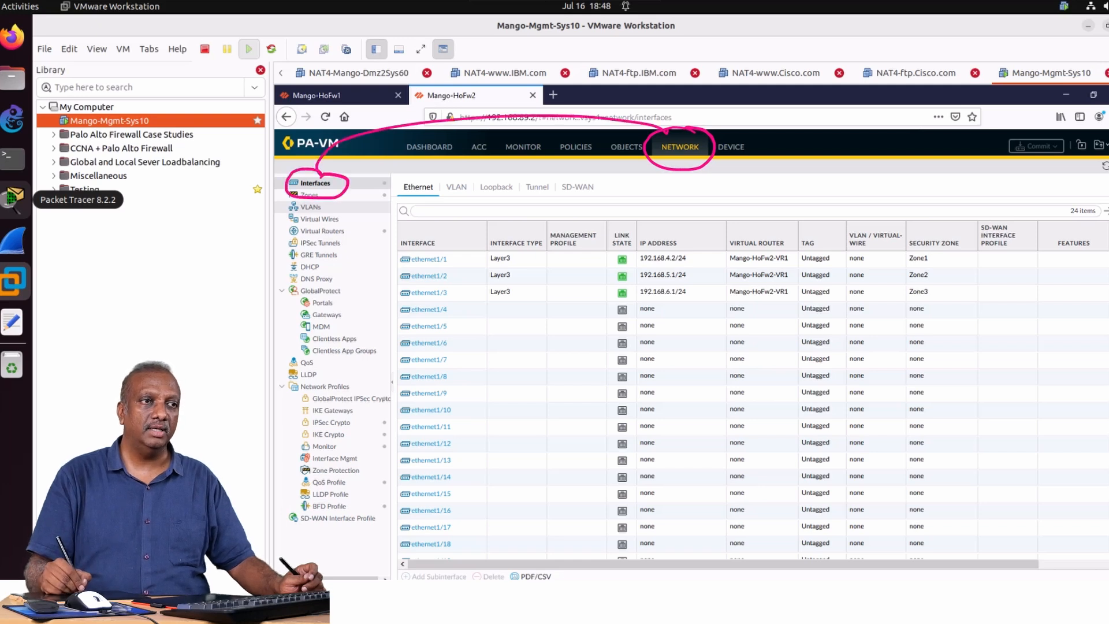
mouse_move(456, 256)
left_mouse_down()
mouse_move(472, 252)
mouse_move(466, 286)
left_mouse_up()
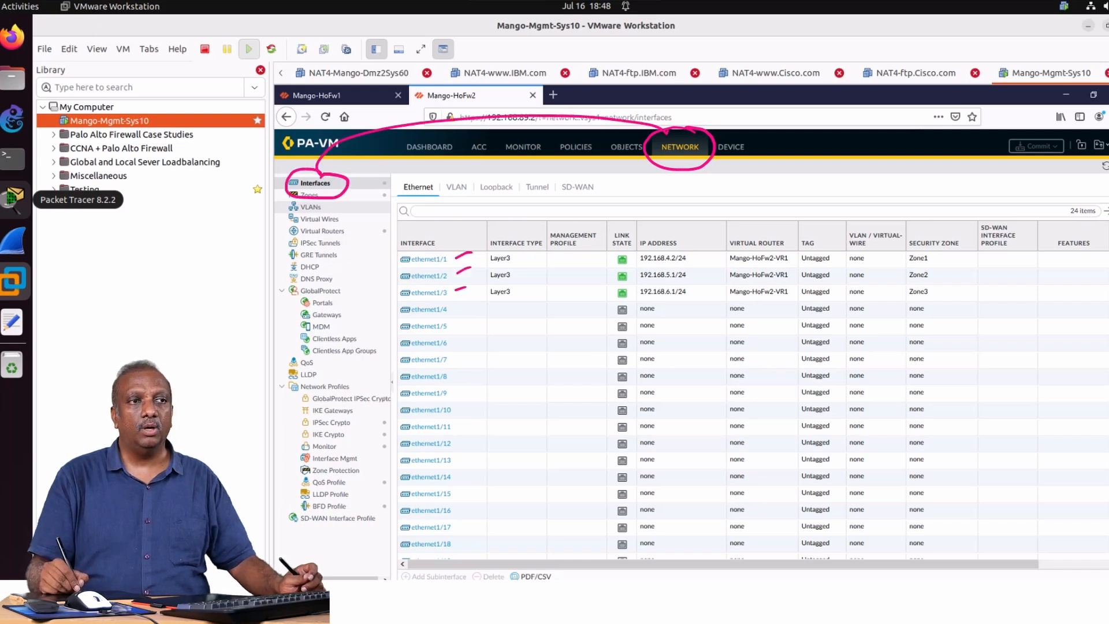
left_click_drag(516, 245, 529, 295)
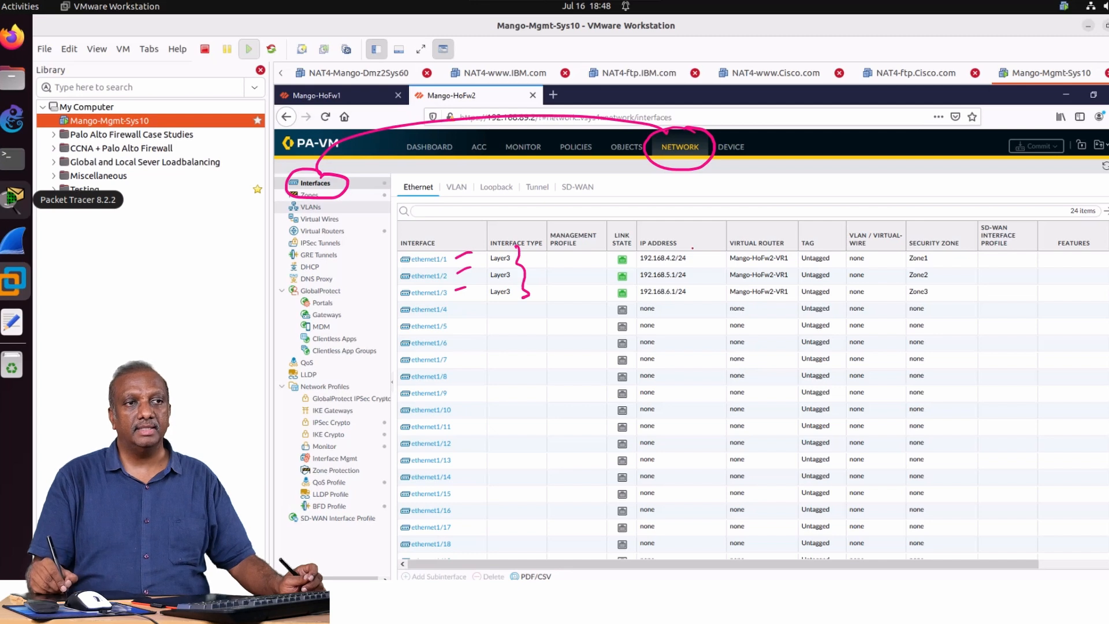
left_click_drag(691, 248, 697, 295)
left_click_drag(722, 238, 721, 302)
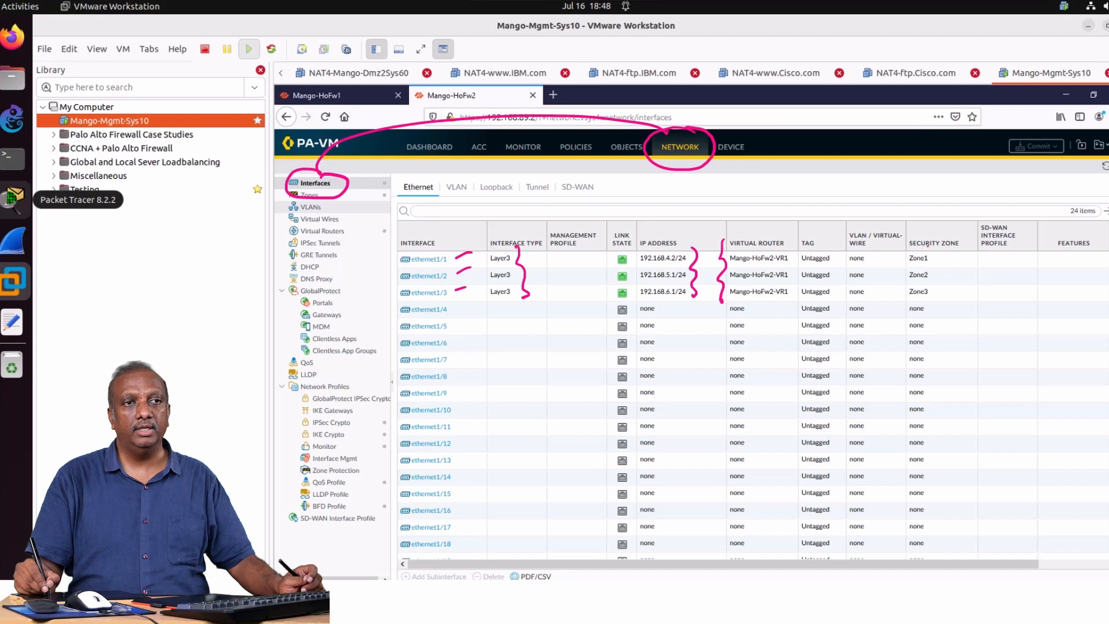
left_click_drag(927, 245, 936, 303)
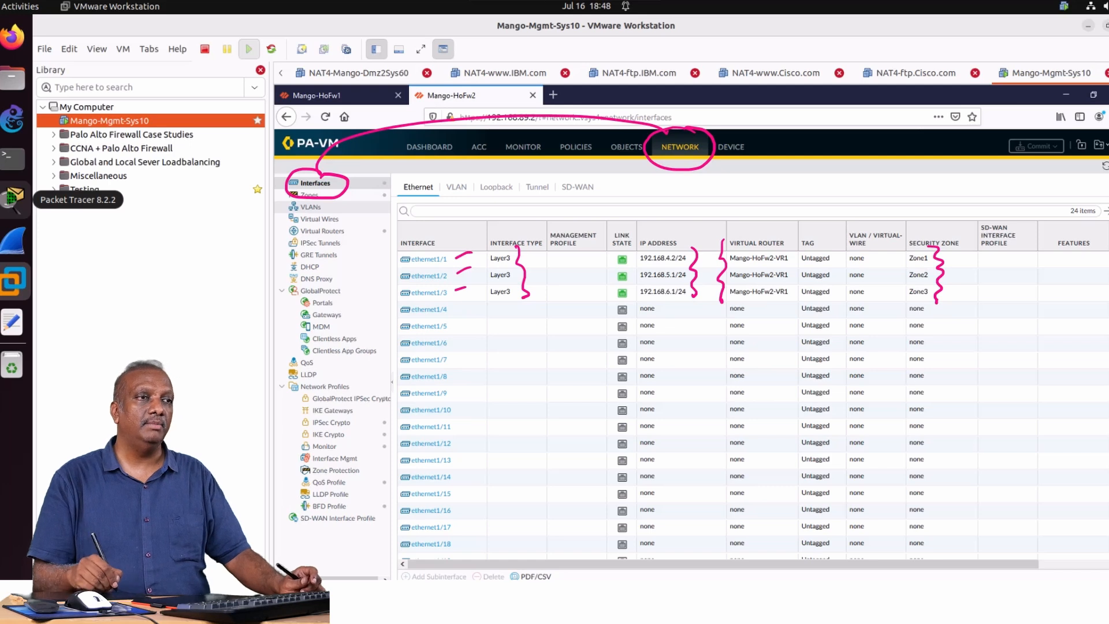
key("e")
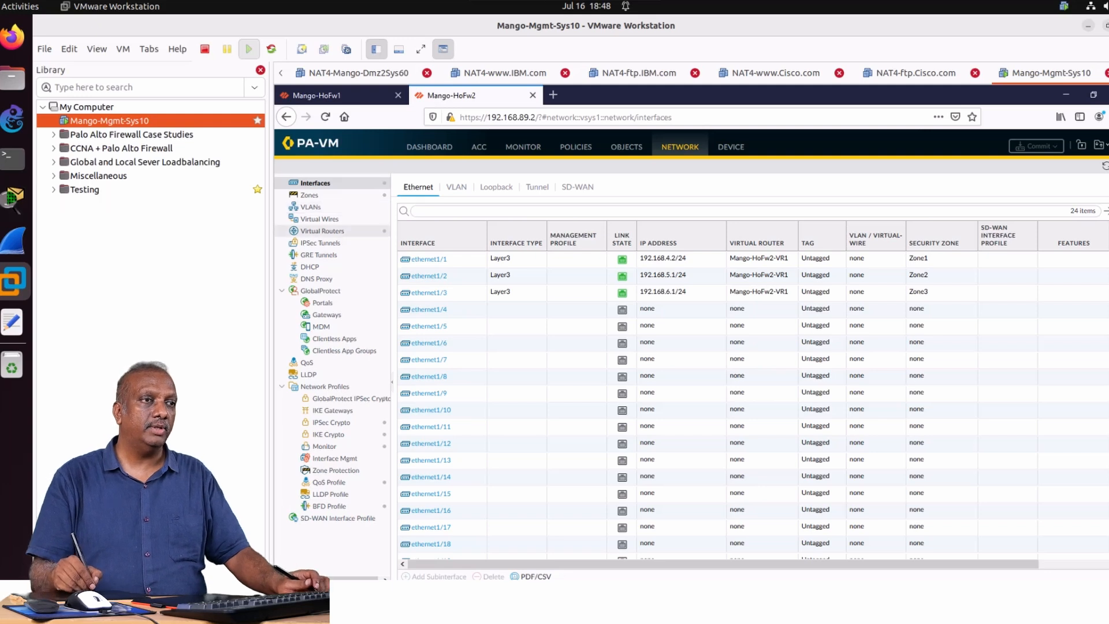
Open the Mango-HoFw2-VR1 virtual router's settings, circling the Mango-HoFw2, Network, Virtual Routers and router name labels in pink, and clear the marks.
left_click(322, 231)
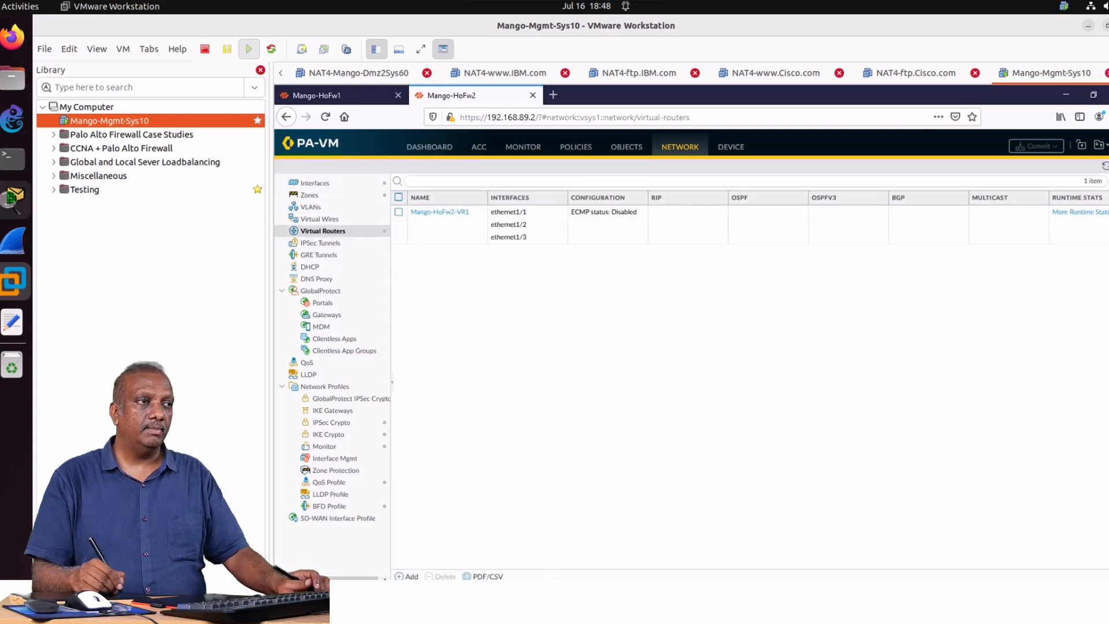
mouse_move(487, 79)
left_mouse_down()
mouse_move(446, 82)
mouse_move(454, 125)
mouse_move(514, 90)
mouse_move(474, 84)
left_mouse_up()
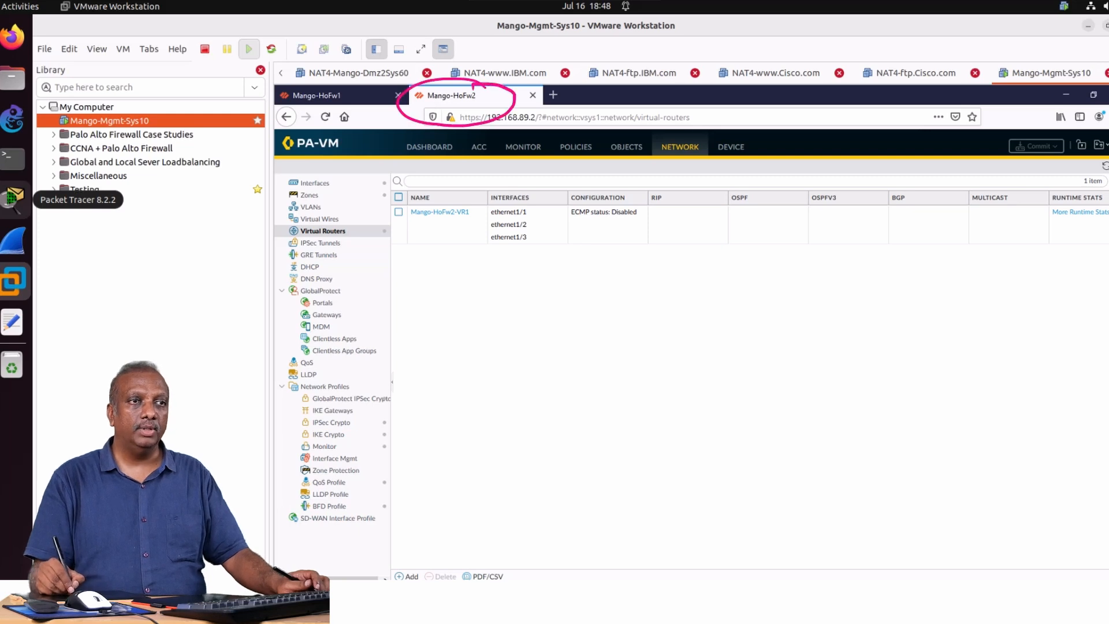
mouse_move(691, 127)
left_mouse_down()
mouse_move(670, 168)
mouse_move(705, 128)
mouse_move(494, 134)
mouse_move(324, 202)
mouse_move(336, 254)
mouse_move(340, 199)
left_mouse_up()
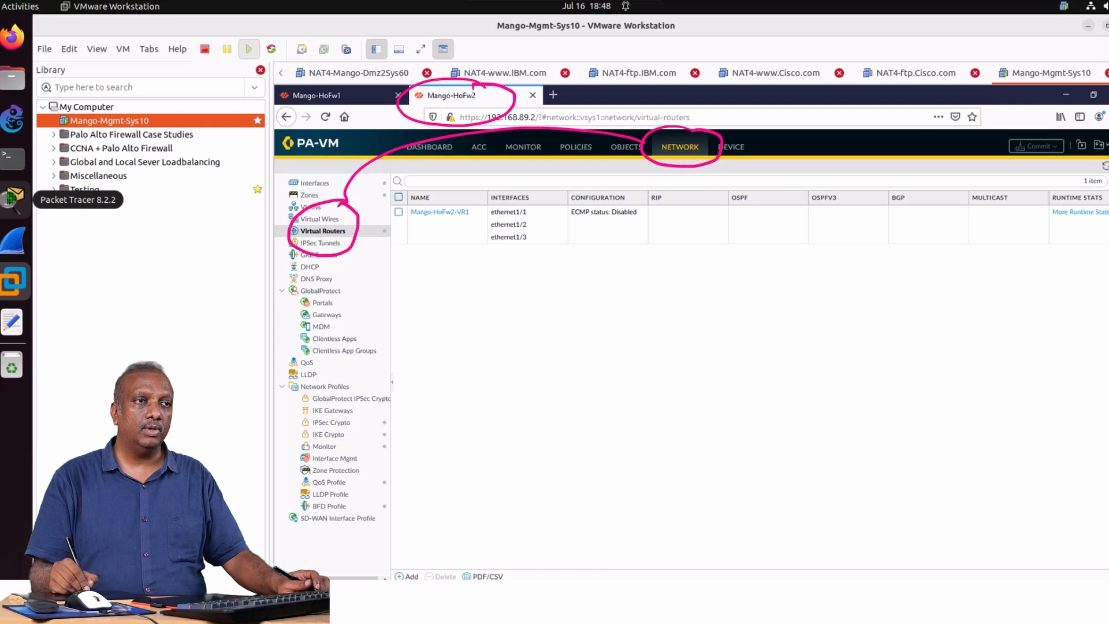
mouse_move(453, 194)
left_mouse_down()
mouse_move(398, 219)
mouse_move(484, 230)
mouse_move(445, 194)
left_mouse_up()
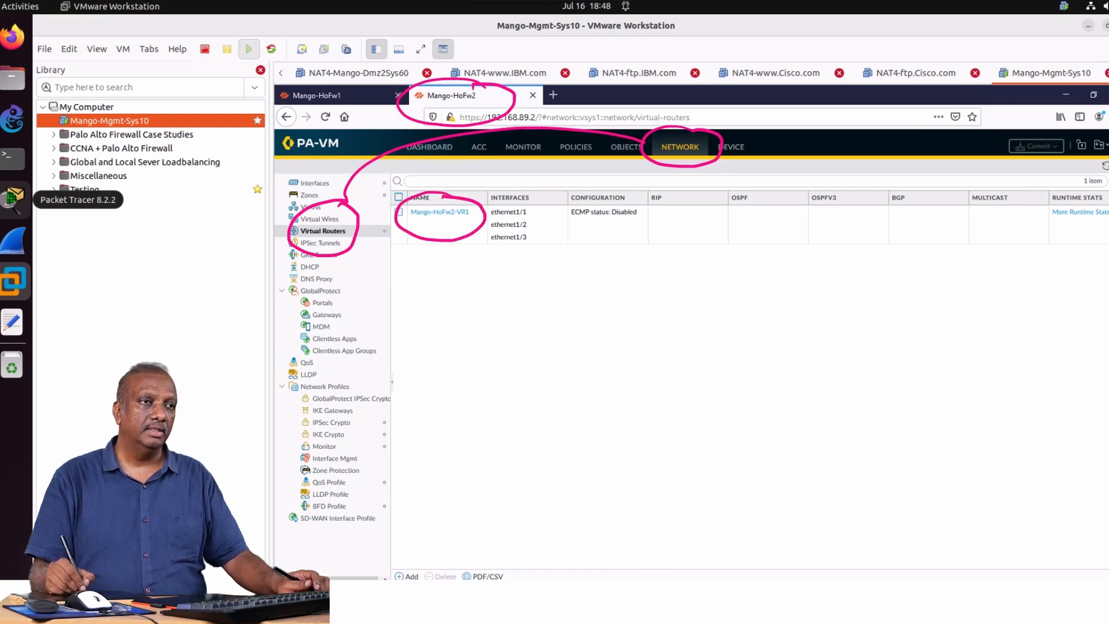
left_click(440, 212)
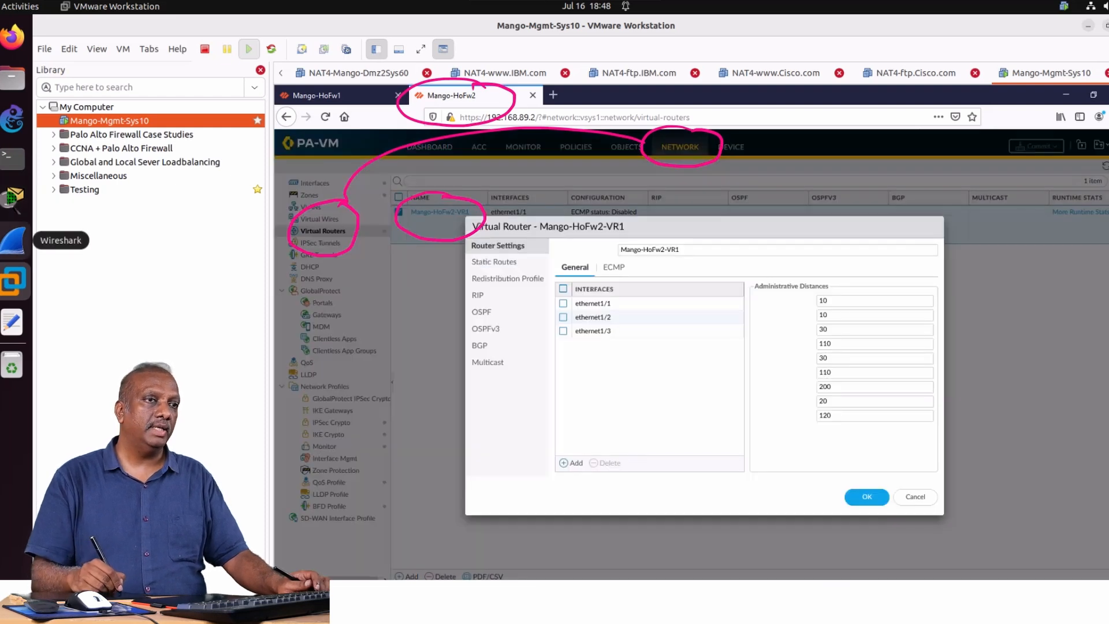
key("shift+F9")
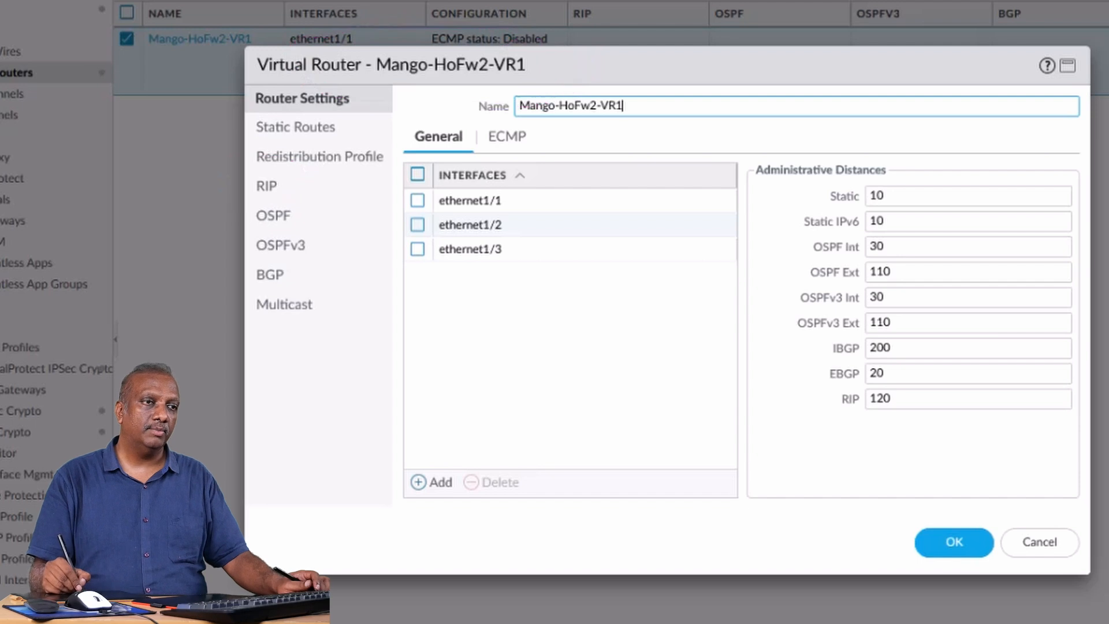
Enable RIP on Mango-HoFw2-VR1, circle the Enable option in pink, and clear the mark.
left_click(267, 186)
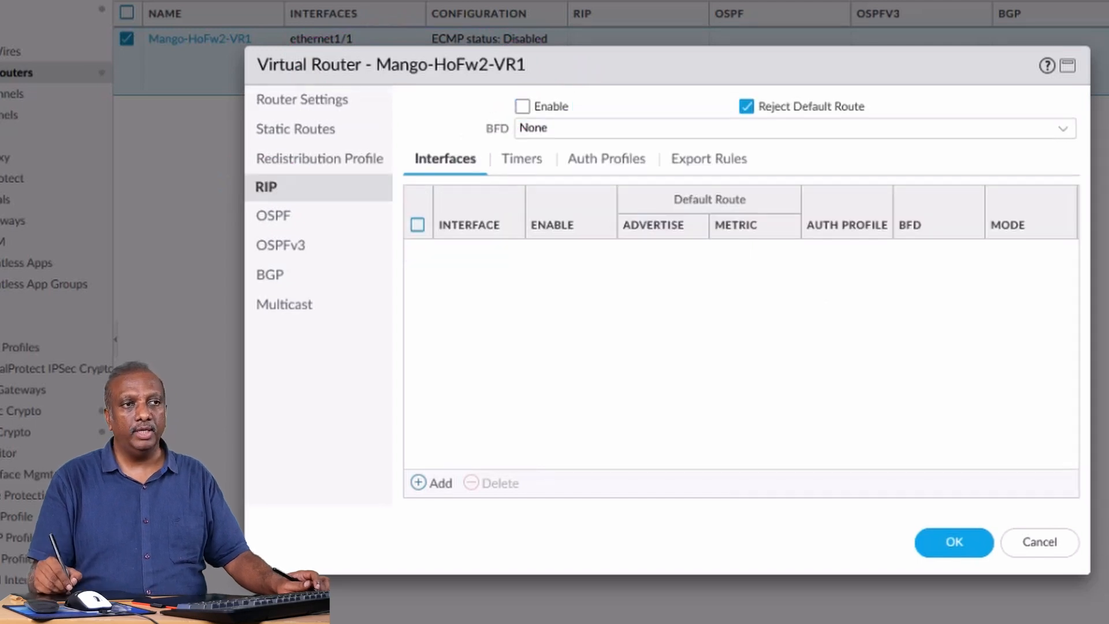
left_click(523, 107)
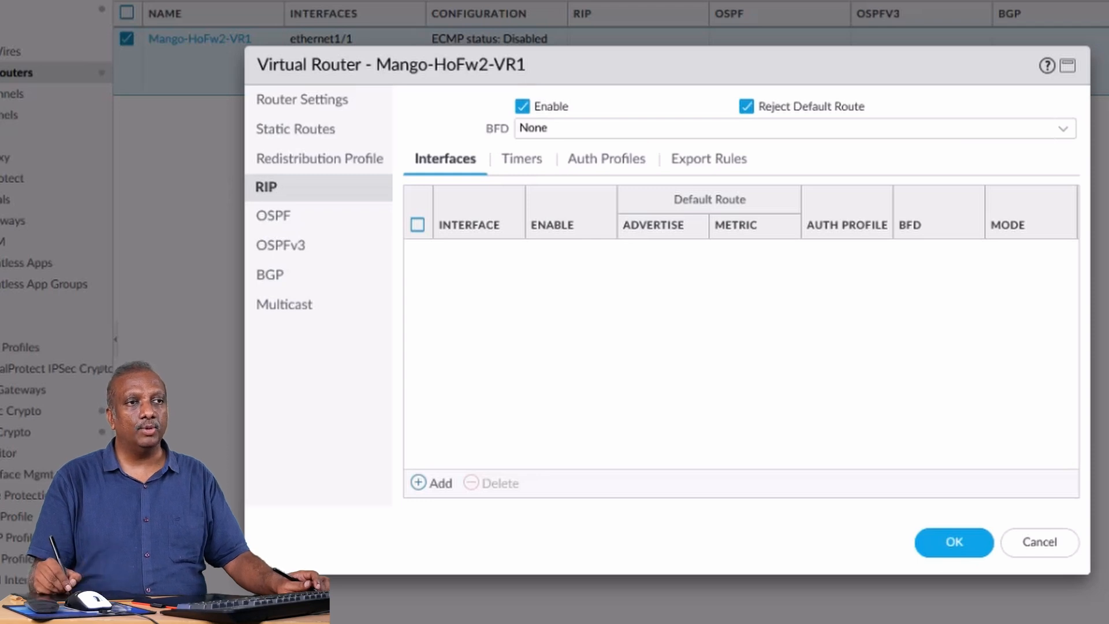
mouse_move(552, 90)
left_mouse_down()
mouse_move(507, 87)
mouse_move(539, 136)
mouse_move(601, 108)
mouse_move(534, 78)
left_mouse_up()
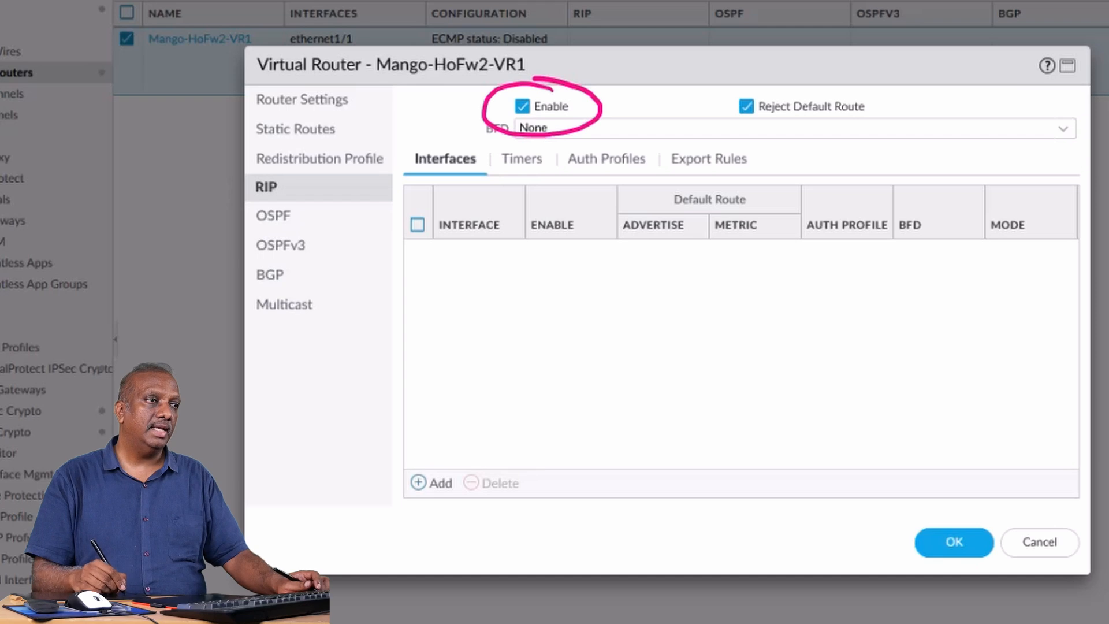
key("Escape")
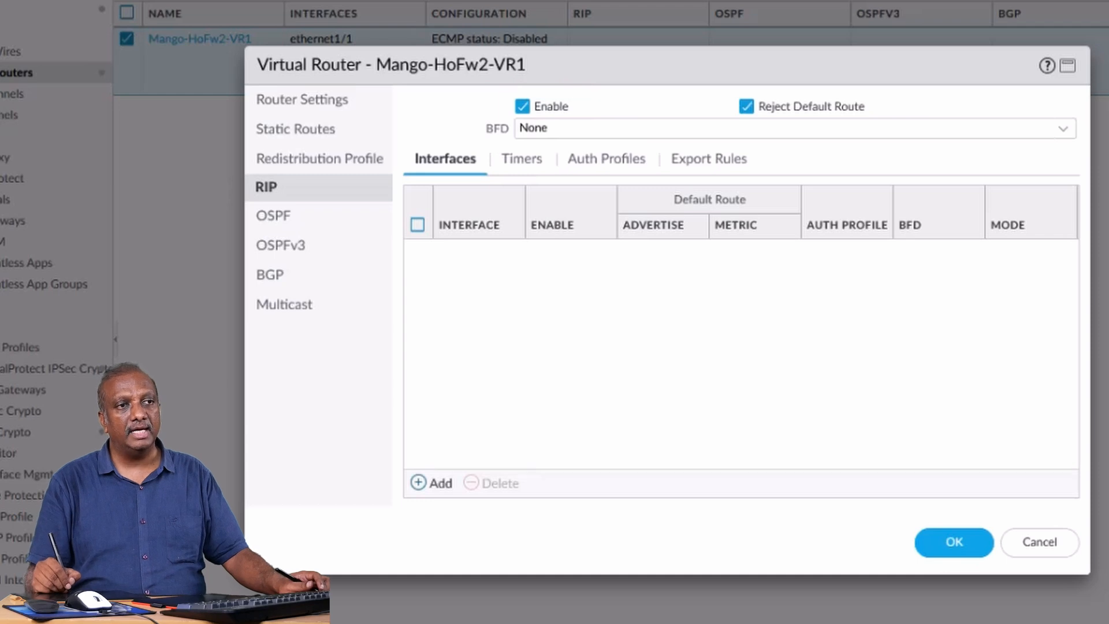
Add ethernet1/1 as an enabled RIP interface in normal mode.
left_click(432, 483)
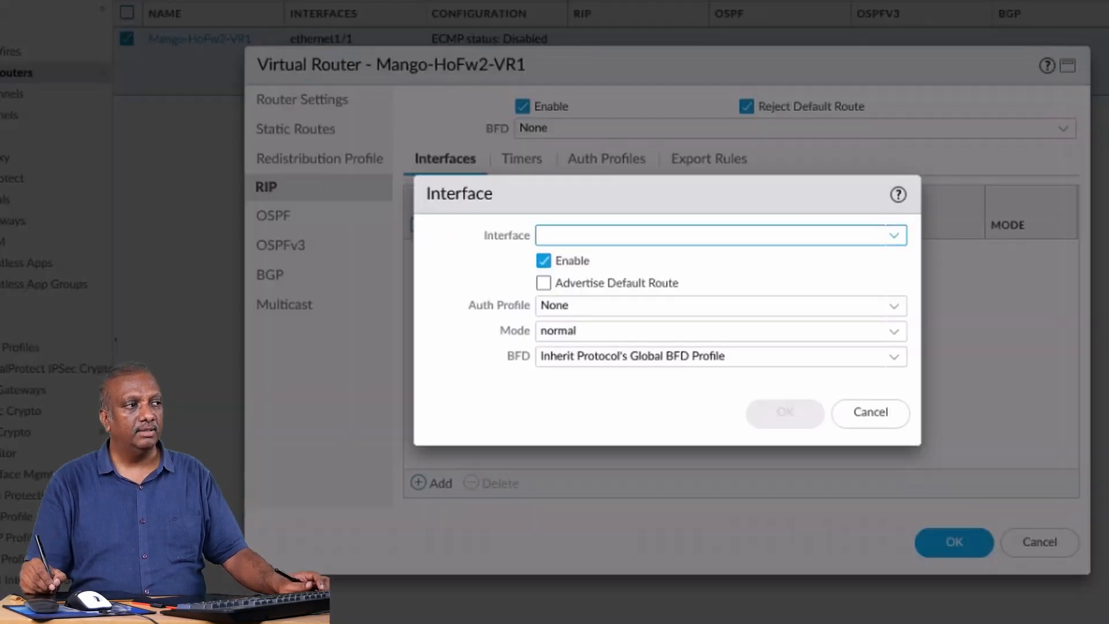
left_click(784, 237)
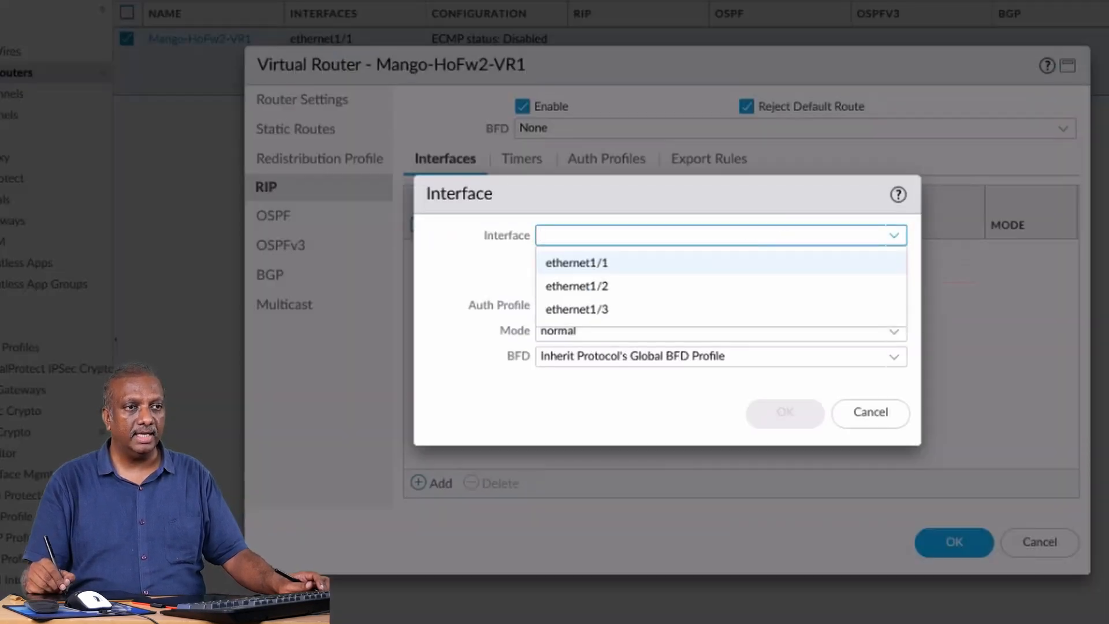
left_click(719, 263)
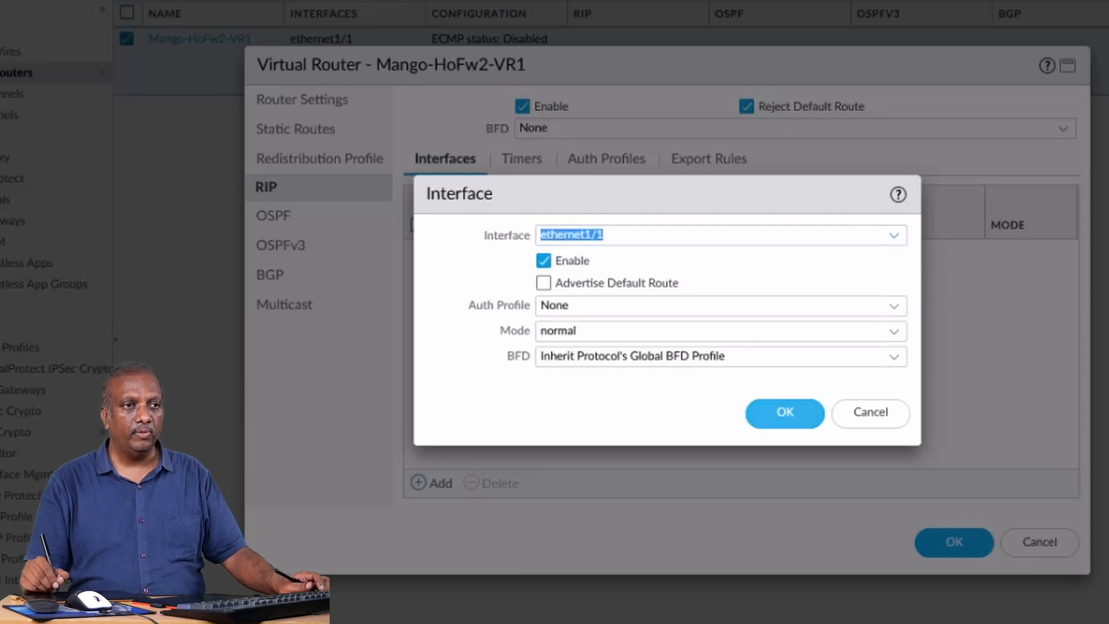
left_click(785, 414)
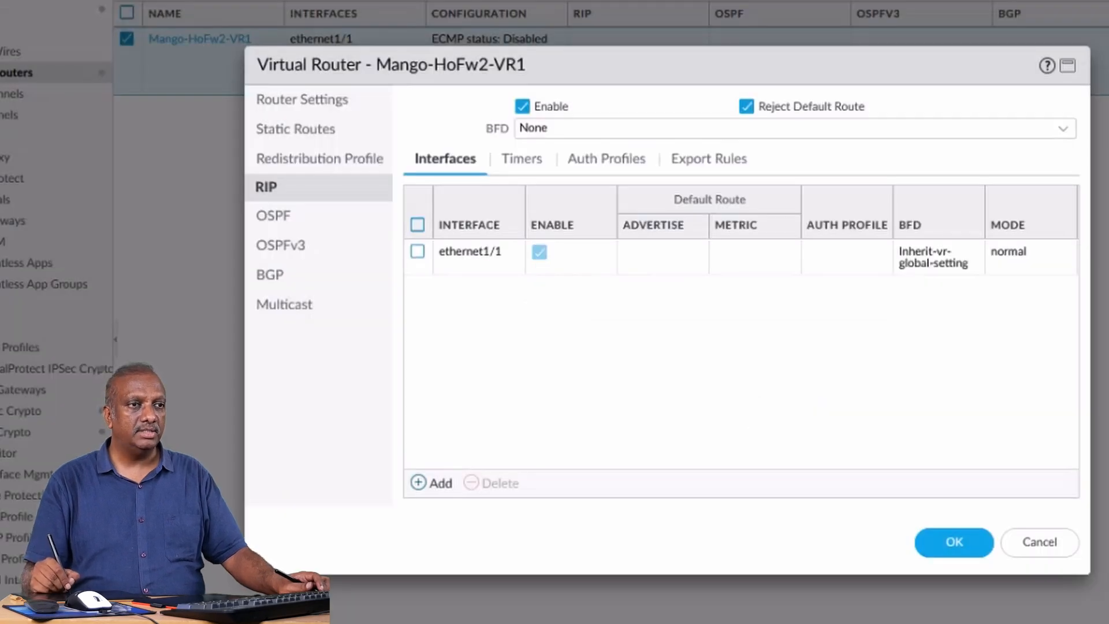
Add ethernet1/3 as an enabled RIP interface in normal mode.
left_click(431, 482)
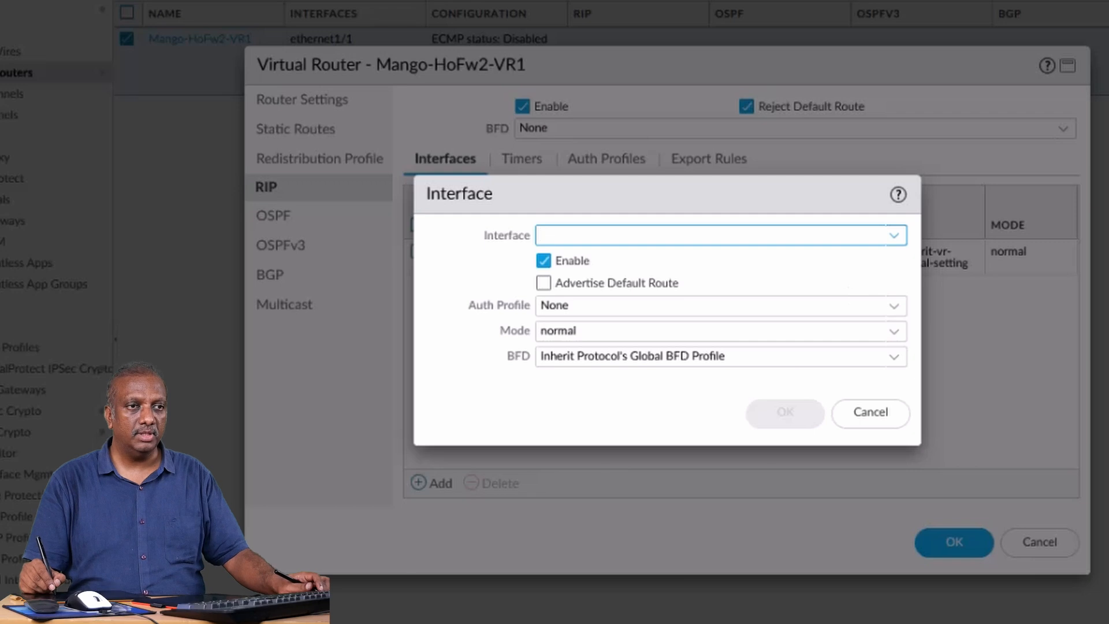
key("Down")
key("Down")
key("Down")
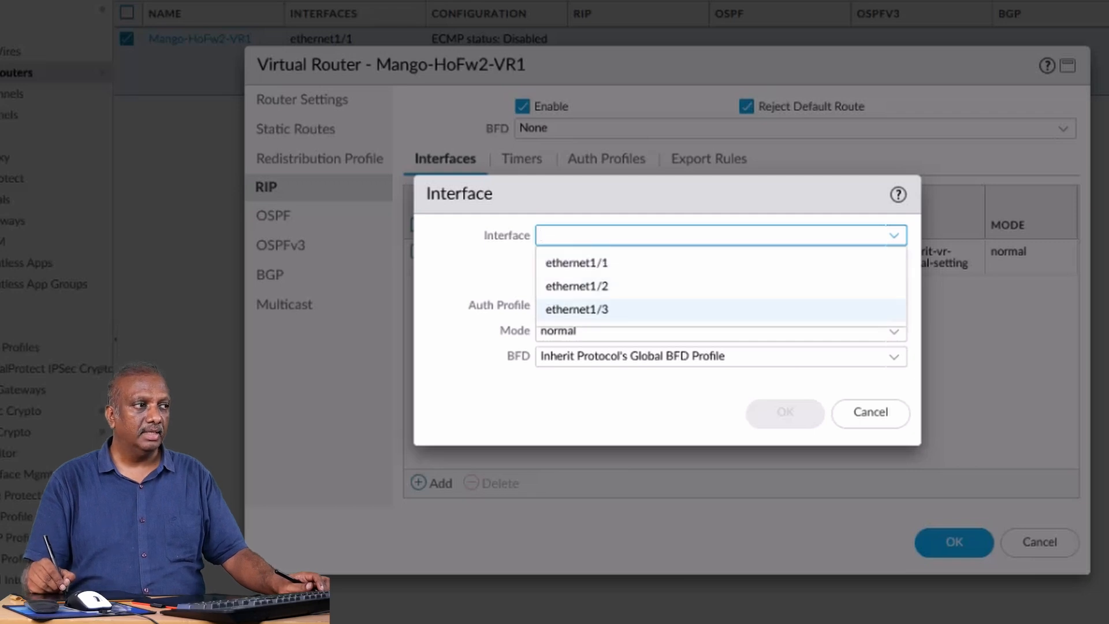
left_click(618, 311)
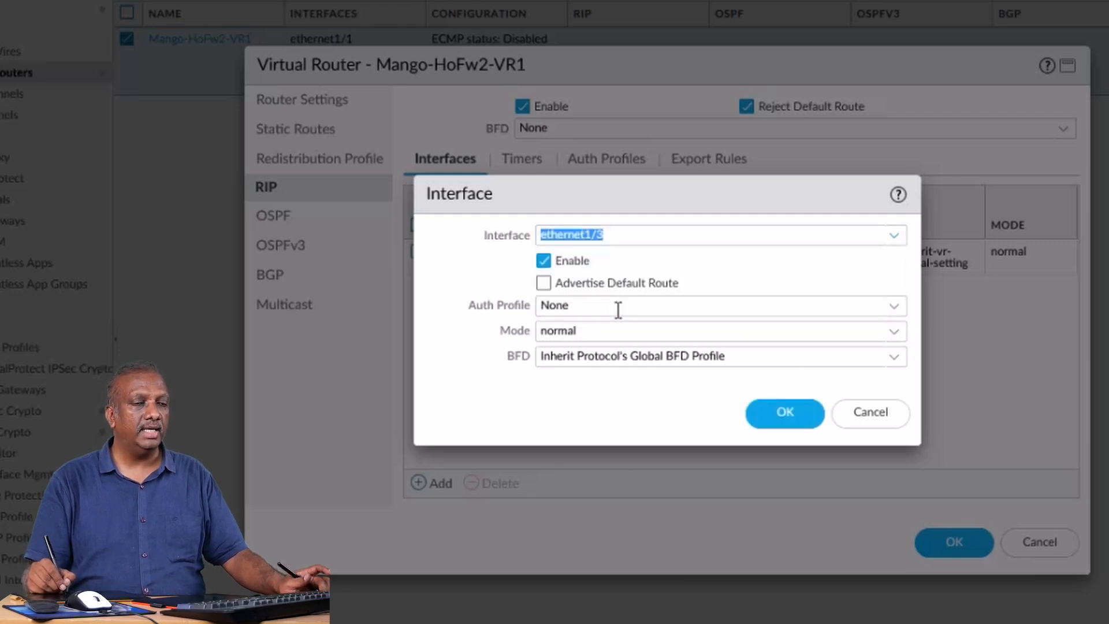
key("Return")
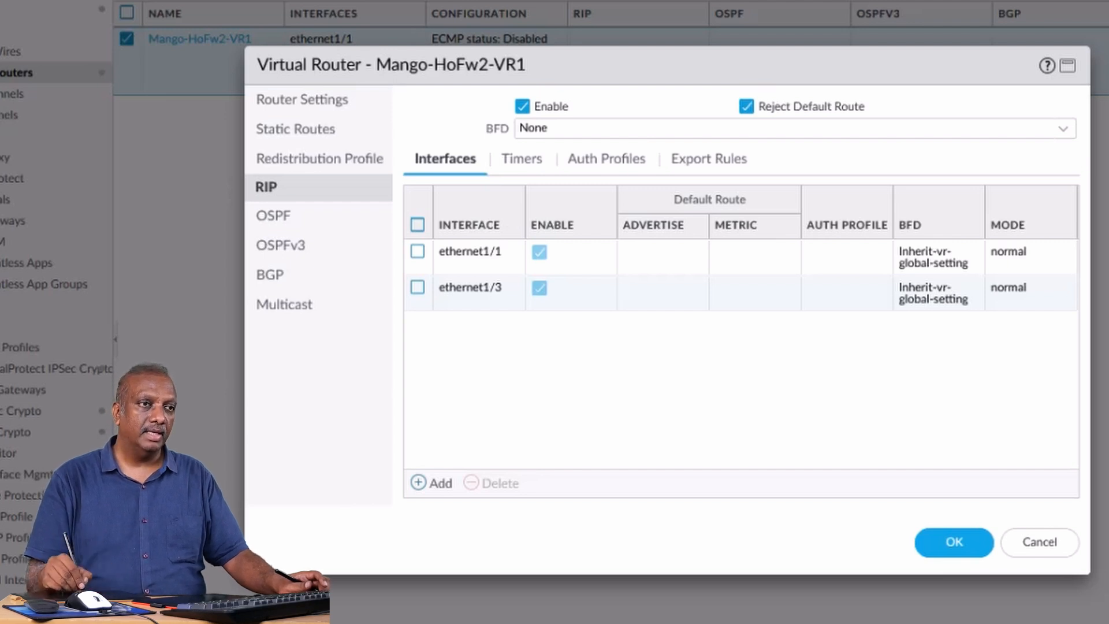
Start a new IPv4 redistribution profile, marking Redistribution Profile and Add in pink, and clear the marks.
left_click_drag(379, 147, 414, 138)
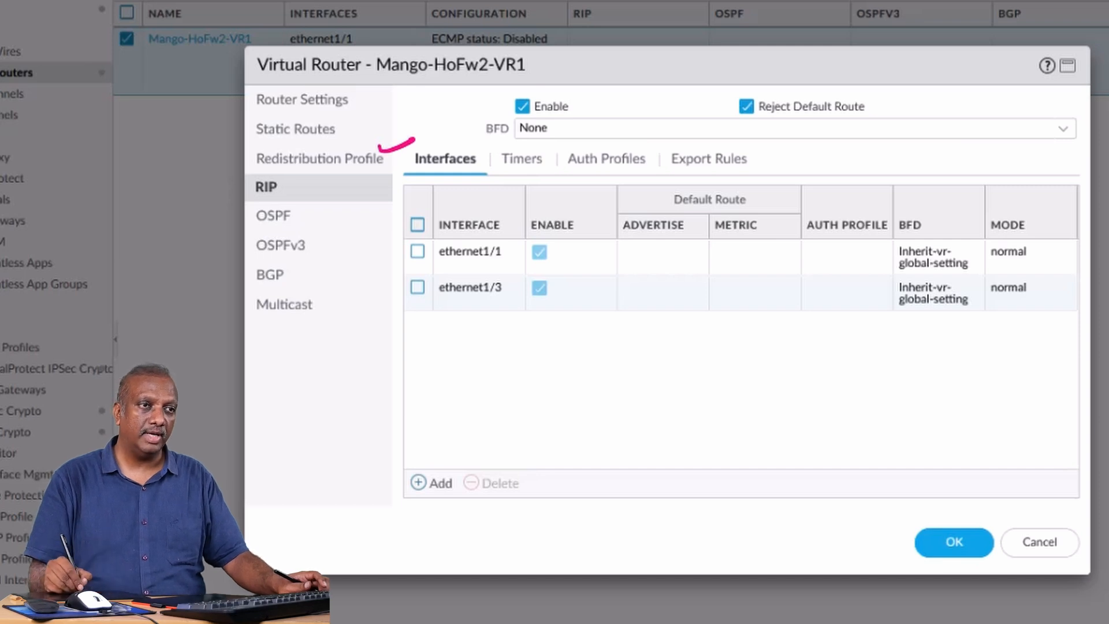
left_click(320, 158)
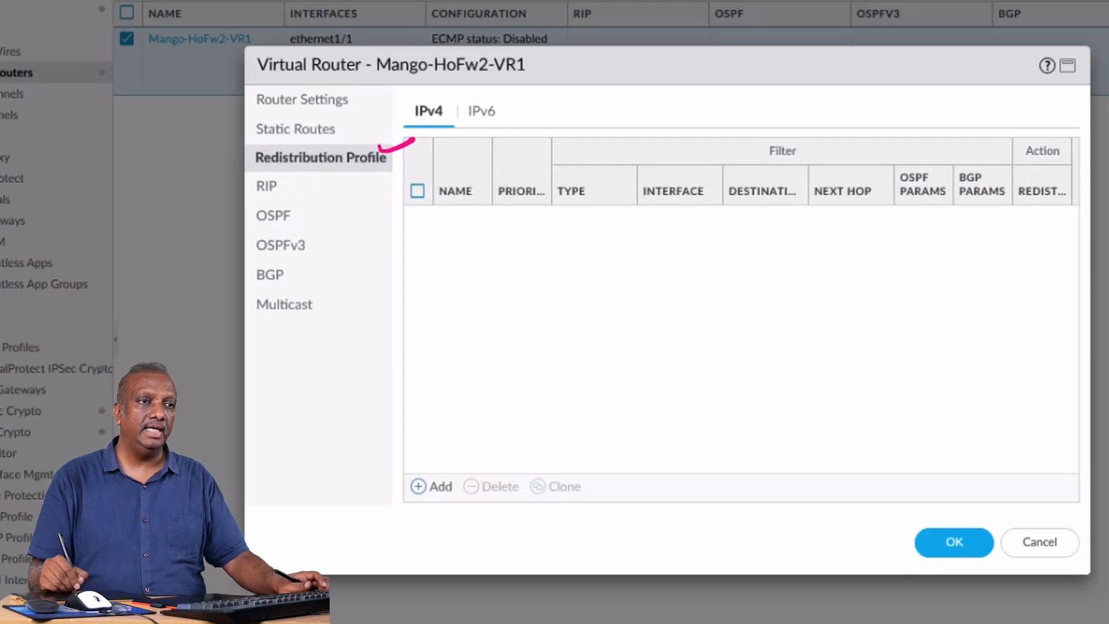
mouse_move(435, 438)
left_mouse_down()
mouse_move(417, 444)
mouse_move(442, 438)
left_mouse_up()
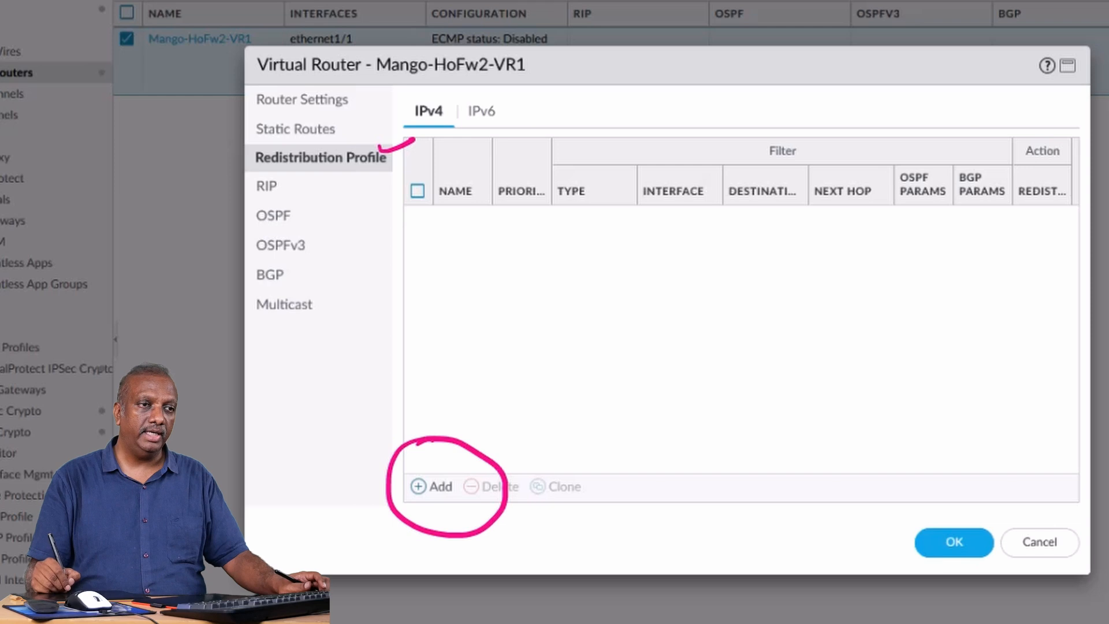
left_click(432, 487)
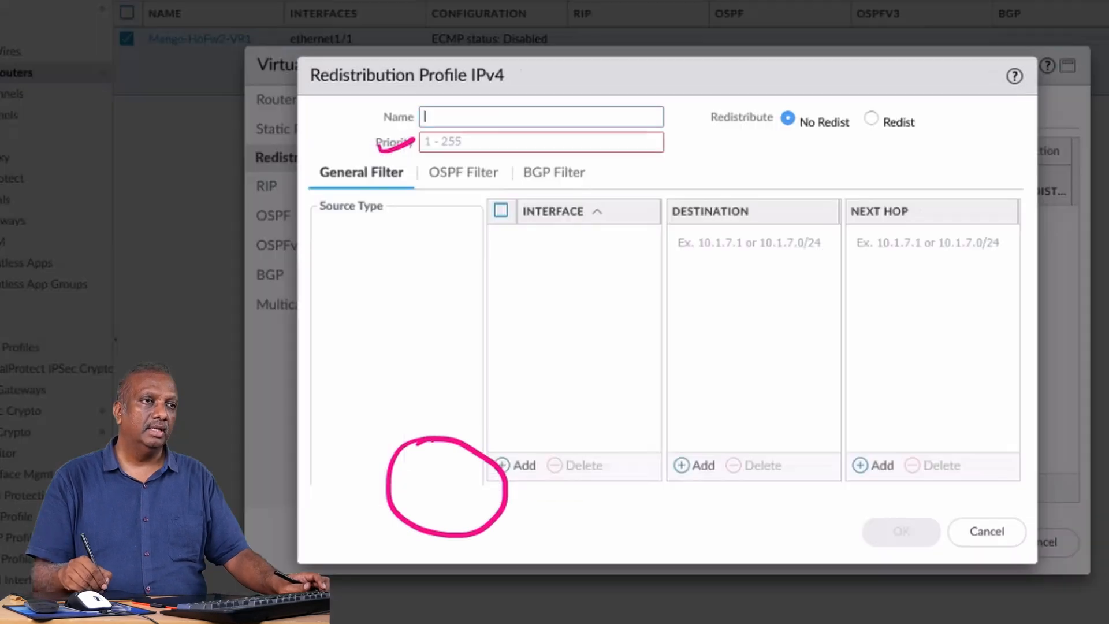
key("Escape")
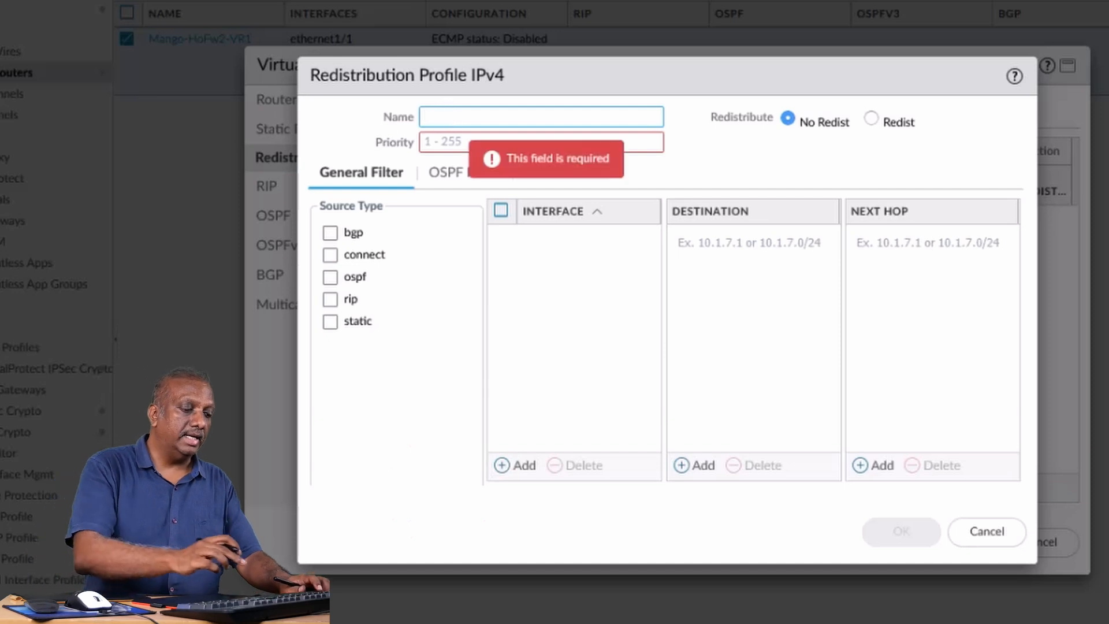
Name the redistribution profile Con-to-RIP and set its priority to 1.
type("Con")
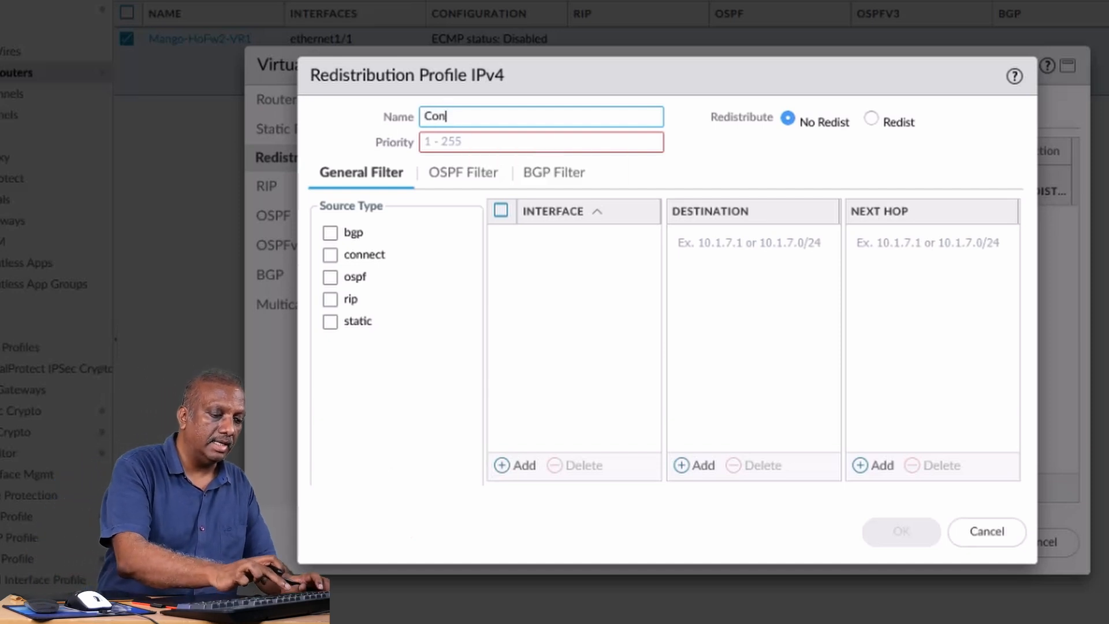
type("-to")
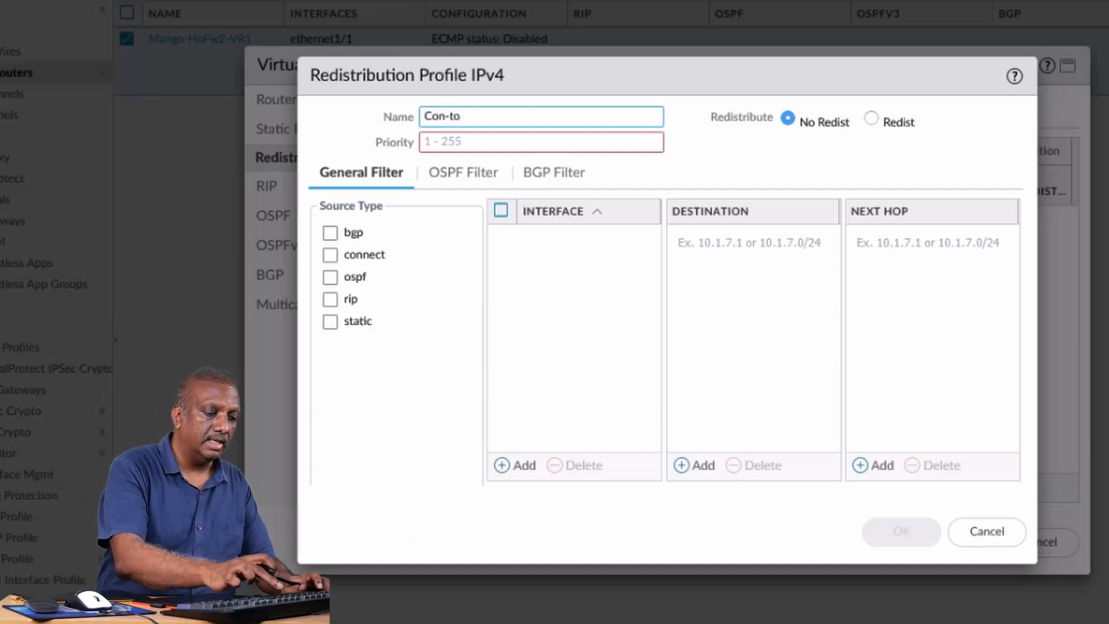
type("-RIP")
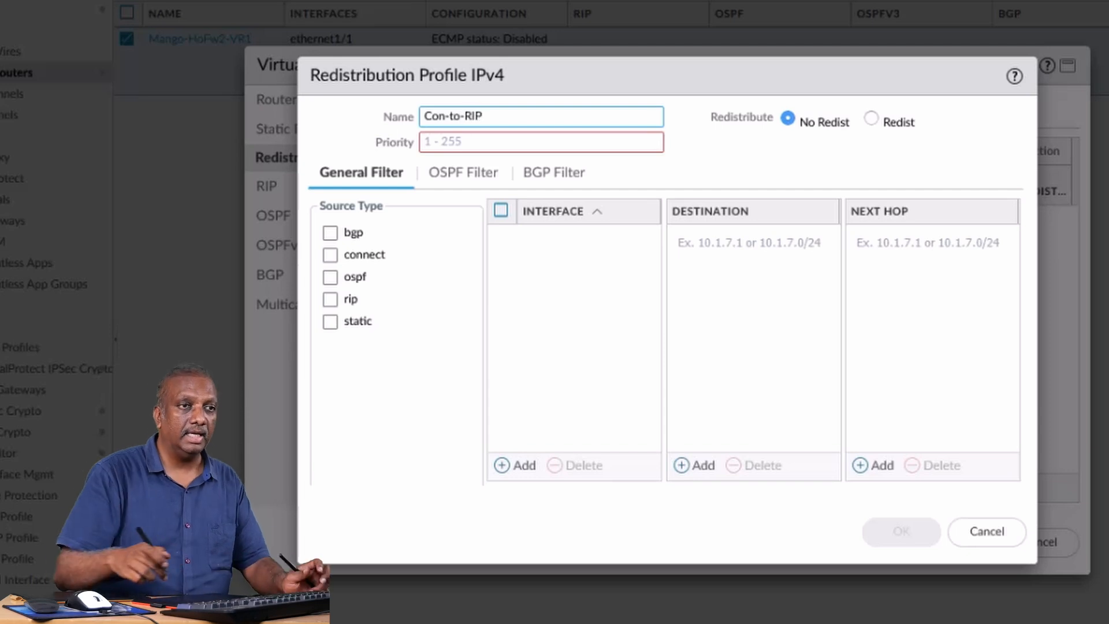
left_click(502, 147)
type("1")
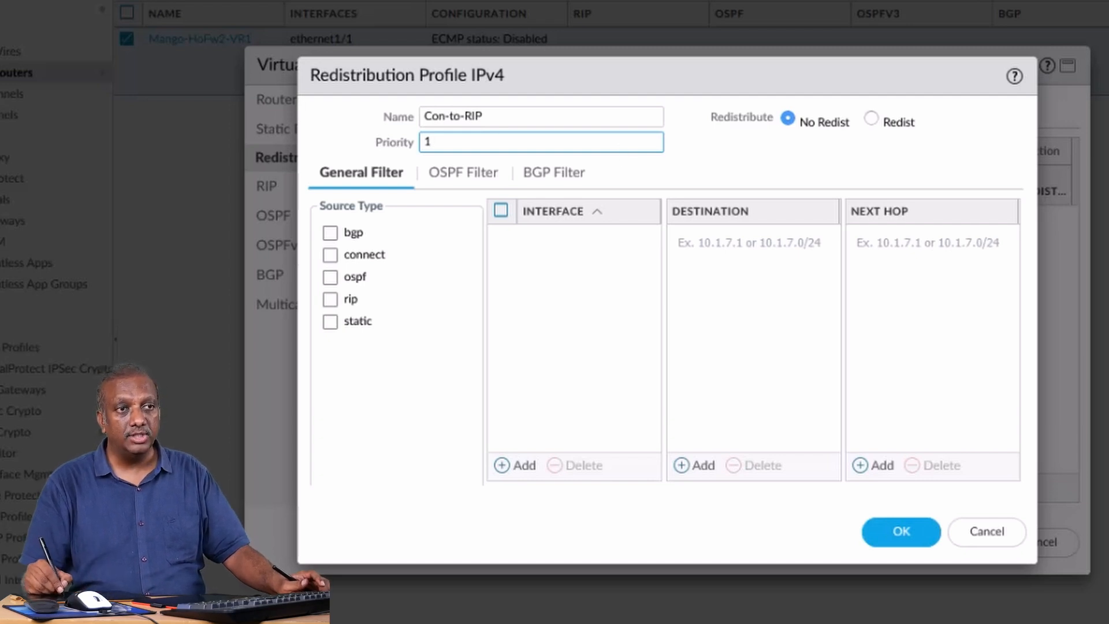
Mark the Redistribute options and the source types in pink, and clear the marks.
mouse_move(809, 91)
left_mouse_down()
mouse_move(714, 109)
mouse_move(747, 154)
mouse_move(849, 151)
left_mouse_up()
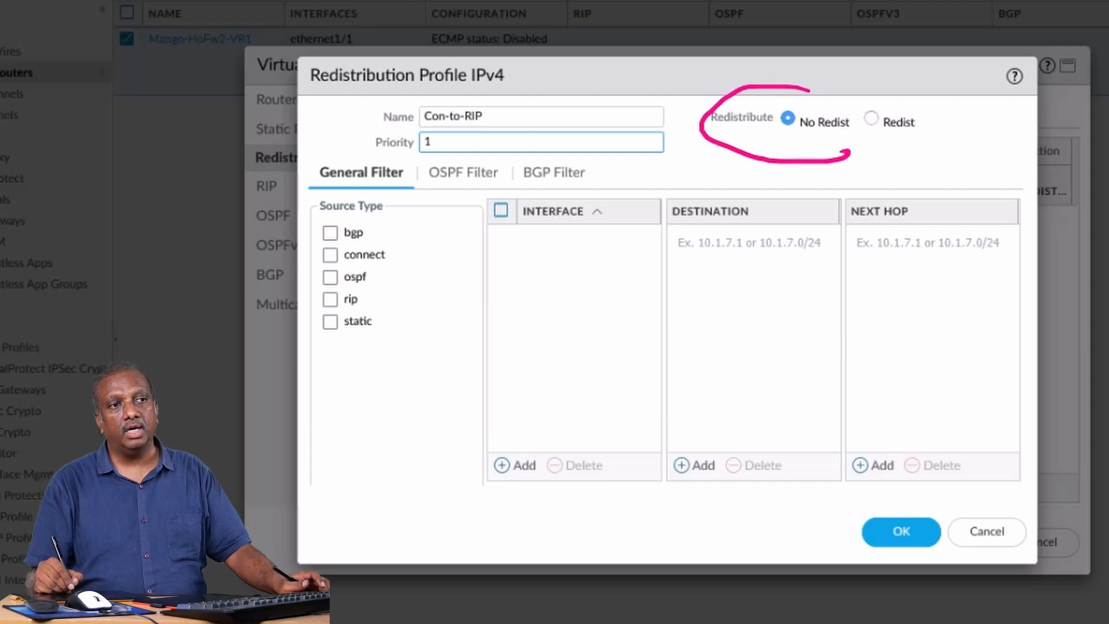
left_click_drag(416, 297, 557, 286)
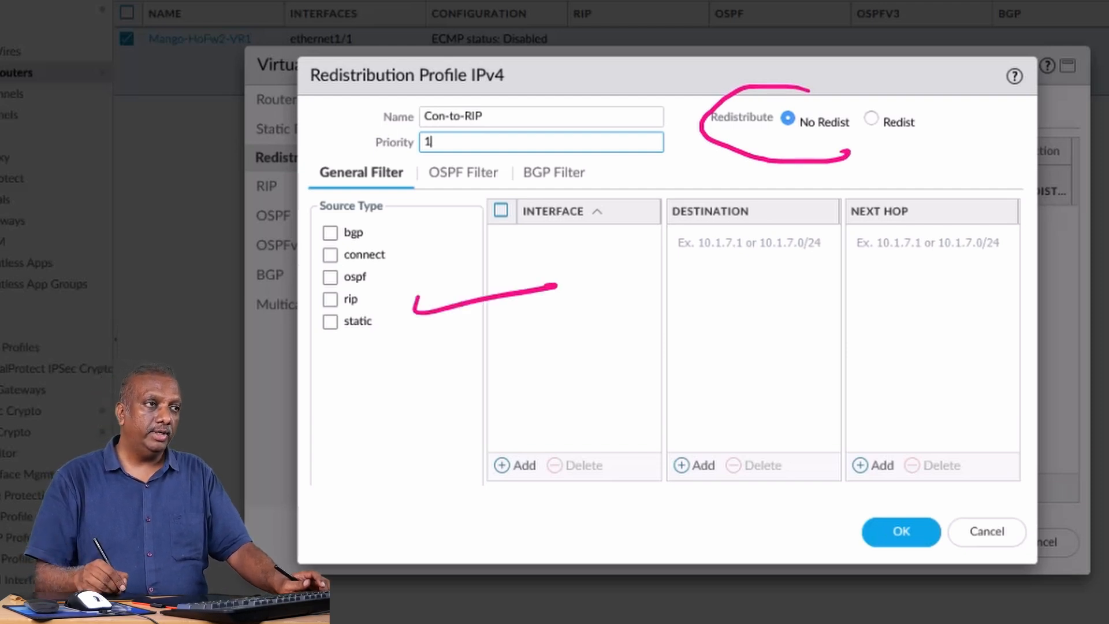
key("Escape")
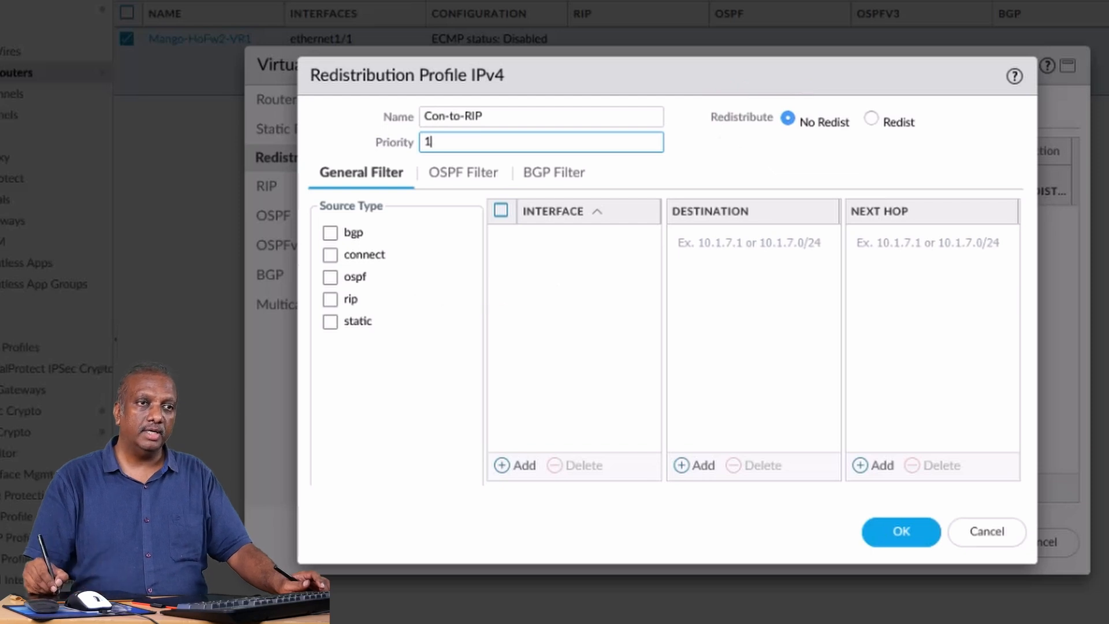
Set the profile to Redist with source type connect and interface ethernet1/2.
left_click(871, 118)
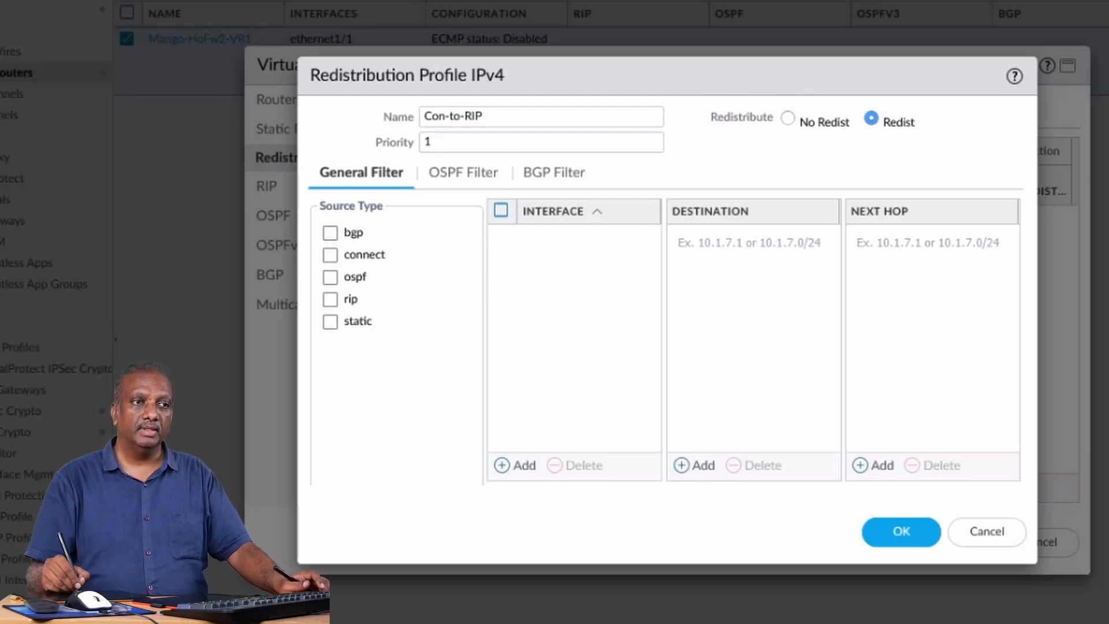
left_click(330, 255)
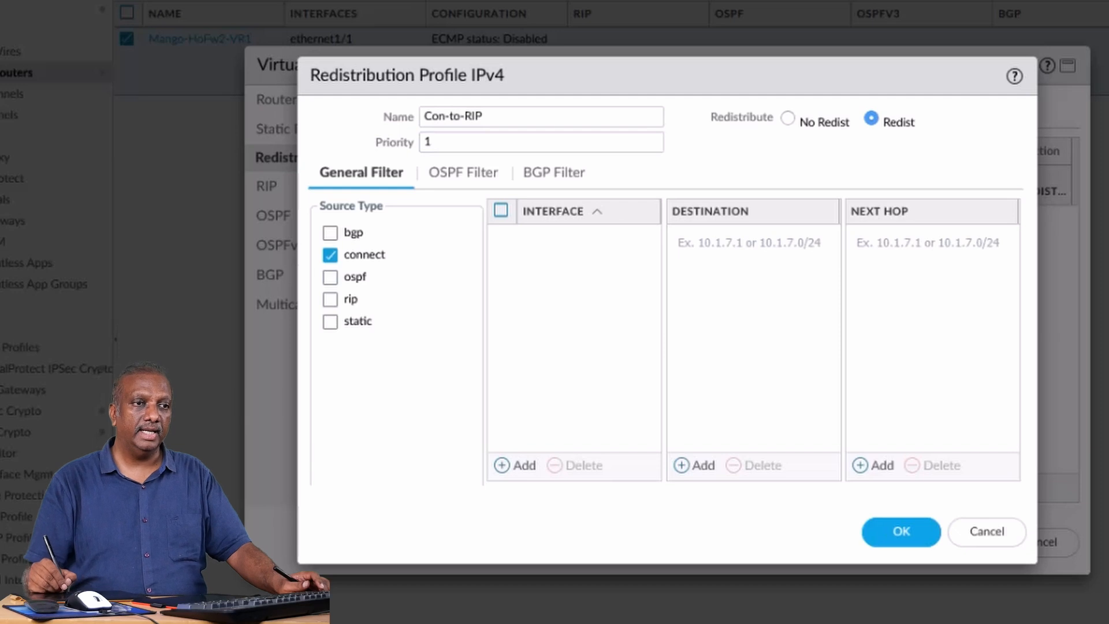
left_click(515, 466)
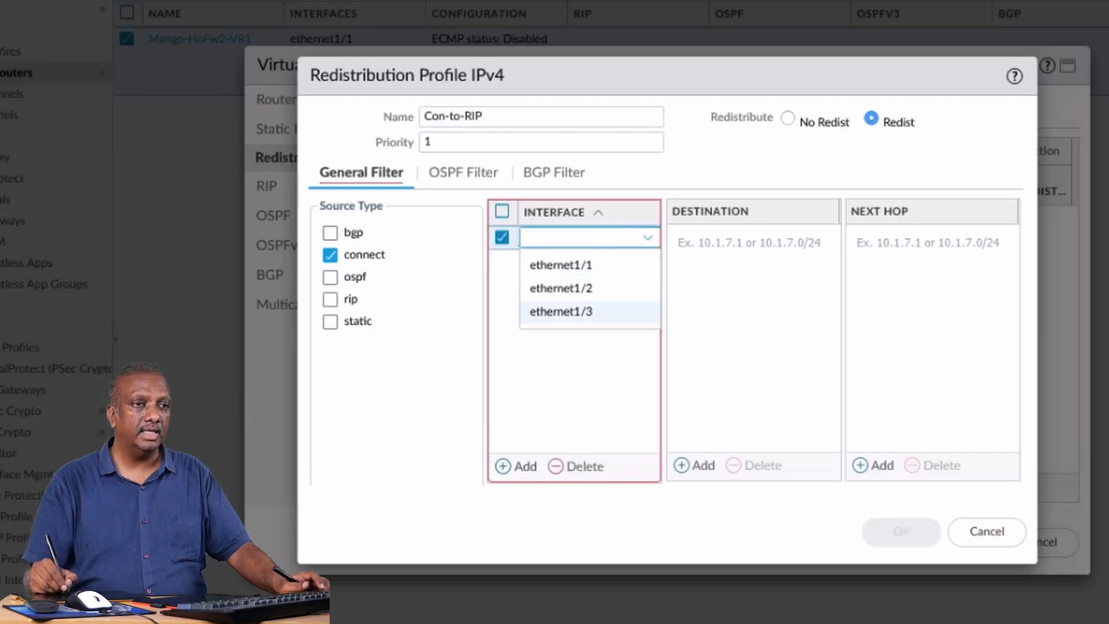
left_click(561, 288)
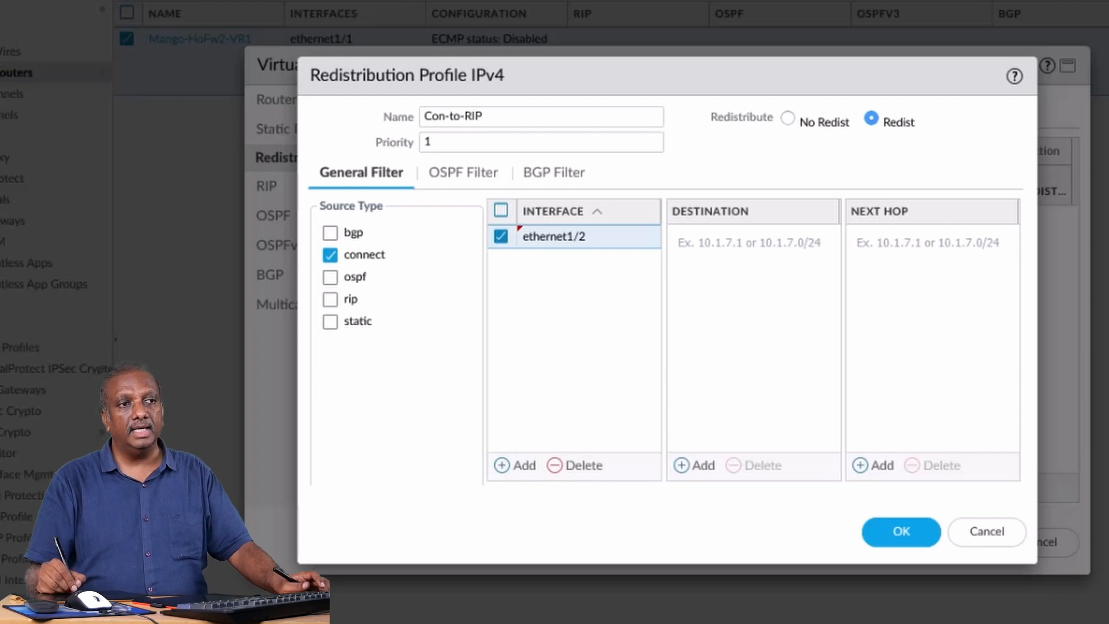
Circle connect, ethernet1/2 and Redist in pink, clear the marks, and save the redistribution profile.
mouse_move(393, 245)
left_mouse_down()
mouse_move(324, 235)
mouse_move(303, 274)
mouse_move(408, 253)
mouse_move(375, 245)
left_mouse_up()
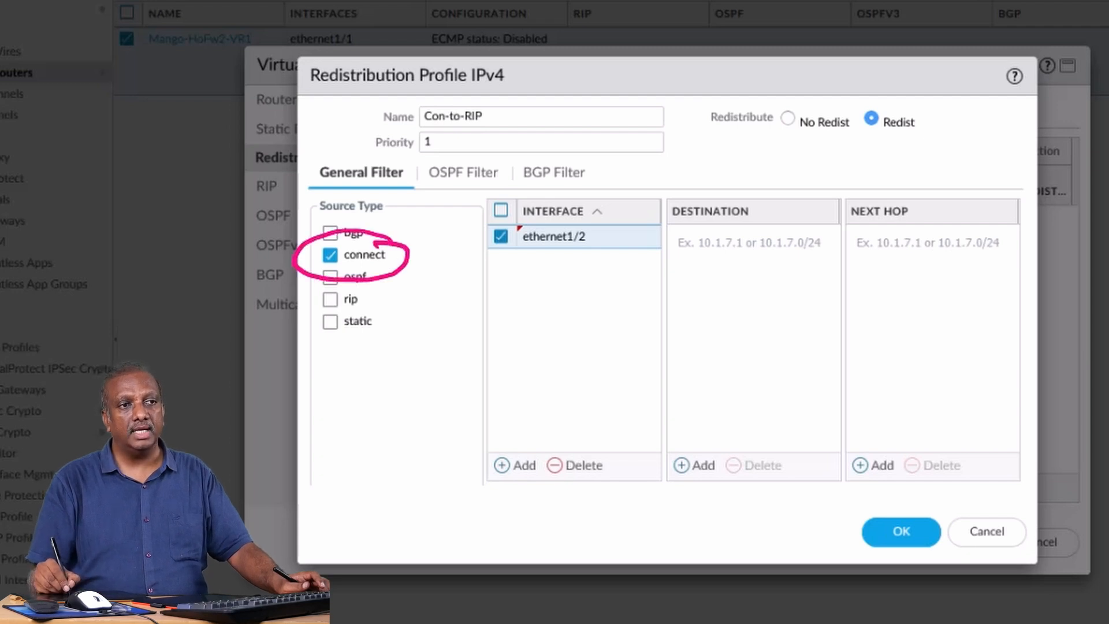
mouse_move(557, 219)
left_mouse_down()
mouse_move(485, 228)
mouse_move(572, 280)
mouse_move(565, 221)
left_mouse_up()
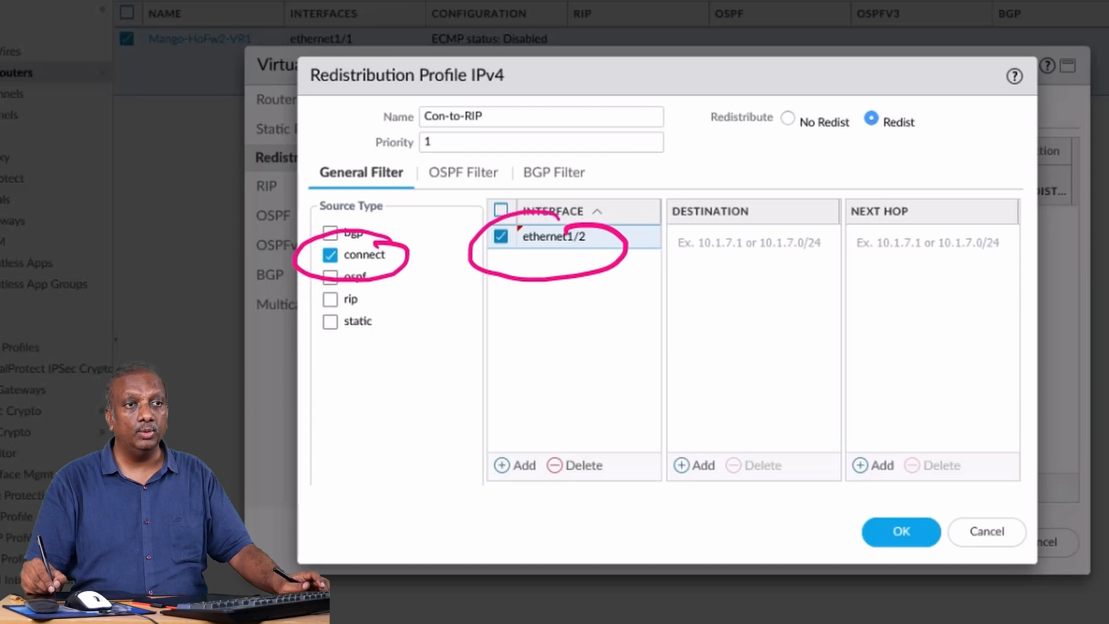
mouse_move(854, 138)
left_mouse_down()
mouse_move(956, 124)
mouse_move(861, 101)
mouse_move(860, 141)
left_mouse_up()
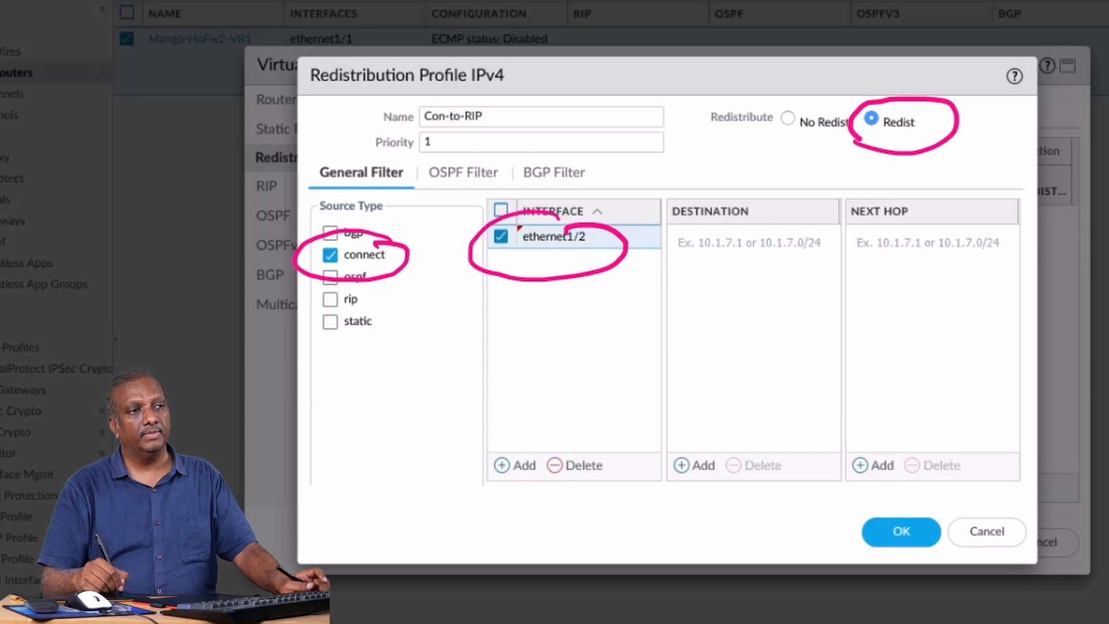
key("e")
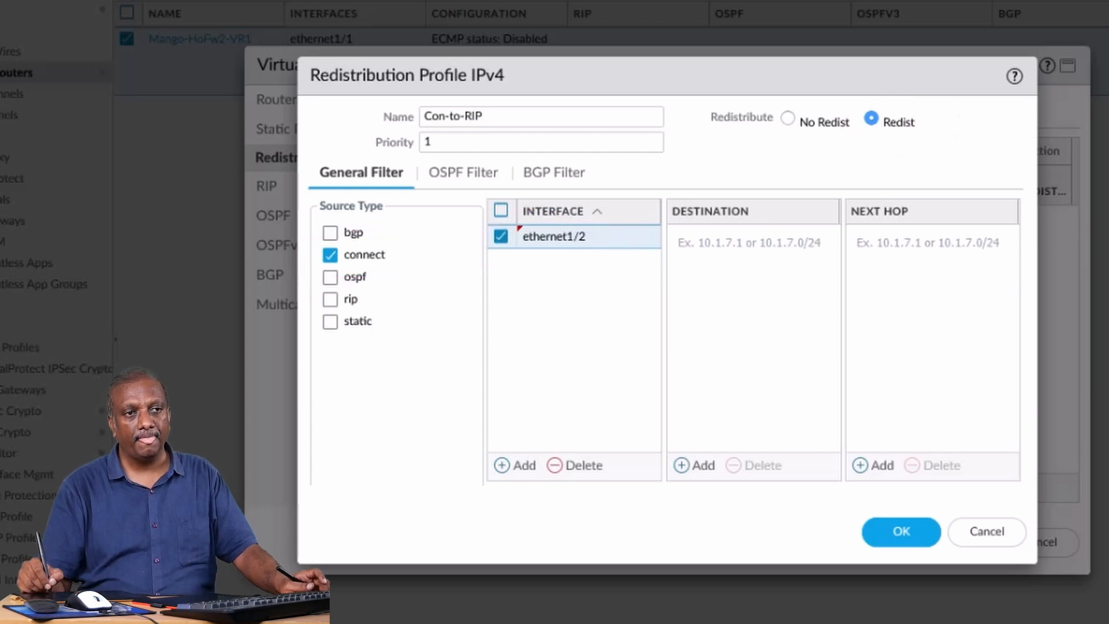
left_click(901, 531)
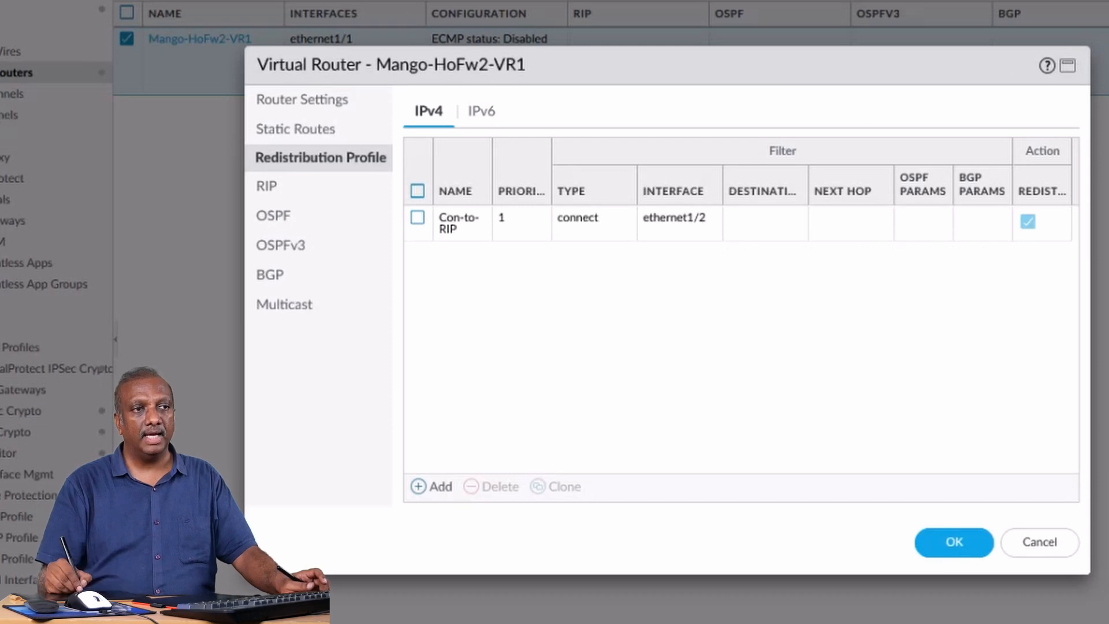
Add a RIP export rule that uses the Con-to-RIP redistribution profile, marking RIP and Export Rules in pink on the way.
mouse_move(278, 171)
left_mouse_down()
mouse_move(237, 195)
mouse_move(301, 202)
mouse_move(266, 173)
left_mouse_up()
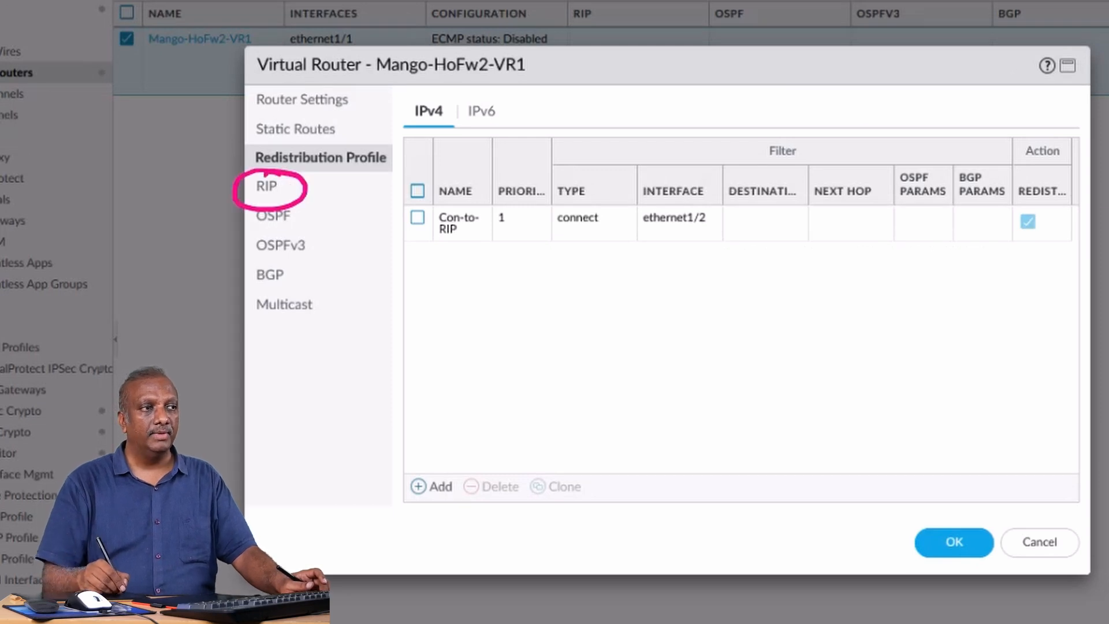
key("Escape")
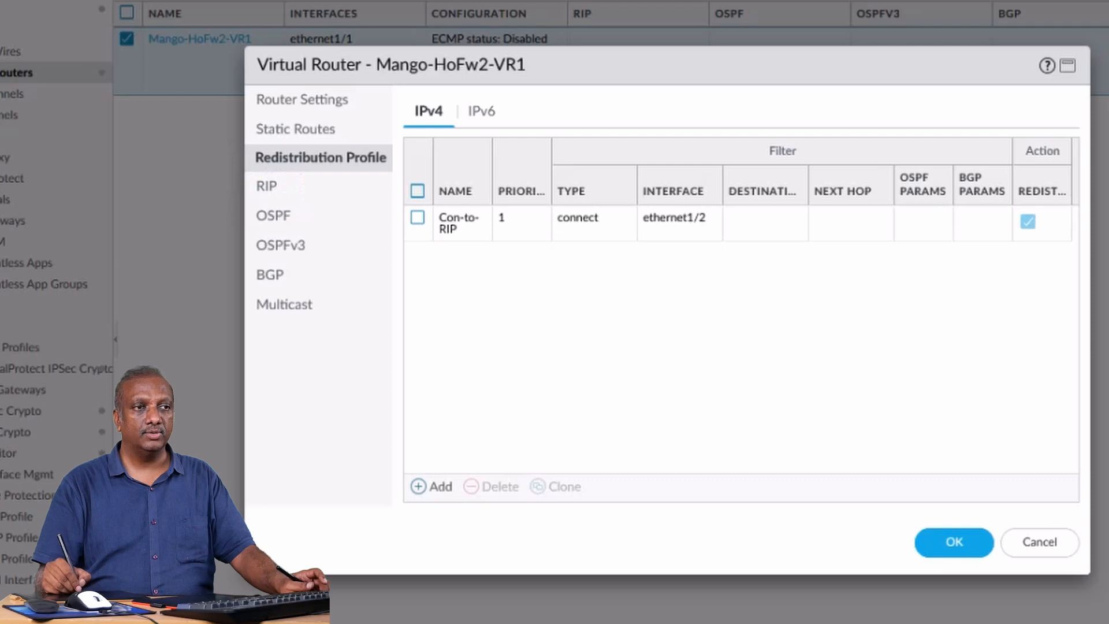
left_click(266, 187)
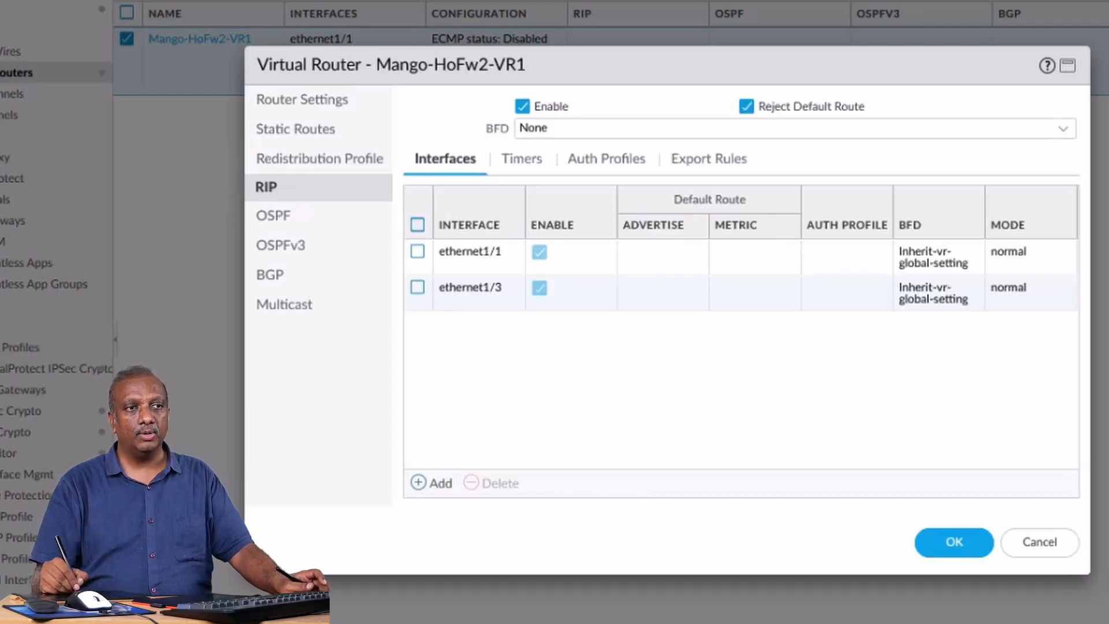
mouse_move(745, 134)
left_mouse_down()
mouse_move(652, 151)
mouse_move(751, 183)
mouse_move(732, 134)
mouse_move(721, 145)
left_mouse_up()
mouse_move(295, 180)
left_mouse_down()
mouse_move(298, 195)
mouse_move(363, 170)
left_mouse_up()
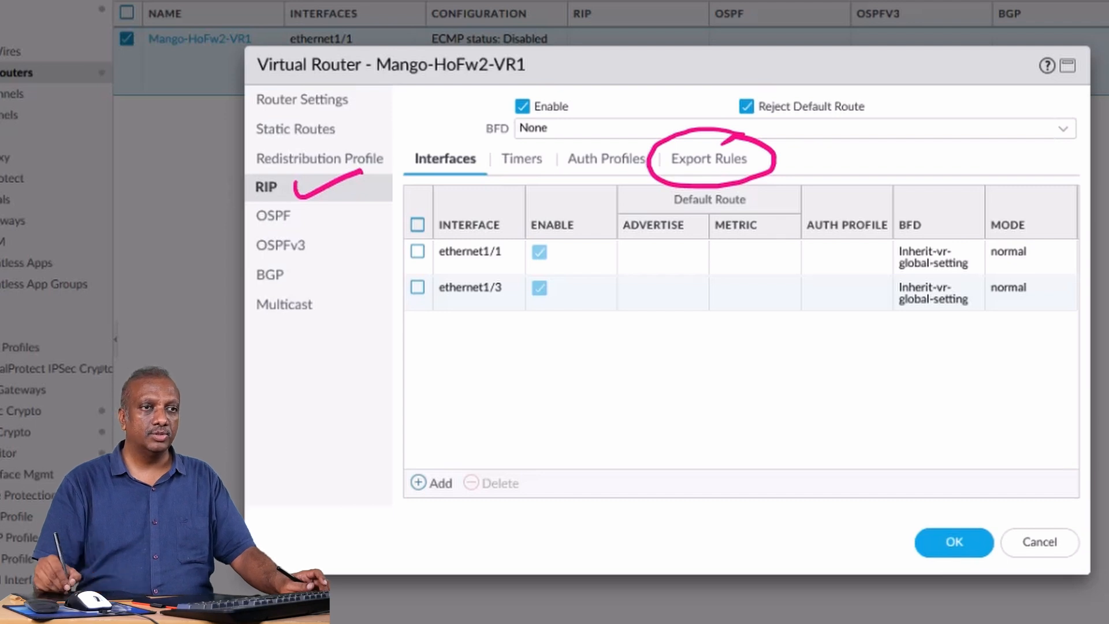
left_click(709, 159)
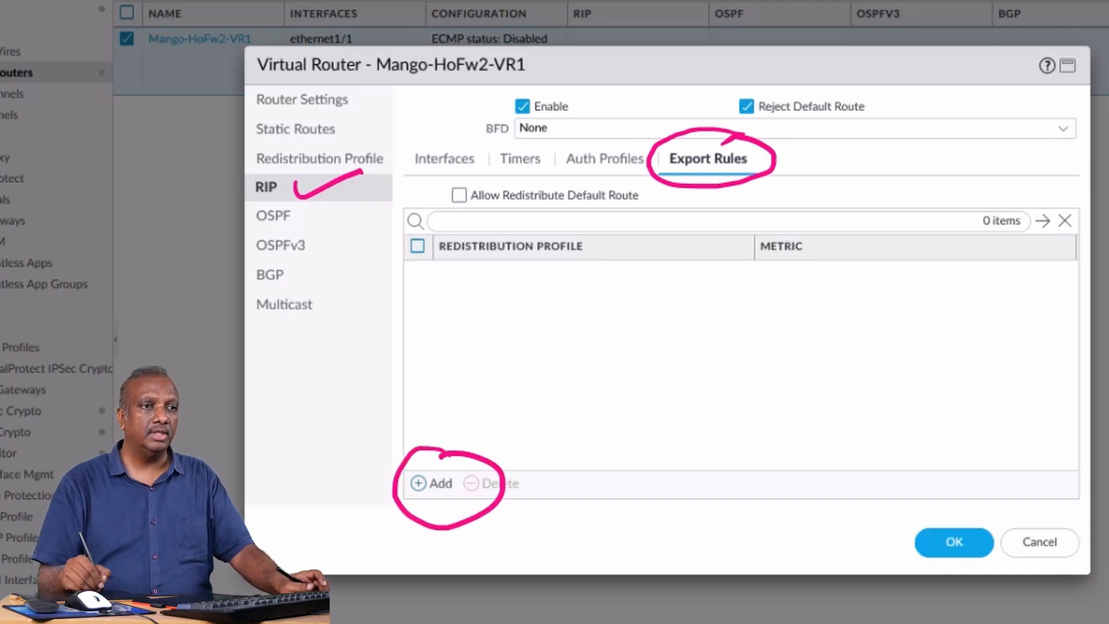
left_click(431, 483)
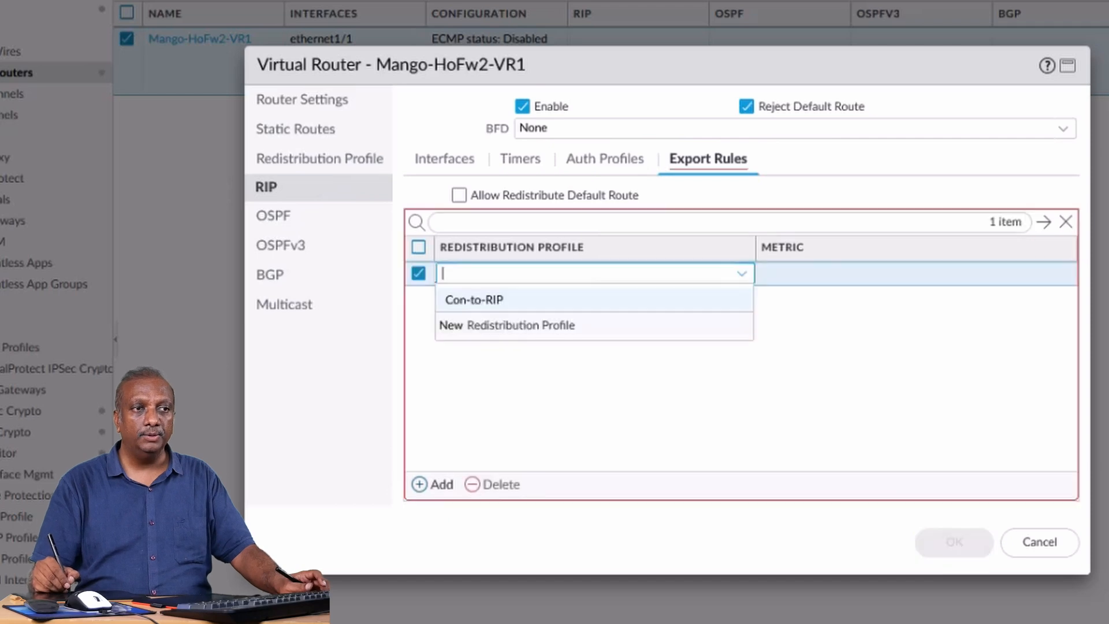
left_click(474, 299)
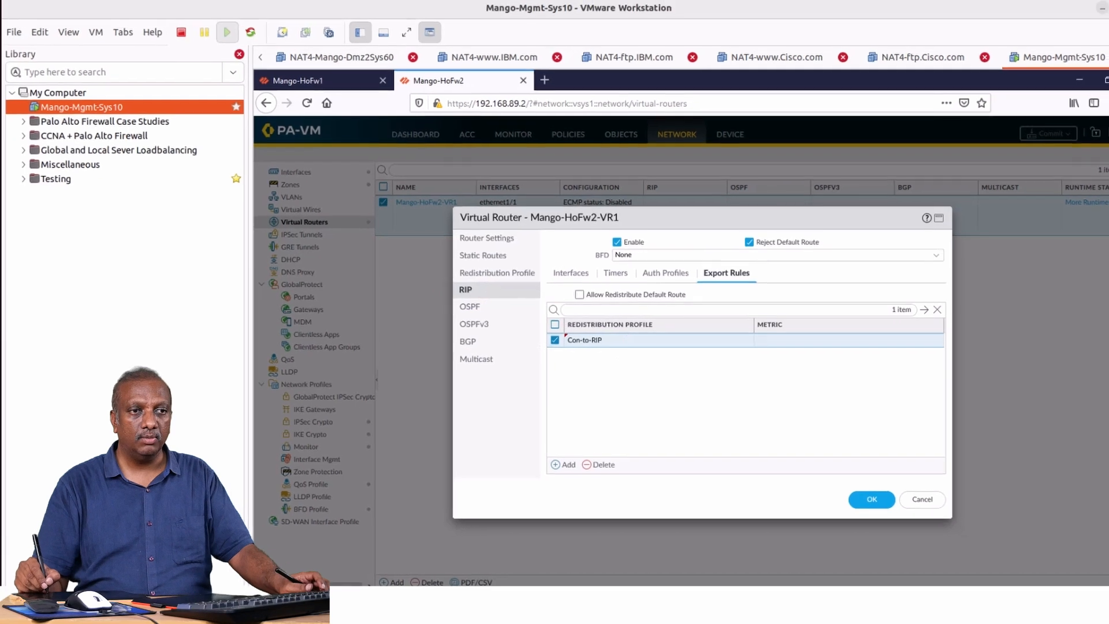
Save the Mango-HoFw2-VR1 virtual router settings and commit all changes to the firewall.
key("Return")
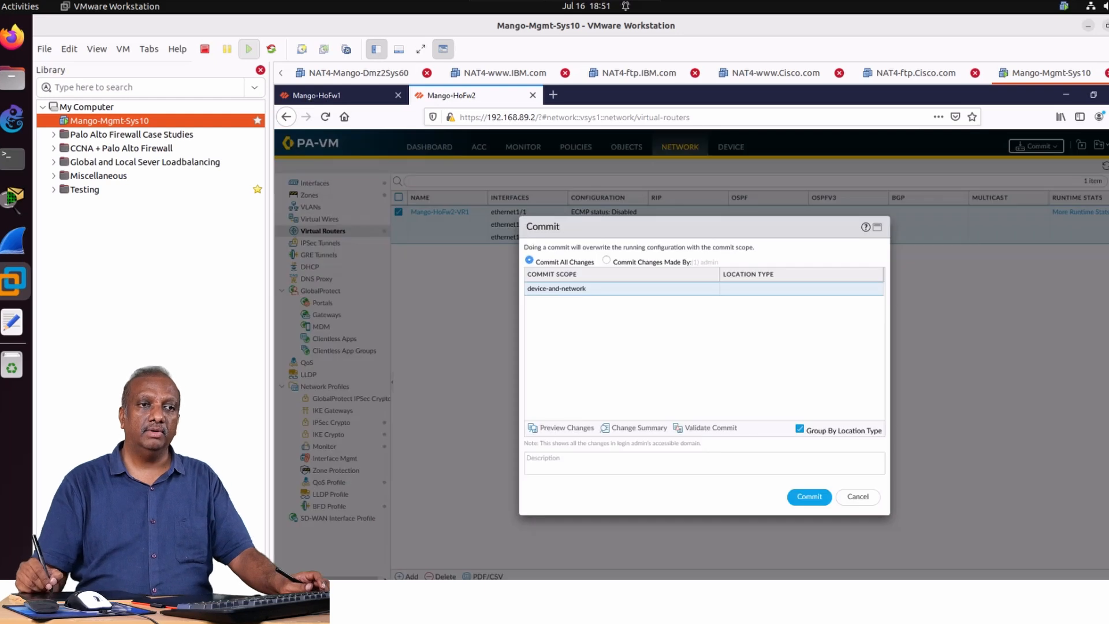
left_click(809, 497)
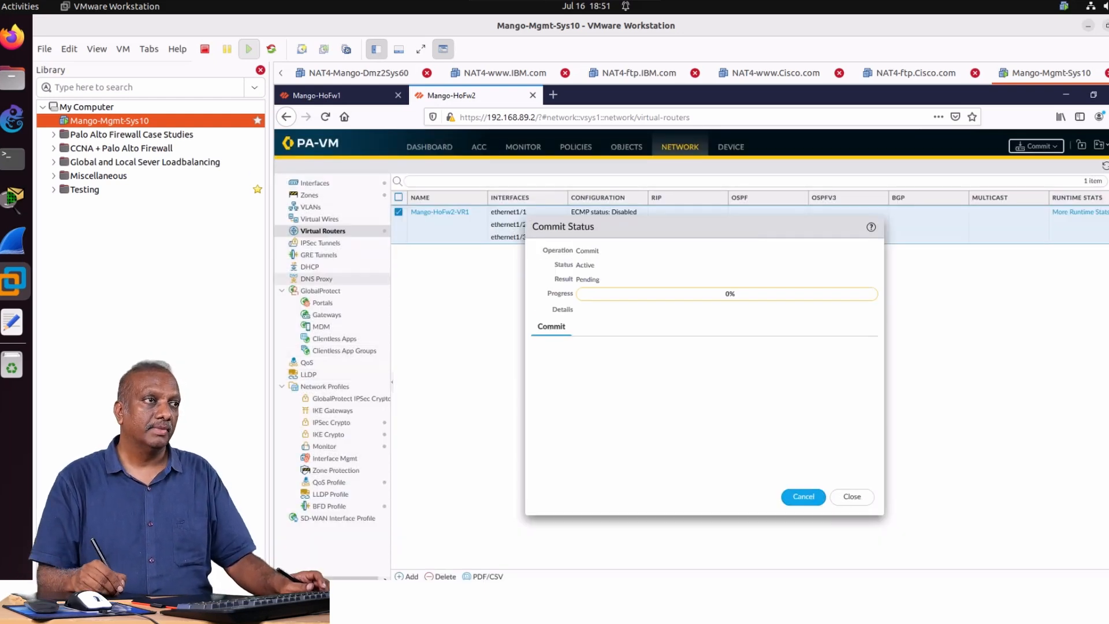
Switch to the OneNote topology diagram and erase the red ink around Mango-HoFw2.
left_click(20, 6)
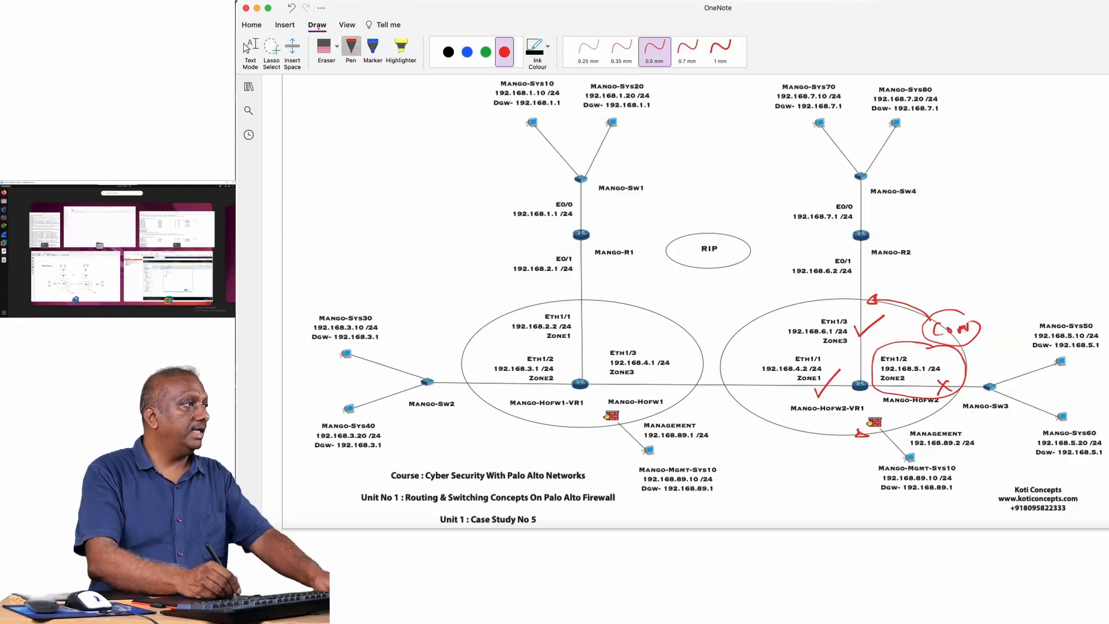
left_click(337, 46)
left_click(366, 104)
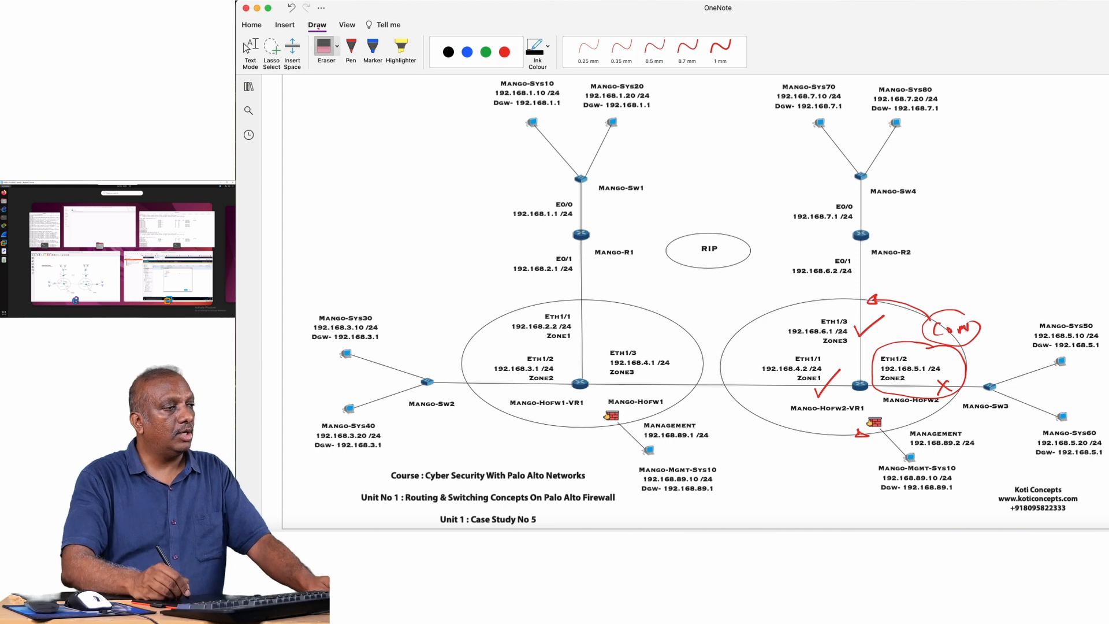
left_click_drag(975, 324, 922, 346)
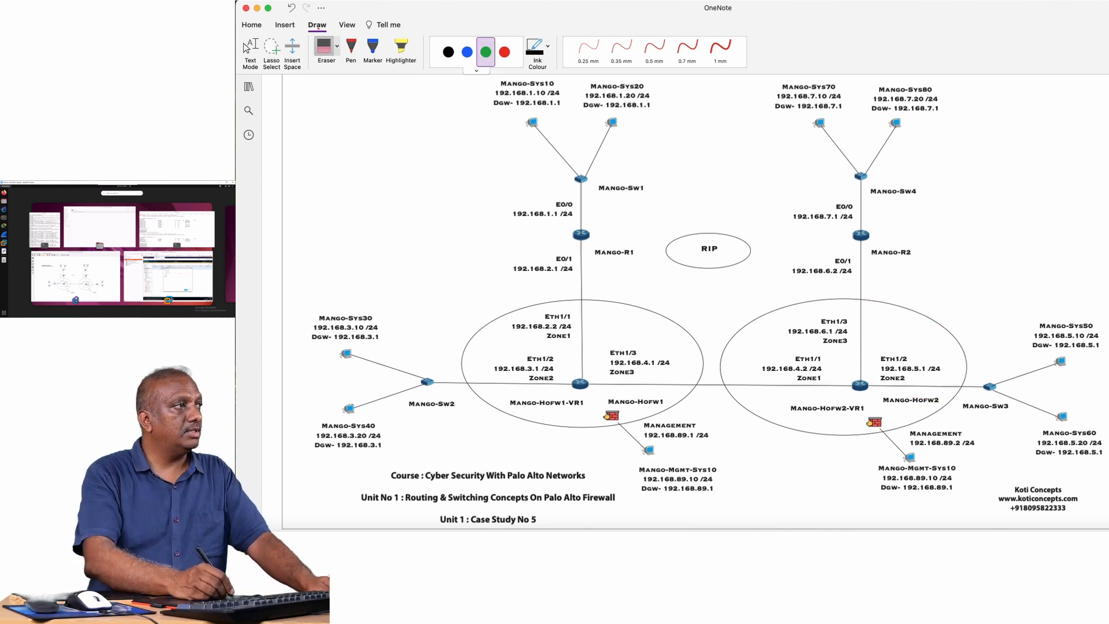
Circle Mango-R1, Mango-HoFw1-VR1, Mango-HoFw2-VR1 and Mango-R2 in blue and draw blue arrows along the links between them.
left_click(467, 52)
left_click_drag(586, 222, 584, 223)
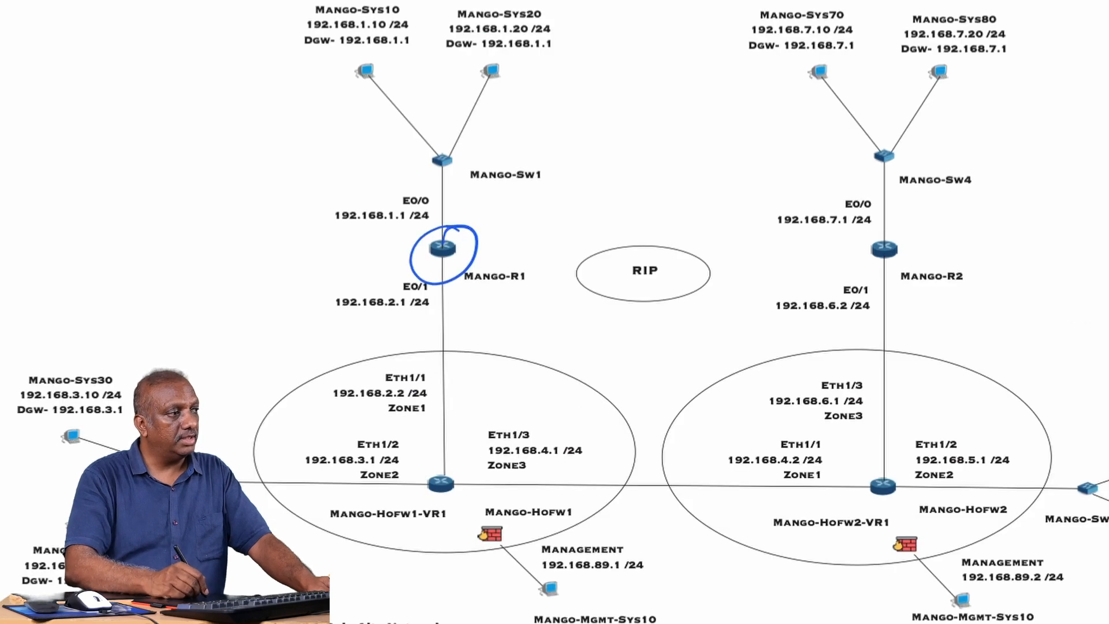
left_click_drag(451, 428, 428, 429)
left_click_drag(456, 306, 470, 403)
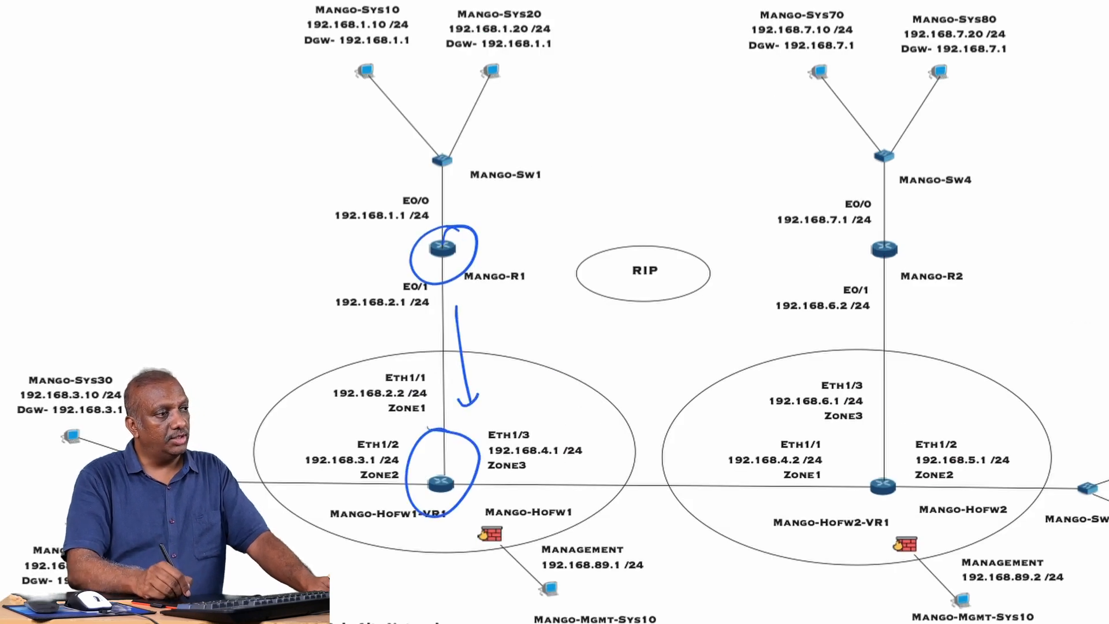
mouse_move(888, 449)
left_mouse_down()
mouse_move(901, 511)
mouse_move(917, 447)
left_mouse_up()
left_click_drag(583, 464, 773, 444)
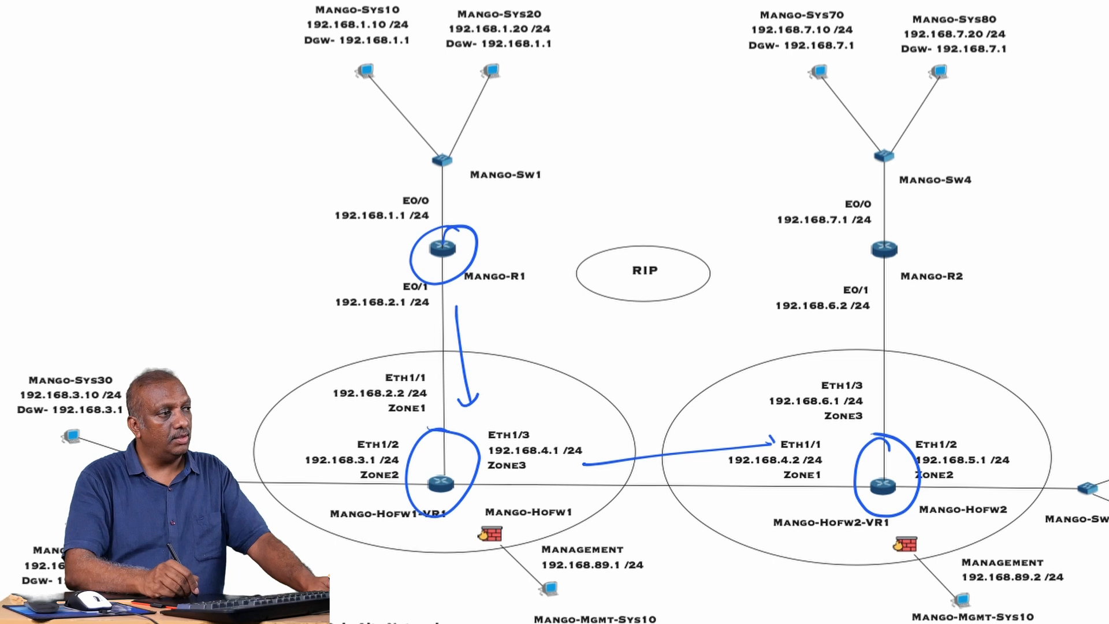
left_click_drag(889, 221, 867, 215)
left_click_drag(892, 295, 899, 397)
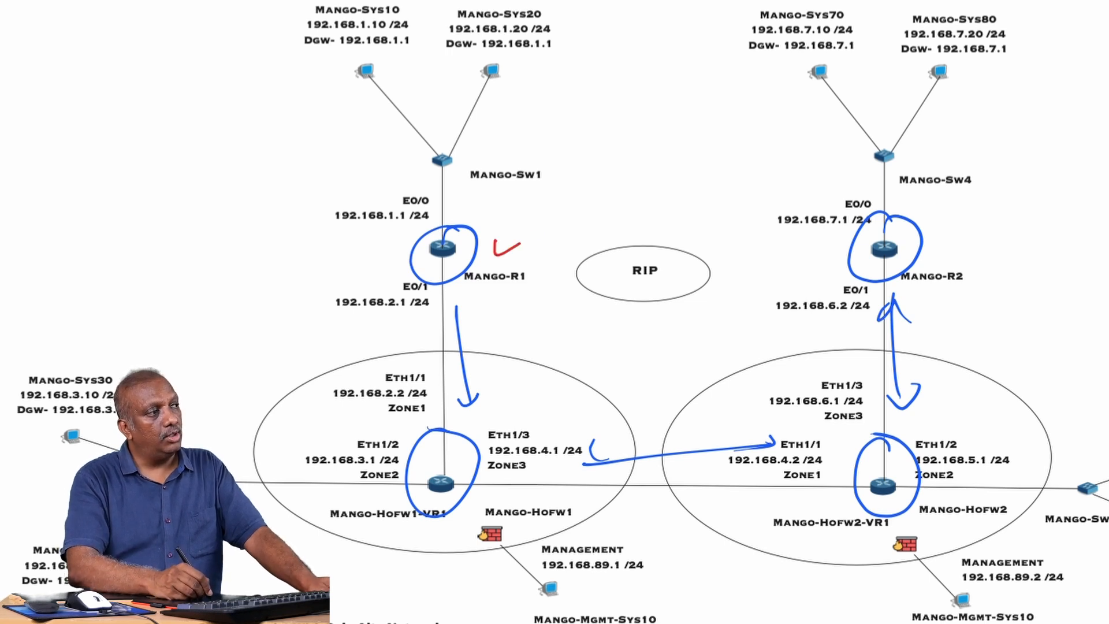
Circle each router and firewall network in red on the diagram, from the Mango-Sw1 LAN across to the Mango-Sw4 LAN.
left_click_drag(456, 186, 373, 212)
mouse_move(448, 284)
left_mouse_down()
mouse_move(351, 357)
mouse_move(404, 276)
left_mouse_up()
left_click_drag(345, 537, 316, 430)
left_click_drag(577, 407, 578, 425)
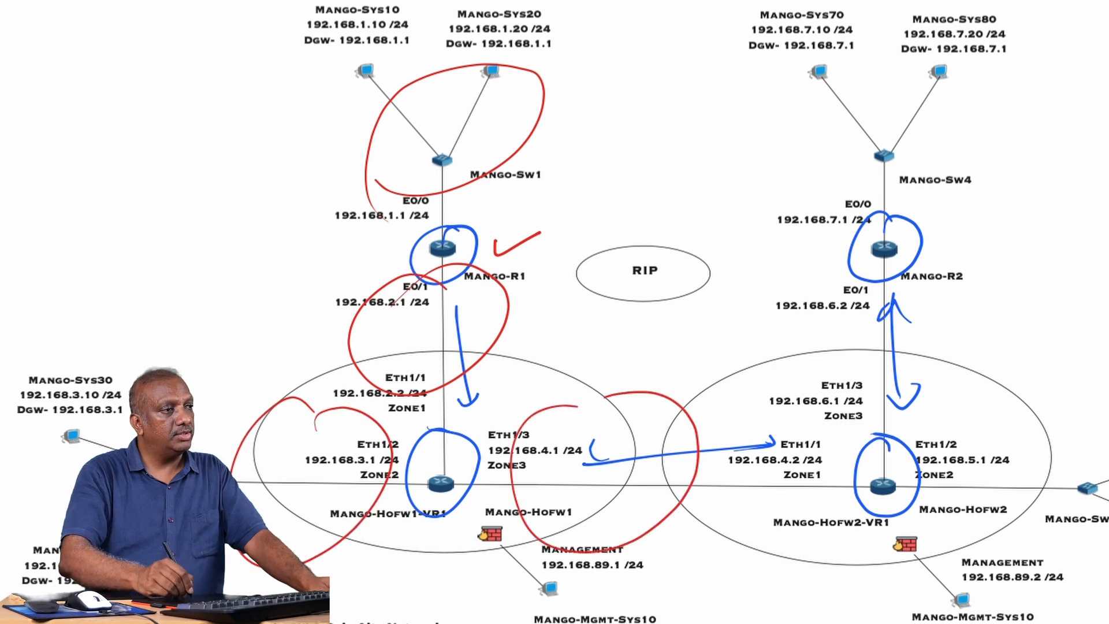
left_click_drag(1015, 425, 1002, 429)
left_click_drag(878, 328, 849, 318)
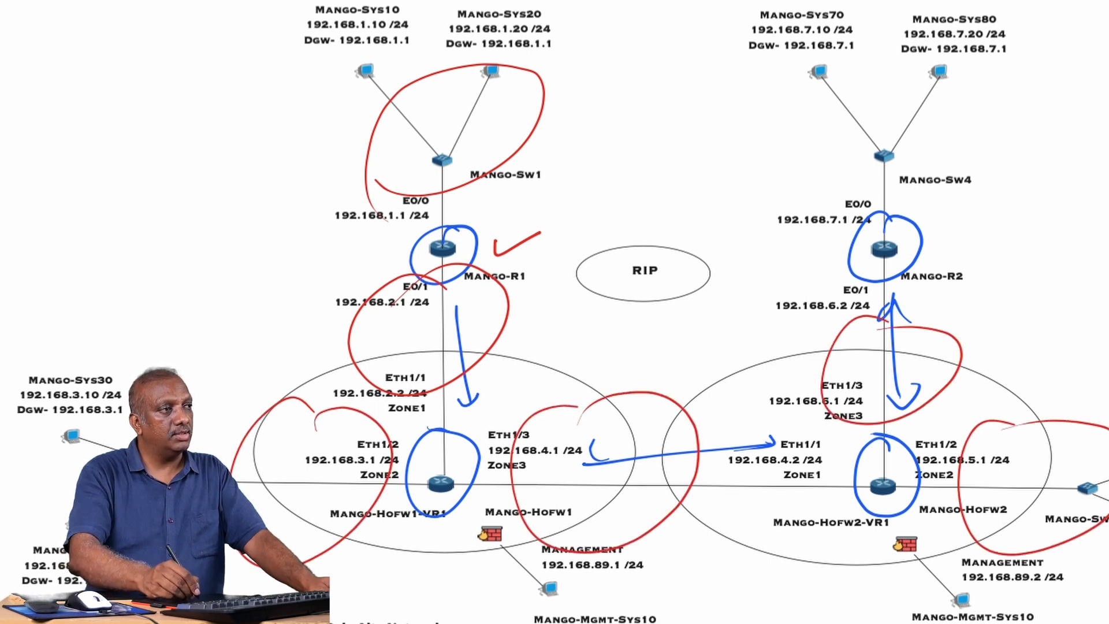
mouse_move(875, 62)
left_mouse_down()
mouse_move(800, 185)
mouse_move(859, 84)
left_mouse_up()
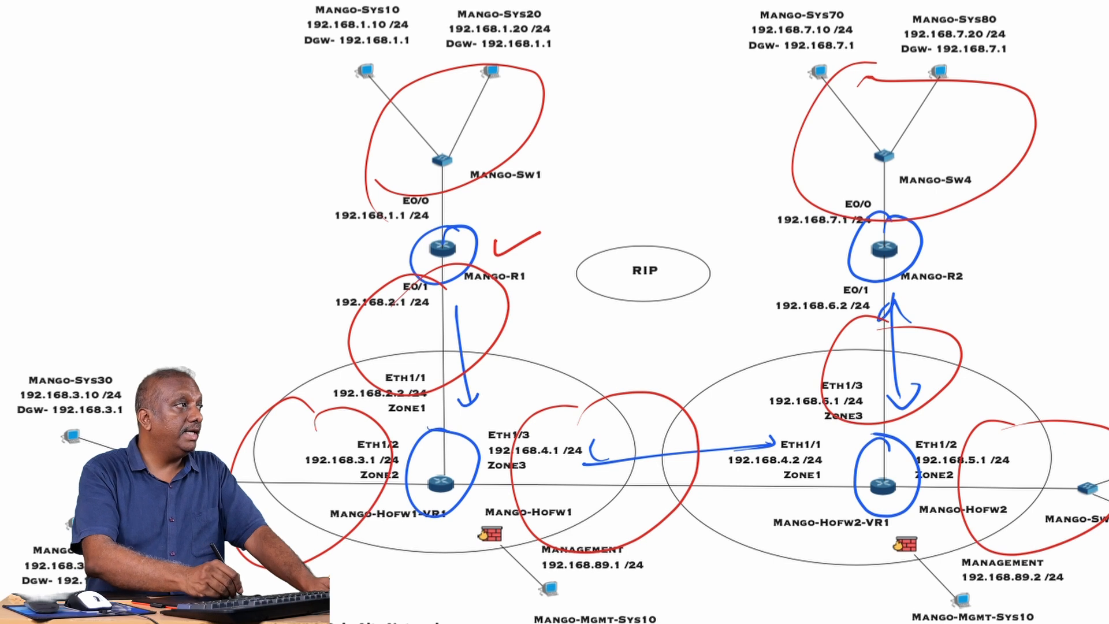
Erase the blue and red ink from the topology diagram.
left_click(34, 2)
left_click(92, 43)
mouse_move(388, 104)
left_mouse_down()
mouse_move(416, 195)
mouse_move(504, 252)
left_mouse_up()
mouse_move(460, 341)
left_mouse_down()
mouse_move(390, 448)
mouse_move(595, 451)
mouse_move(895, 370)
left_mouse_up()
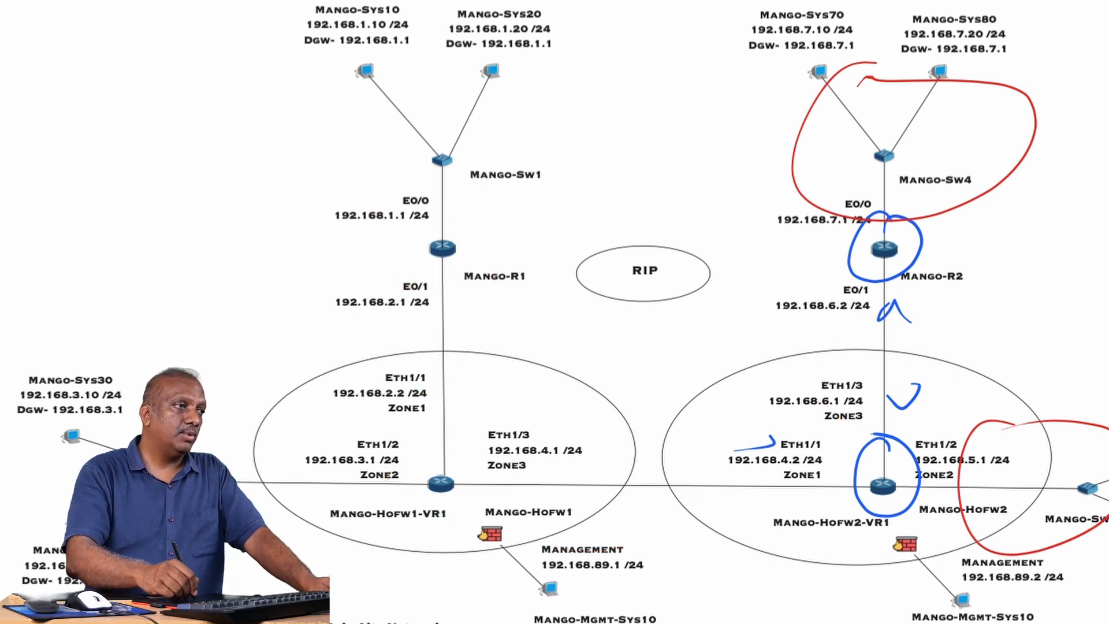
mouse_move(772, 443)
left_mouse_down()
mouse_move(961, 474)
mouse_move(907, 221)
left_mouse_up()
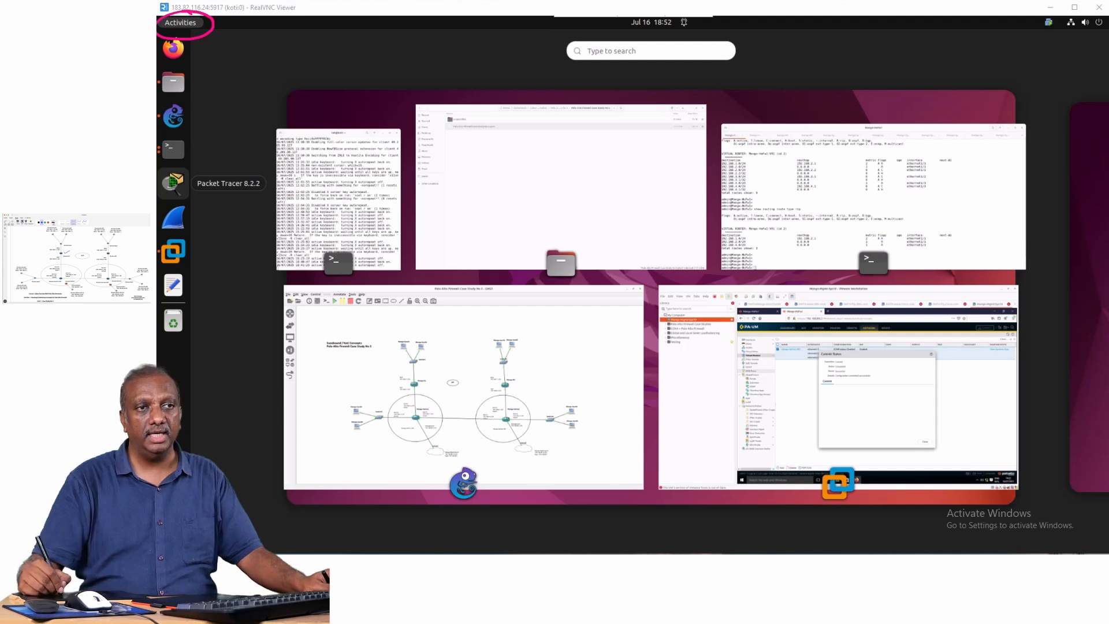
Mark the terminal window in pink, clear the marks, and switch to the Mango-HoFw1 terminal session.
left_click_drag(878, 231, 914, 275)
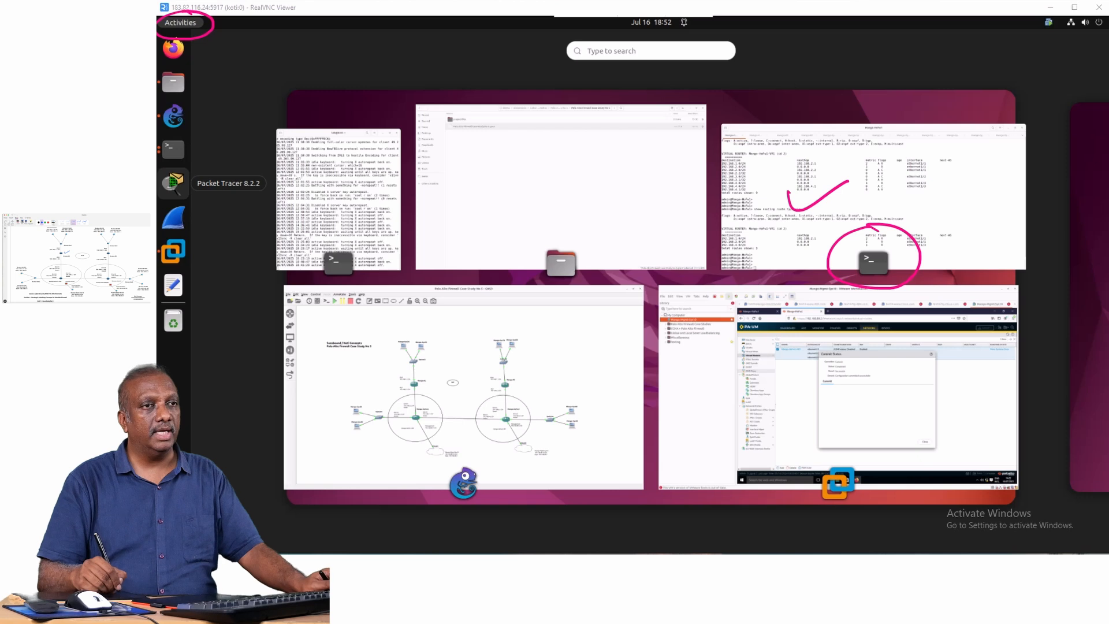
key("Escape")
left_click(873, 220)
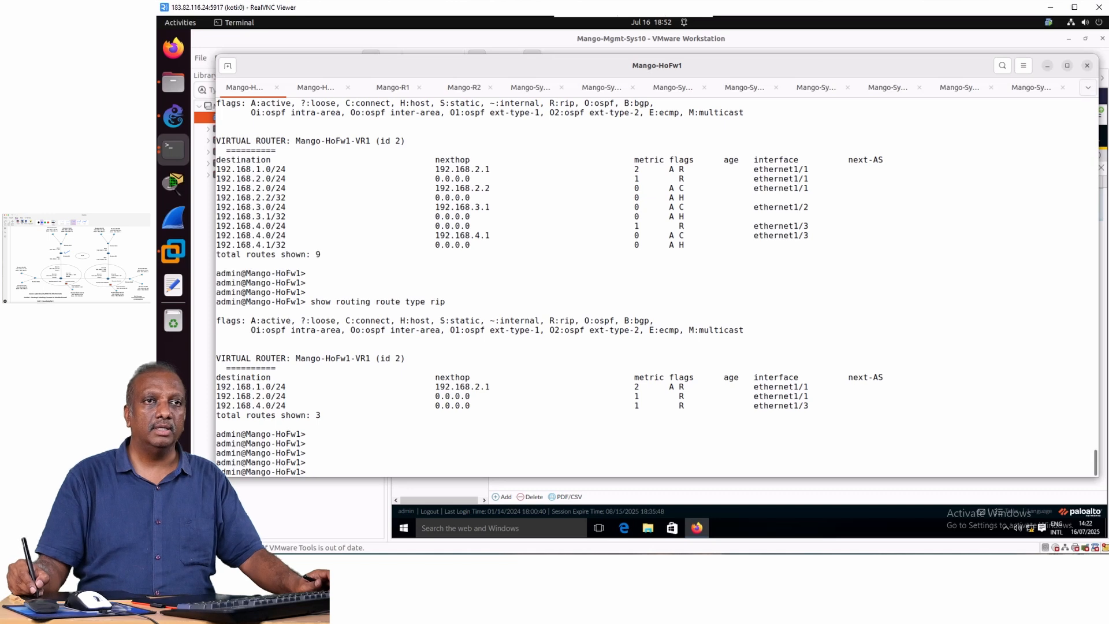
Mark the terminal session list in pink, clear the marks, and switch to the Mango-R1 session.
left_click(1087, 87)
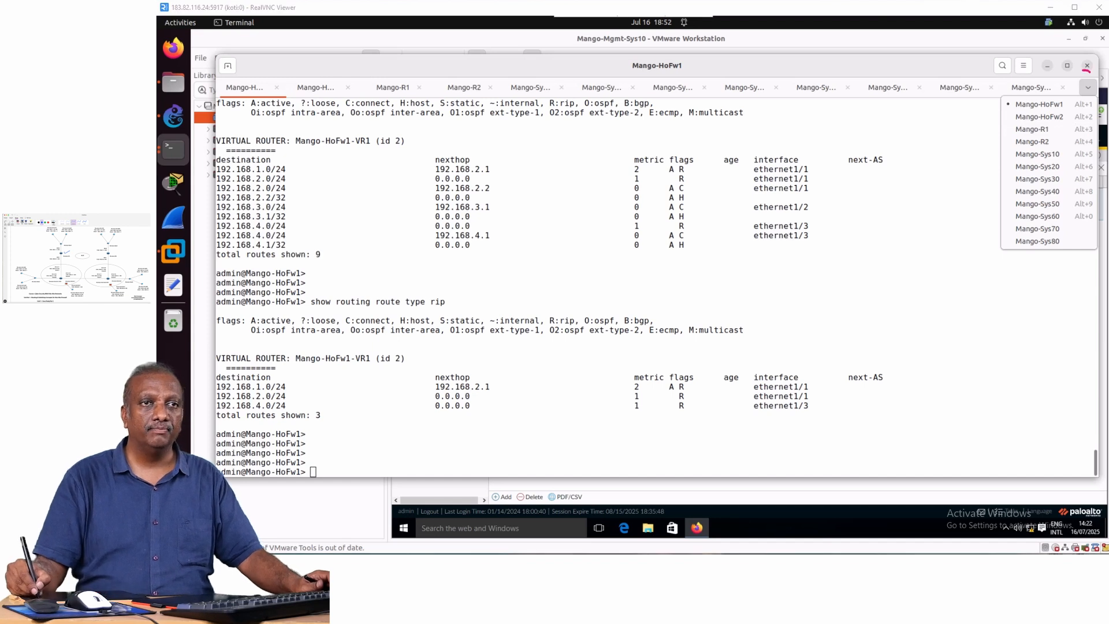
left_click_drag(1090, 72, 1096, 100)
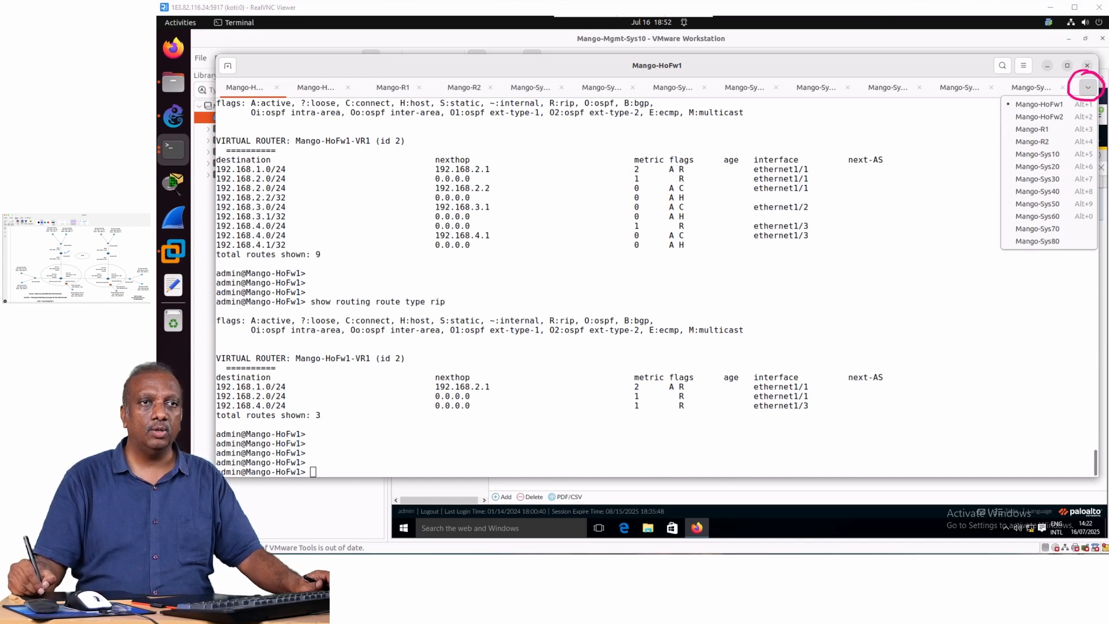
left_click_drag(990, 127, 1012, 119)
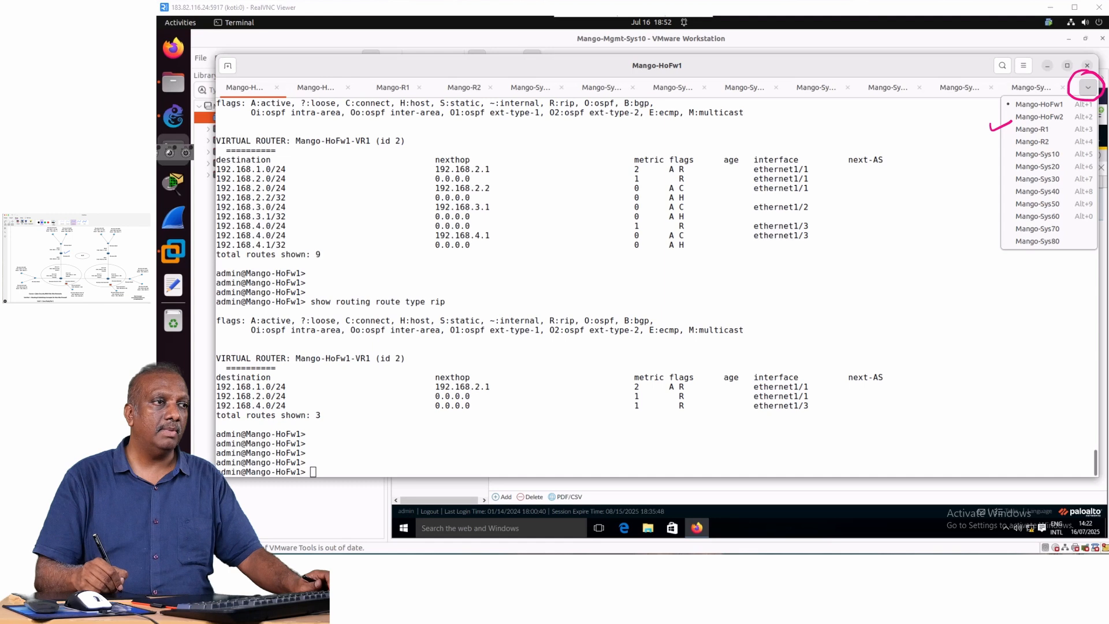
key("Escape")
left_click(1032, 130)
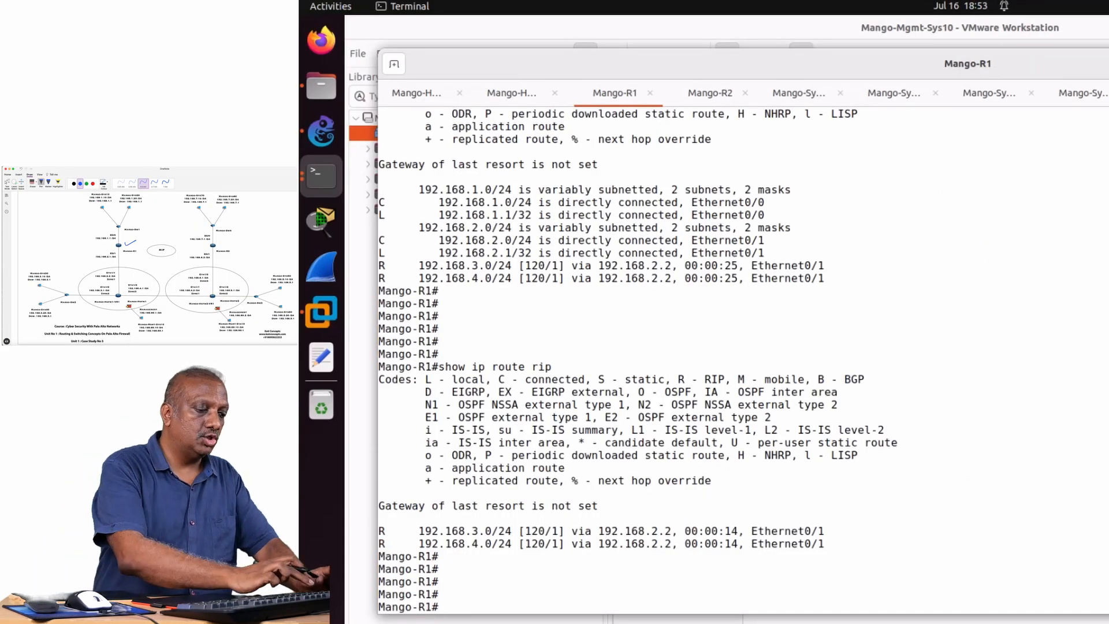
Display the full routing table on Mango-R1 with show ip route and page through to its end.
type("show")
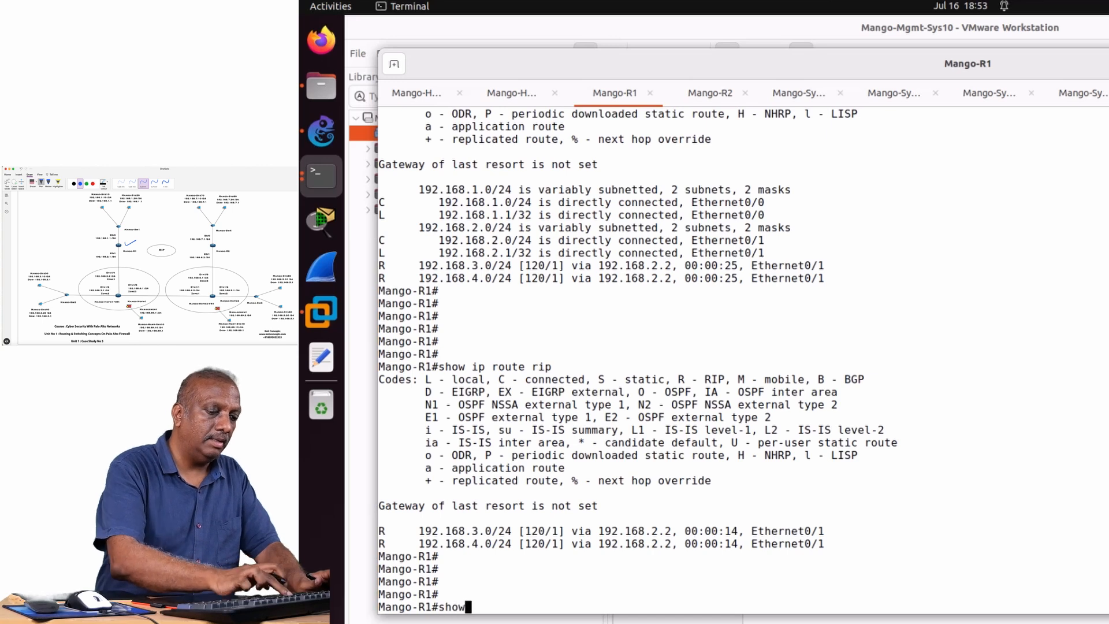
type(" ip route")
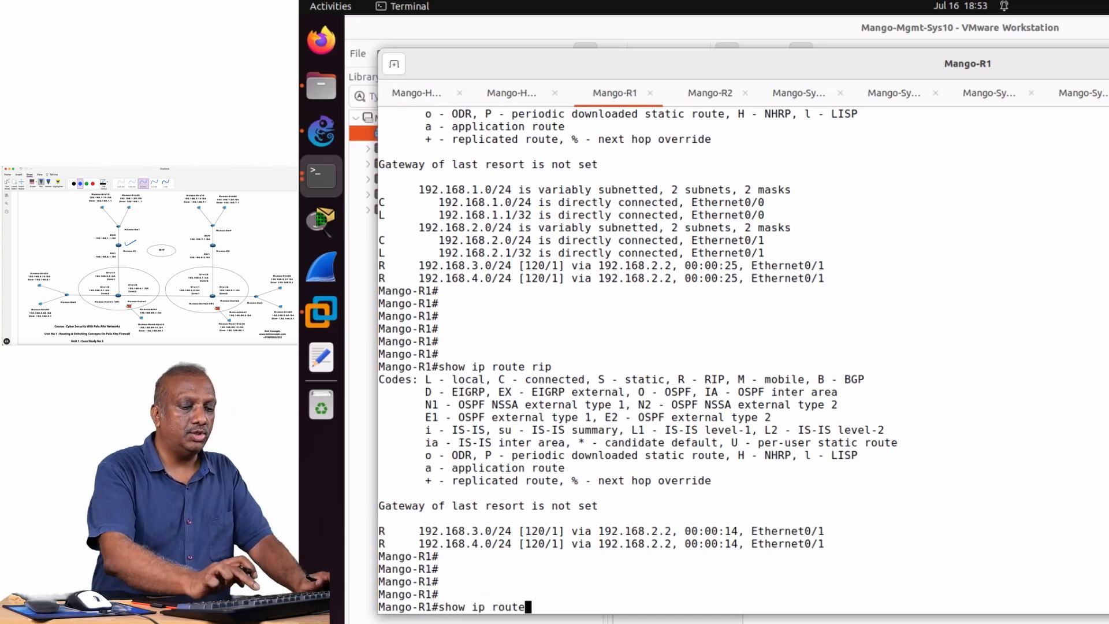
key("Tab")
key("Return")
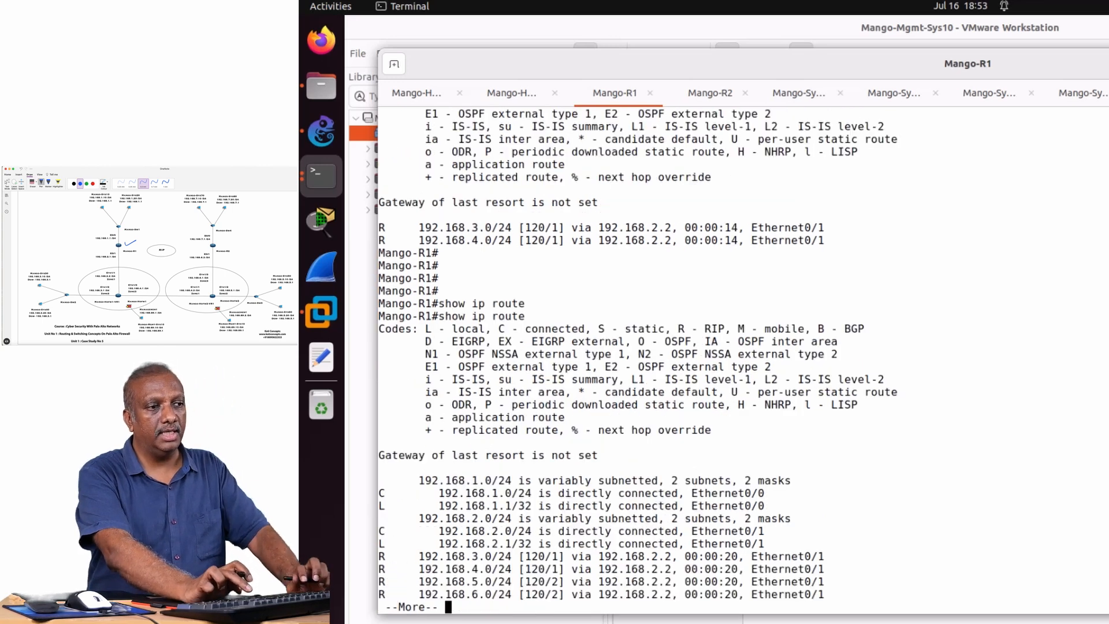
key("space")
key("Return")
key("Return")
key("Return")
key("Return")
key("Return")
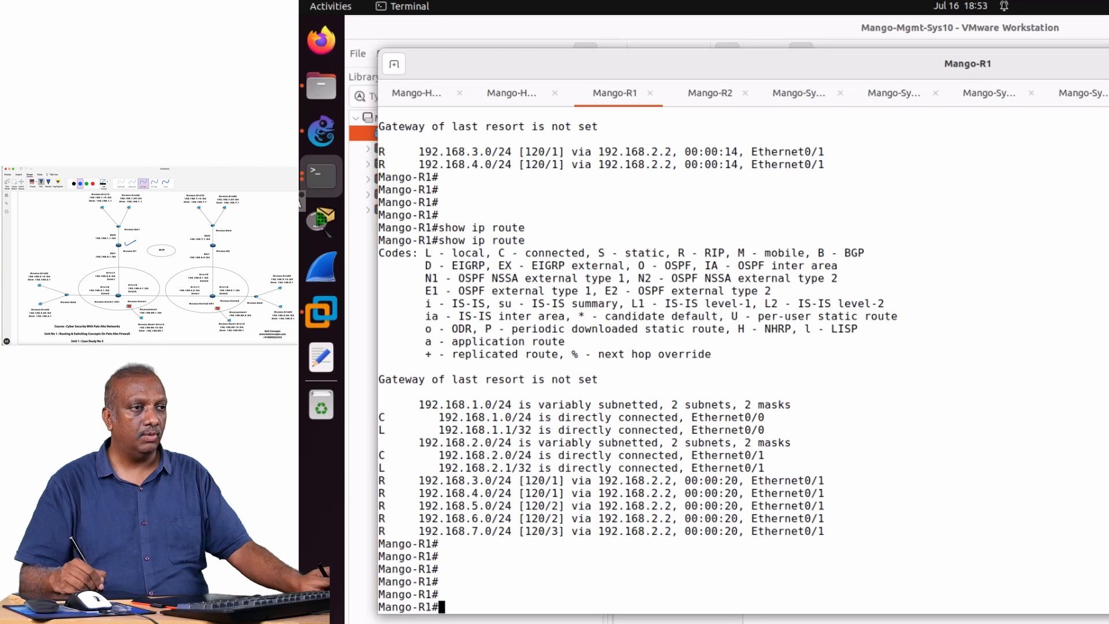
Tick the network entries in Mango-R1's routing table in pink and clear the marks.
left_click_drag(481, 397, 521, 375)
left_click_drag(488, 432, 522, 414)
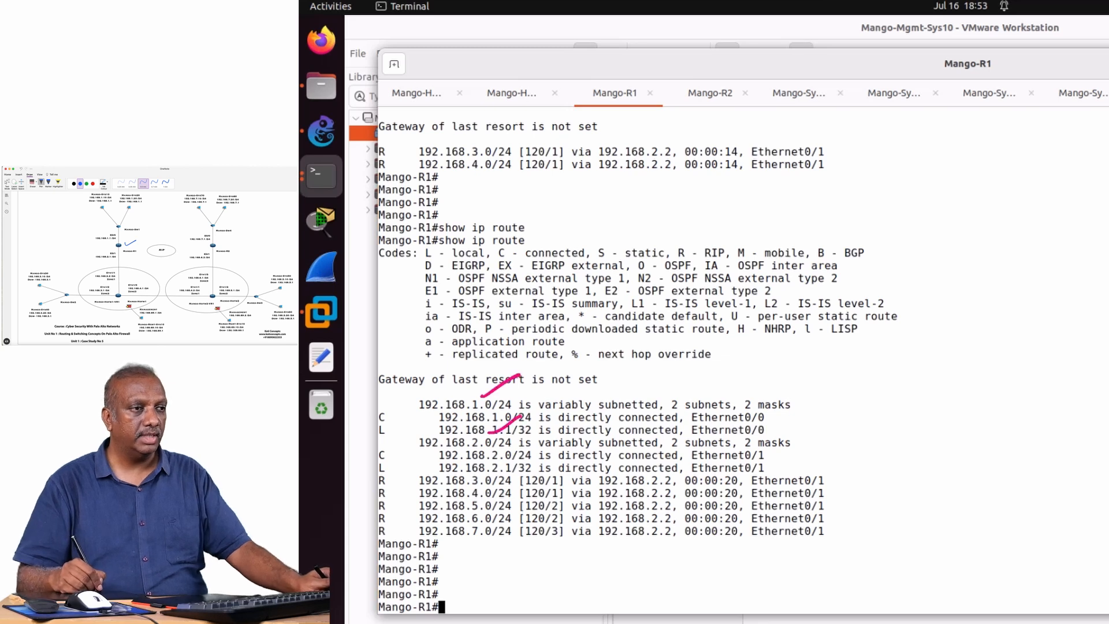
left_click_drag(487, 474, 521, 452)
mouse_move(486, 511)
left_mouse_down()
mouse_move(505, 498)
mouse_move(506, 527)
left_mouse_up()
key("Escape")
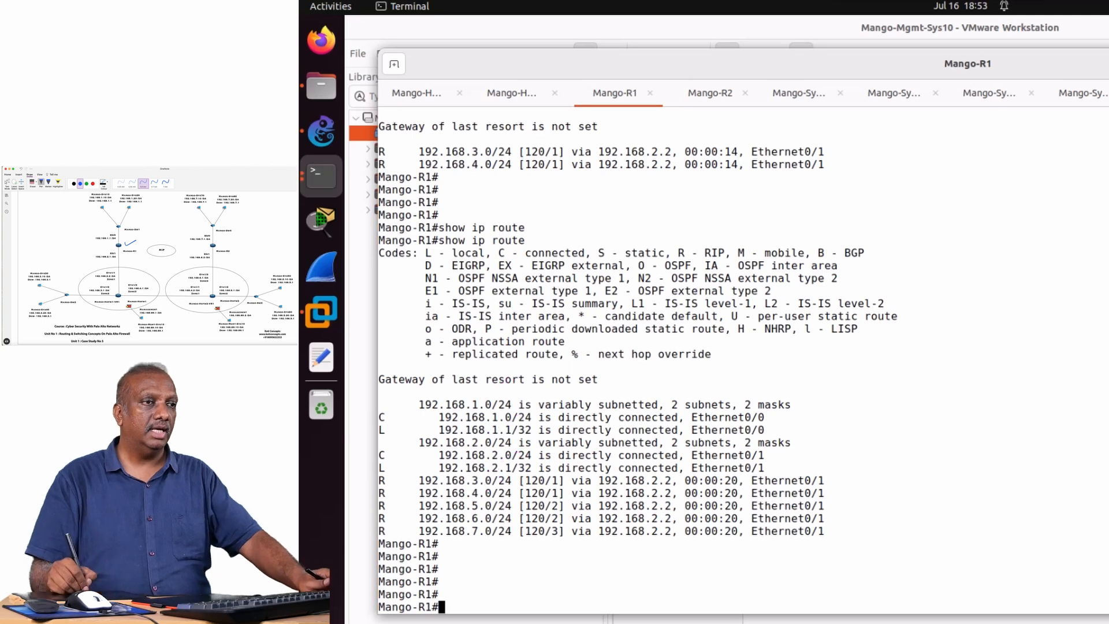
Display only the RIP-learned routes on Mango-R1 with show ip route rip.
key("Up")
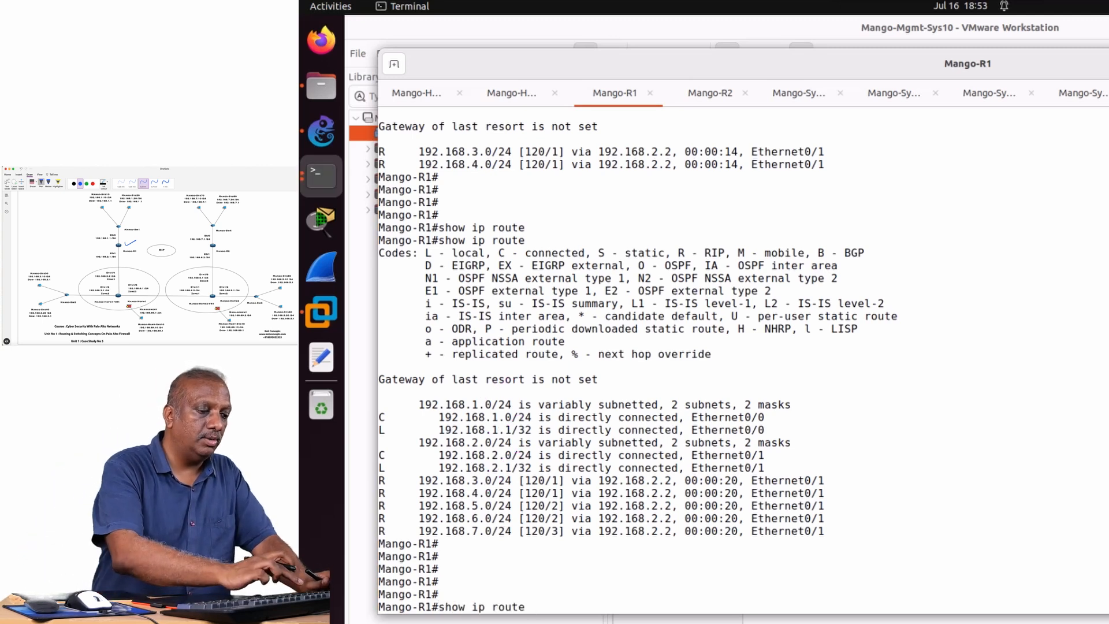
type("rip")
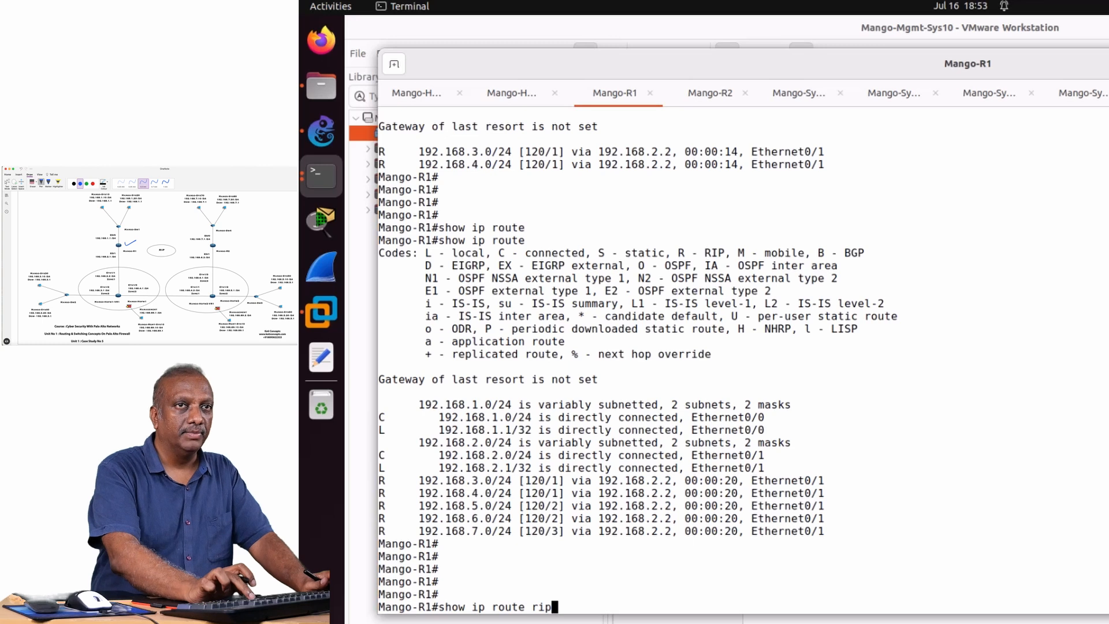
key("Return")
key("Return")
key("Return")
key("Return")
key("Return")
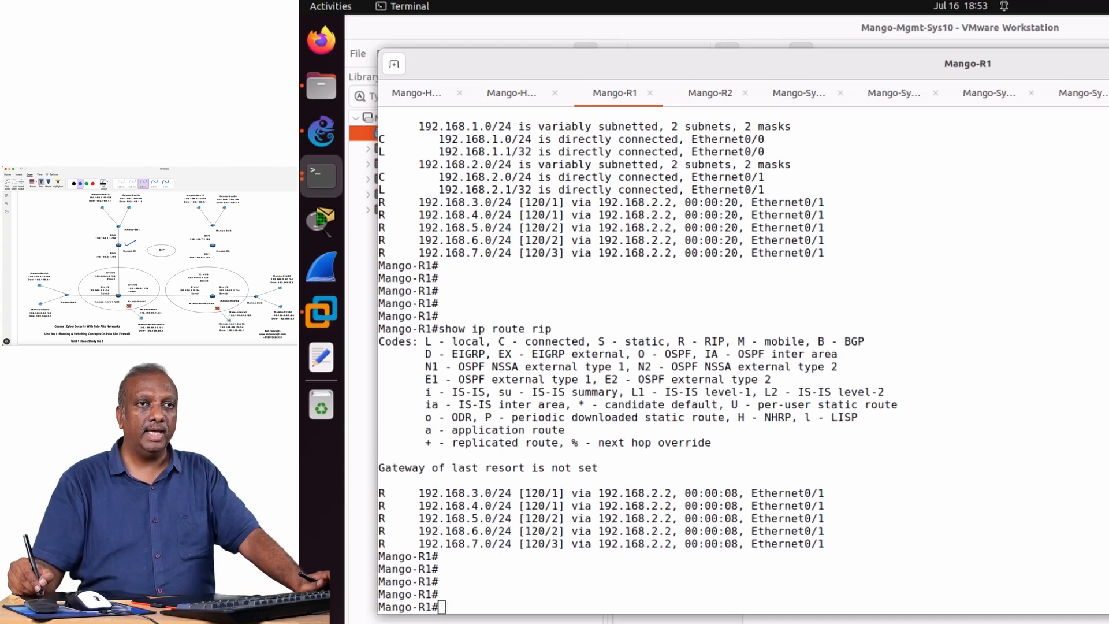
Switch to the Mango-HoFw1 session and display its full routing table with show routing route.
left_click(417, 94)
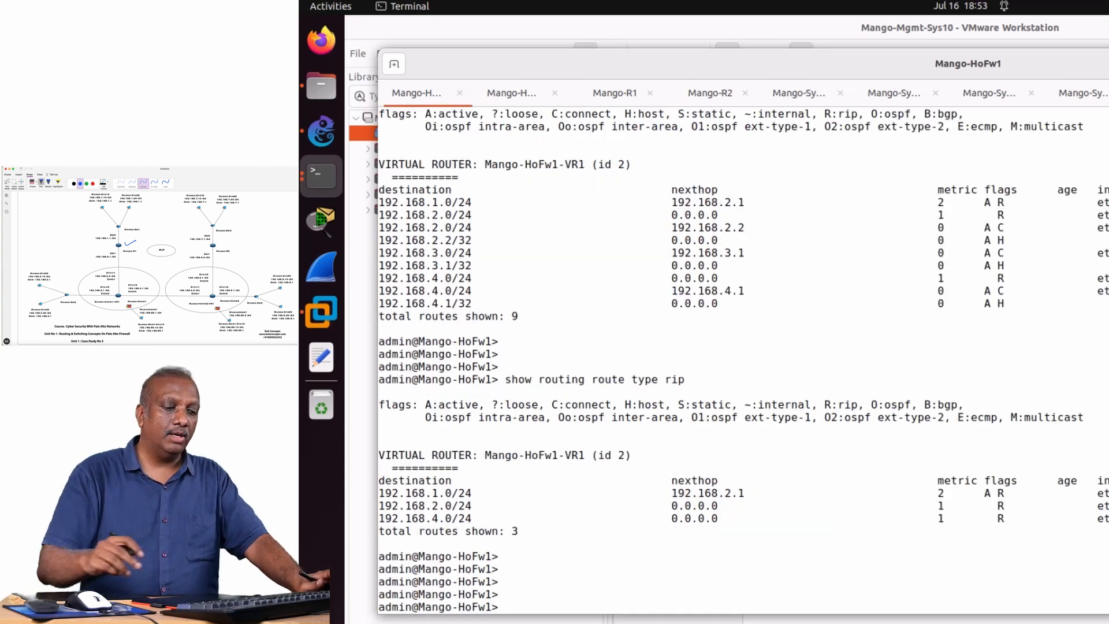
key("Return")
key("Return")
key("Return")
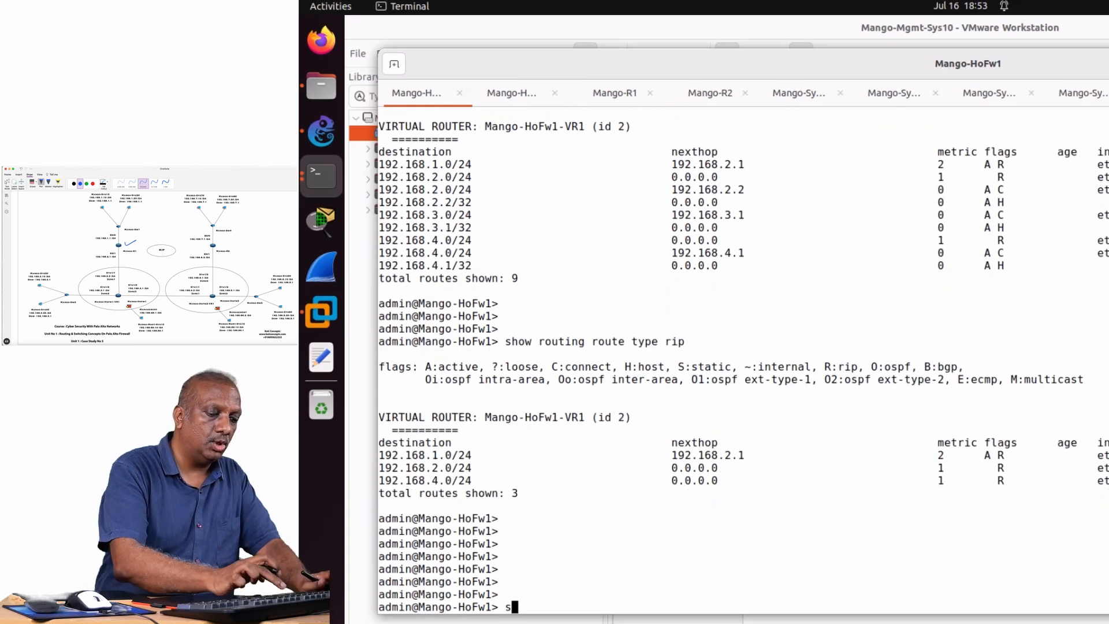
type("show ro")
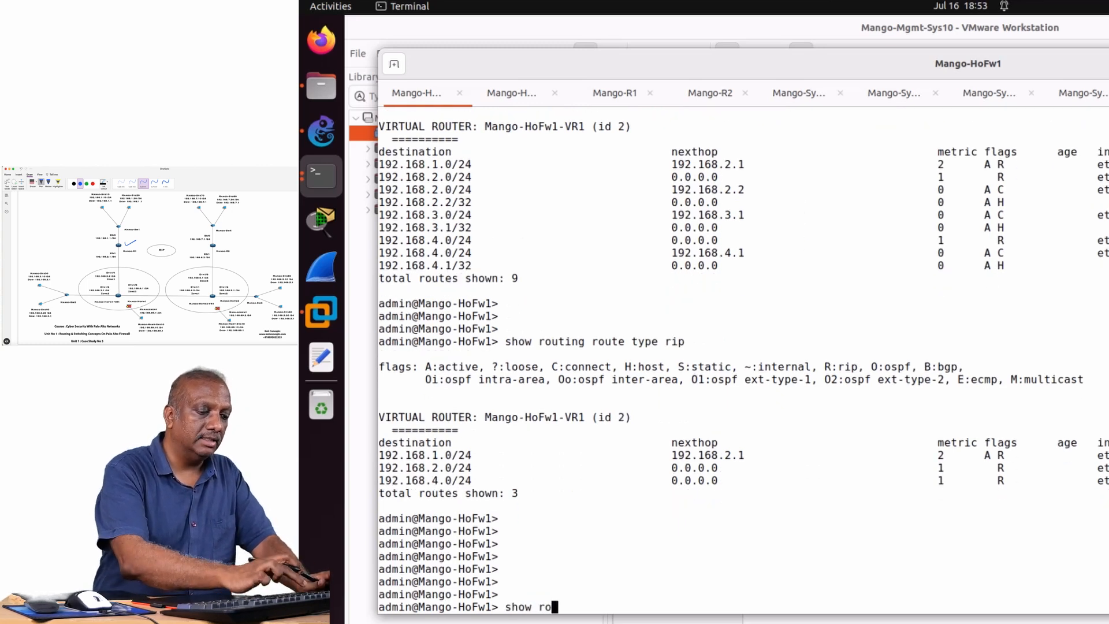
type("uting r")
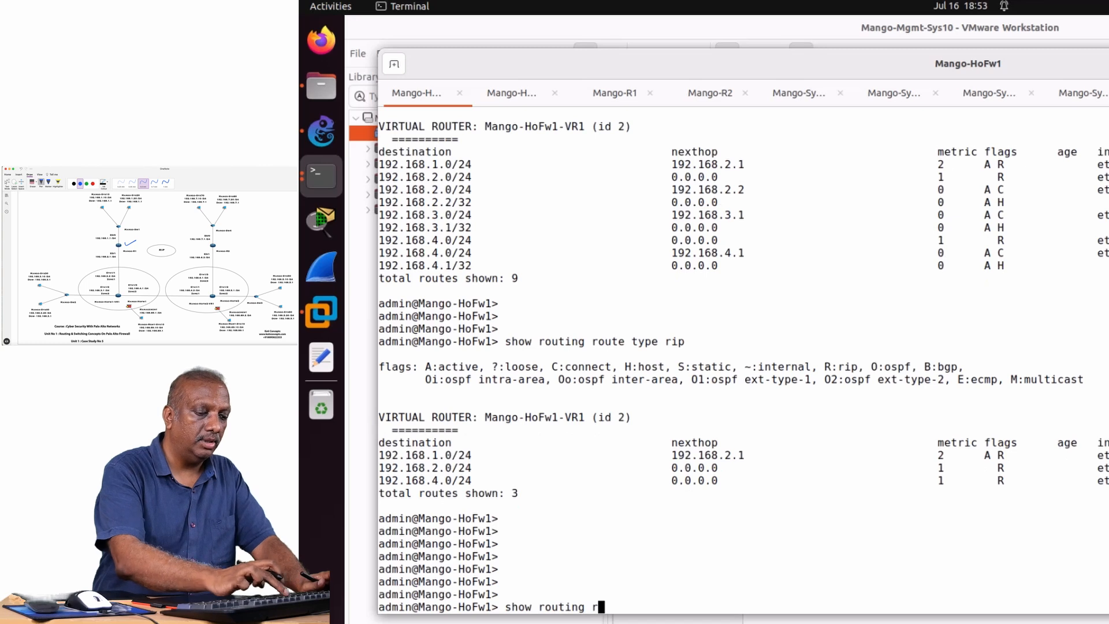
type("oute")
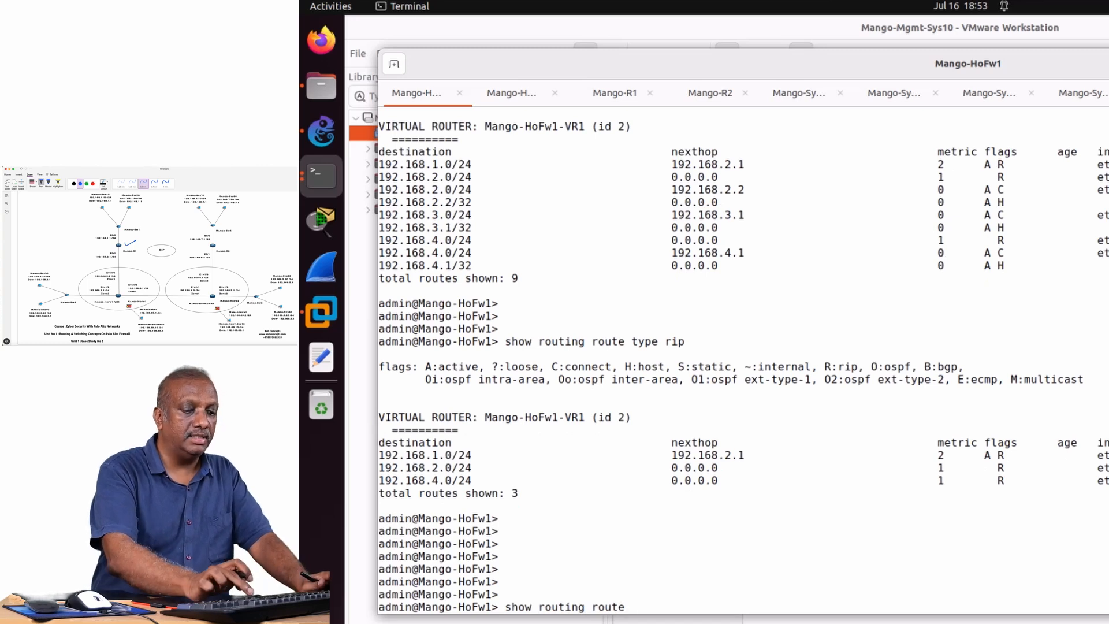
key("Return")
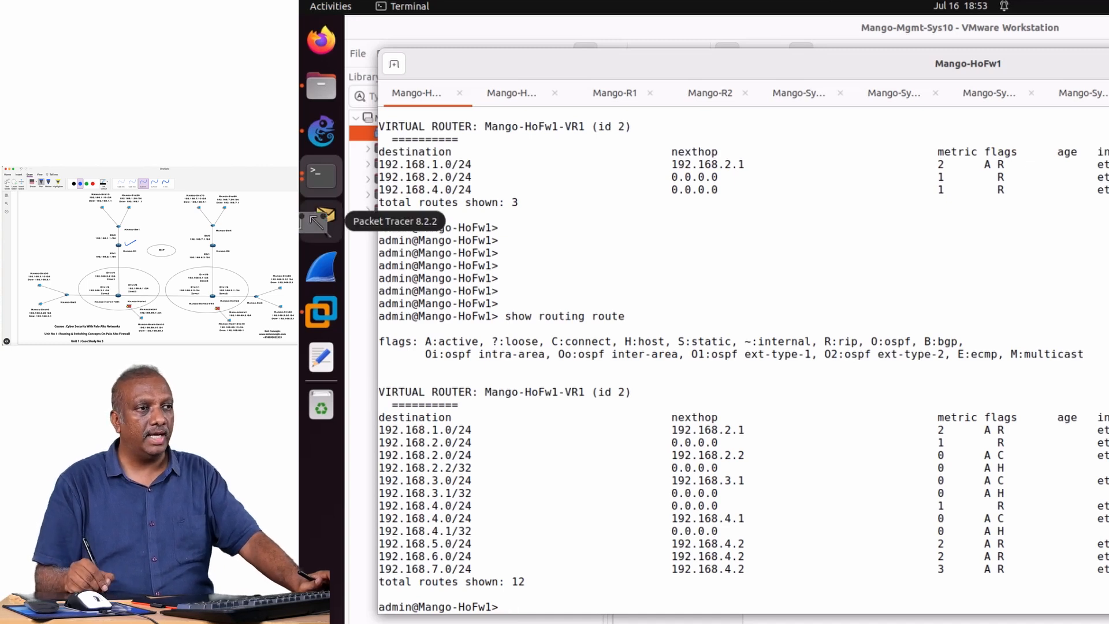
Circle the show routing route command, tick the destinations and bracket the flags in pink on Mango-HoFw1, and clear the marks.
mouse_move(383, 281)
left_mouse_down()
mouse_move(500, 279)
mouse_move(379, 296)
mouse_move(504, 282)
mouse_move(637, 298)
left_mouse_up()
mouse_move(553, 290)
left_mouse_down()
mouse_move(496, 331)
mouse_move(666, 312)
mouse_move(630, 295)
left_mouse_up()
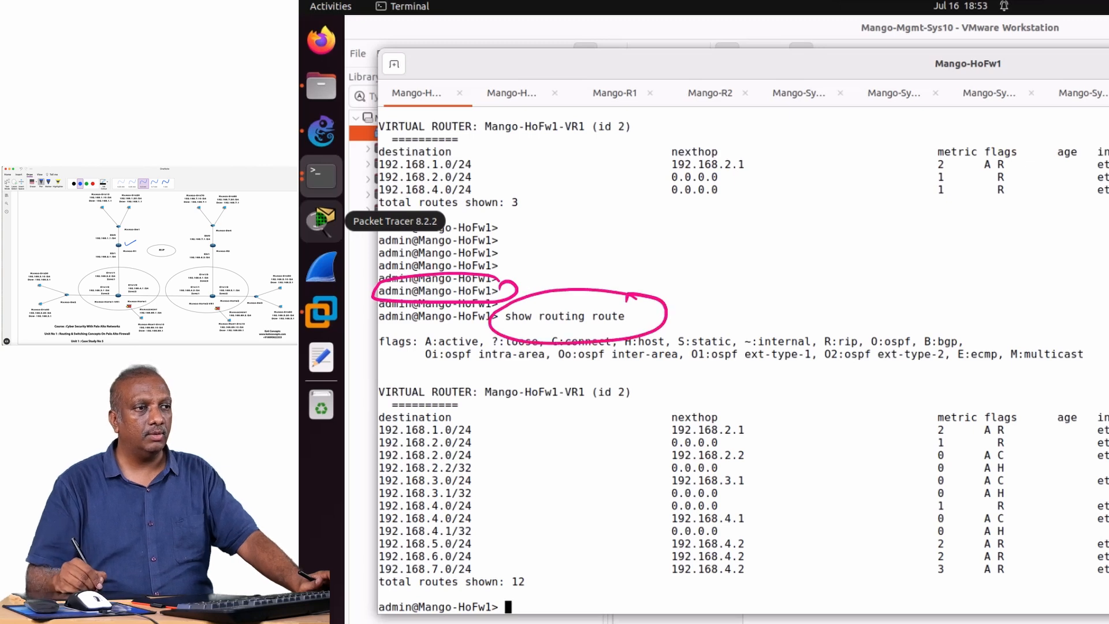
mouse_move(482, 427)
left_mouse_down()
mouse_move(513, 411)
mouse_move(515, 428)
left_mouse_up()
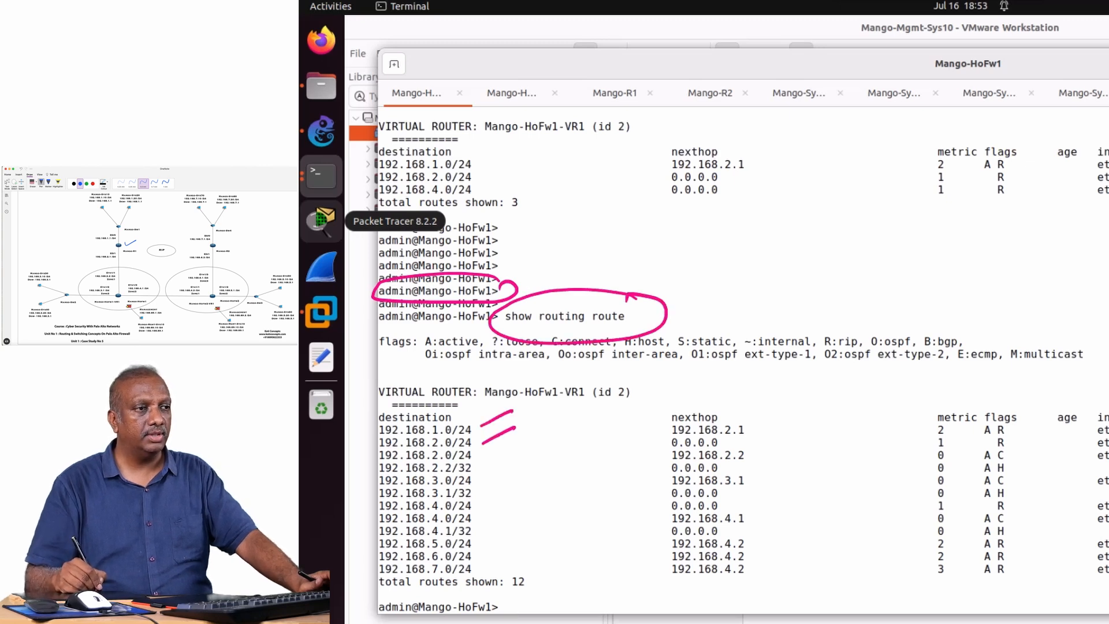
left_click_drag(478, 480, 506, 463)
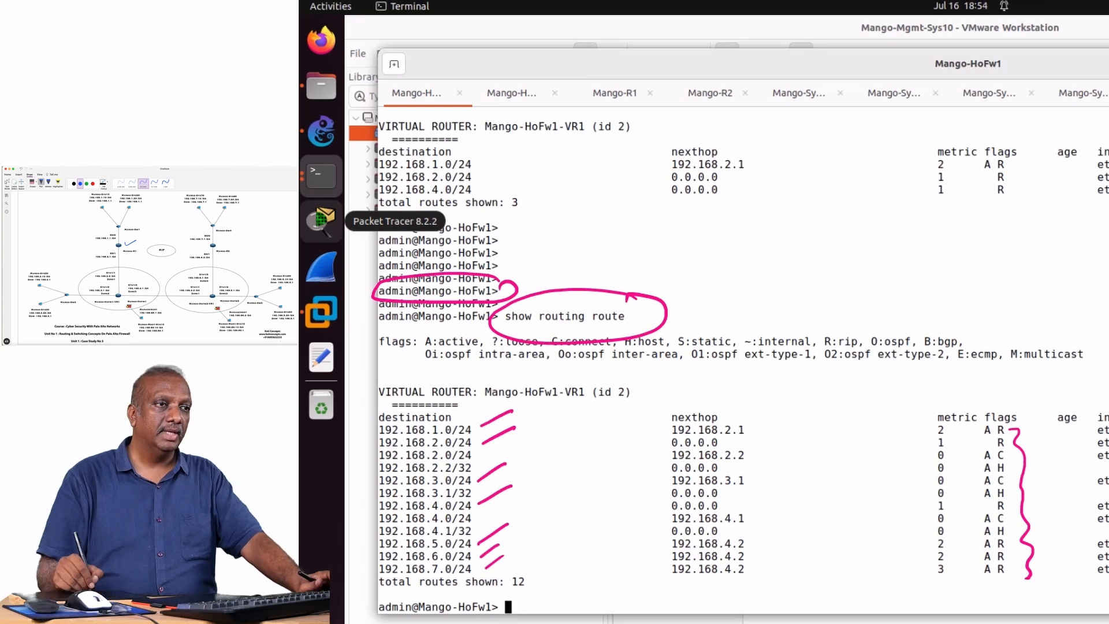
key("Escape")
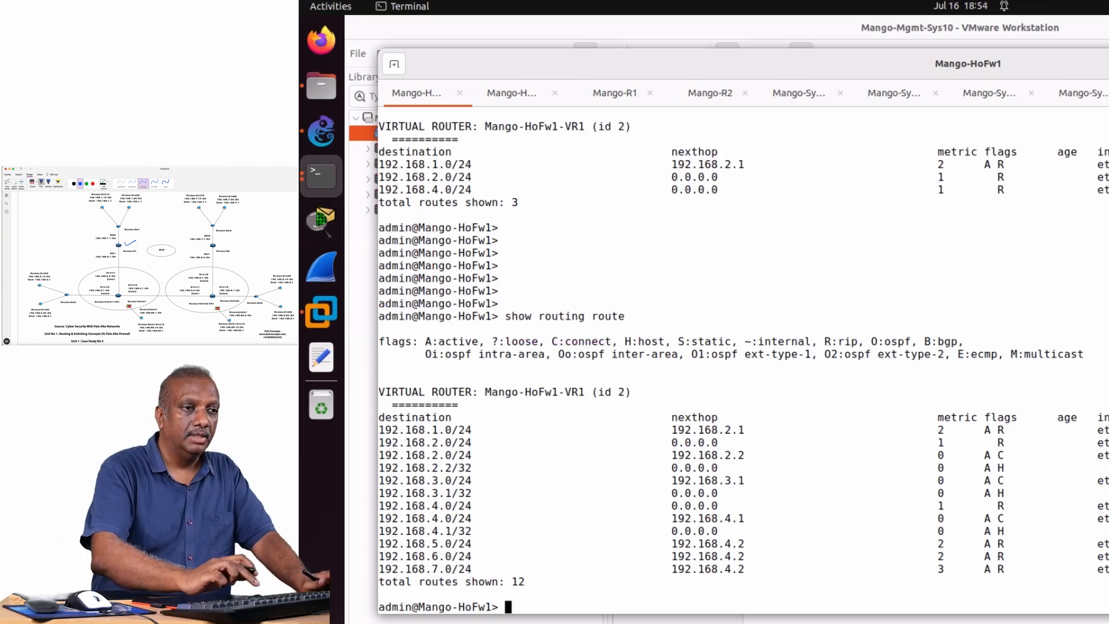
Display Mango-HoFw1's RIP routes with show routing route type rip, mark the active RIP entries in pink, and clear the marks.
key("Up")
type("t")
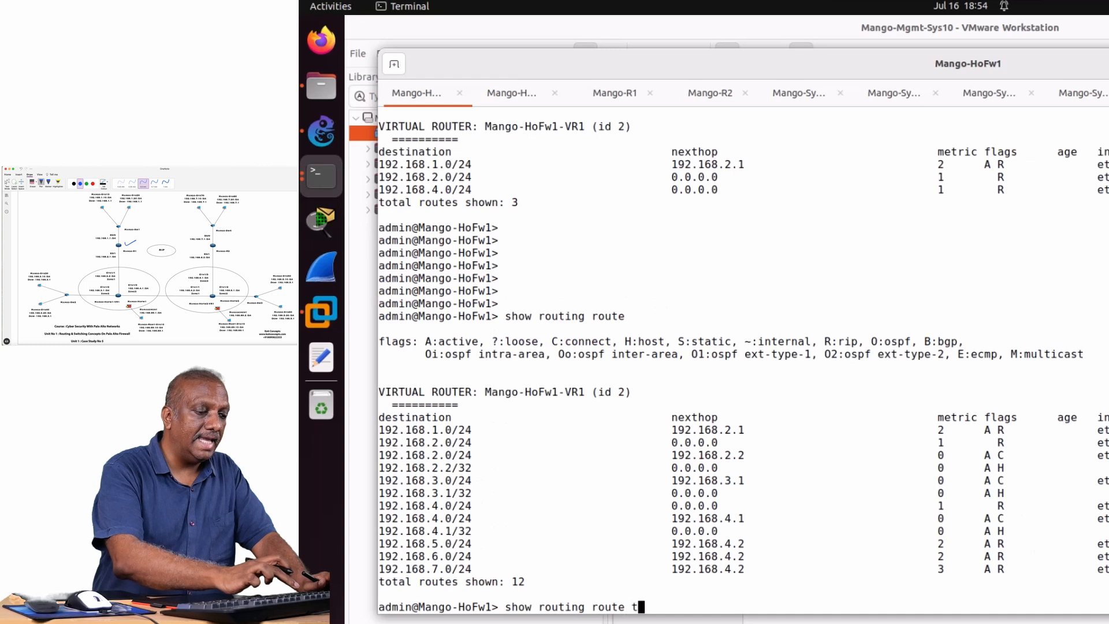
type("ype ")
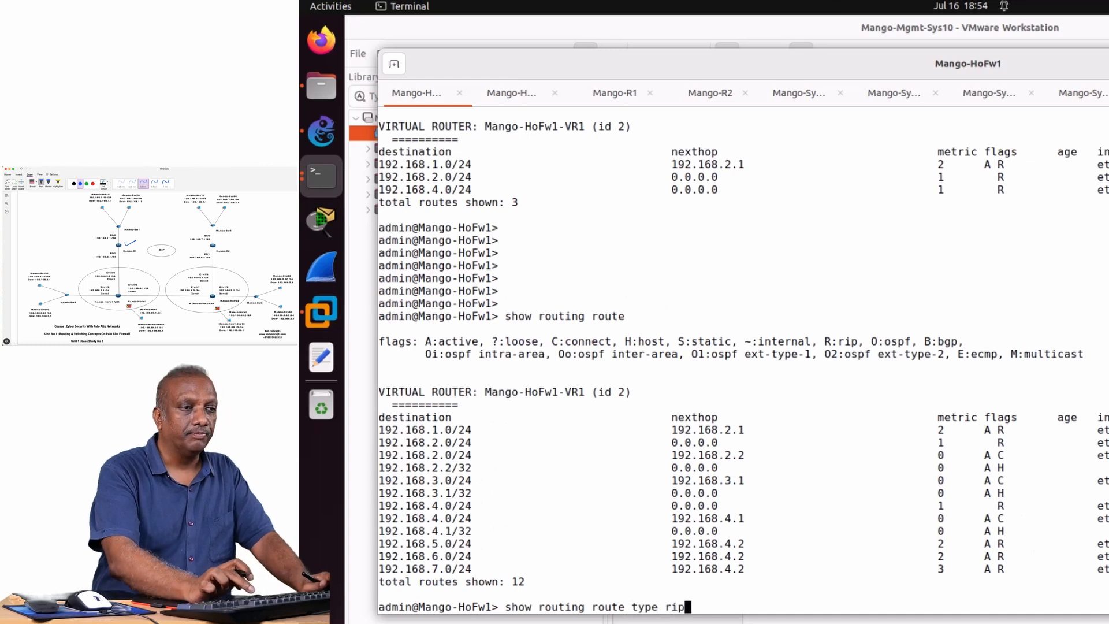
type("rip")
key("Return")
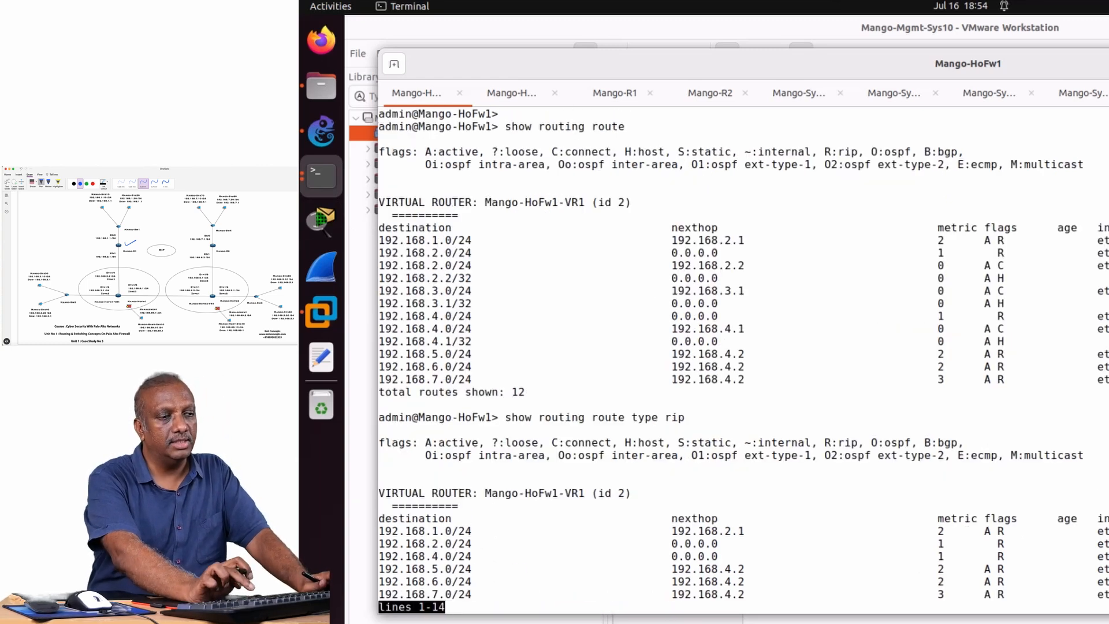
key("Return")
key("Return")
key("Return")
key("Return")
key("Return")
key("Return")
key("Return")
key("Return")
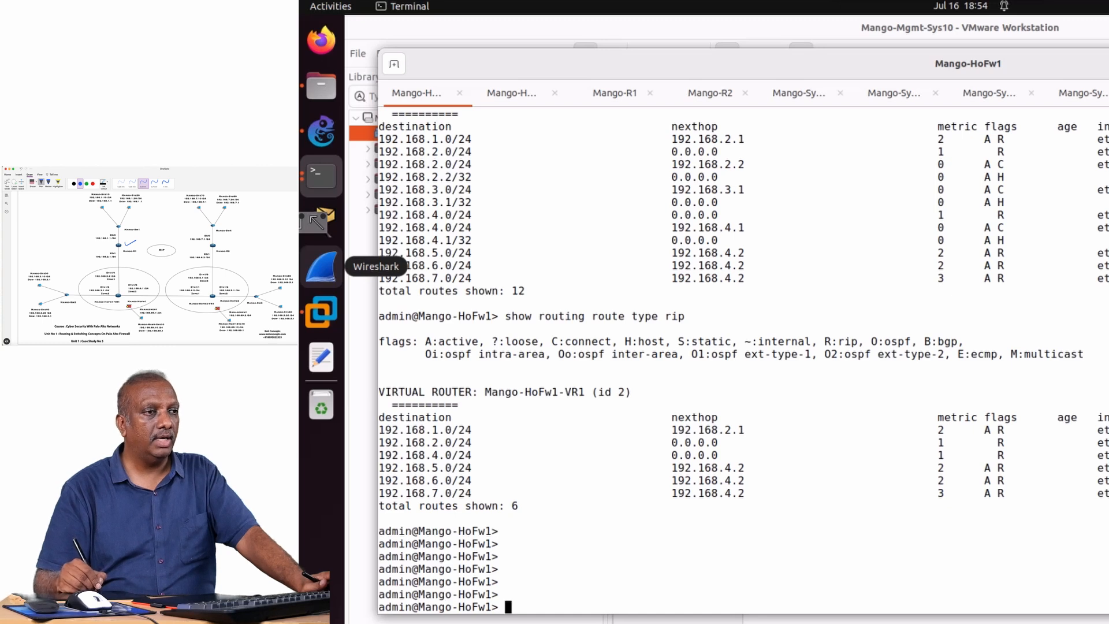
left_click_drag(482, 428, 509, 420)
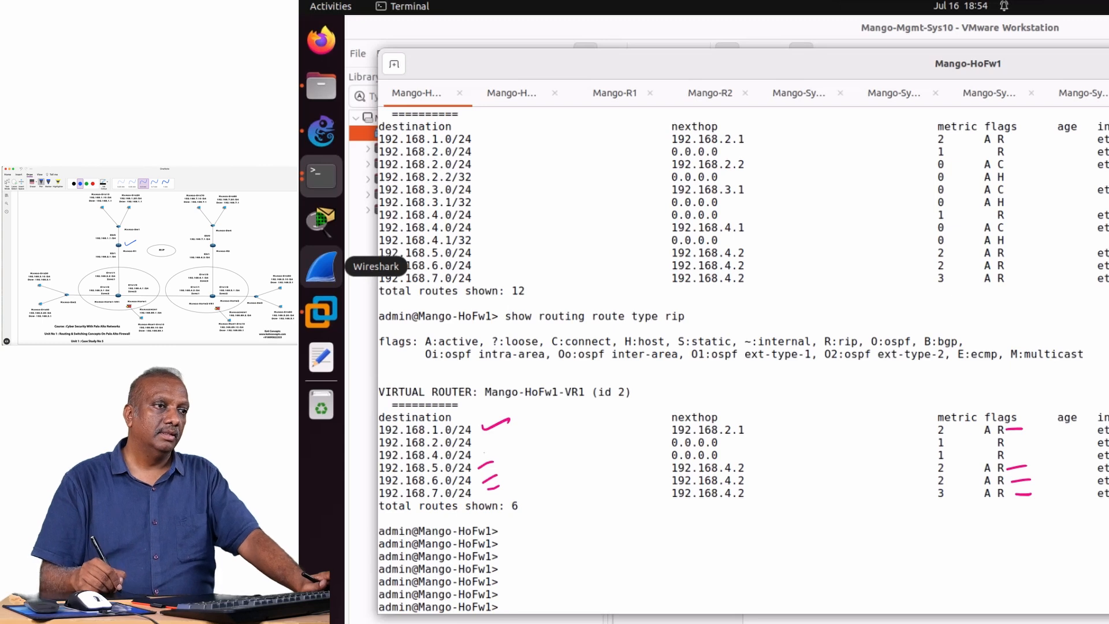
key("Escape")
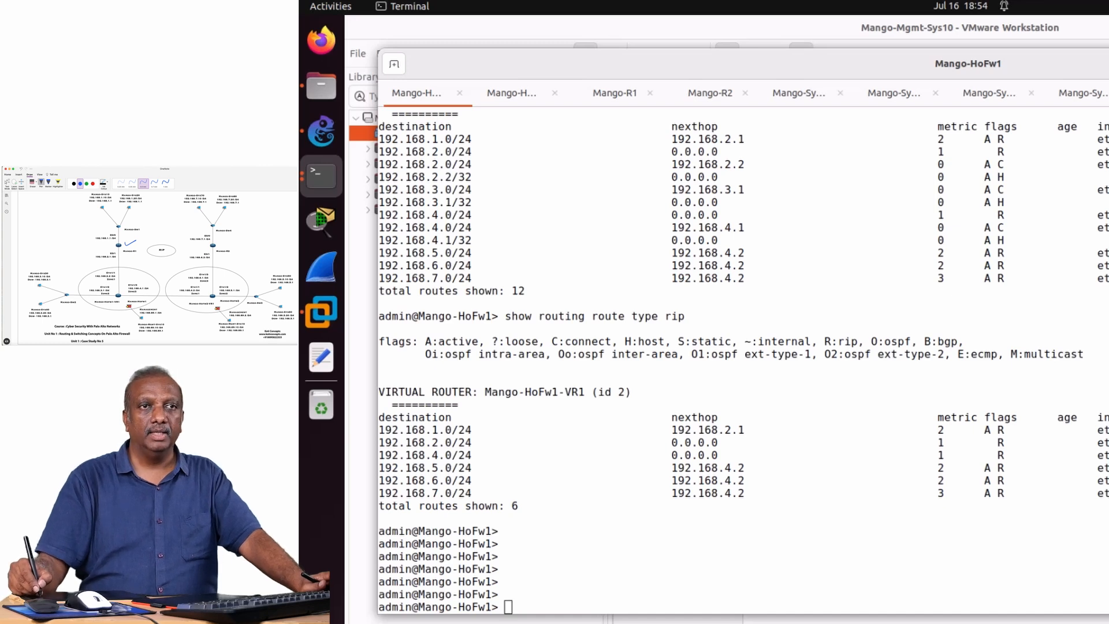
Switch to the Mango-HoFw2 session and log in as admin with the account password.
key("ctrl+Page_Down")
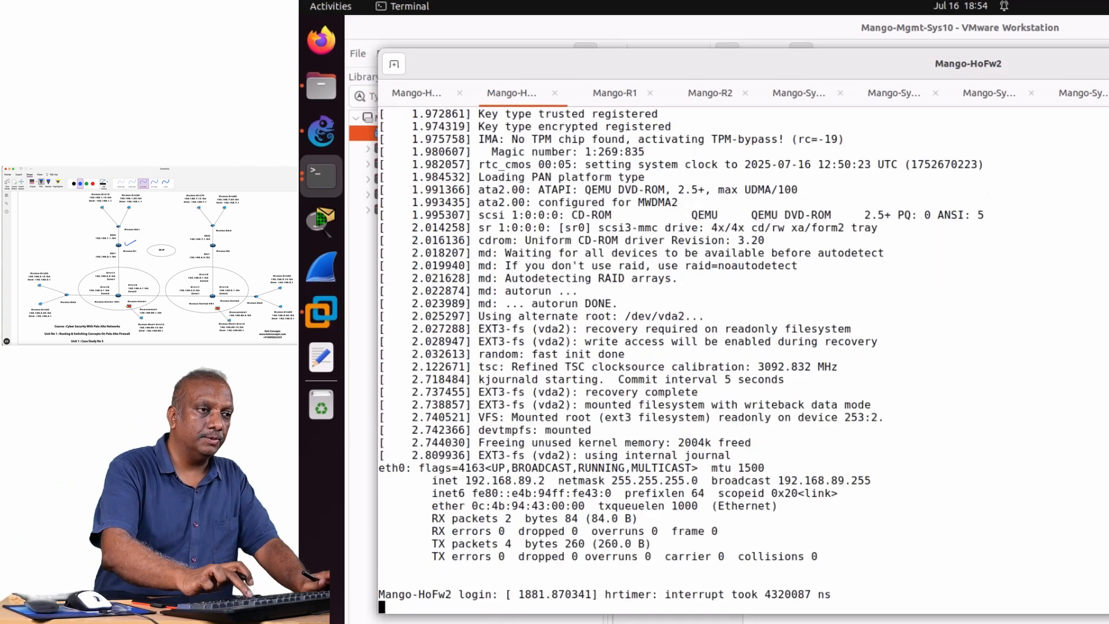
key("Return")
key("Return")
type("ad")
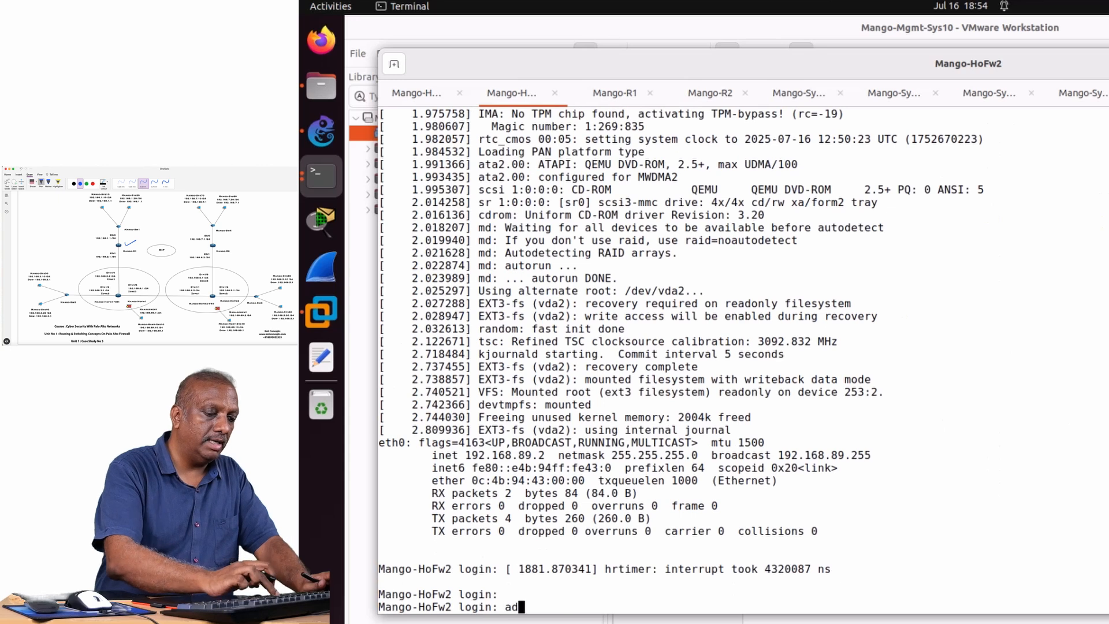
type("min")
key("Return")
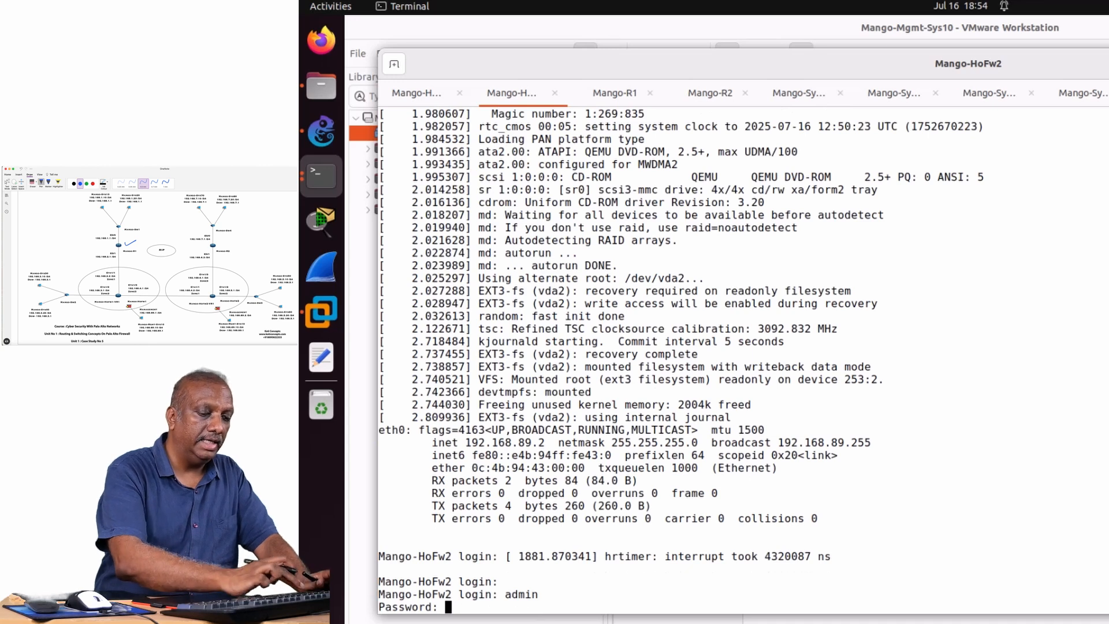
key("Return")
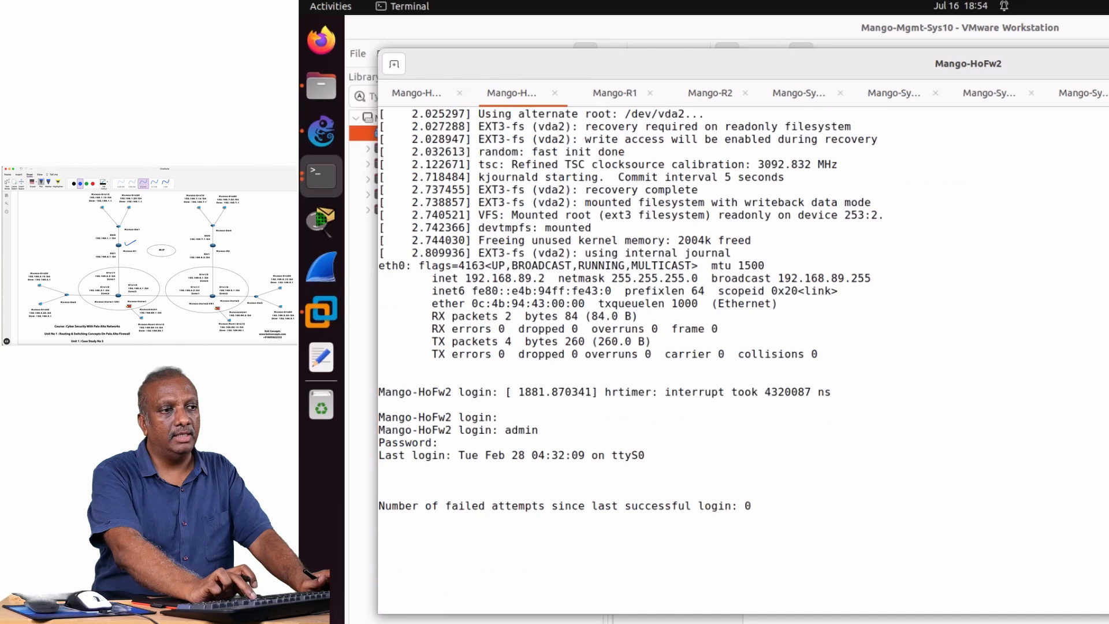
key("Return")
key("Return")
key("Return")
key("Return")
key("Return")
key("Return")
key("Return")
key("Return")
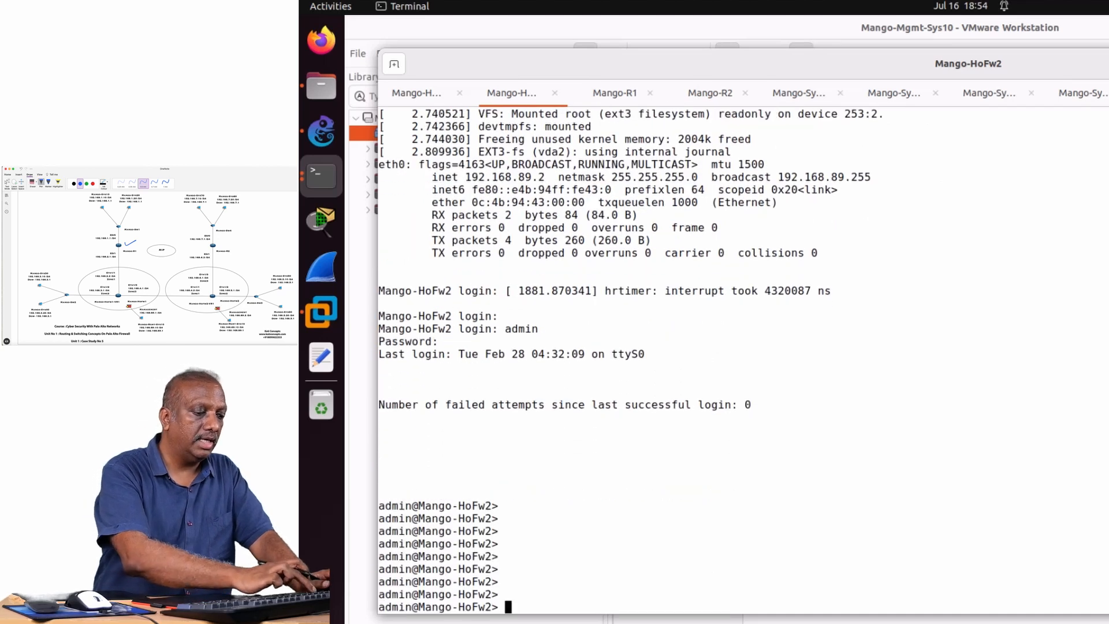
Display Mango-HoFw2's full routing table with show routing route and return to the prompt.
type("show ")
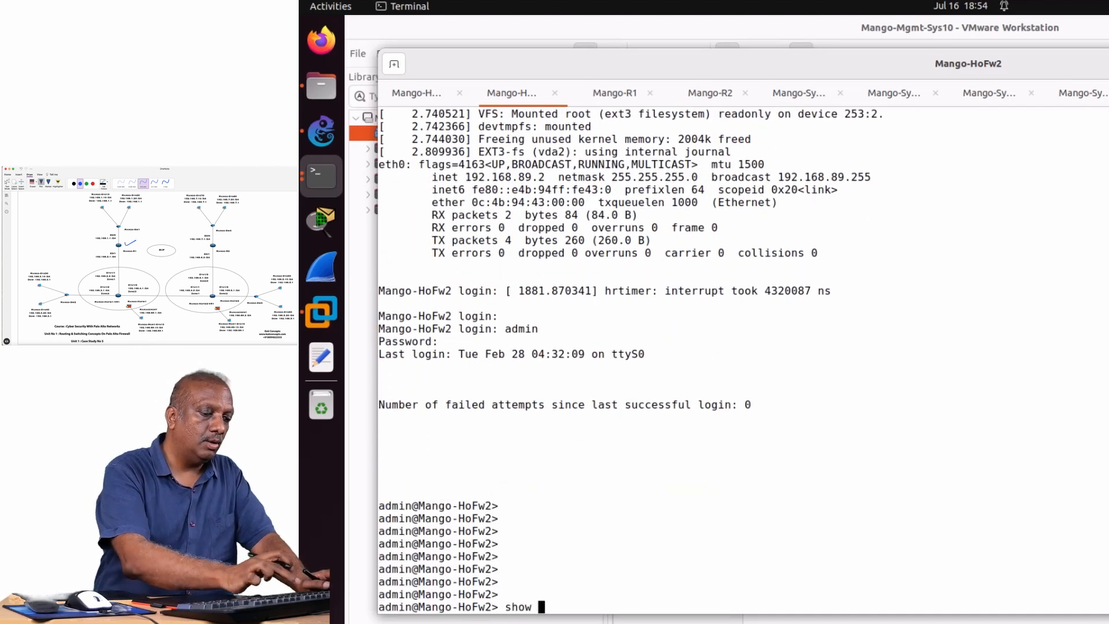
type("routi")
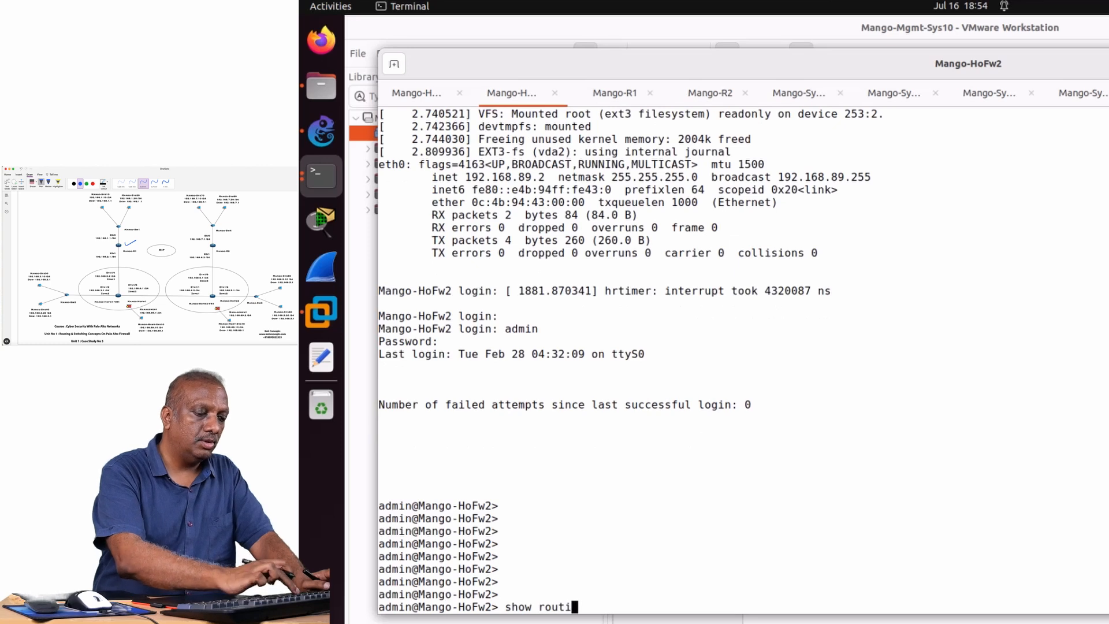
type("ng route")
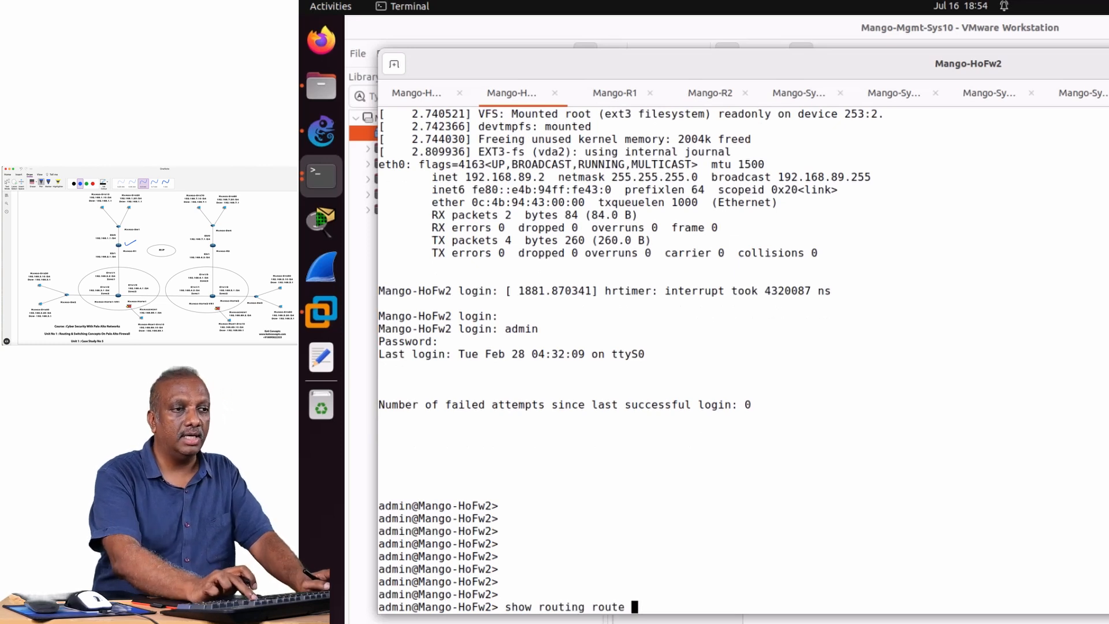
key("Return")
key("space")
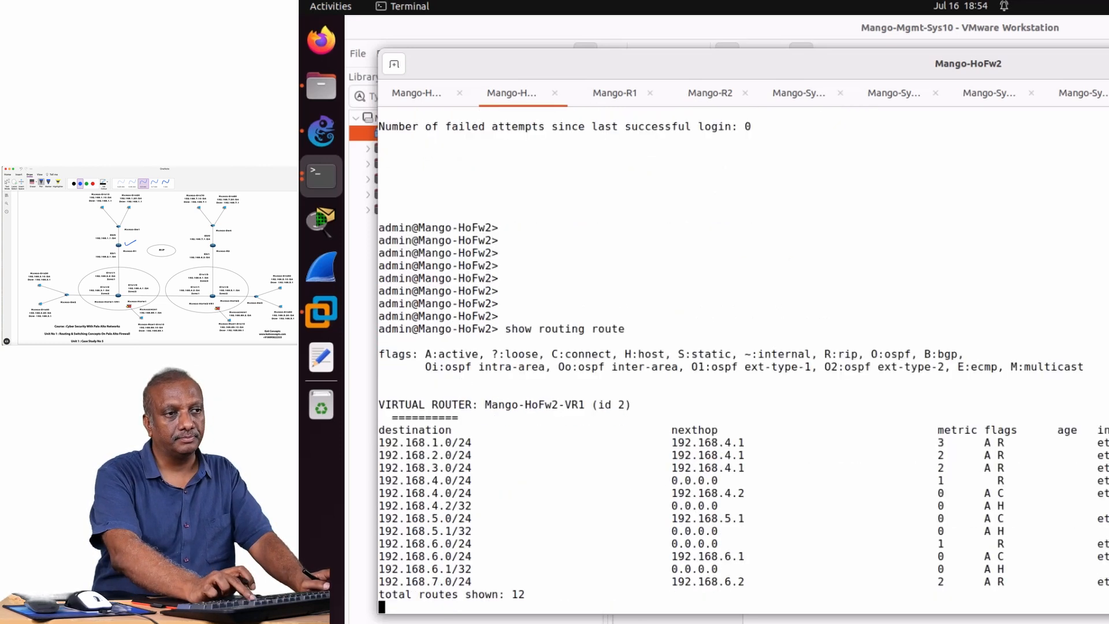
key("Return")
key("Return")
key("Return")
key("Return")
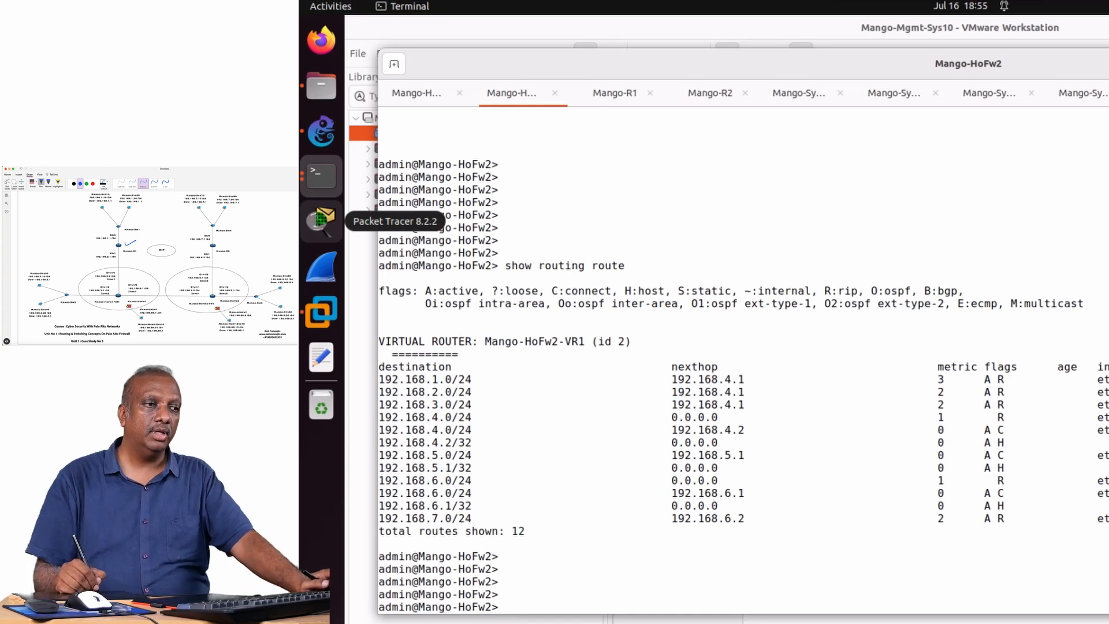
Display Mango-HoFw2's RIP routes with show routing route type rip and mark the active RIP entries' flags in pink.
key("Up")
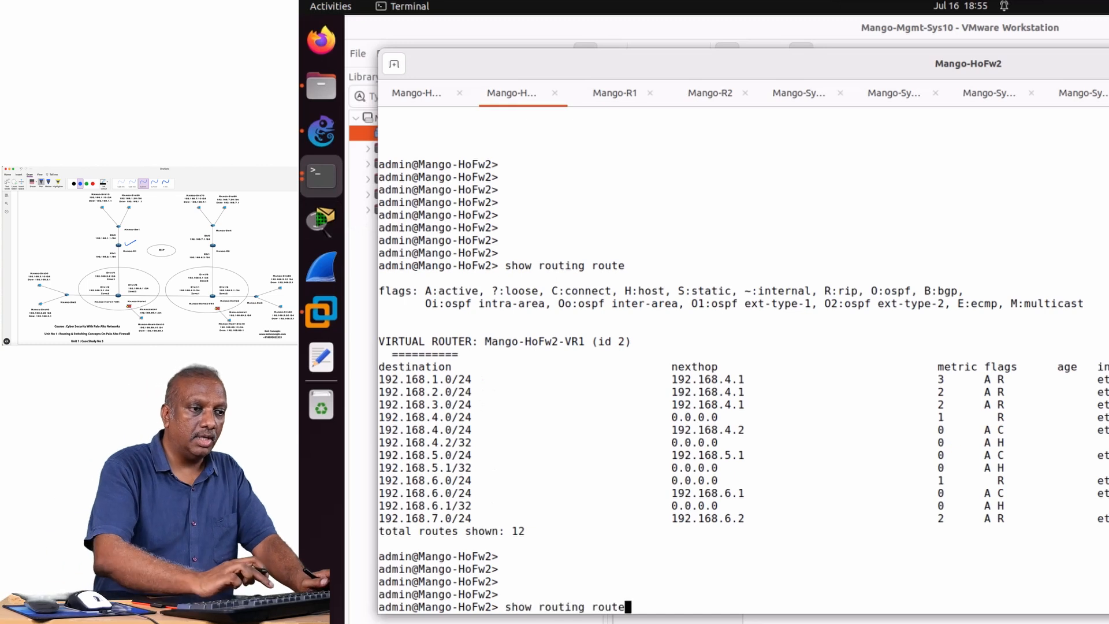
type("type rip")
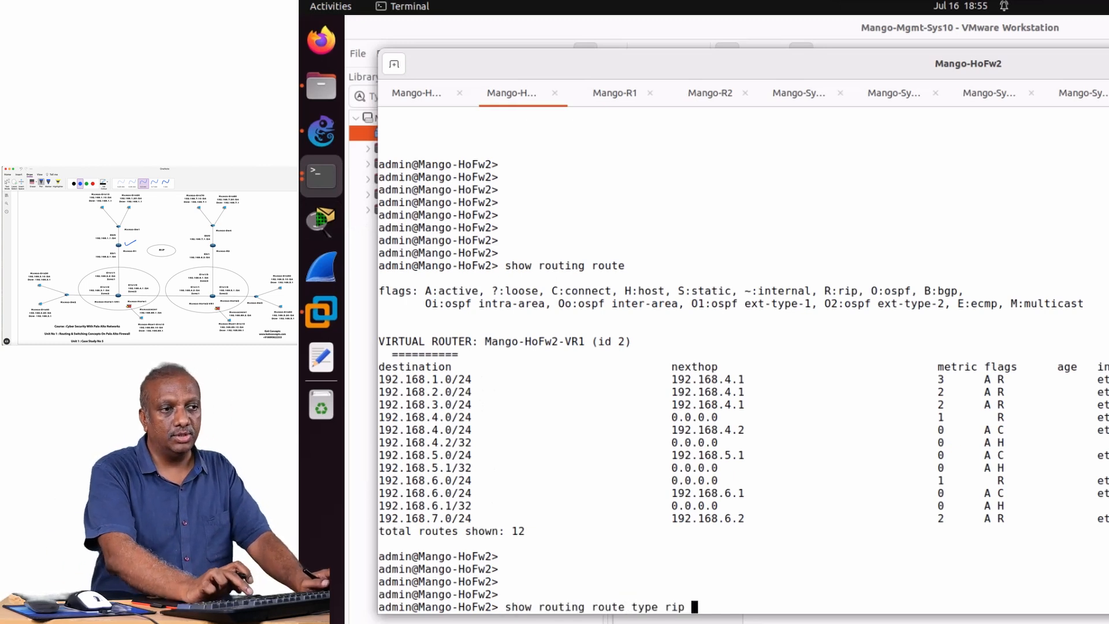
key("Return")
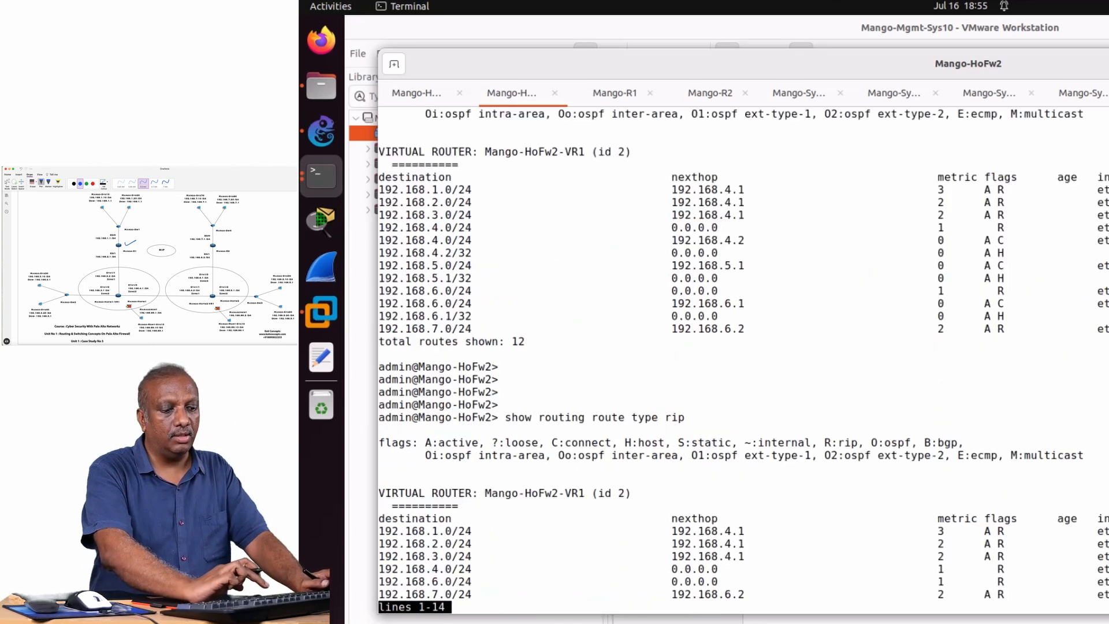
key("Return")
key("Return")
key("Return")
key("Return")
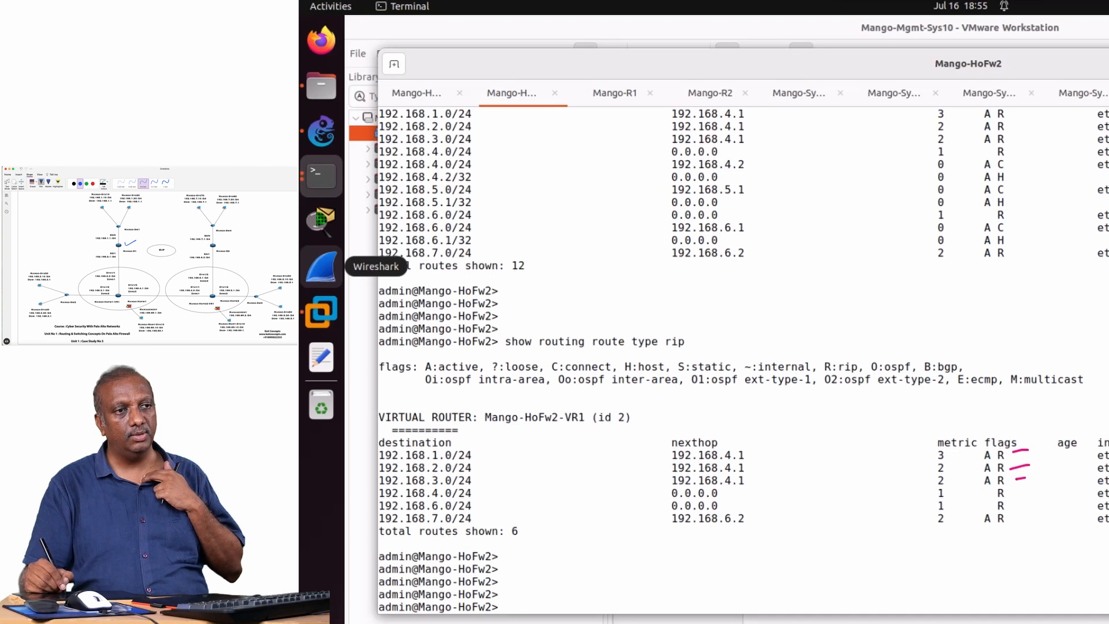
left_click_drag(1025, 478, 1029, 477)
left_click_drag(1014, 523, 1027, 523)
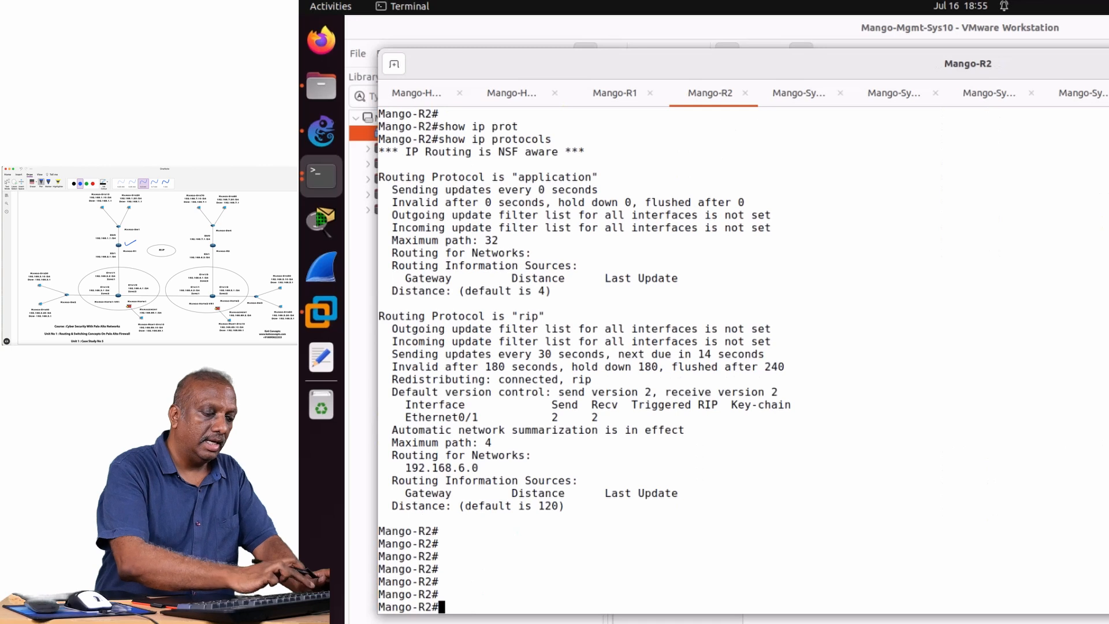
Display Mango-R2's full routing table with show ip route.
type("show ")
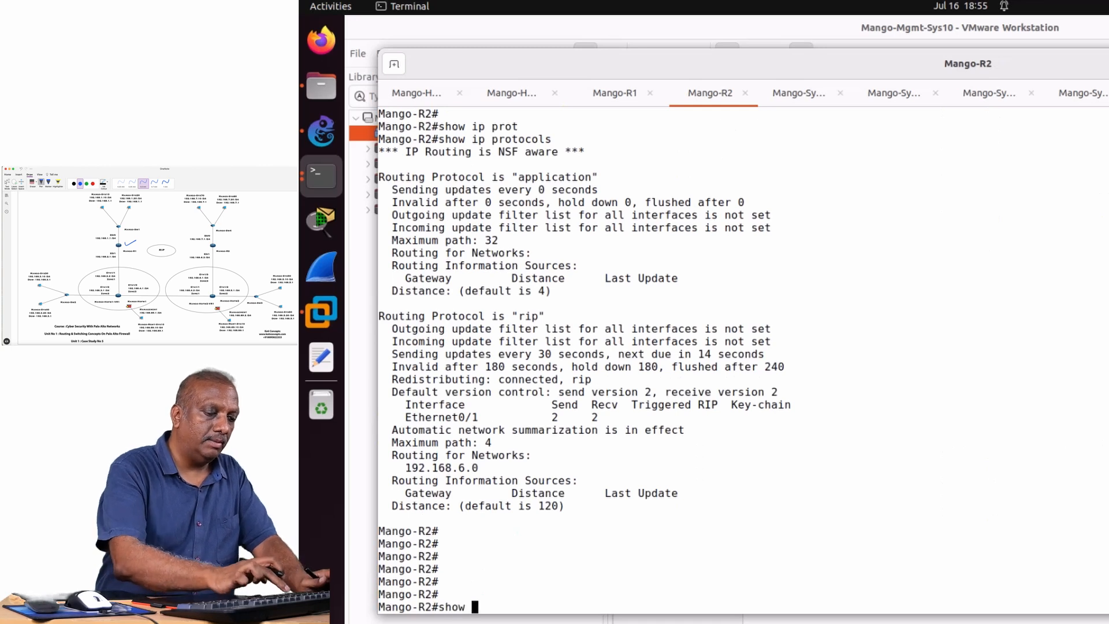
type("ip route")
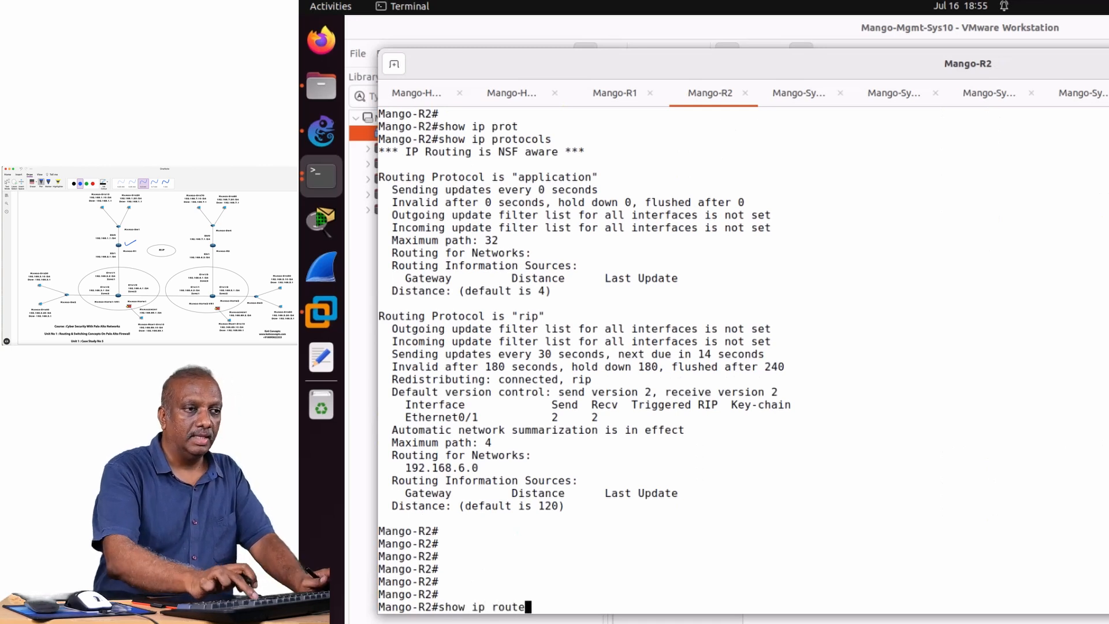
key("Return")
key("space")
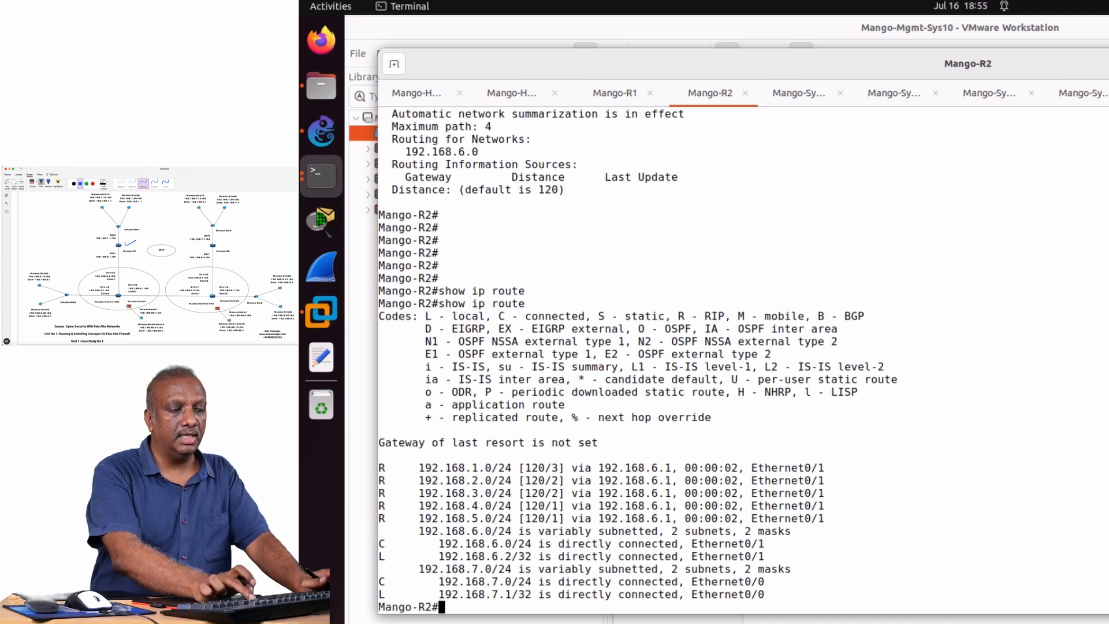
key("Return")
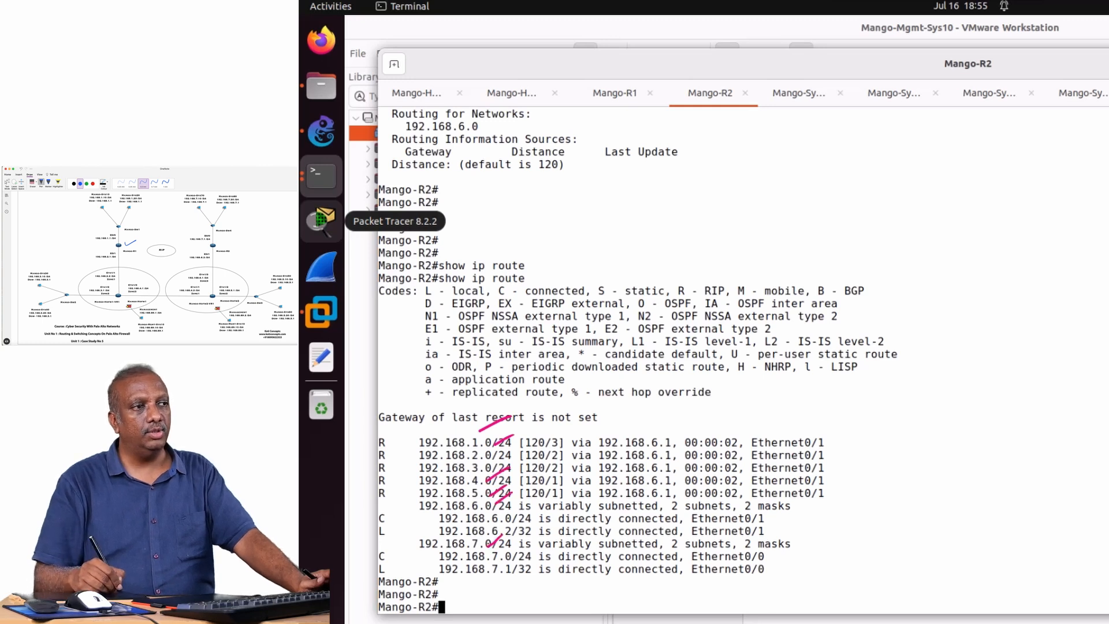
Display only the RIP-learned routes on Mango-R2 with show ip route rip.
type("show ip route ")
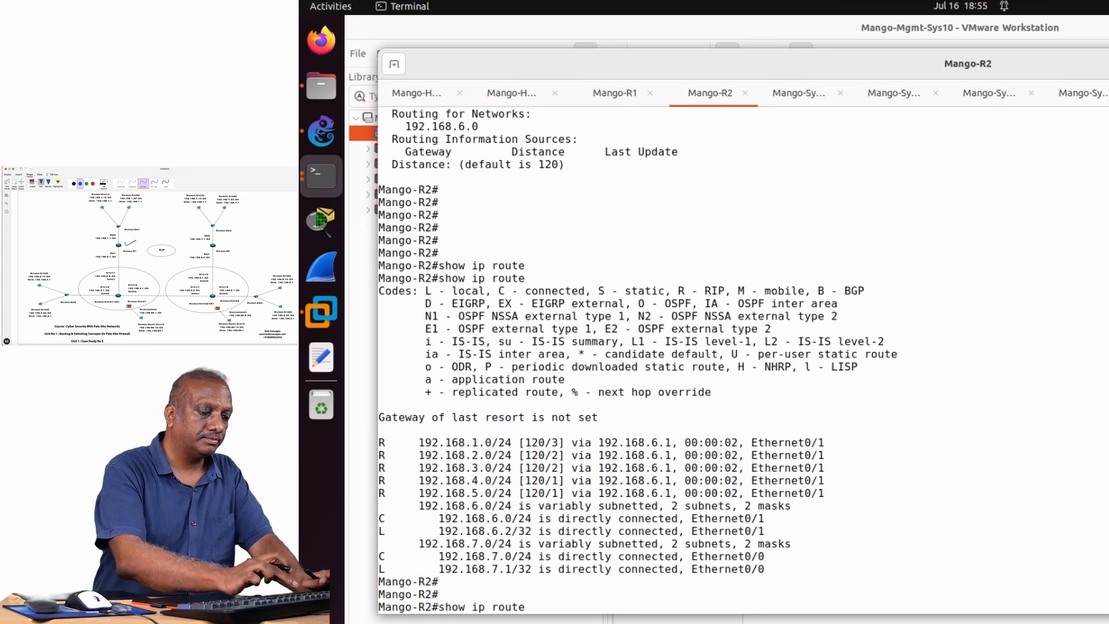
type("rip")
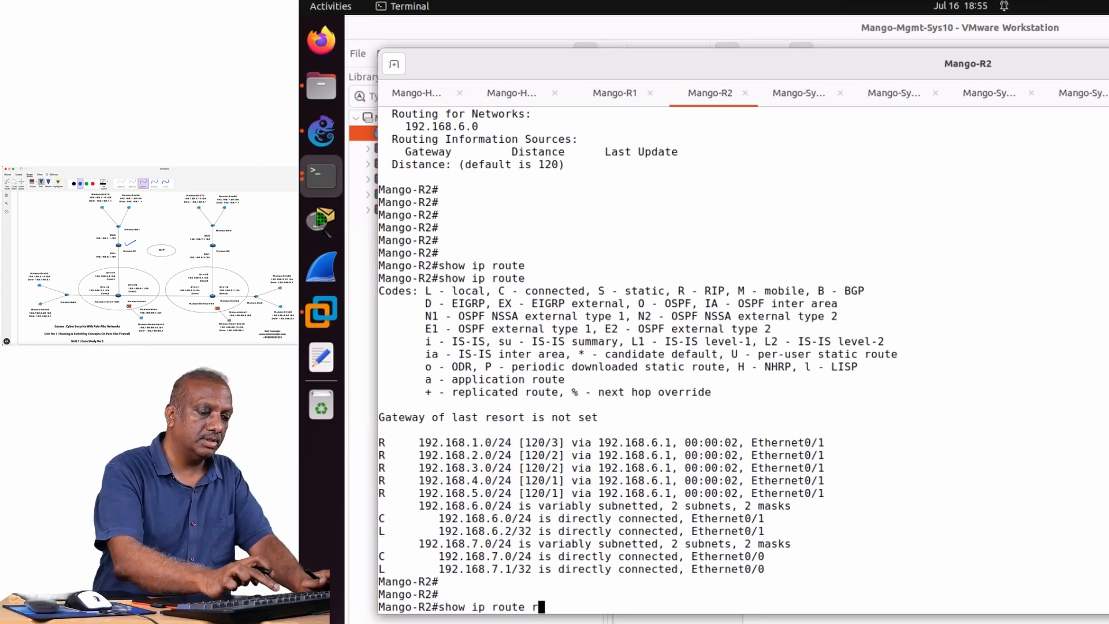
key("Return")
key("Return")
key("Return")
key("Return")
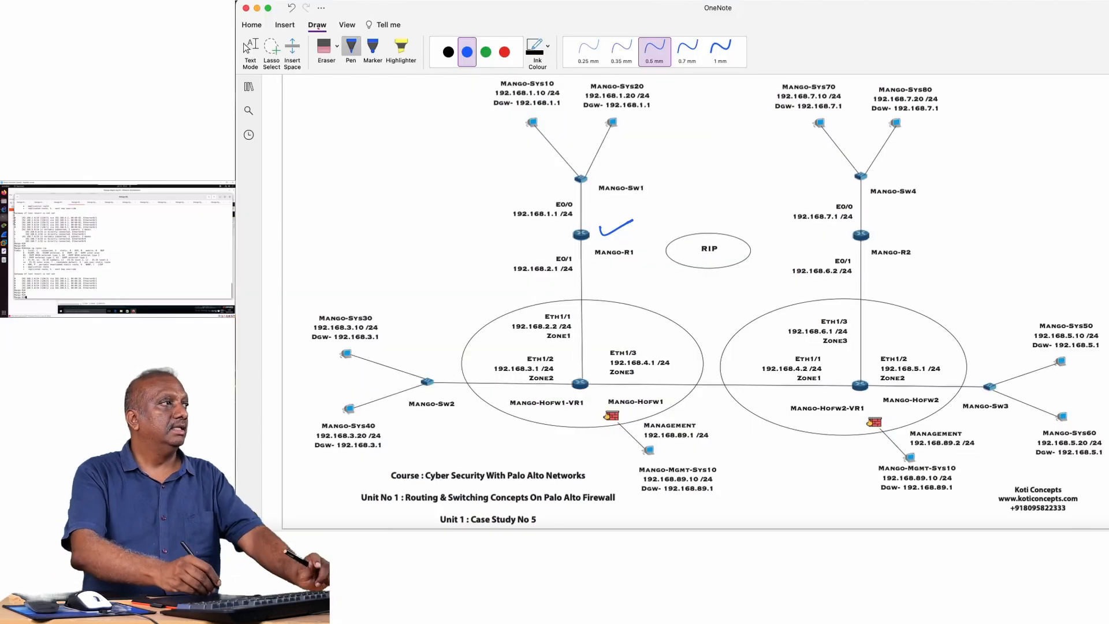
Erase the blue tick beside Mango-R1 in the OneNote topology diagram with the Stroke Eraser and circle the Mango-R1 router in blue.
left_click(337, 46)
left_click(361, 104)
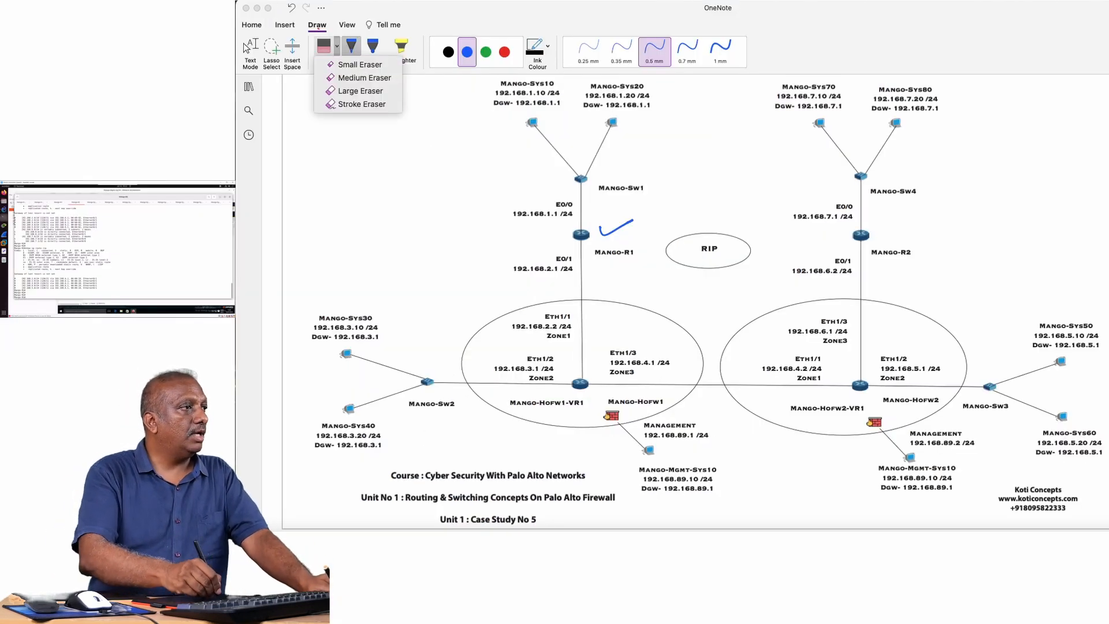
left_click(616, 229)
left_click(468, 52)
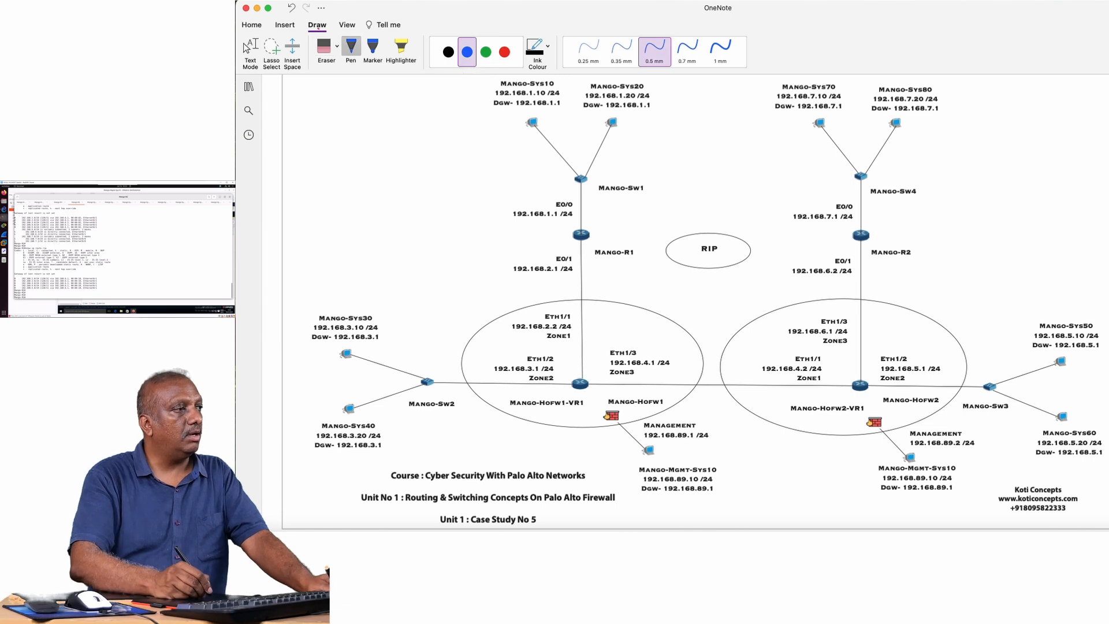
left_click_drag(598, 250, 587, 223)
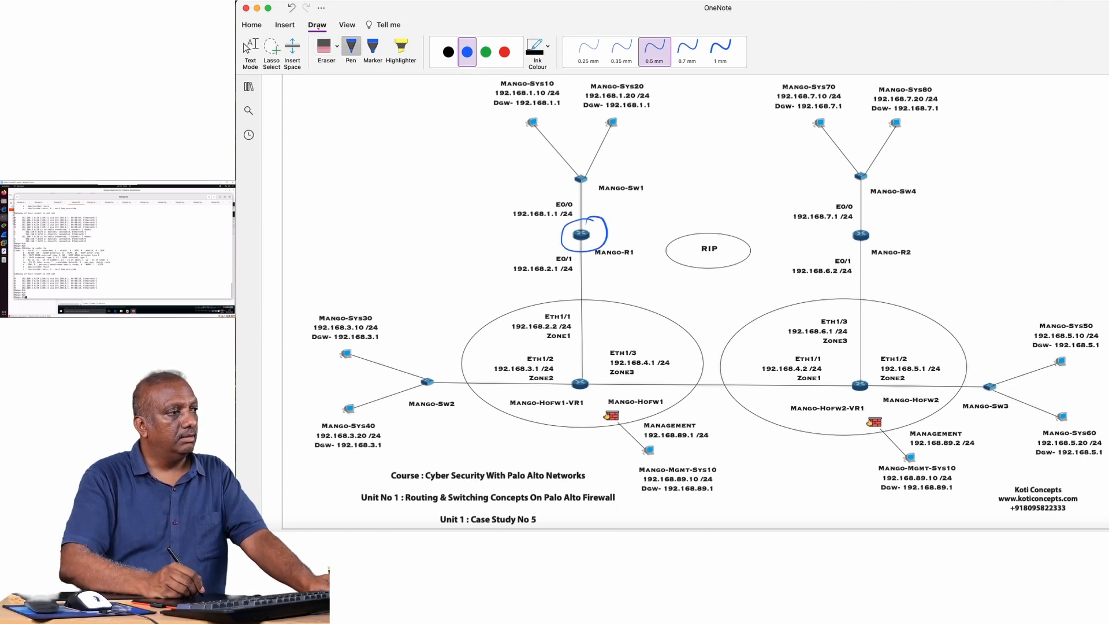
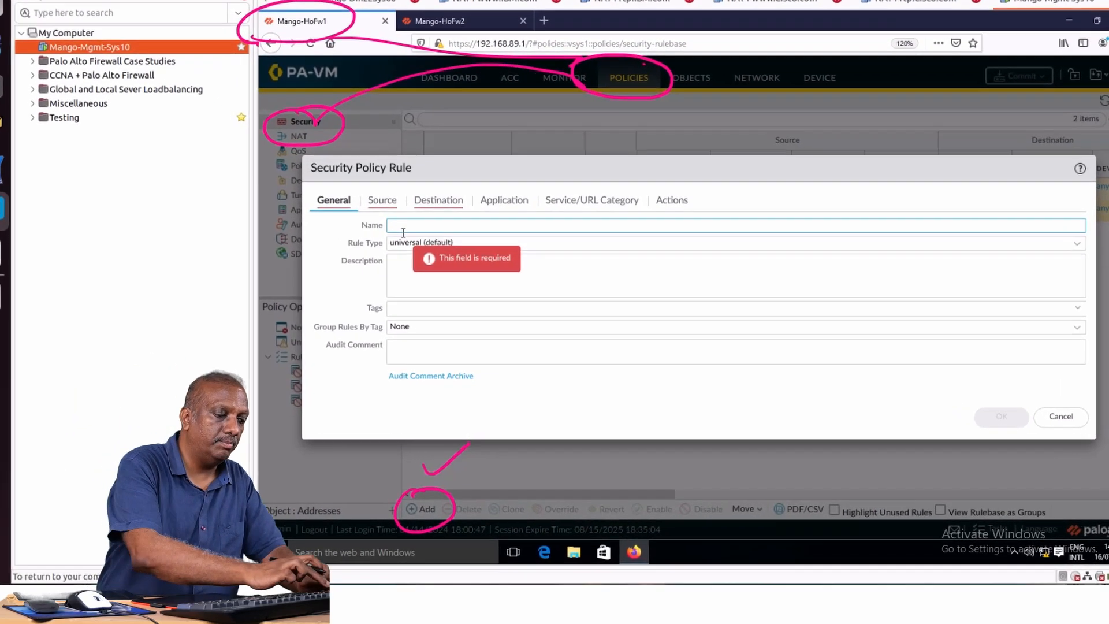
Name the new Mango-HoFw1 security policy rule P1 and add Zone1, Zone2 and Zone3 as its source zones.
type("P12")
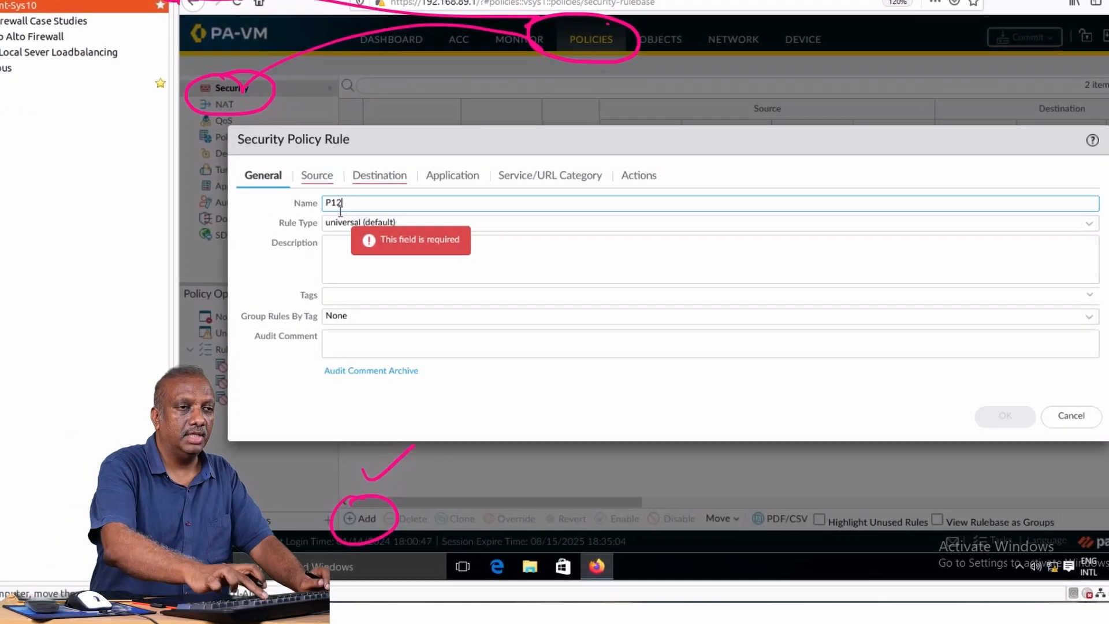
key("BackSpace")
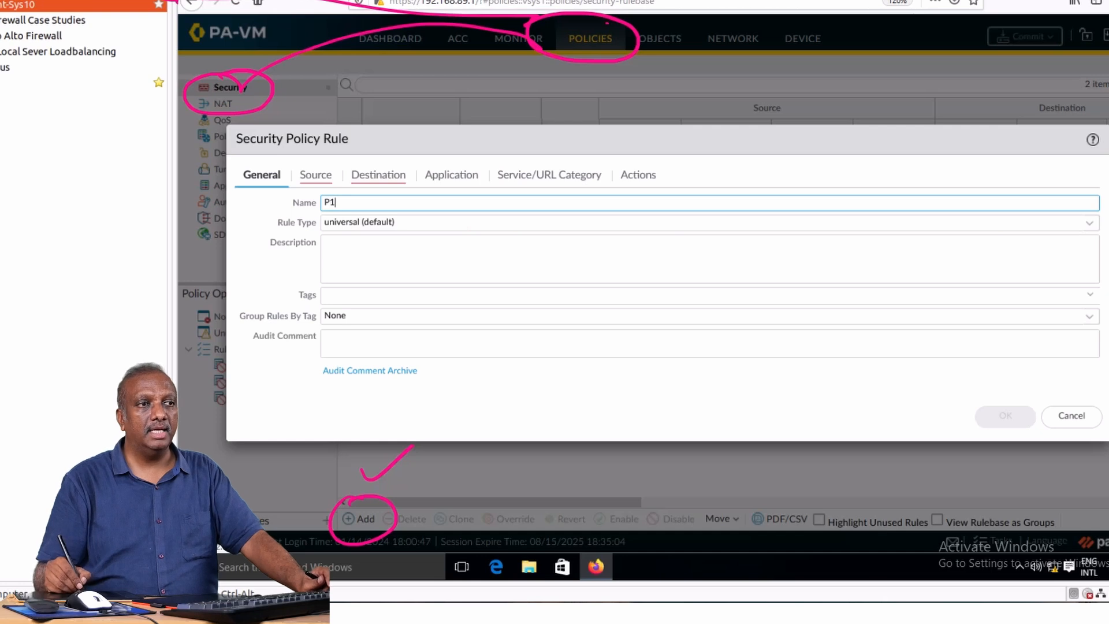
left_click(316, 175)
left_click(247, 377)
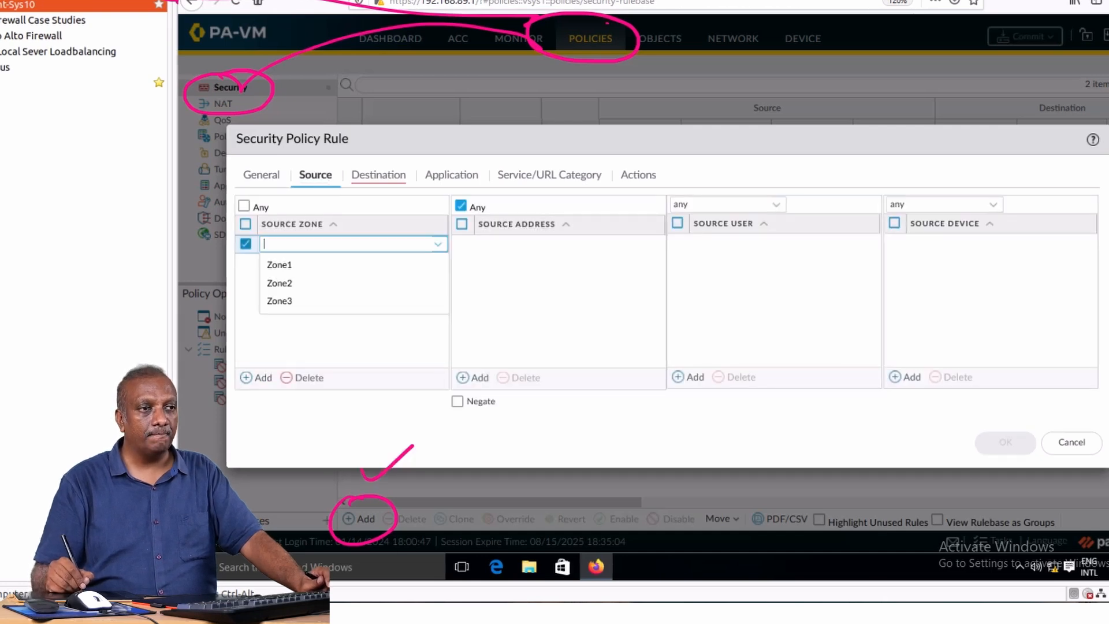
left_click(280, 265)
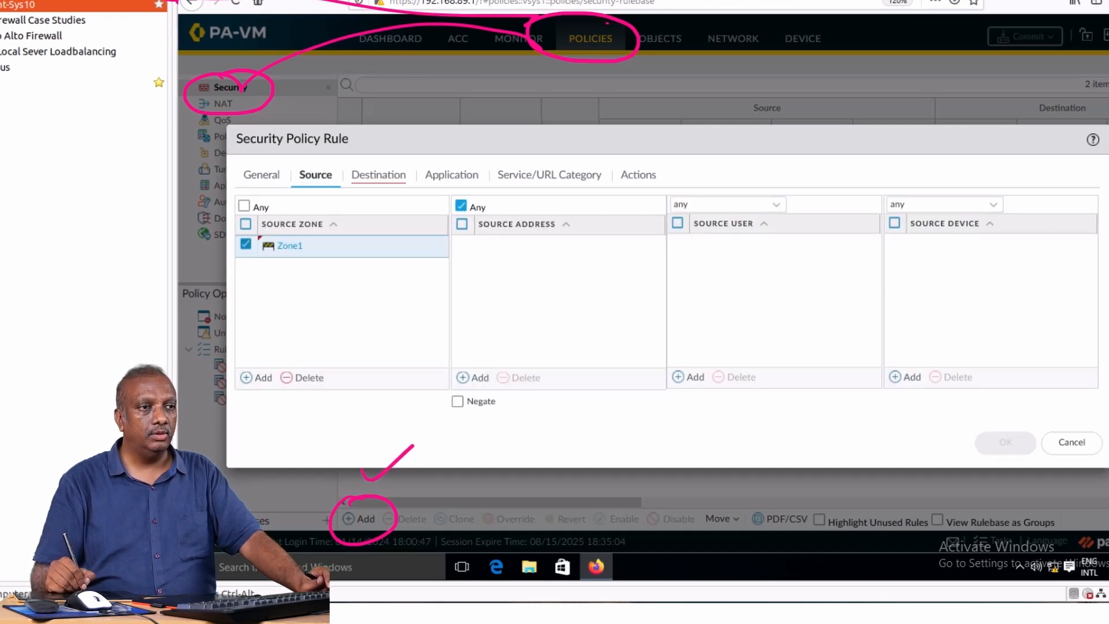
left_click(256, 377)
left_click(280, 304)
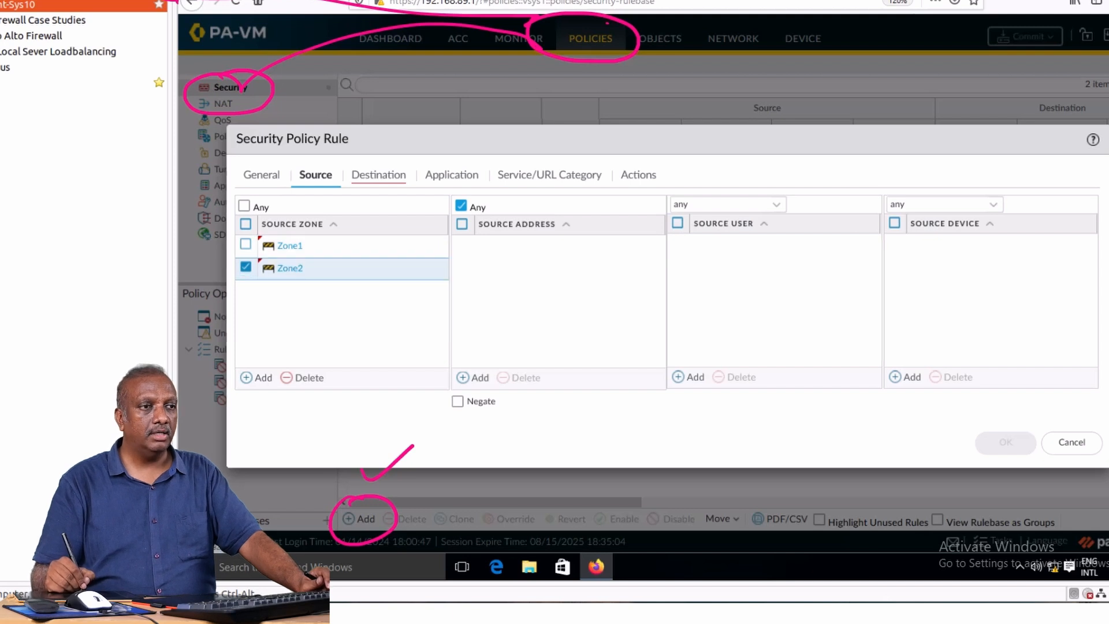
left_click(256, 377)
left_click(279, 345)
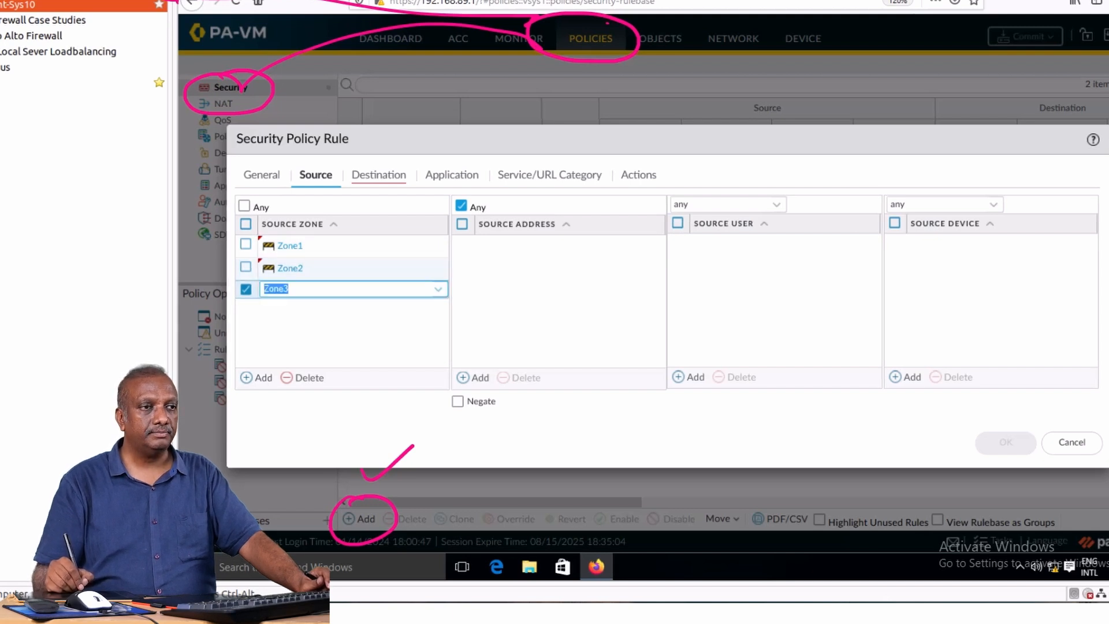
Add Zone1, Zone2 and Zone3 as destination zones of rule P1 on Mango-HoFw1.
left_click(379, 175)
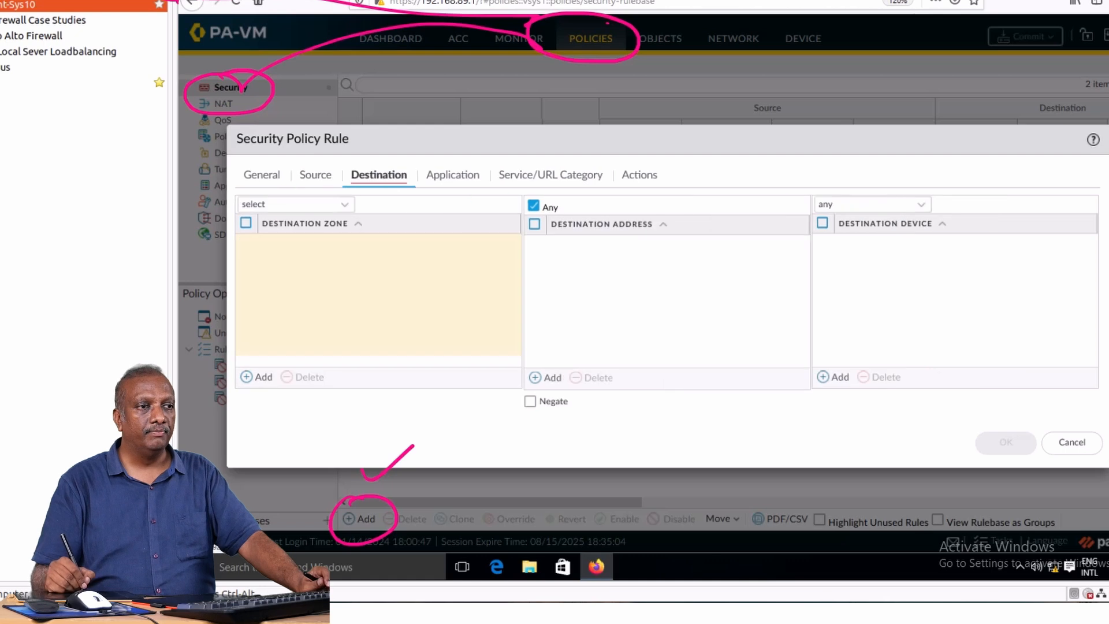
left_click(255, 377)
left_click(279, 259)
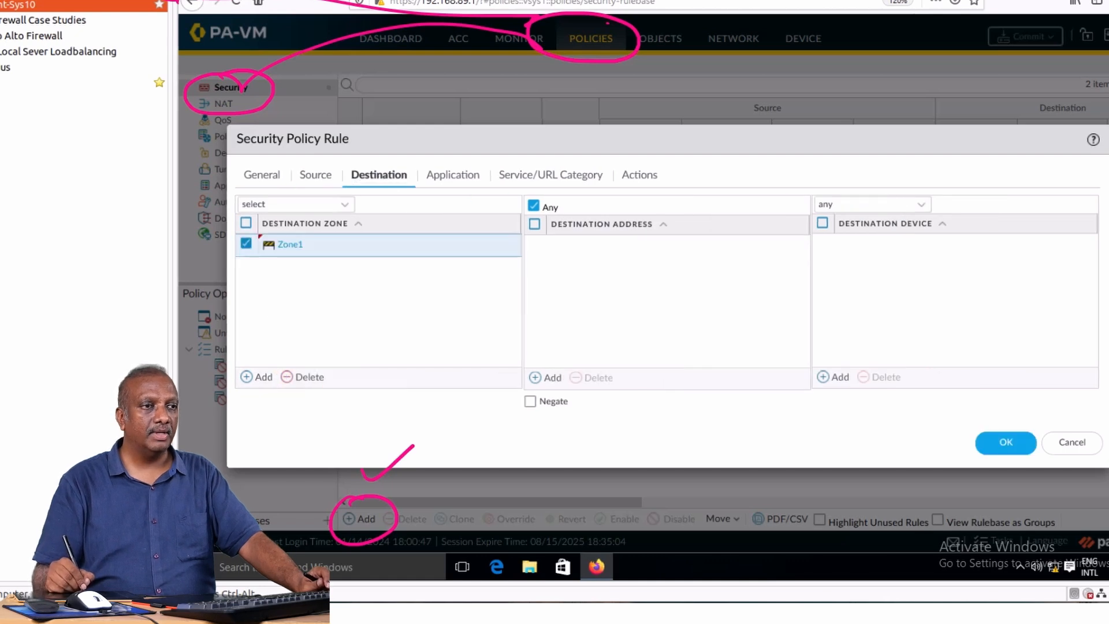
left_click(256, 378)
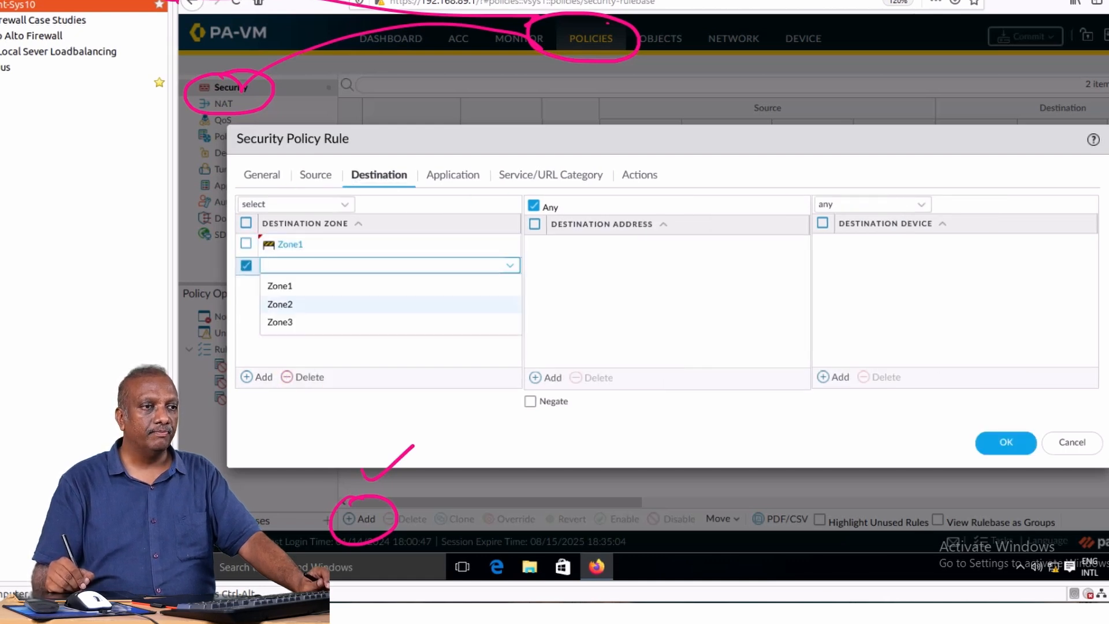
left_click(280, 302)
left_click(256, 377)
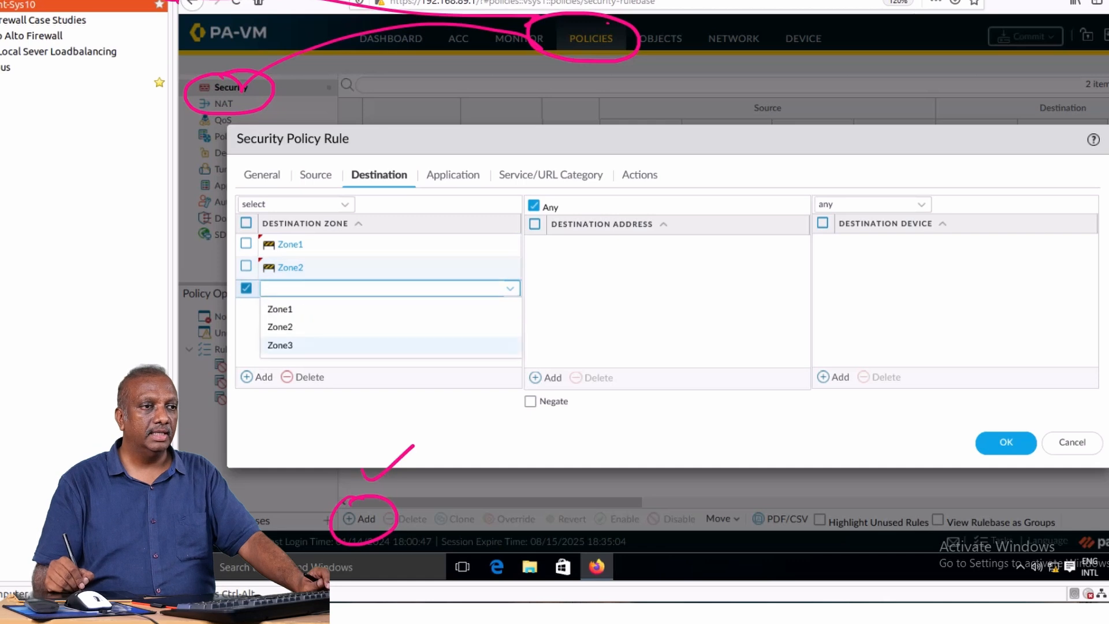
left_click(279, 343)
Save rule P1 with the Allow action after checking its settings, and commit the changes on Mango-HoFw1.
left_click(315, 175)
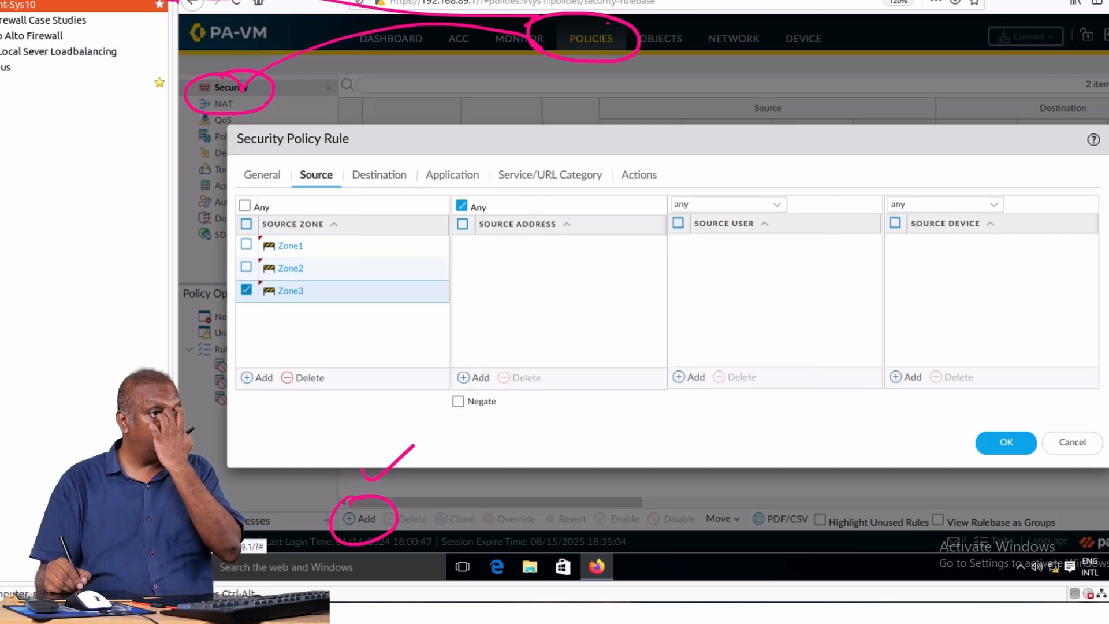
left_click(379, 175)
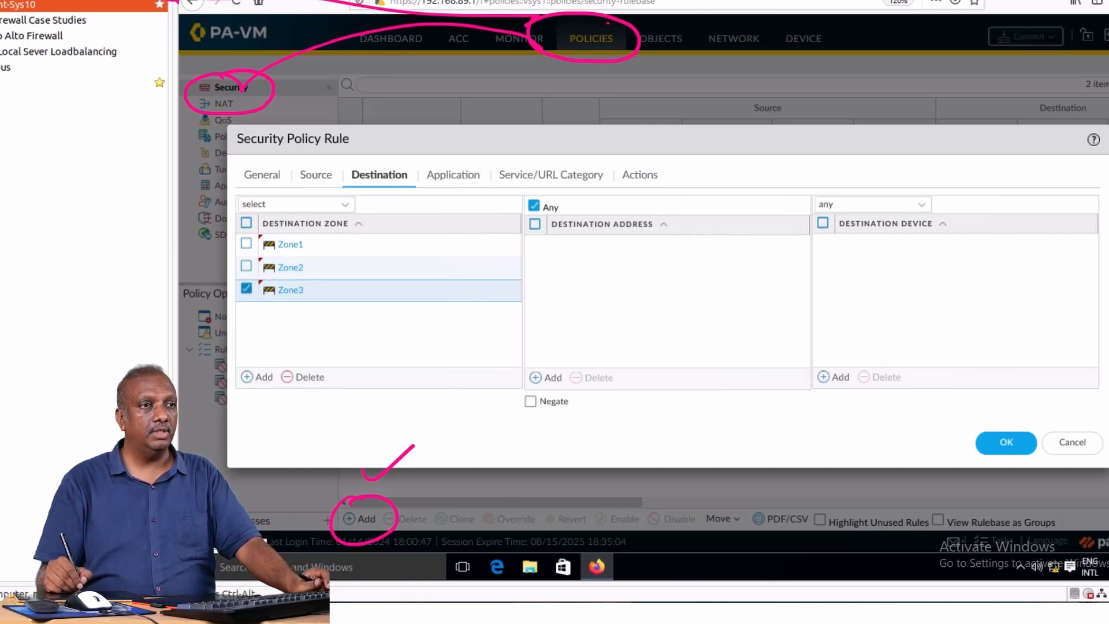
left_click(452, 175)
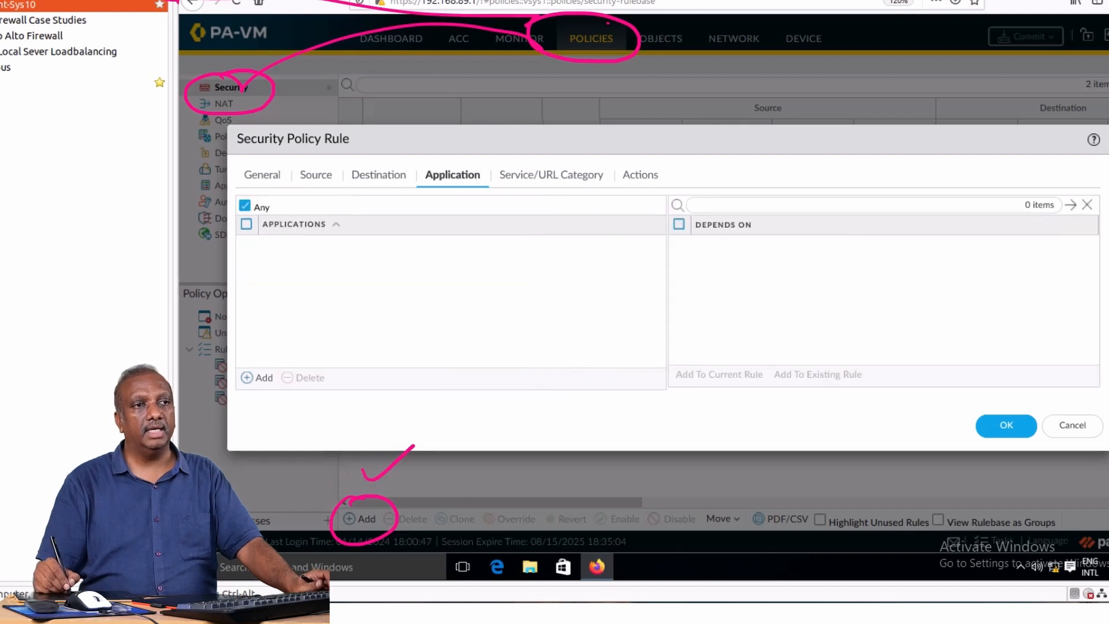
left_click(551, 175)
left_click(640, 175)
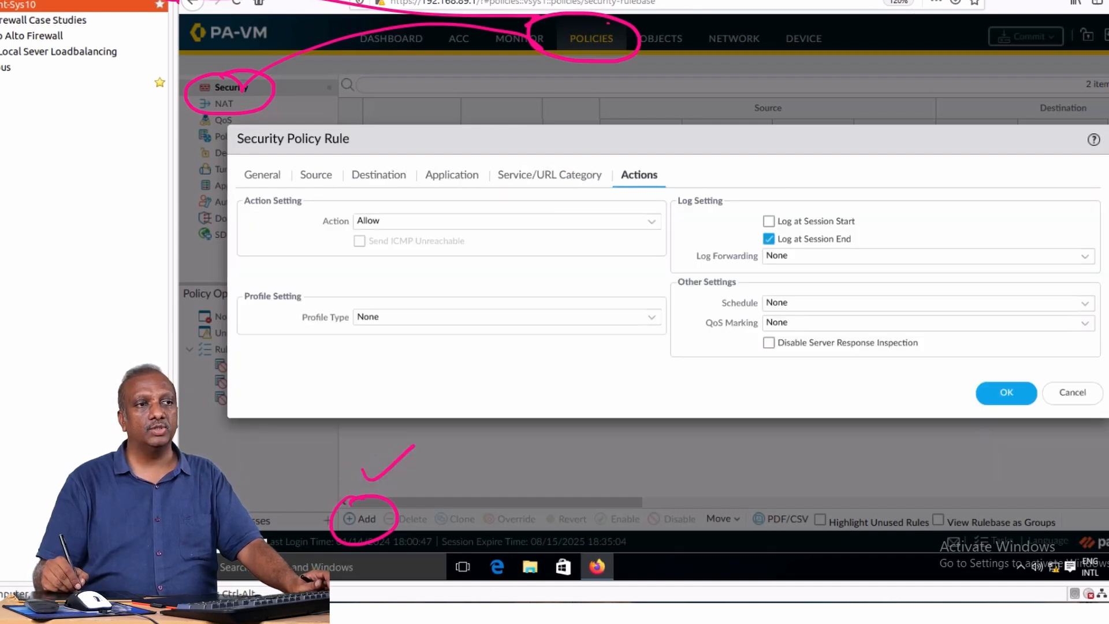
left_click(1006, 393)
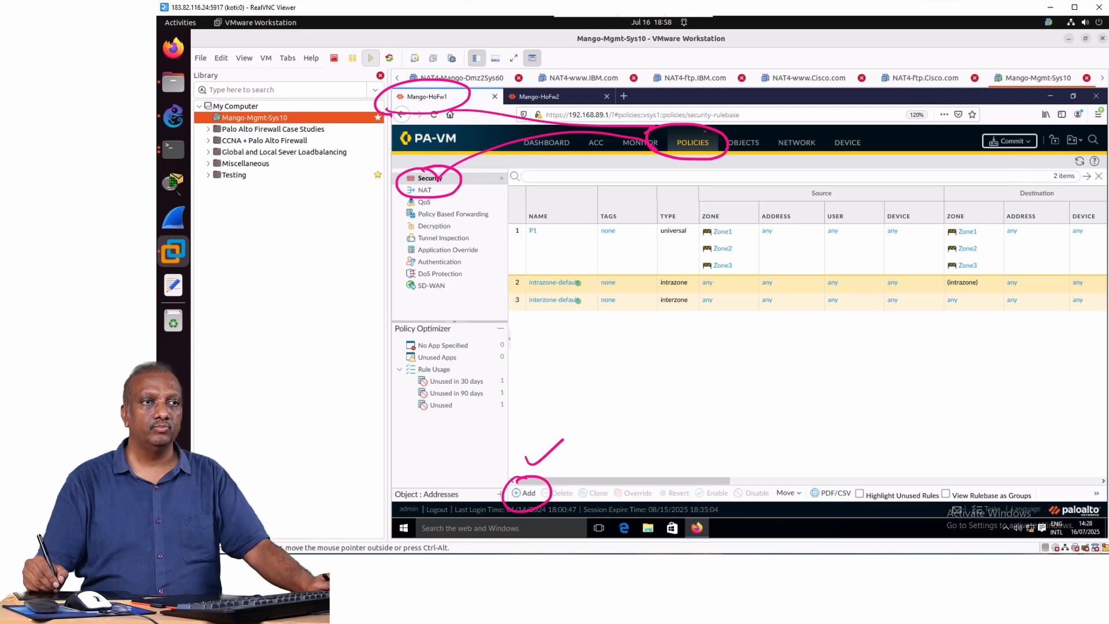
left_click(1010, 141)
left_click(854, 452)
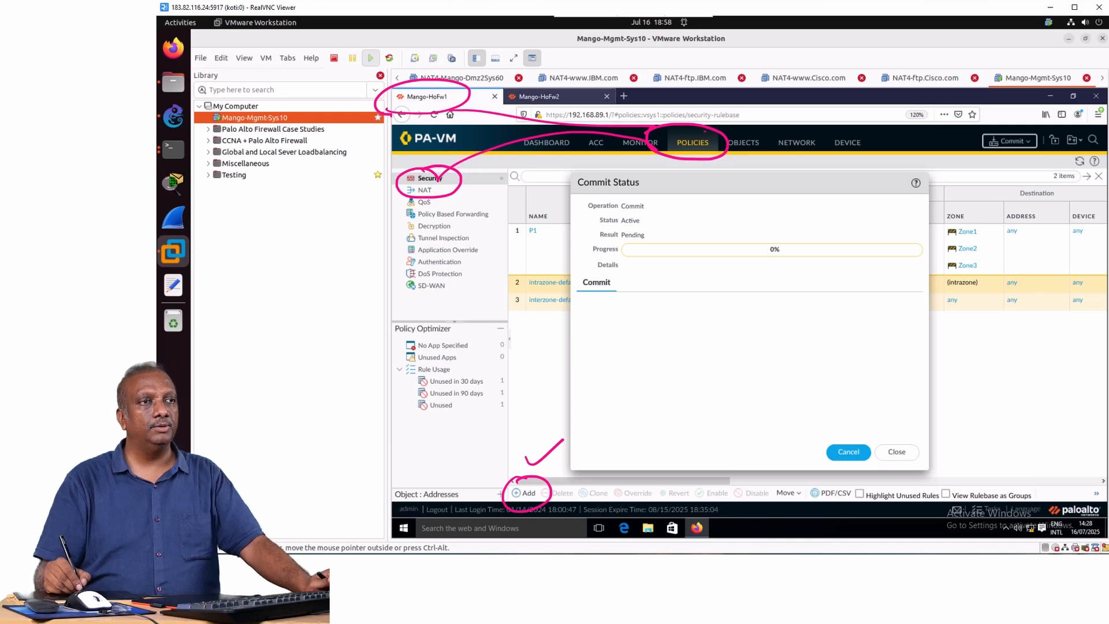
Switch to Mango-HoFw2 and start a new security policy rule named P1.
left_click(537, 96)
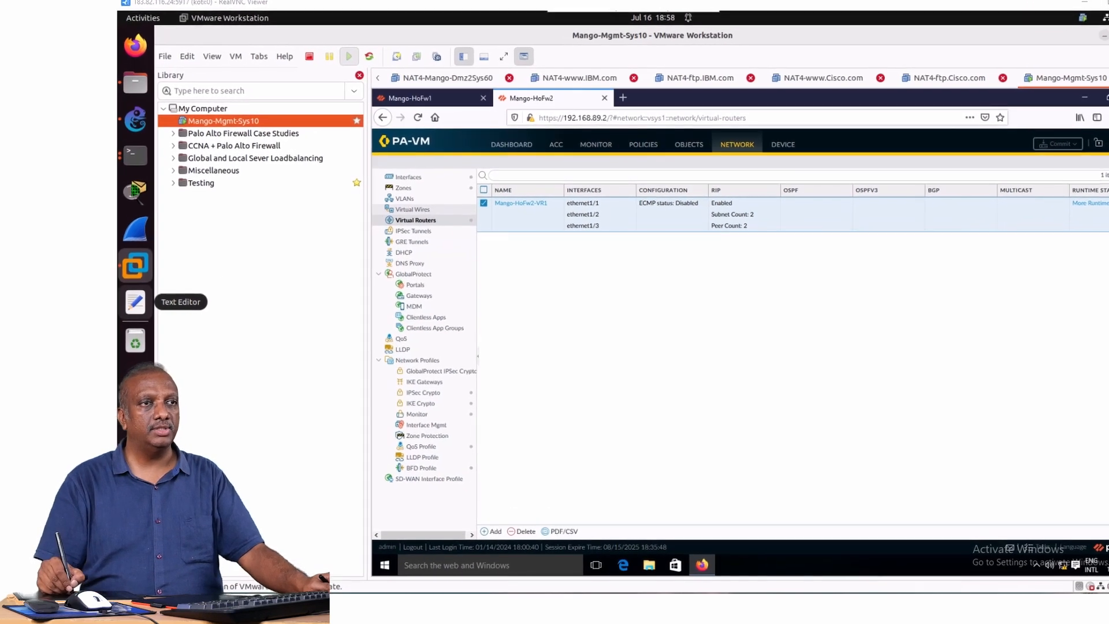
left_click(644, 146)
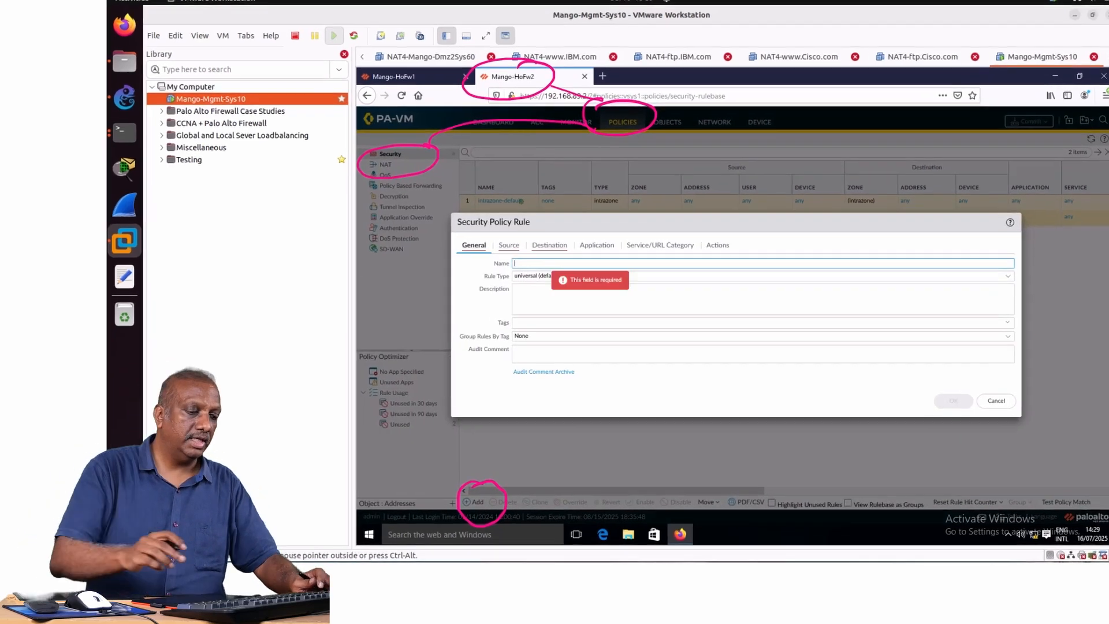
type("P1")
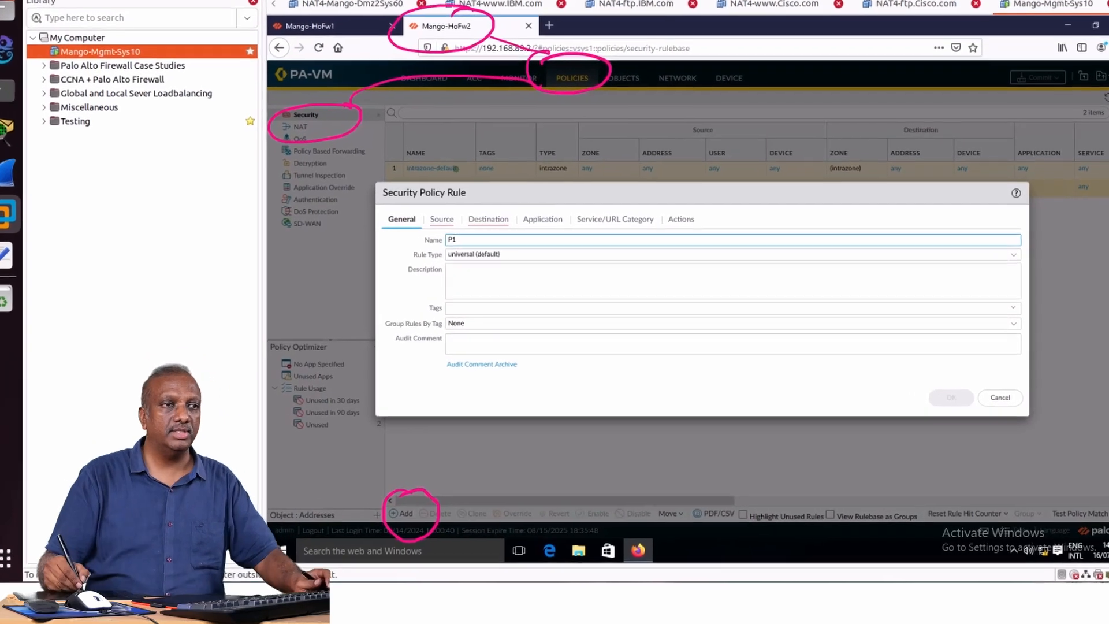
Add Zone1, Zone2 and Zone3 as source zones of rule P1 on Mango-HoFw2.
left_click(408, 207)
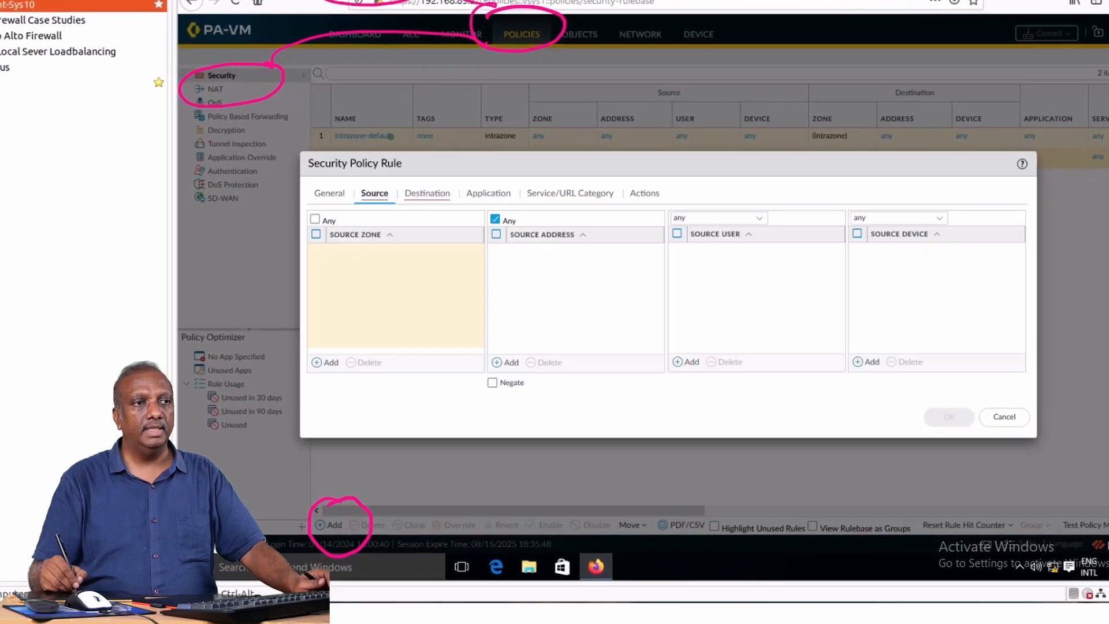
left_click(326, 363)
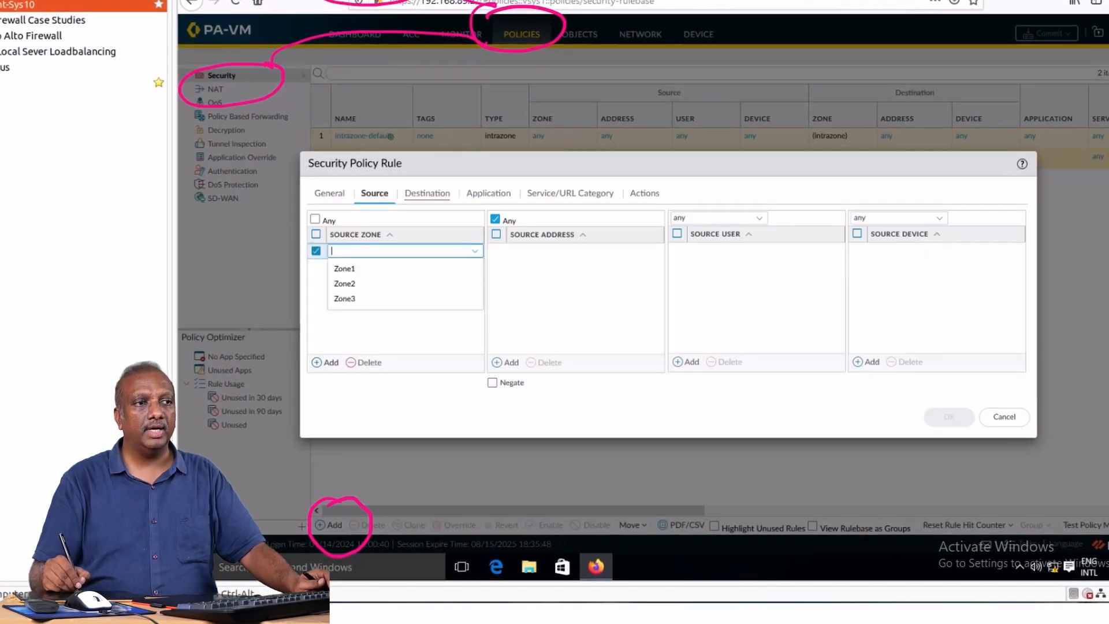
left_click(344, 269)
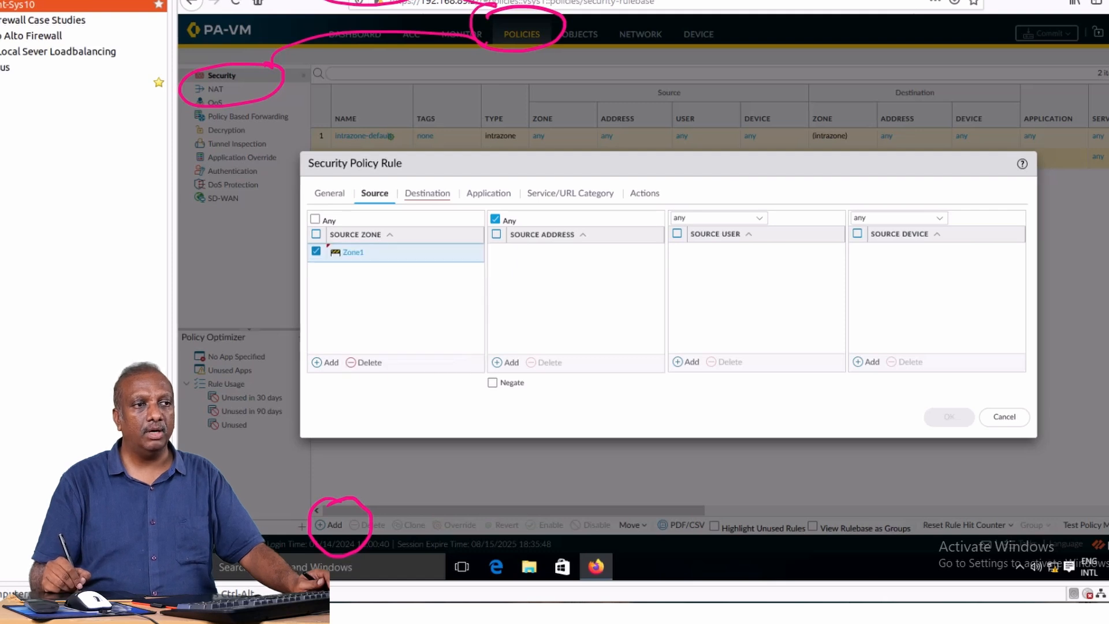
left_click(327, 362)
left_click(345, 303)
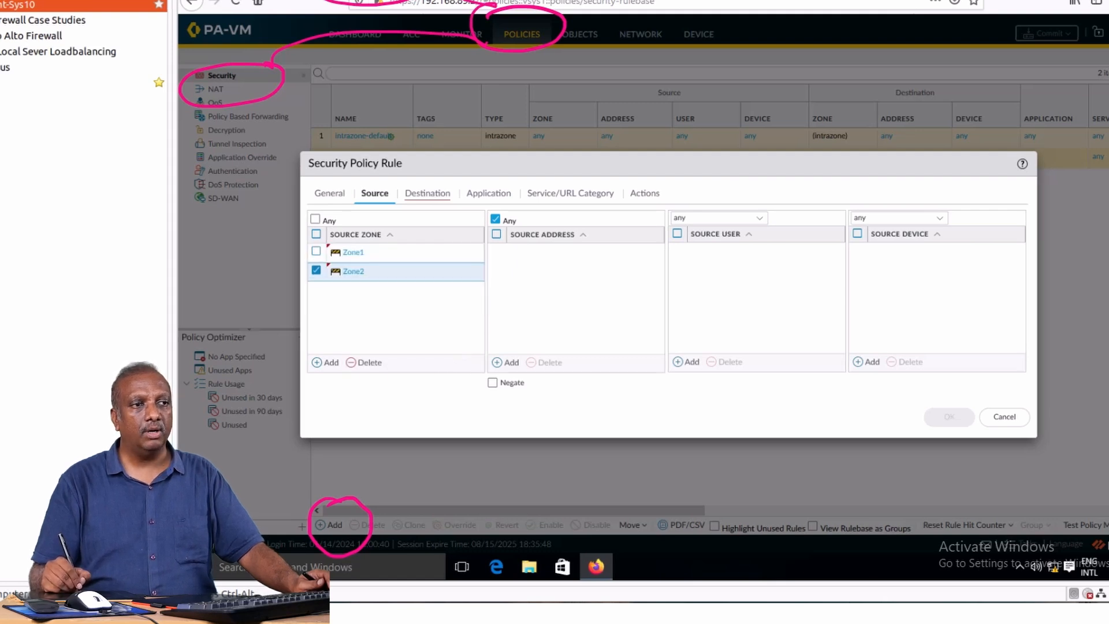
left_click(326, 362)
left_click(343, 332)
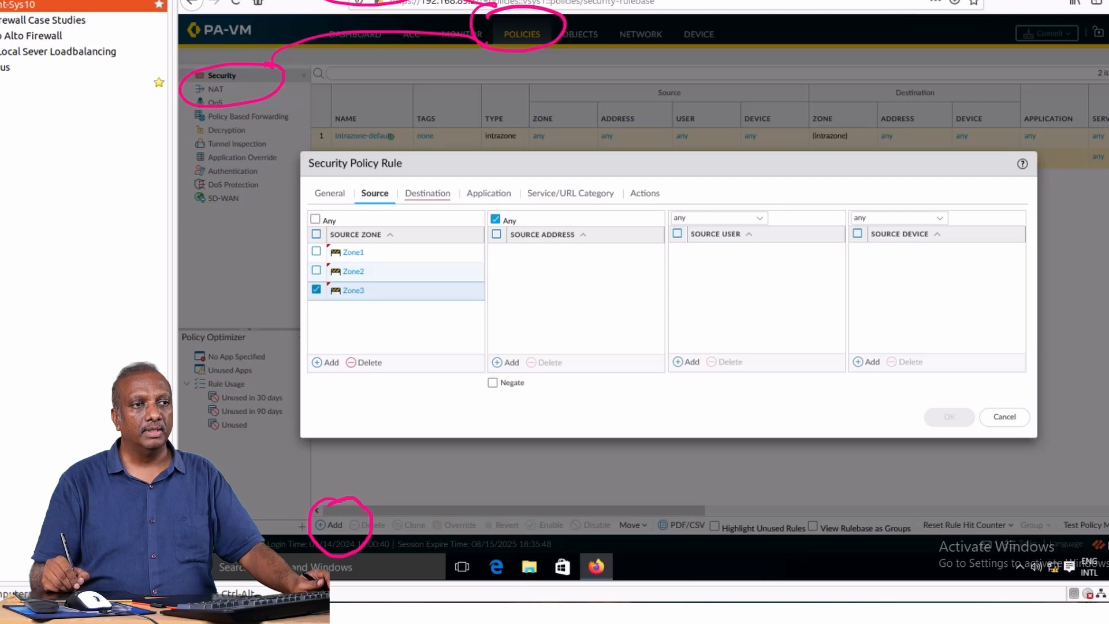
Add Zone1, Zone2 and Zone3 as destination zones of rule P1 on Mango-HoFw2.
left_click(427, 193)
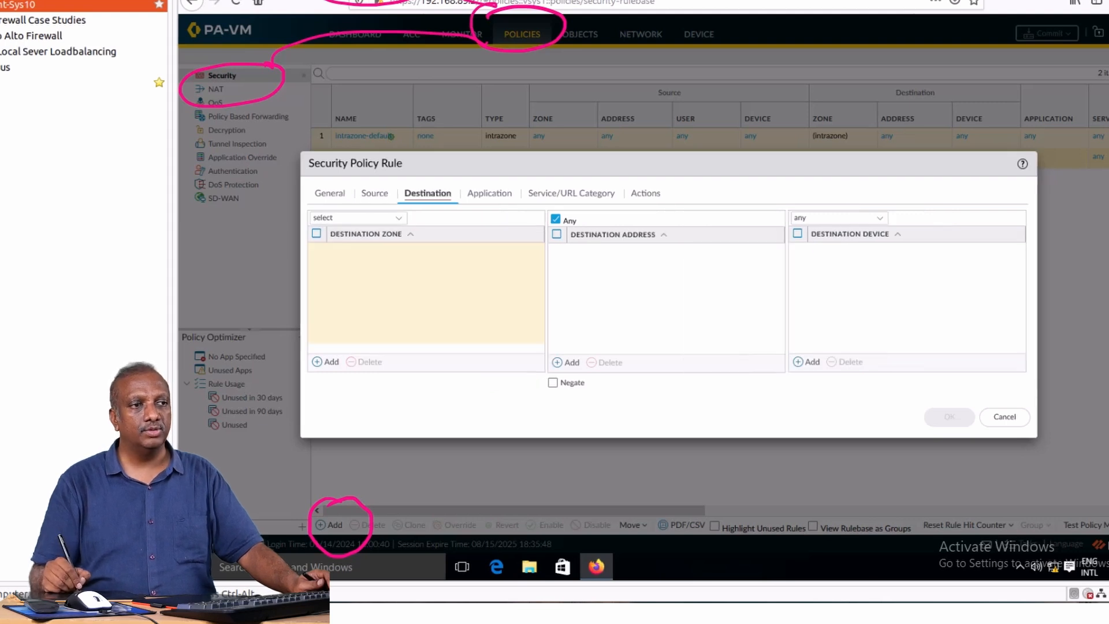
left_click(326, 361)
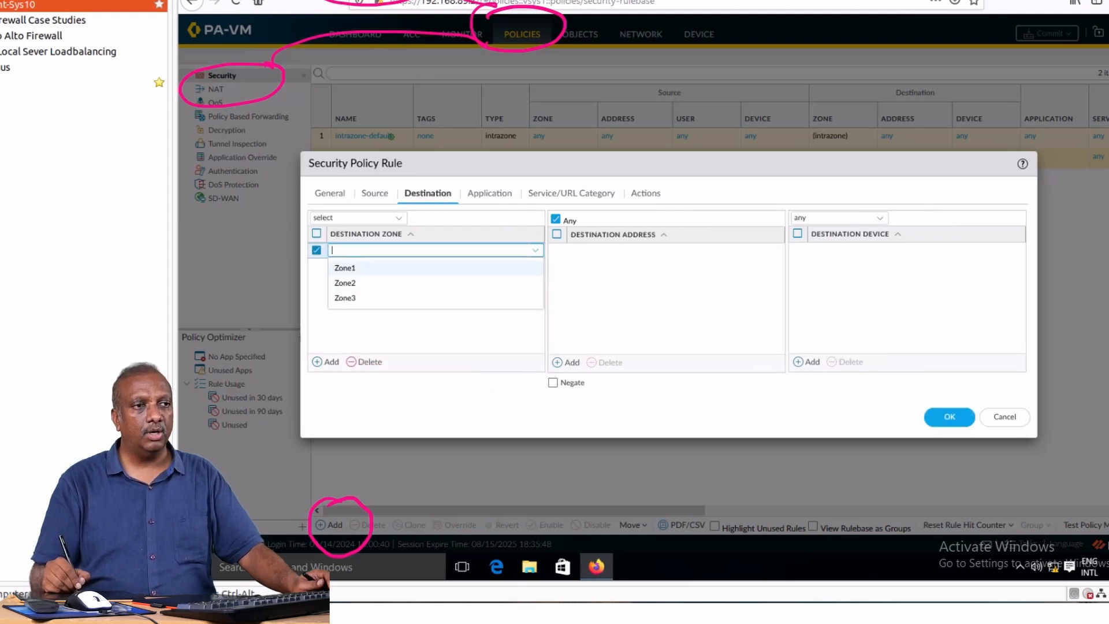
left_click(347, 266)
left_click(326, 362)
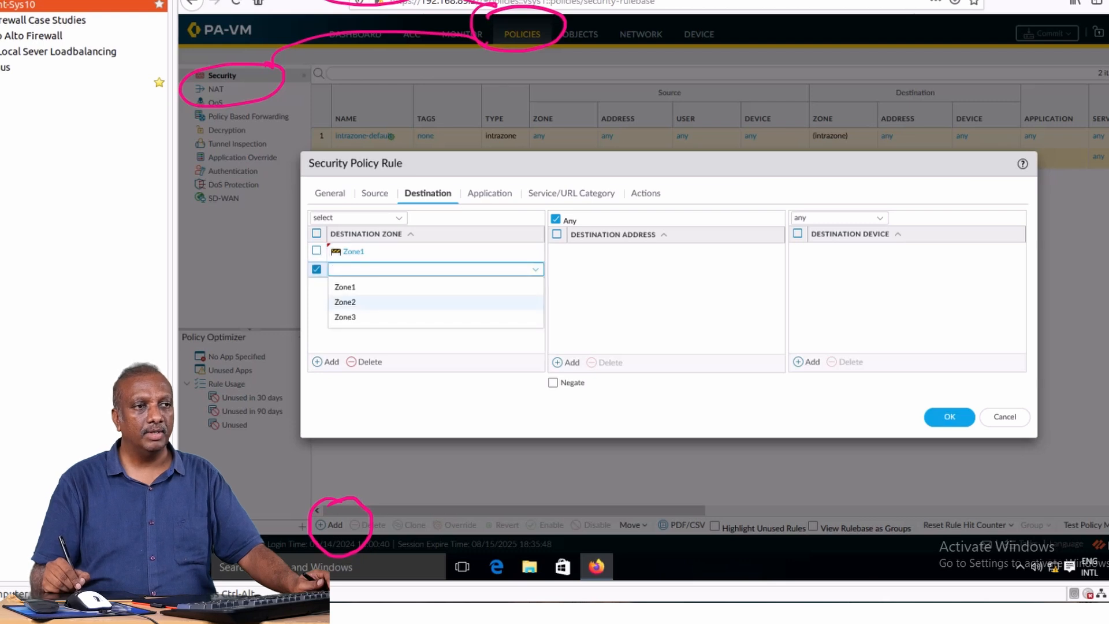
left_click(346, 301)
left_click(326, 362)
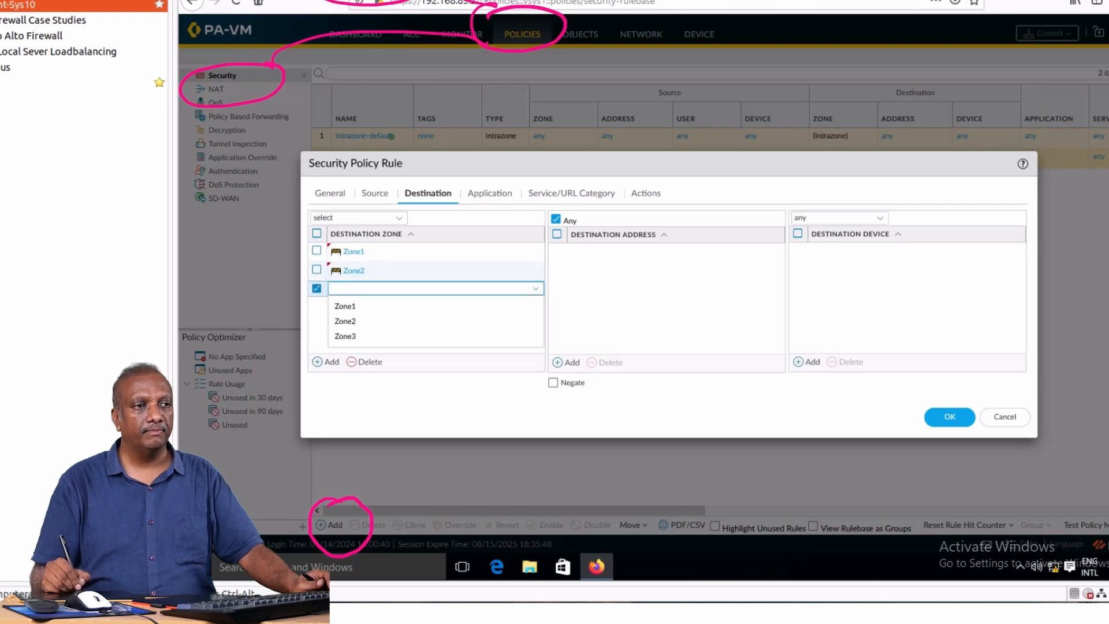
left_click(346, 337)
Check rule P1's settings, save it with the Allow action, and commit all changes on Mango-HoFw2.
left_click(375, 194)
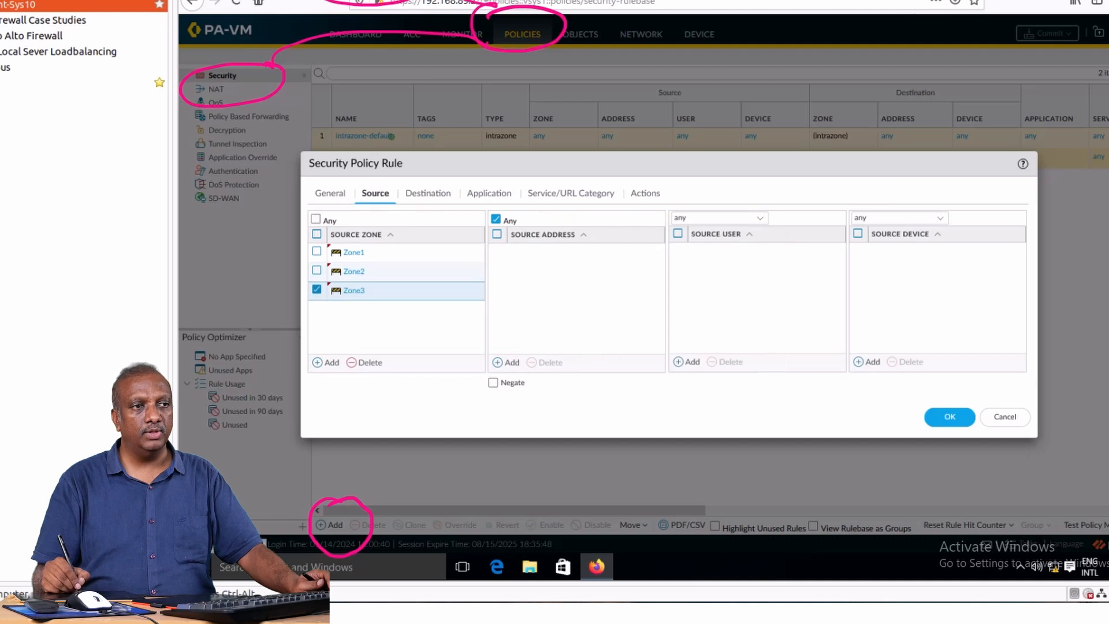
left_click(428, 194)
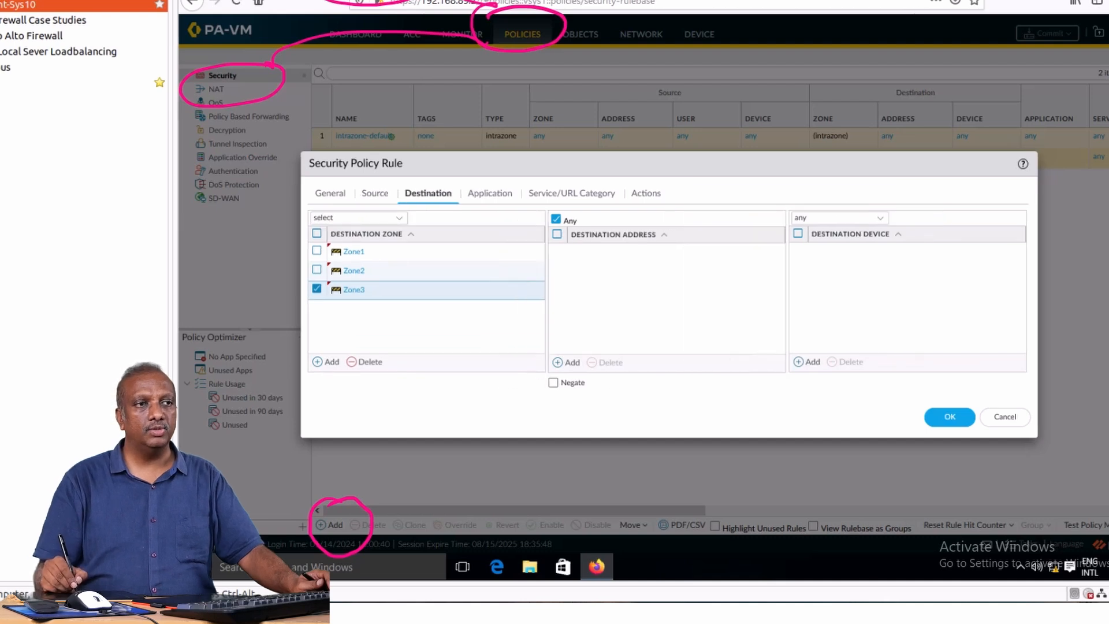
left_click(489, 193)
left_click(572, 194)
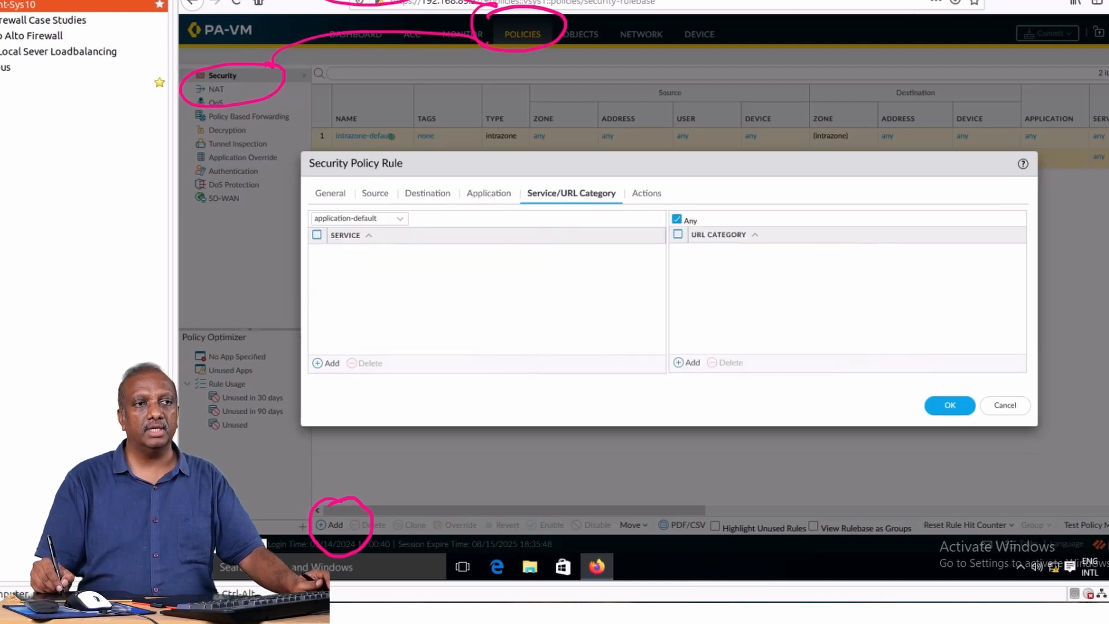
left_click(646, 193)
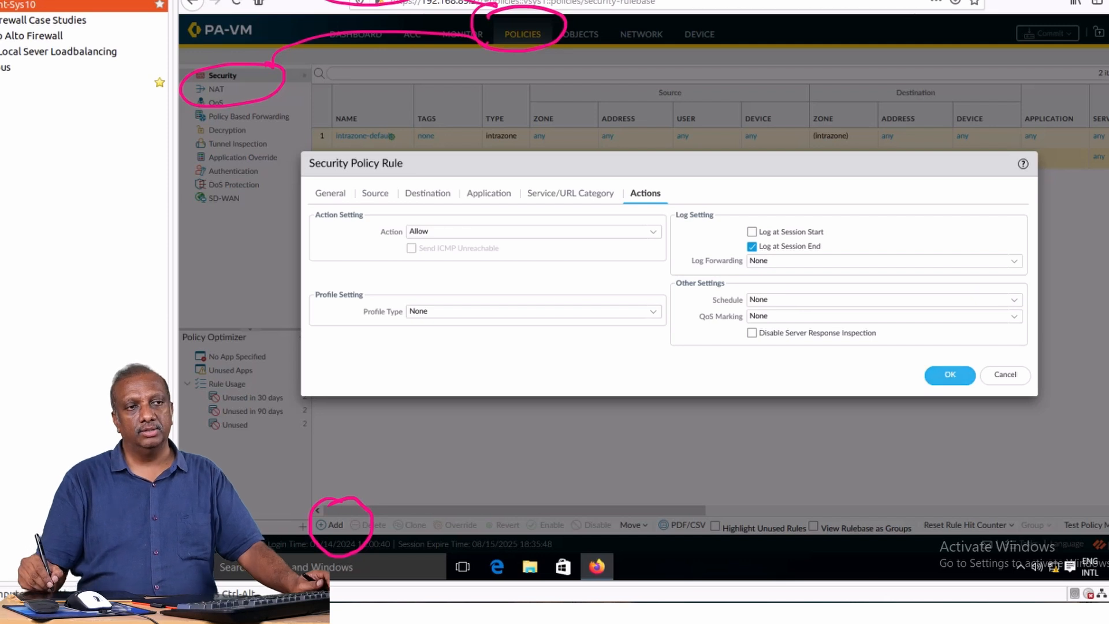
left_click(950, 375)
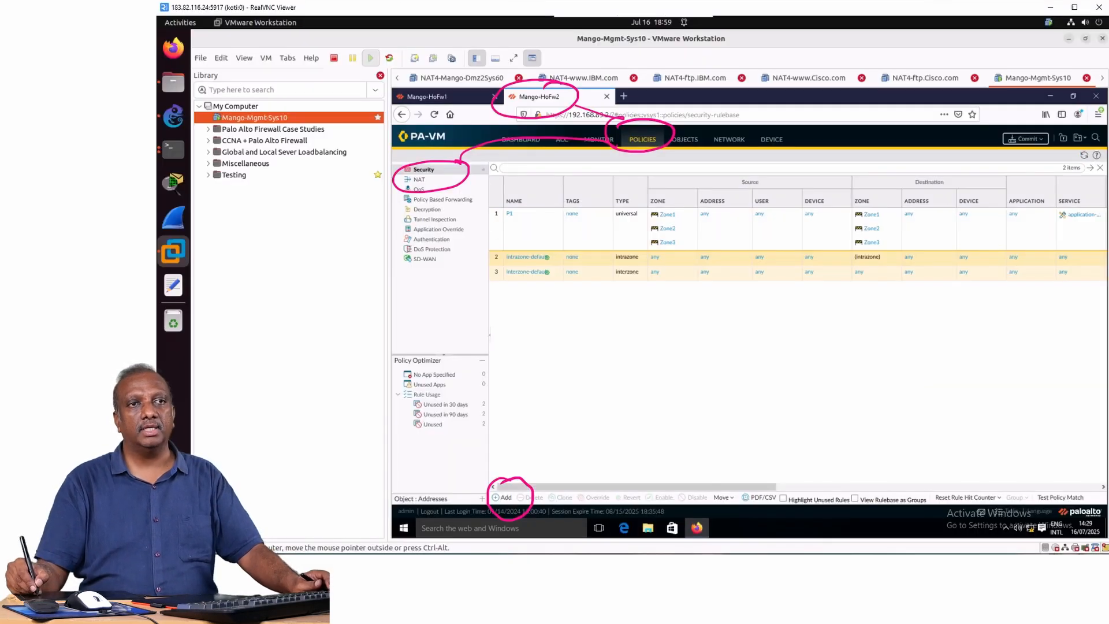
left_click(1025, 138)
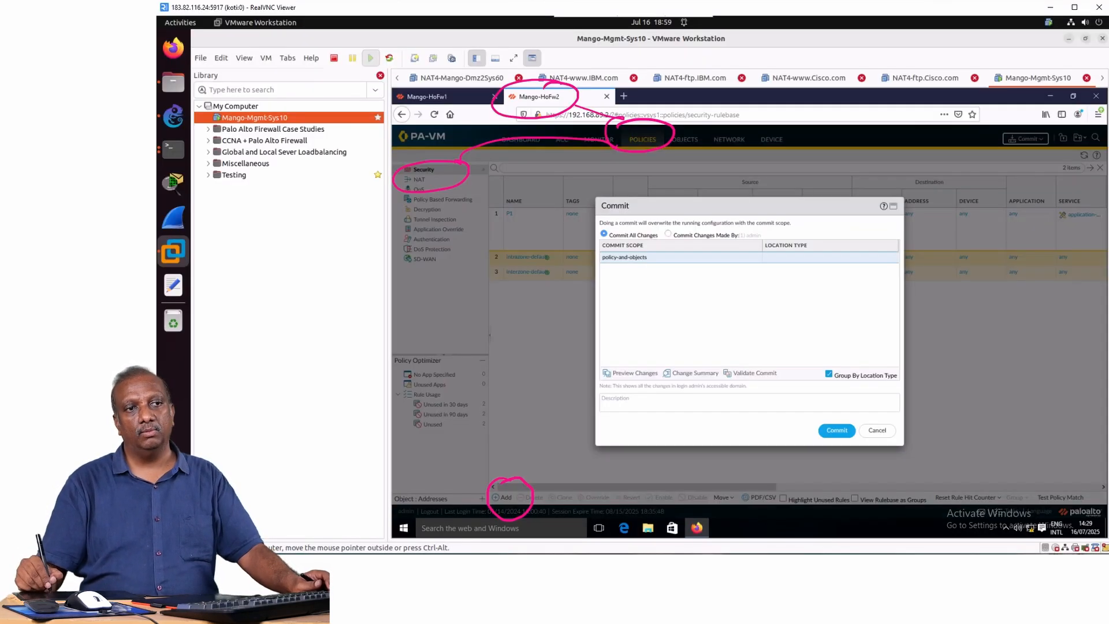
left_click(836, 430)
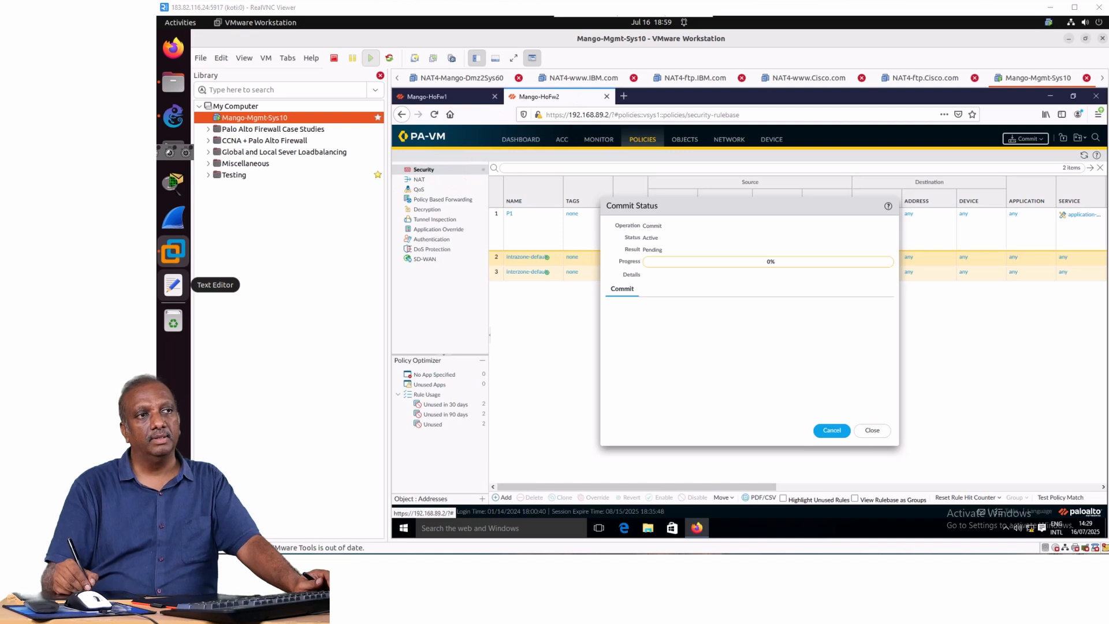
Close the commit status windows on Mango-HoFw1 and Mango-HoFw2.
left_click(427, 97)
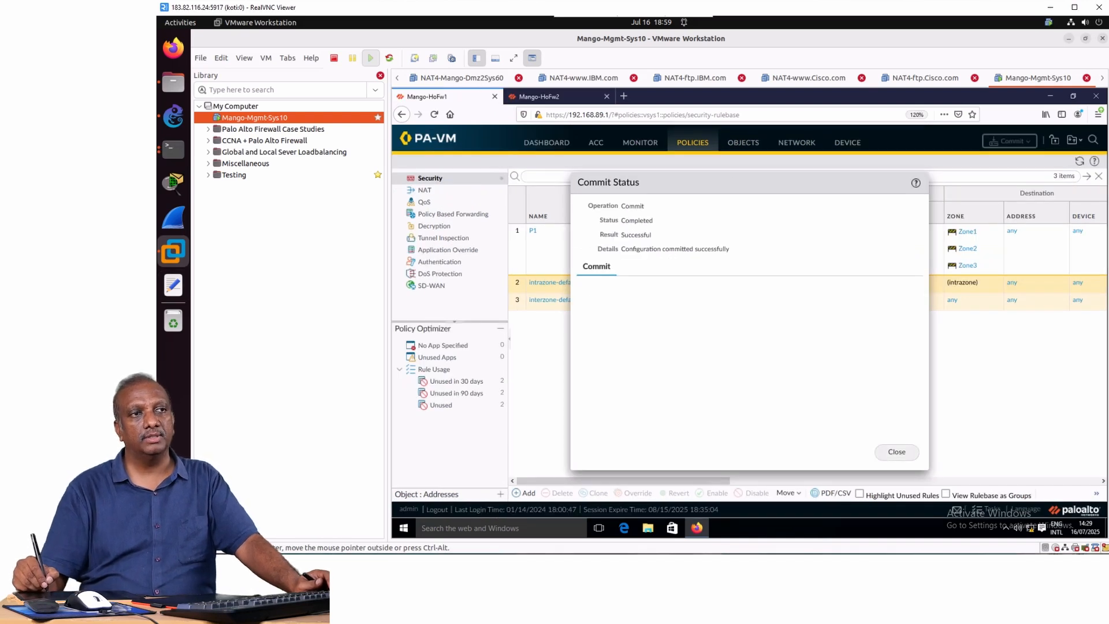
left_click(897, 452)
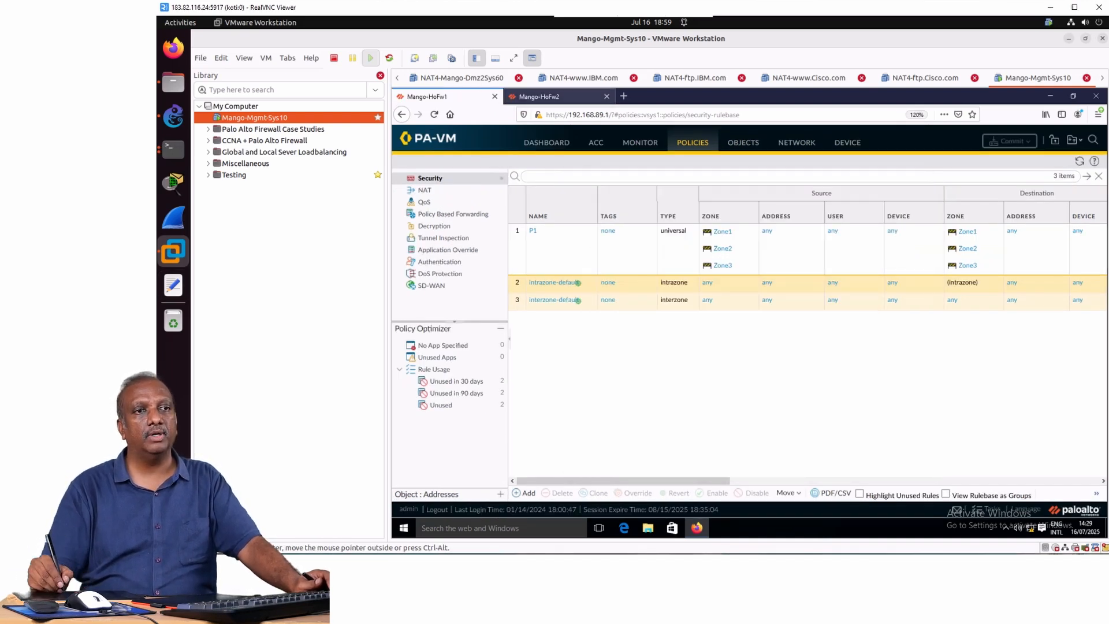
left_click(539, 96)
left_click(872, 430)
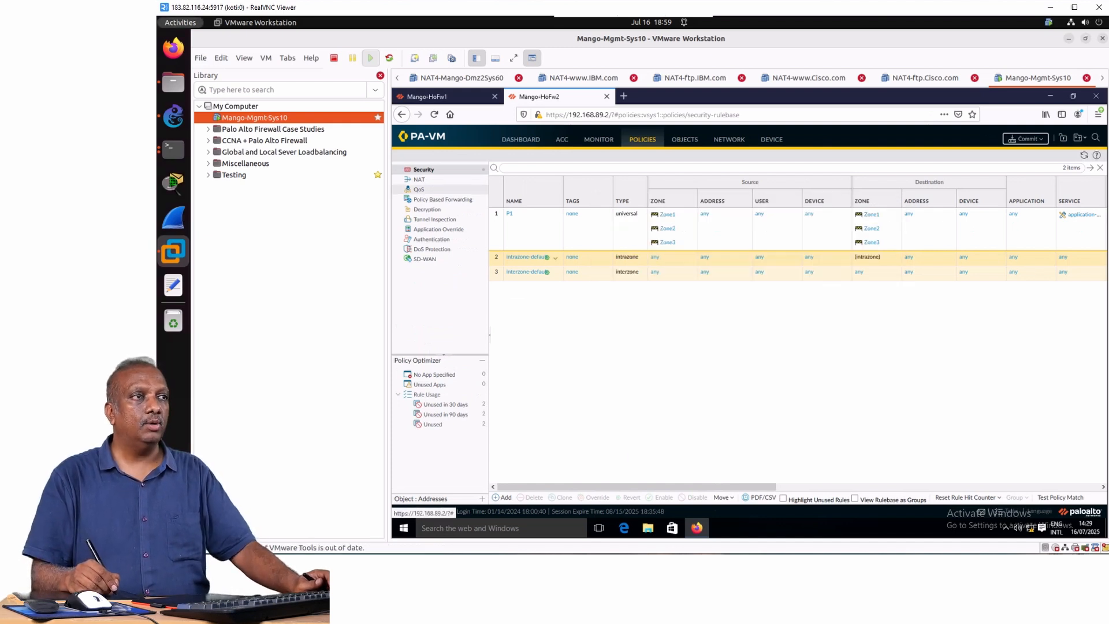
Switch to the Terminal session of Mango-Sys10 and display its IP configuration with show ip.
left_click(180, 22)
left_click(873, 196)
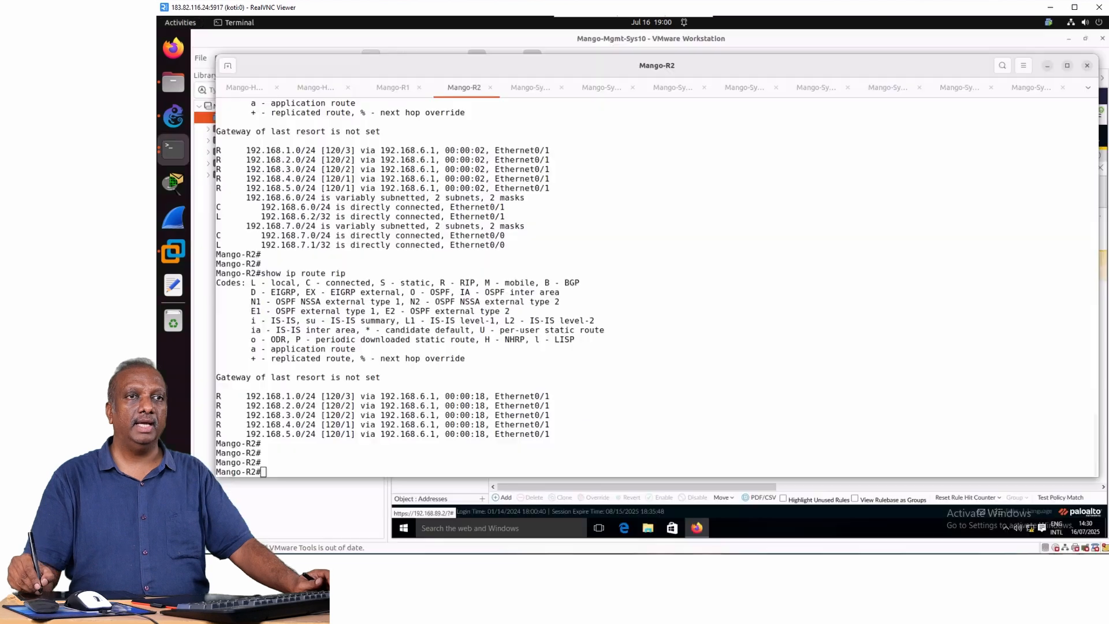
left_click(1088, 88)
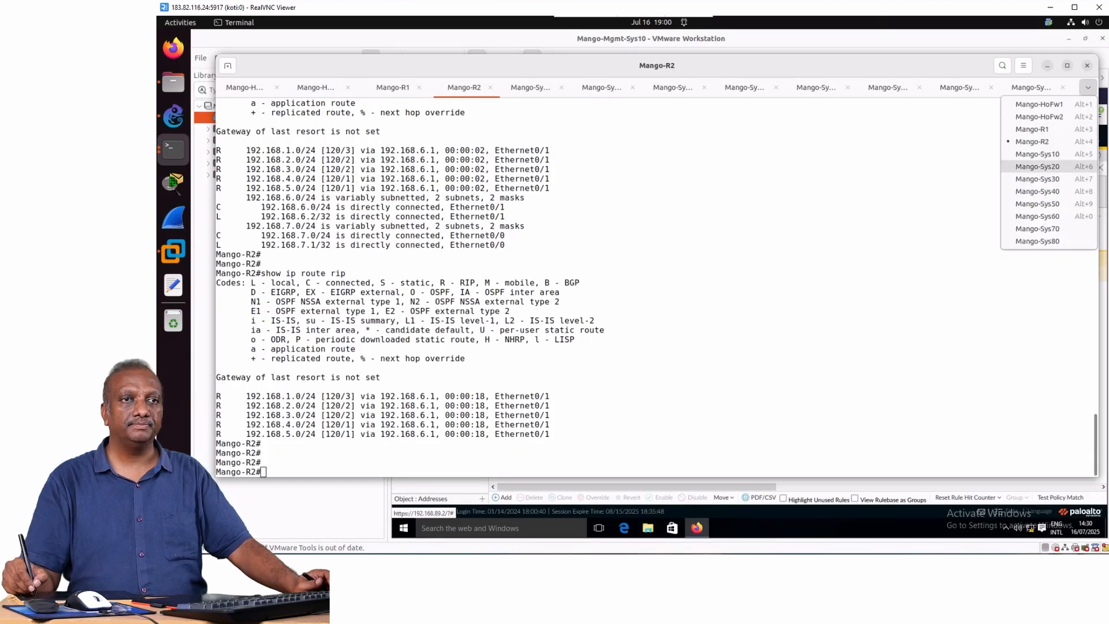
left_click(1048, 154)
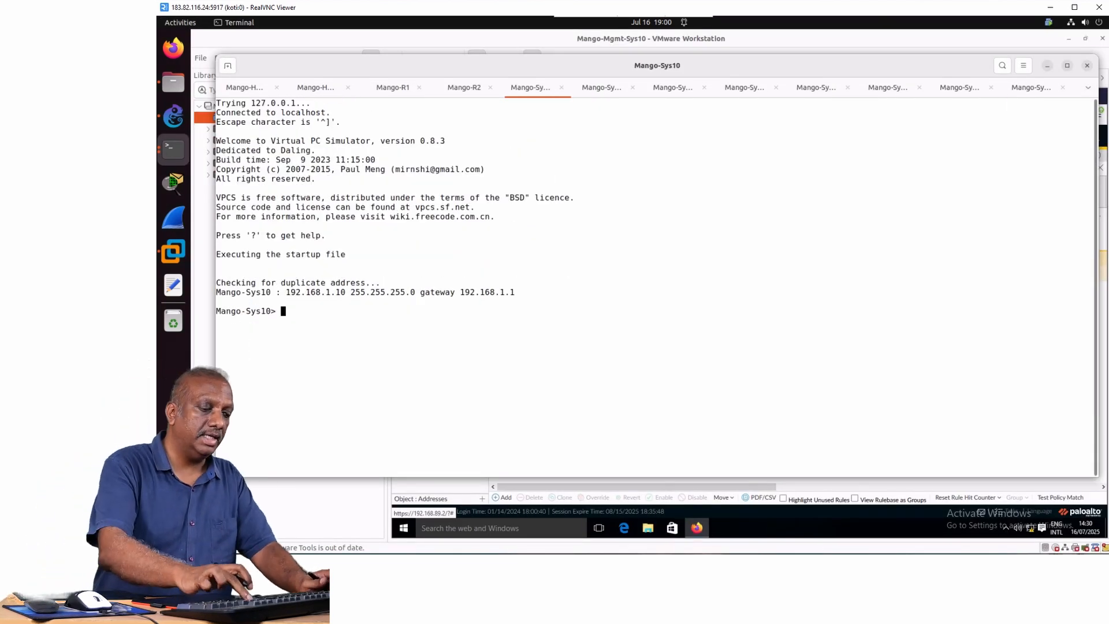
key("Return")
type("show ip")
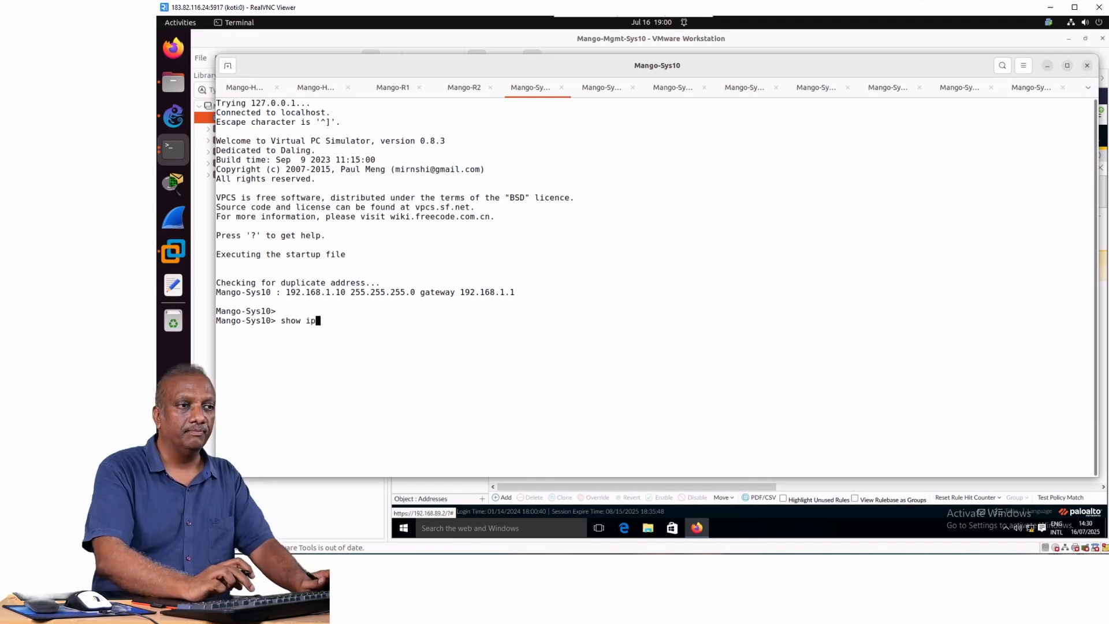
key("Return")
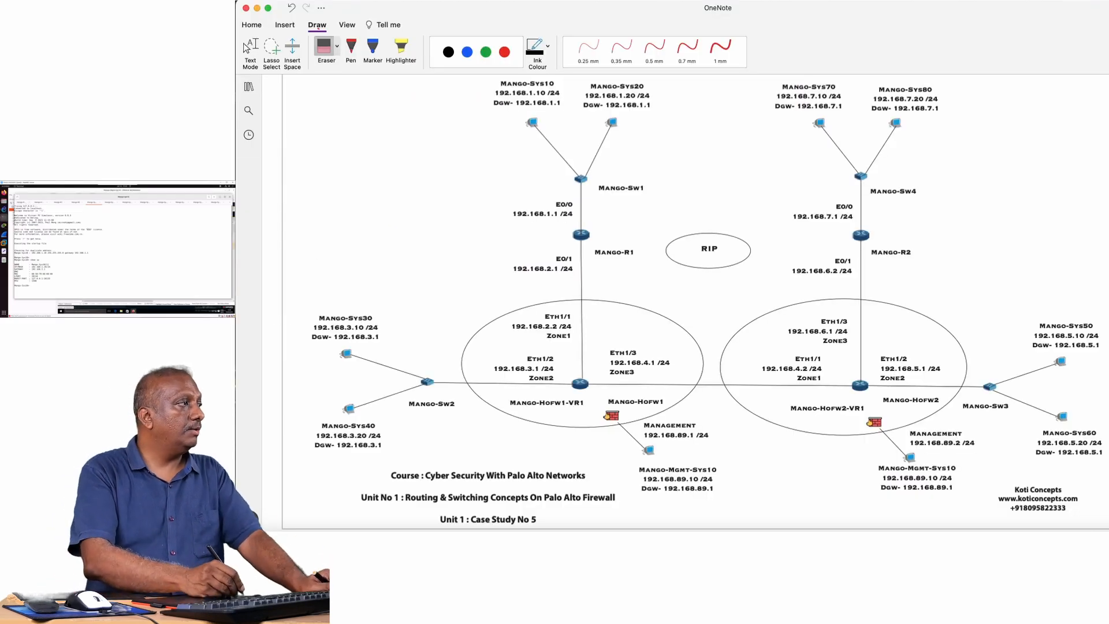
In the OneNote network diagram, circle Mango-Sys10, tick the remote systems Mango-Sys30 to Mango-Sys80, and trace the paths to them in pen.
left_click(249, 125)
mouse_move(493, 135)
left_mouse_down()
mouse_move(573, 113)
mouse_move(507, 73)
mouse_move(490, 131)
left_mouse_up()
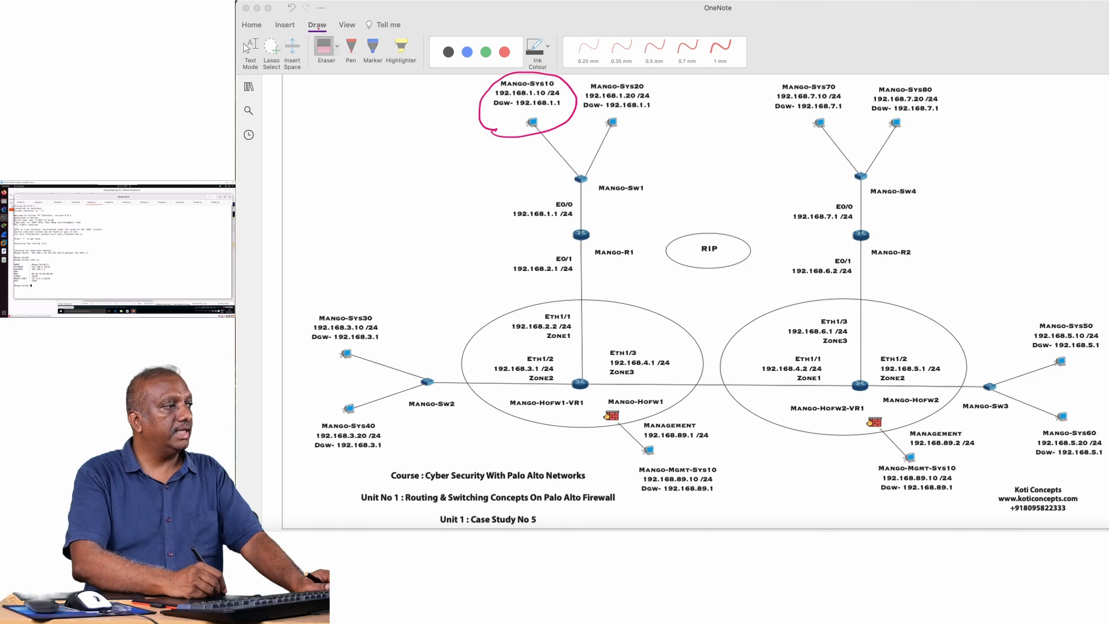
left_click_drag(317, 301, 371, 271)
left_click_drag(306, 398, 356, 374)
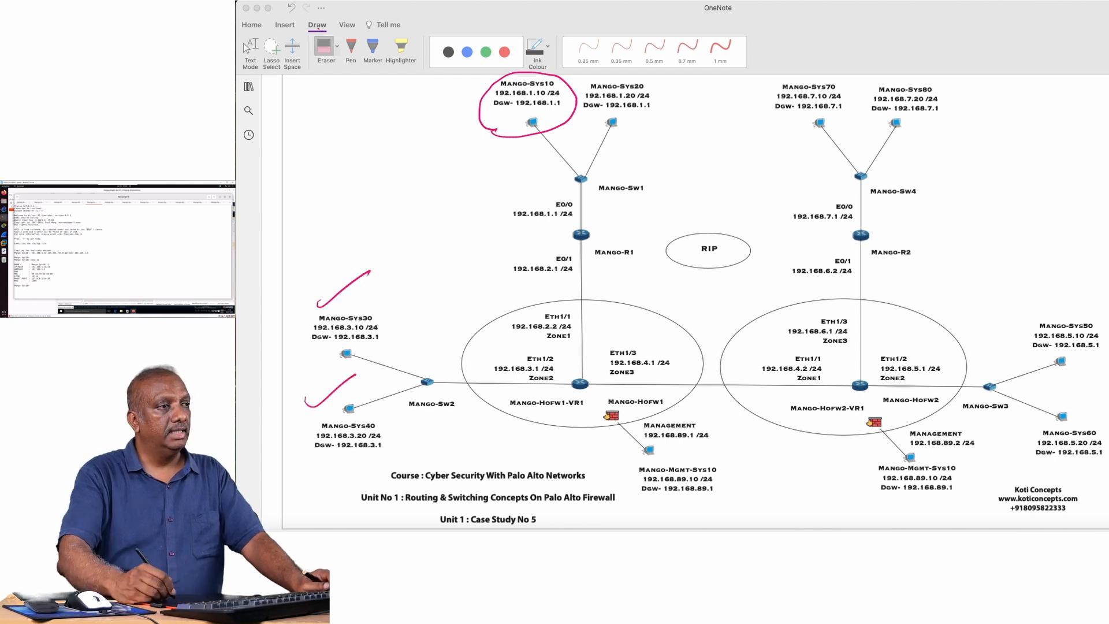
left_click_drag(1011, 315, 1075, 297)
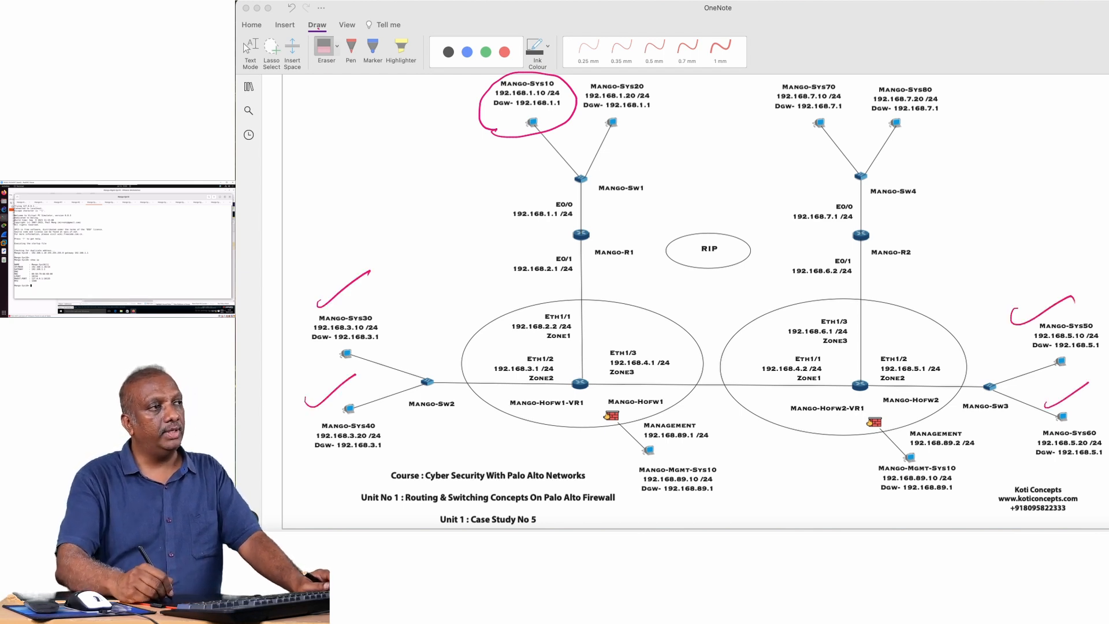
left_click_drag(797, 144, 845, 123)
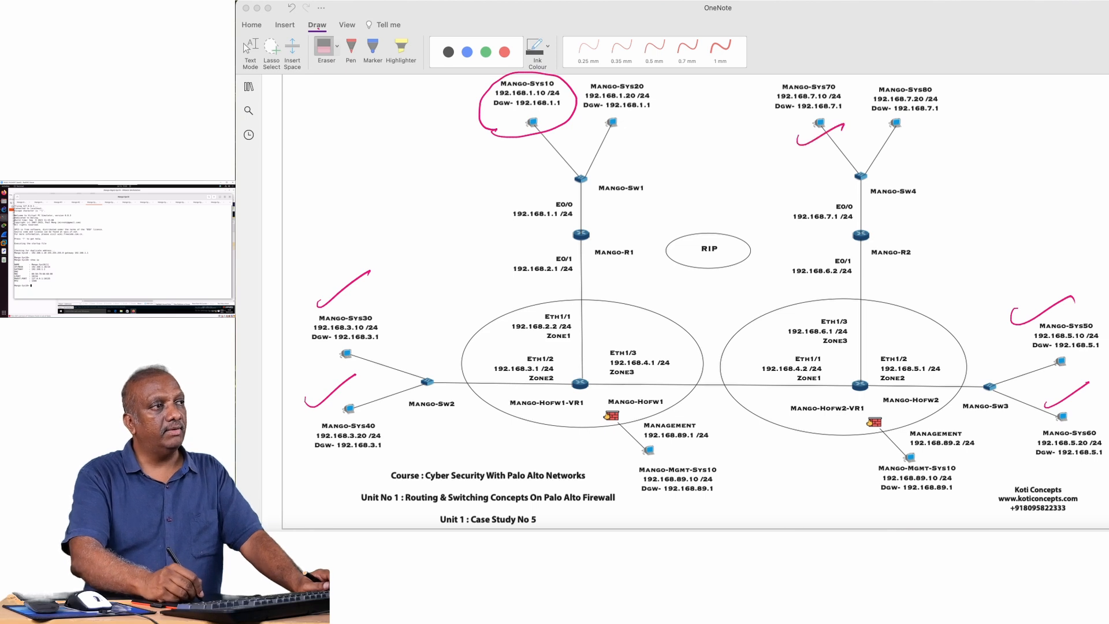
mouse_move(546, 132)
left_mouse_down()
mouse_move(553, 299)
mouse_move(374, 359)
mouse_move(550, 316)
mouse_move(569, 140)
mouse_move(744, 361)
mouse_move(944, 367)
mouse_move(569, 157)
mouse_move(608, 294)
mouse_move(890, 238)
mouse_move(844, 346)
mouse_move(584, 174)
left_mouse_up()
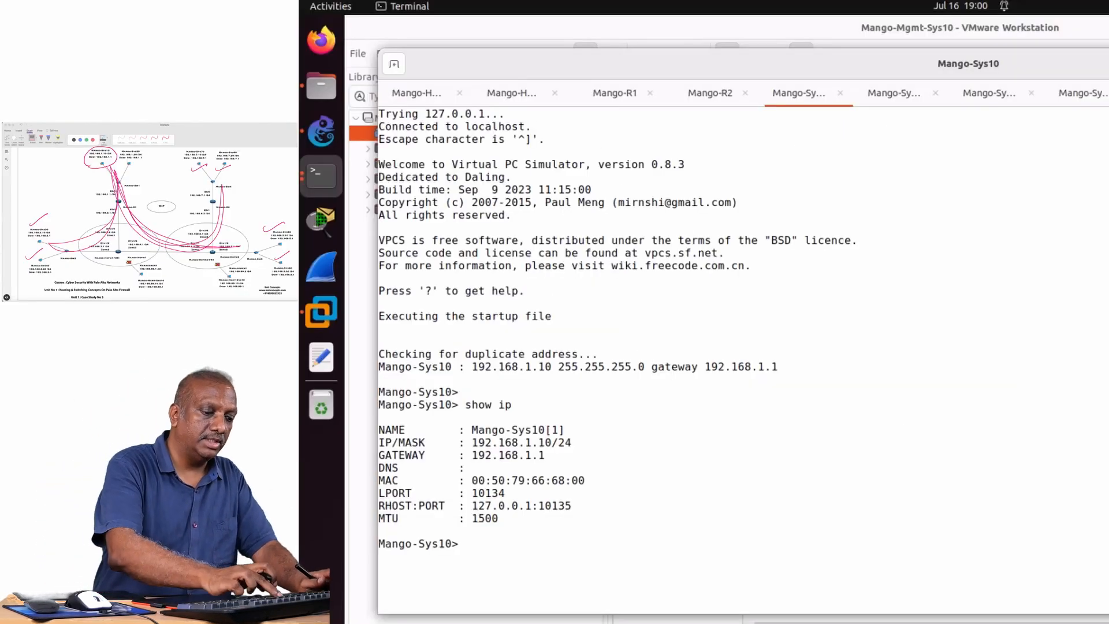
From the Mango-Sys10 terminal, test connectivity to Mango-Sys30 by running ping 192.168.3.10.
type("ping 1")
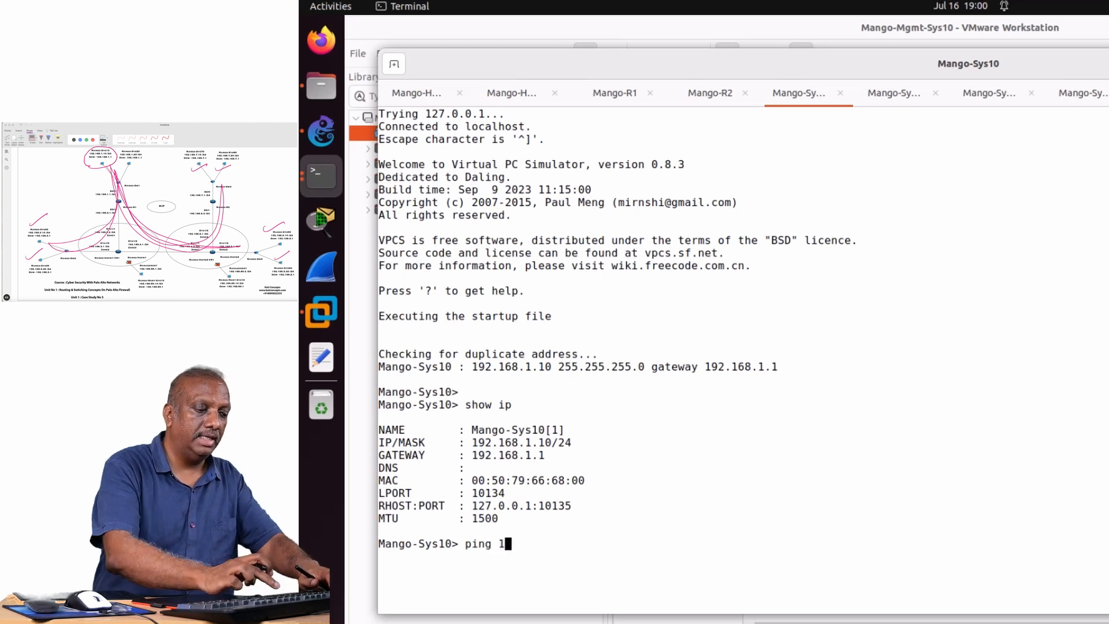
type("92.16")
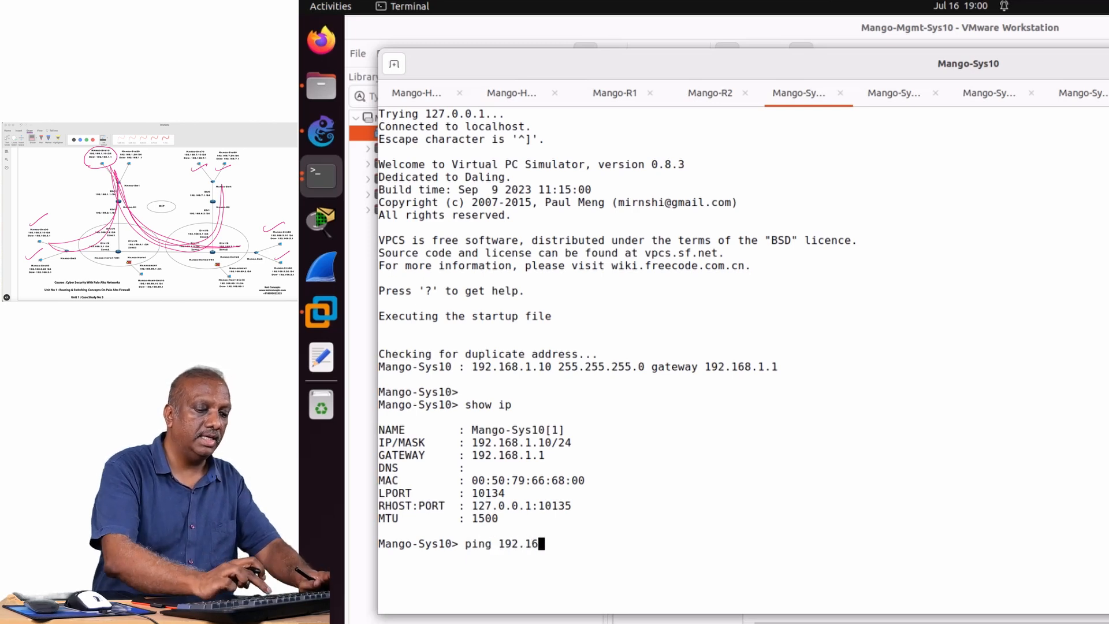
type("8.3")
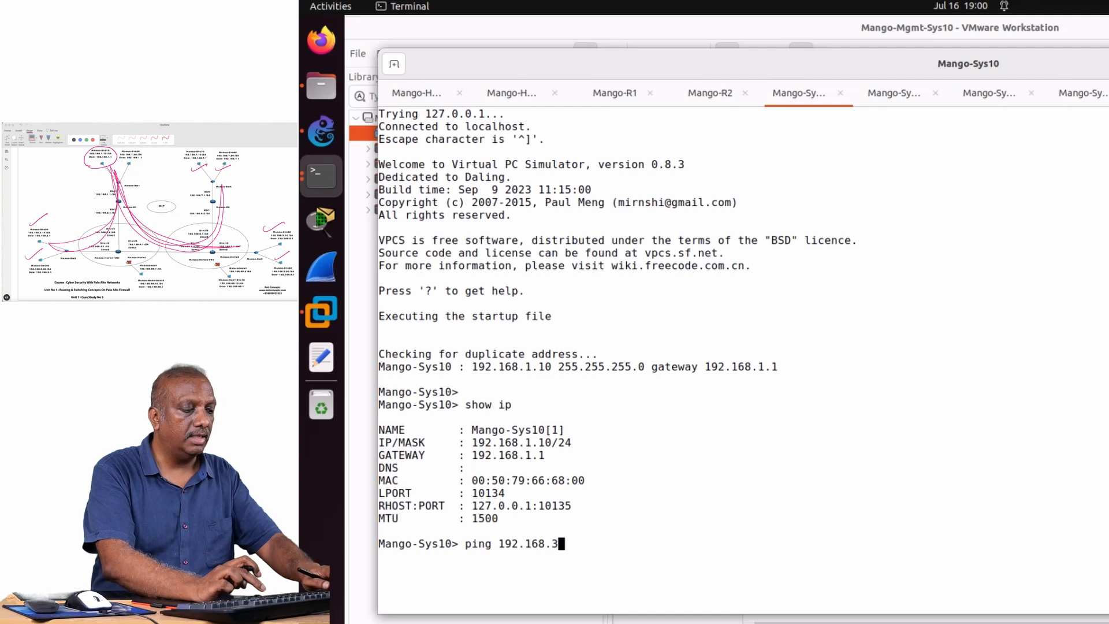
type(".10")
key("Return")
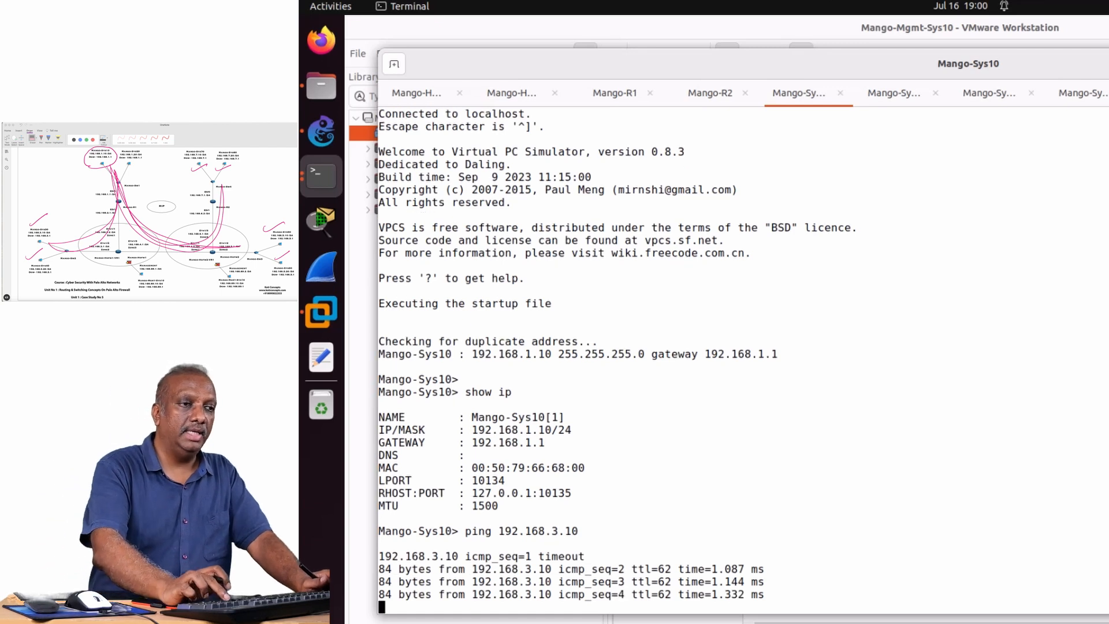
Test connectivity from Mango-Sys10 to Mango-Sys40 by running ping 192.168.3.20.
key("Up")
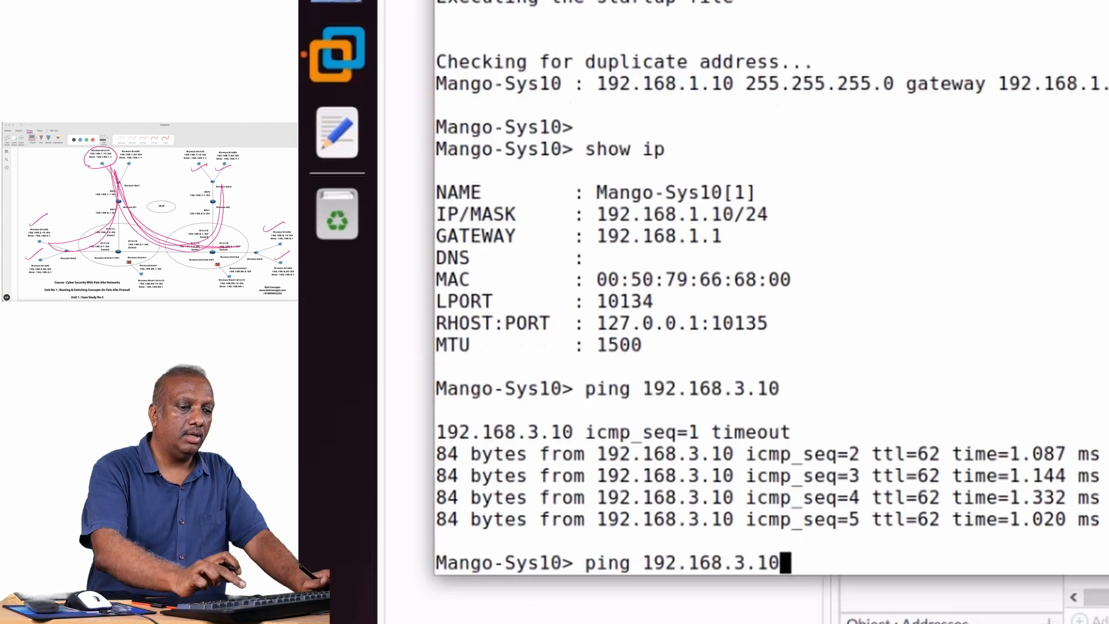
key("BackSpace")
key("BackSpace")
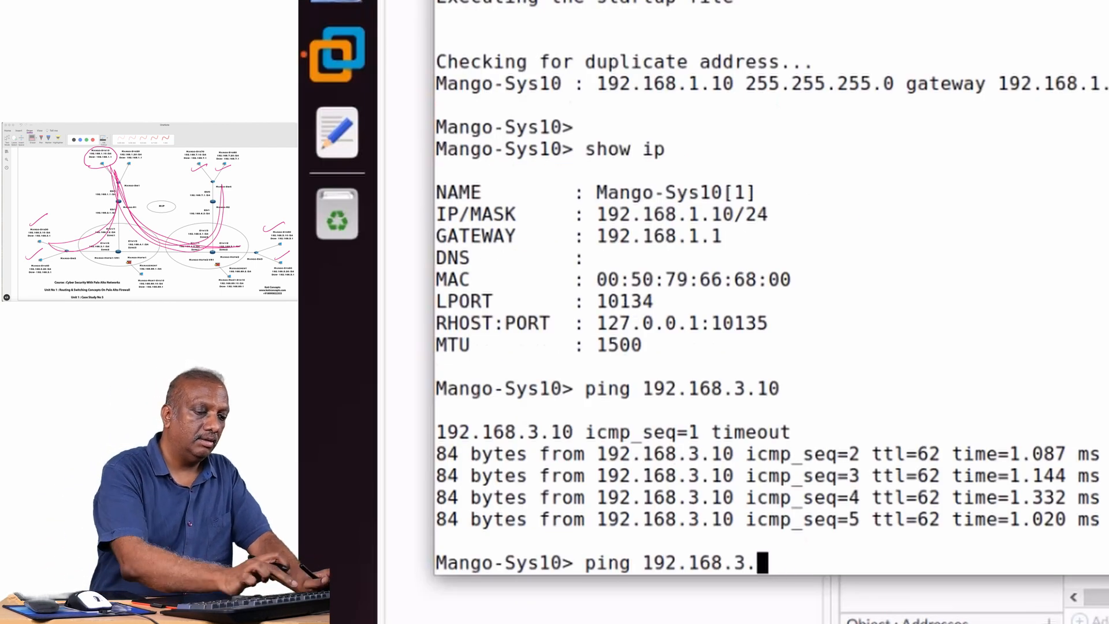
type("20")
key("Return")
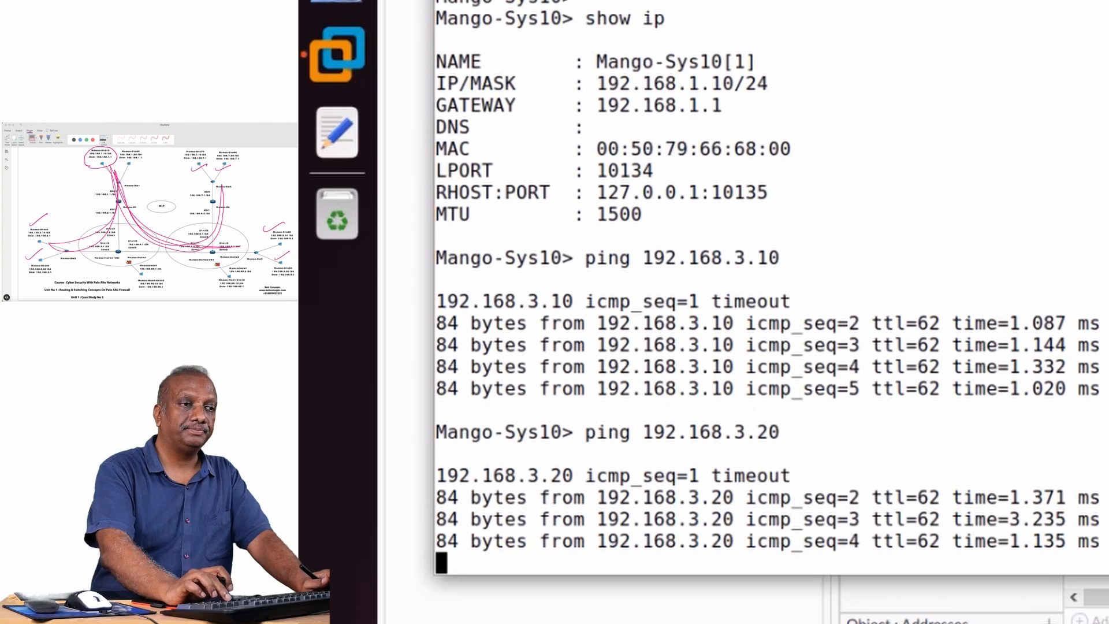
Test connectivity from Mango-Sys10 to Mango-Sys50 by running ping 192.168.5.10.
key("Up")
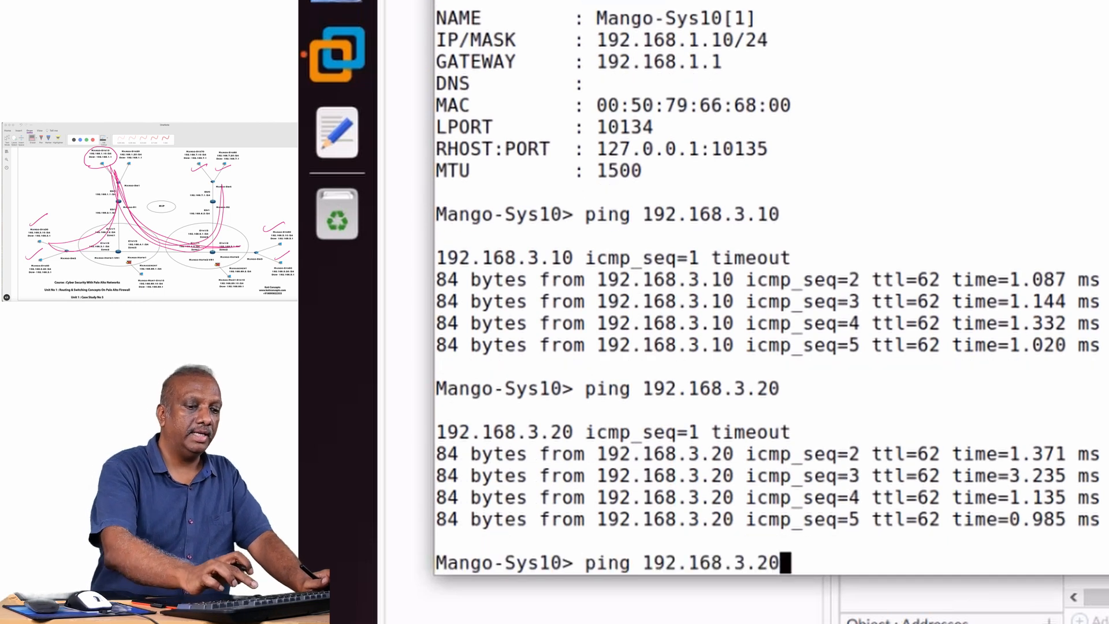
key("BackSpace")
key("BackSpace")
key("BackSpace")
key("BackSpace")
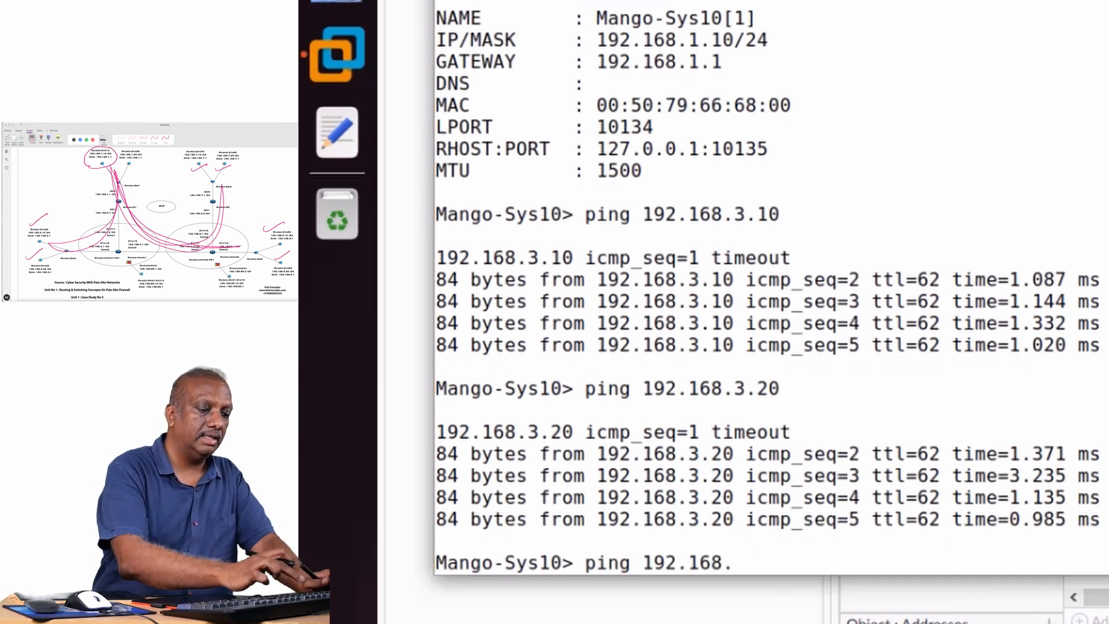
type("5.10")
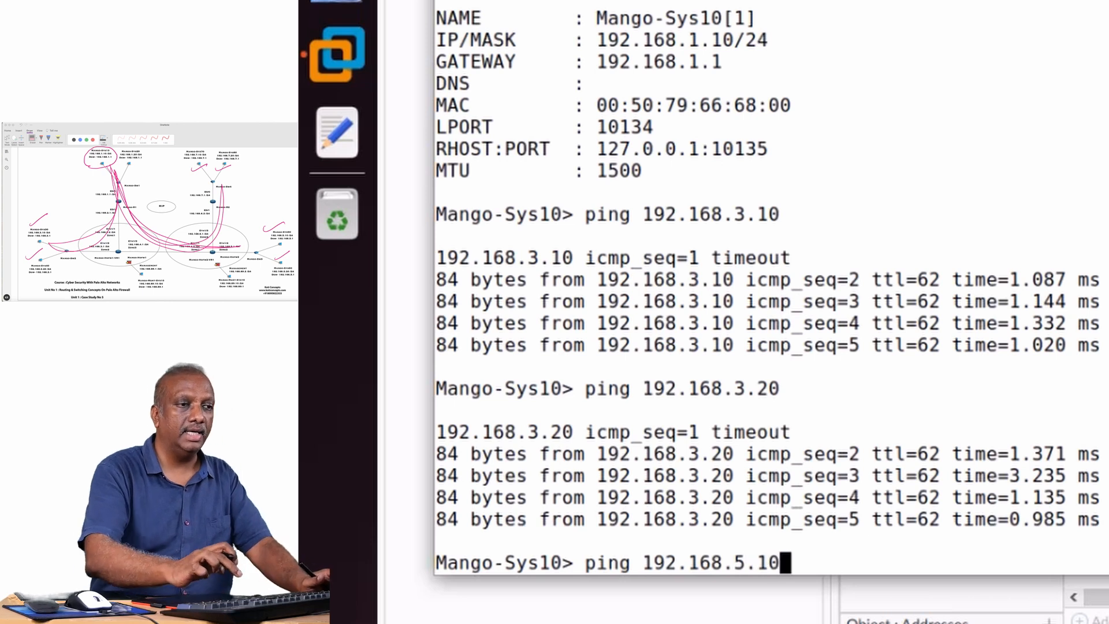
key("Return")
Test connectivity from Mango-Sys10 to Mango-Sys60 by running ping 192.168.5.20.
key("Up")
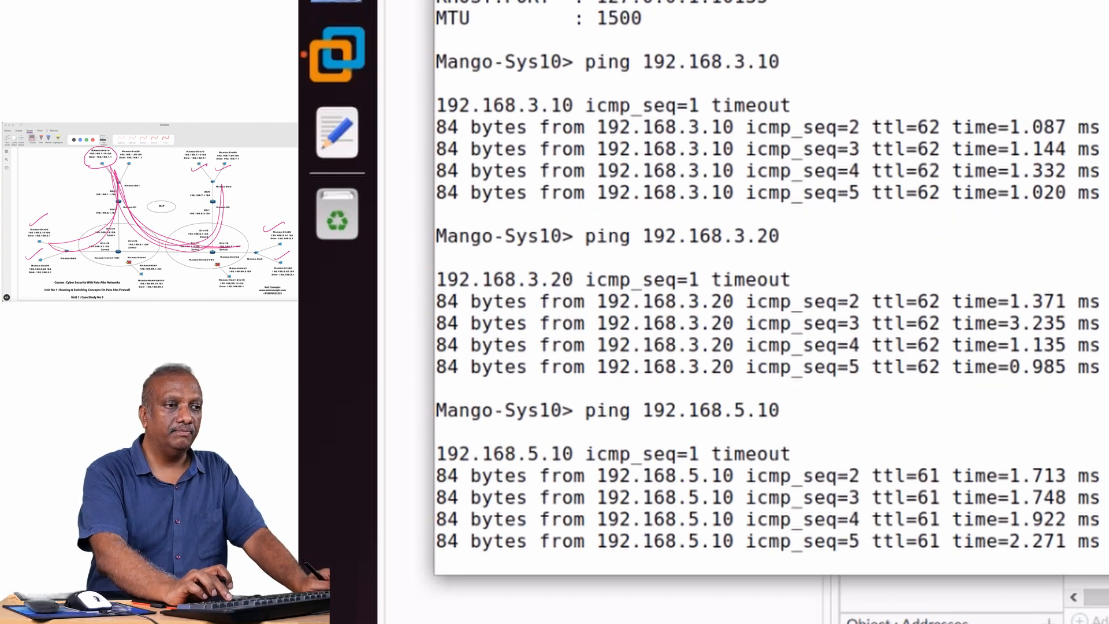
key("Up")
key("BackSpace")
key("BackSpace")
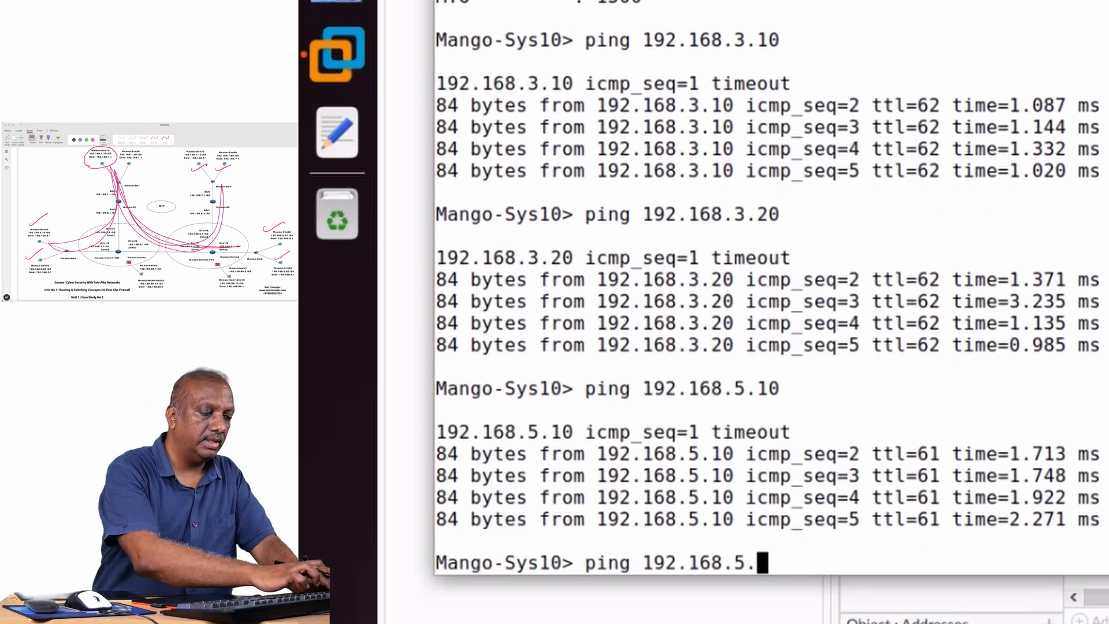
type("20")
key("Return")
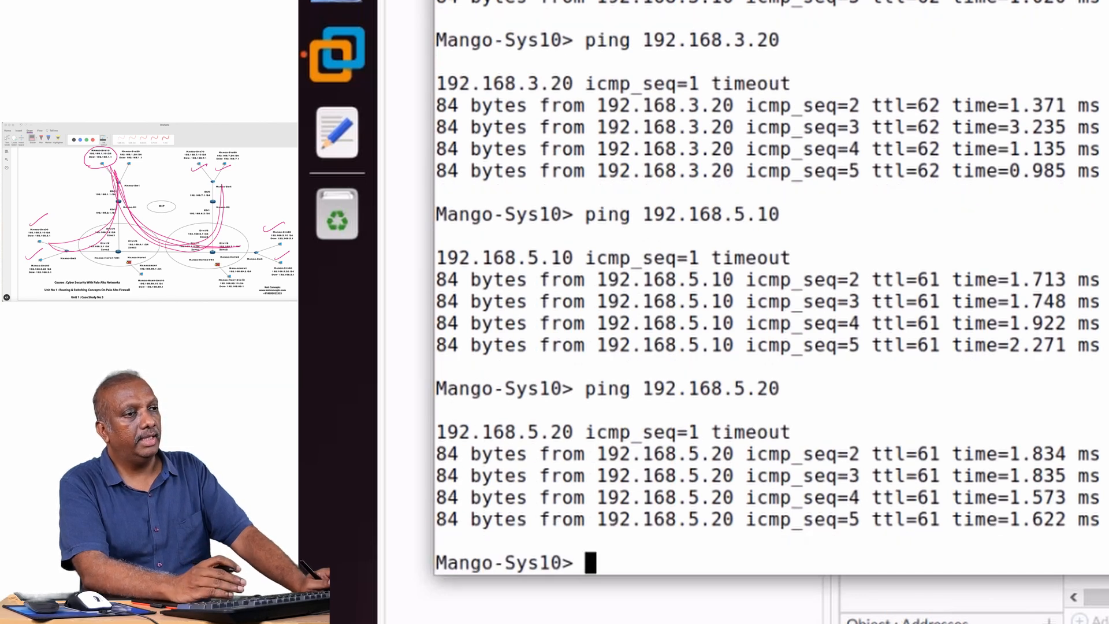
Test connectivity from Mango-Sys10 to Mango-Sys70 by running ping 192.168.7.10.
key("Up")
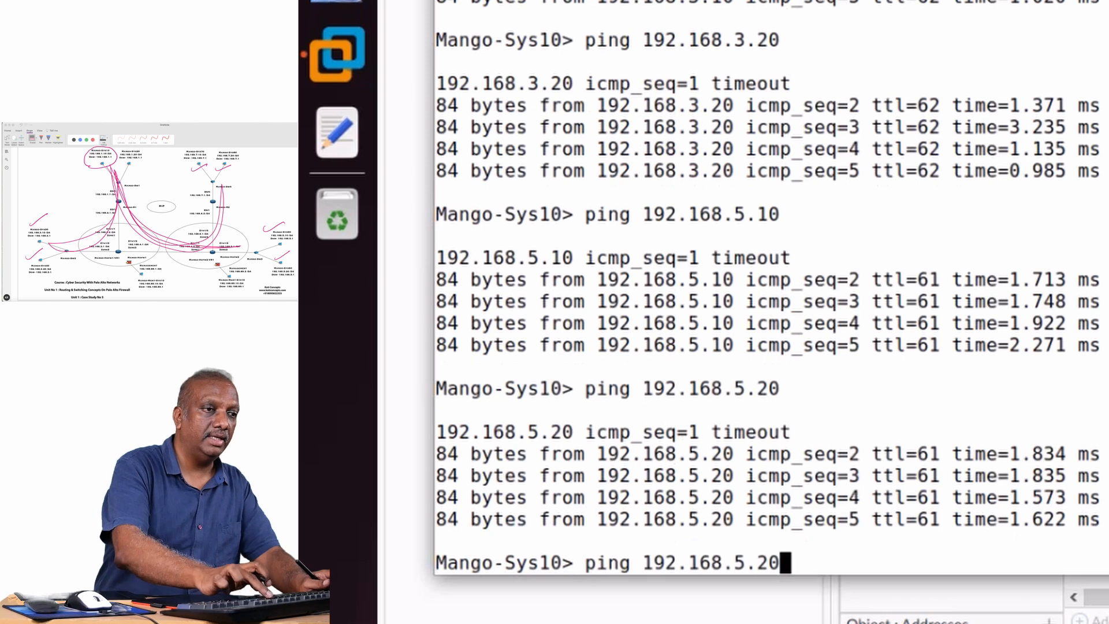
key("BackSpace")
key("BackSpace")
key("BackSpace")
key("BackSpace")
type("7")
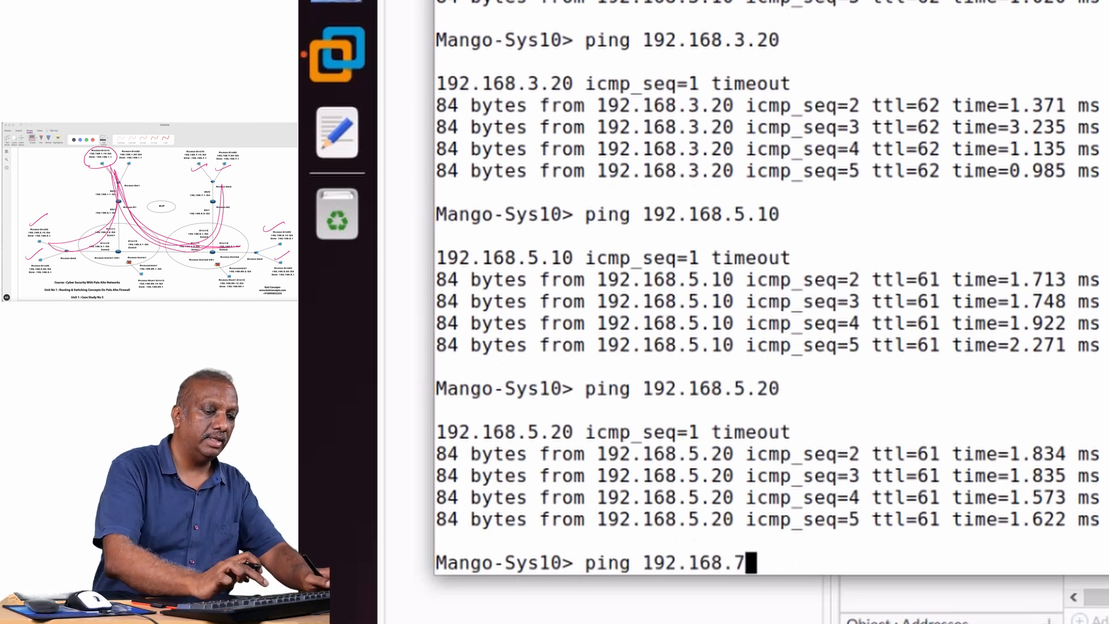
type(".10")
key("Return")
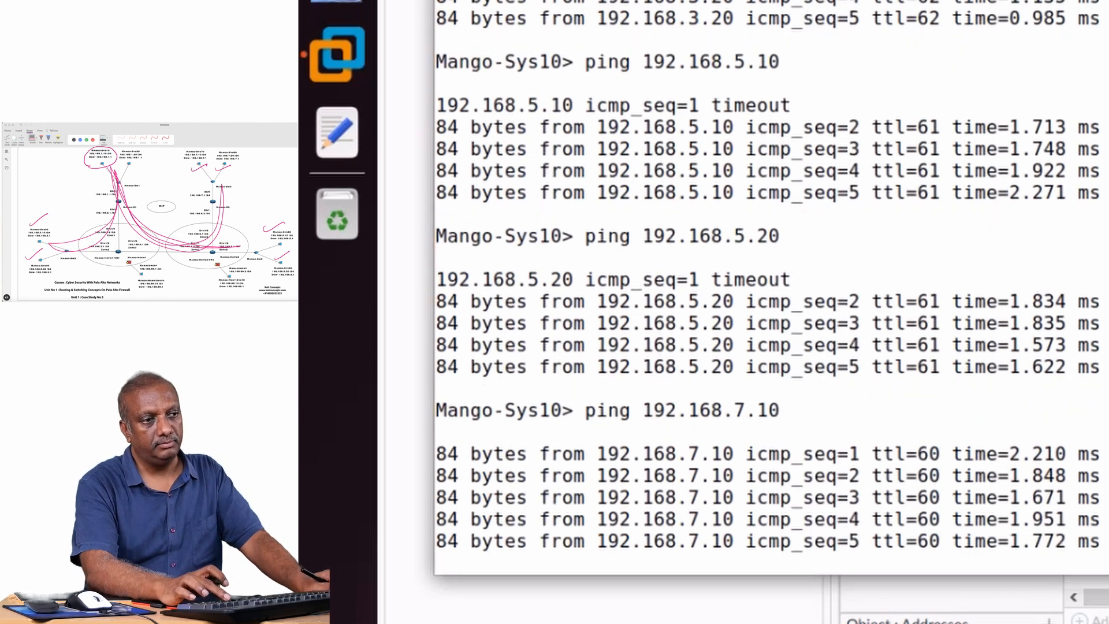
Test connectivity from Mango-Sys10 to Mango-Sys80 by running ping 192.168.7.20.
key("Up")
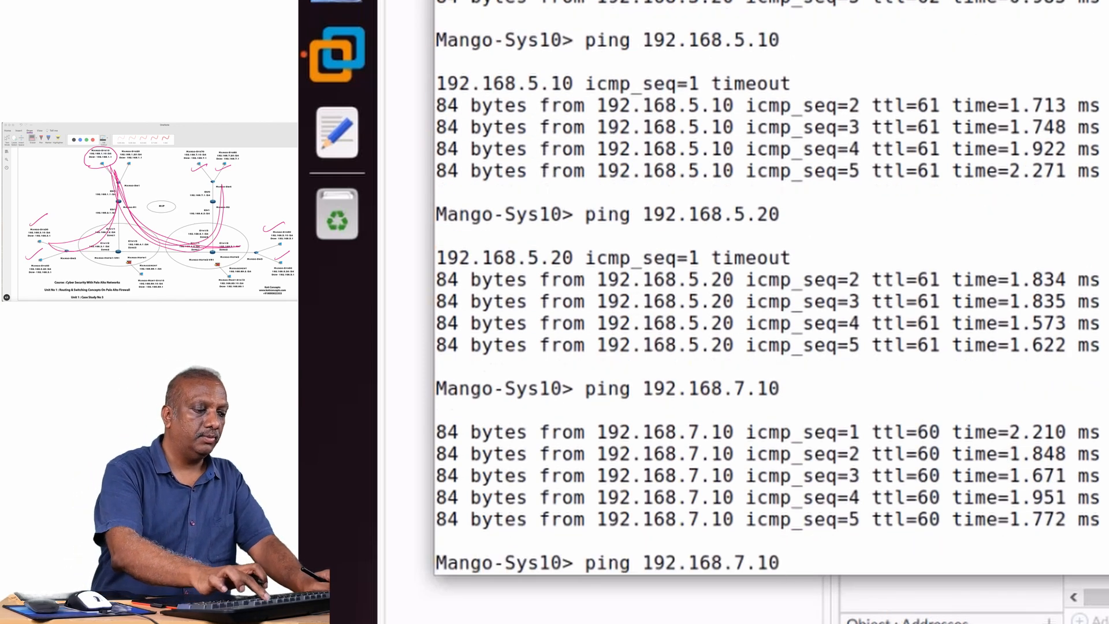
key("BackSpace")
key("BackSpace")
type("20")
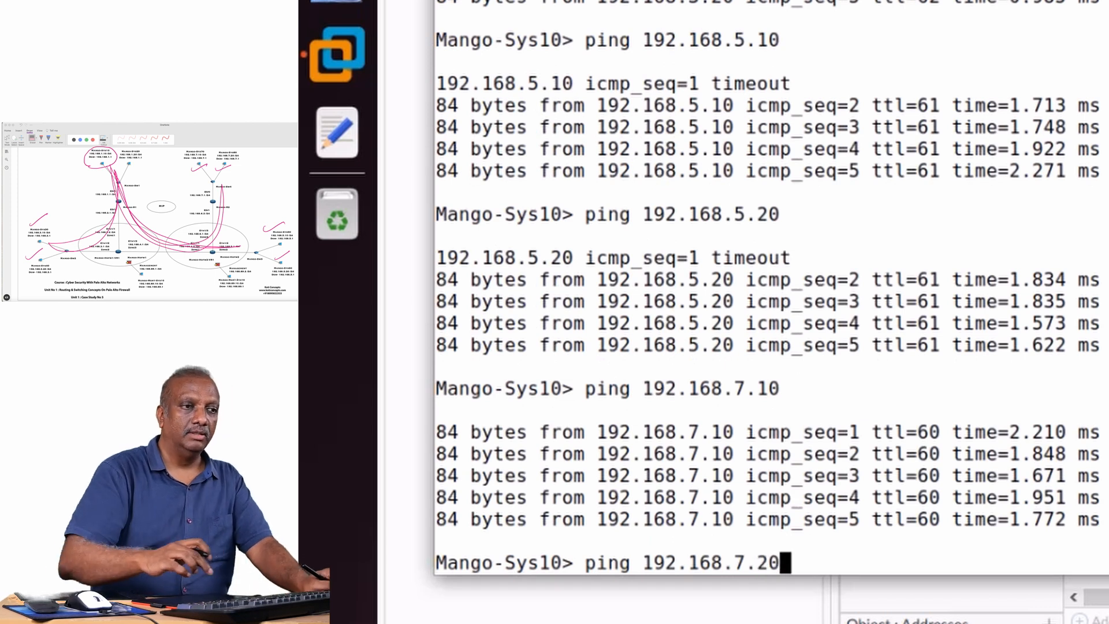
key("Return")
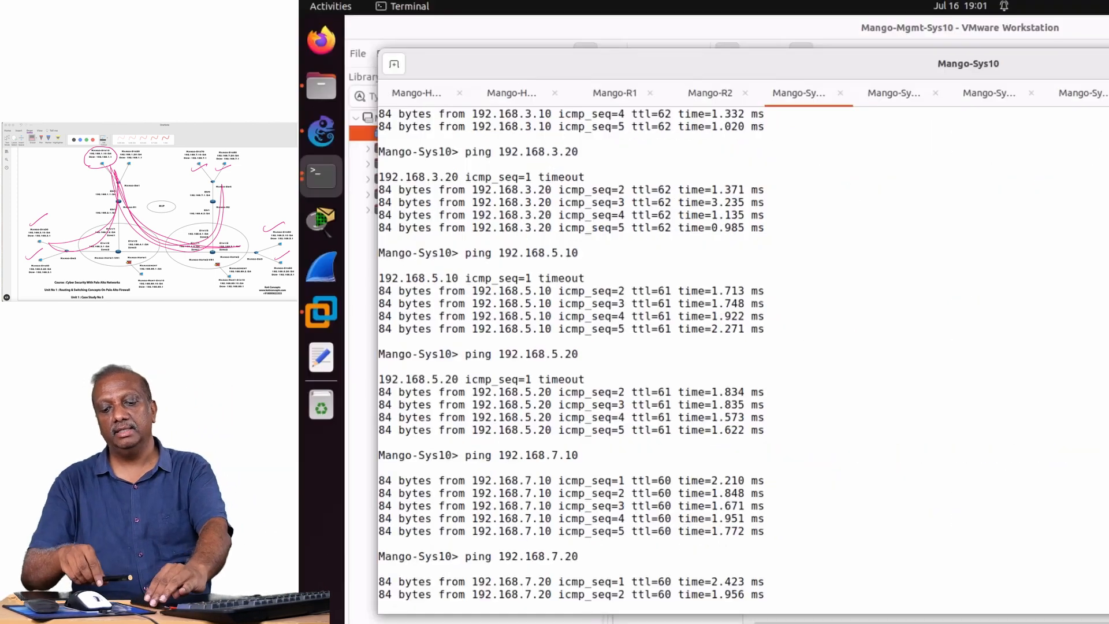